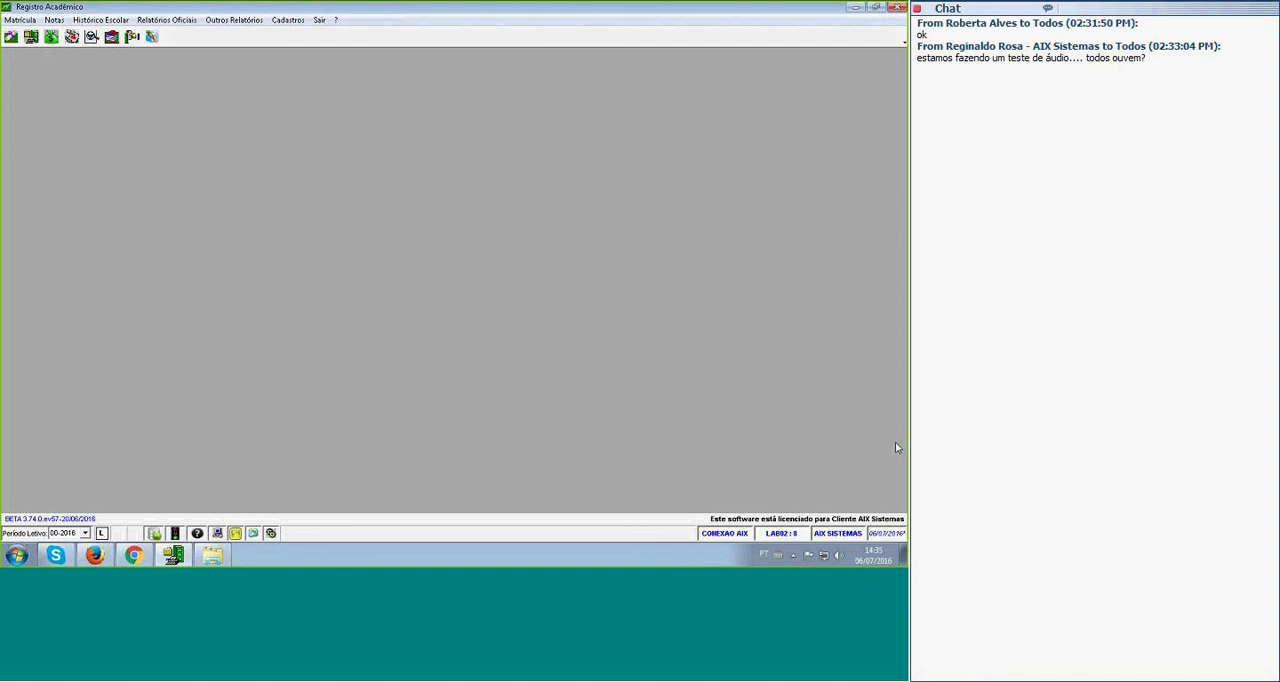
Open the Educacenso processing for Censo Escolar and select academic period 00-2016 for a new census.
click(168, 21)
mouse_move(178, 192)
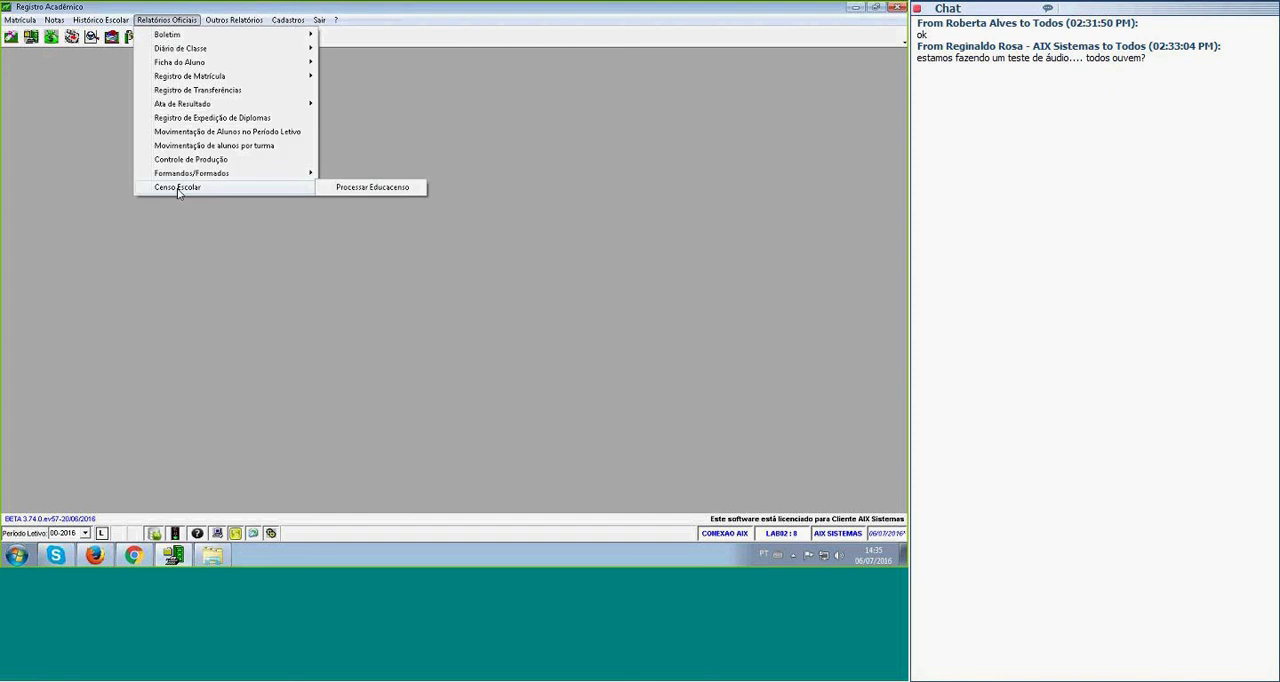
click(367, 194)
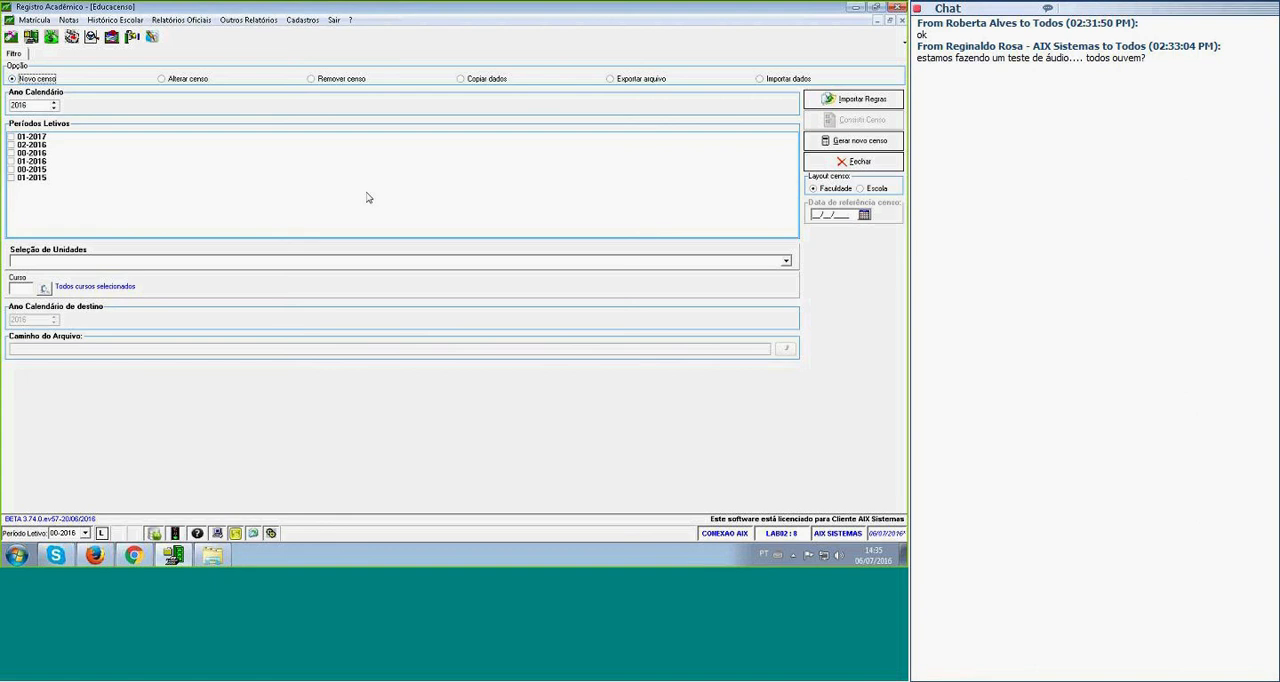
click(11, 153)
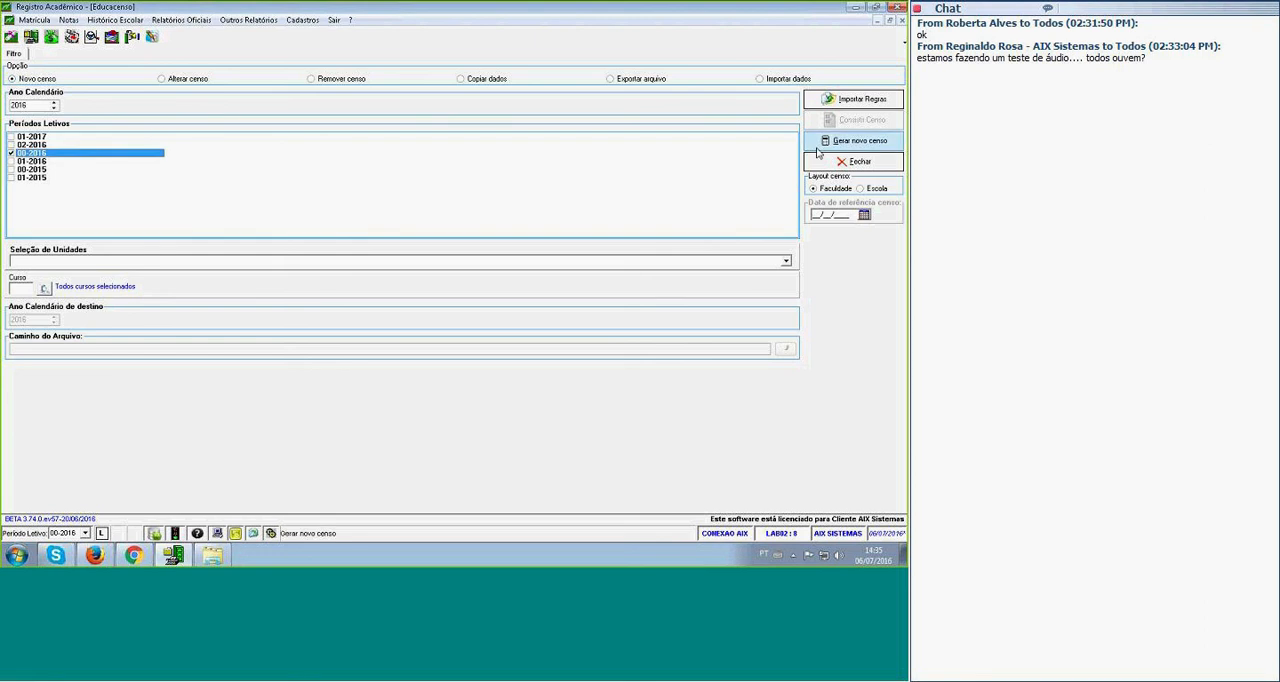
Import the census rules from the XML file regra_censo_2015_VGiz_posterior_25082015.
click(862, 100)
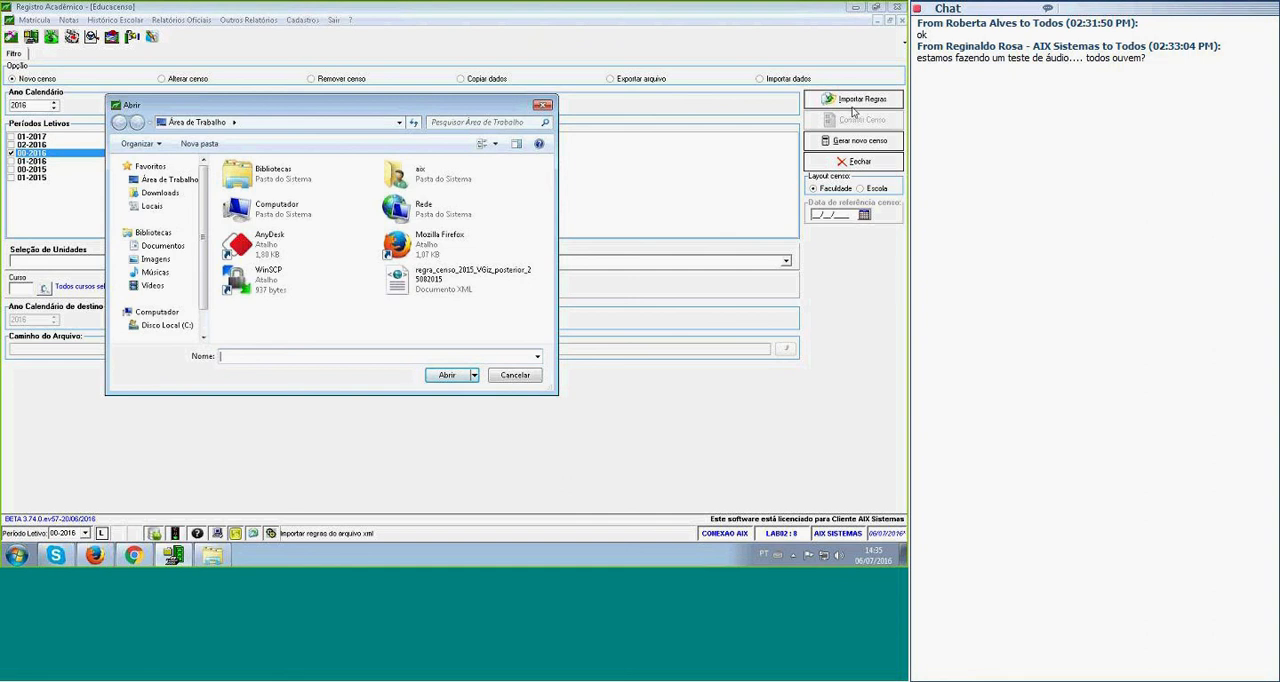
click(421, 285)
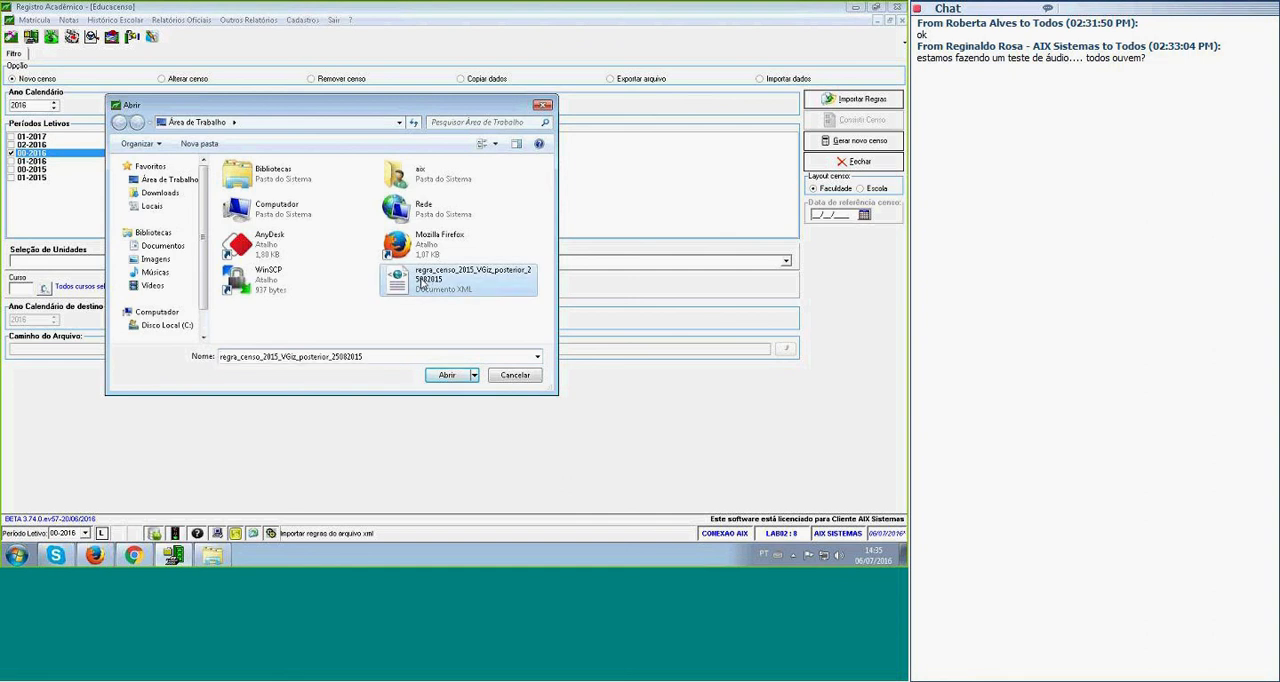
click(450, 378)
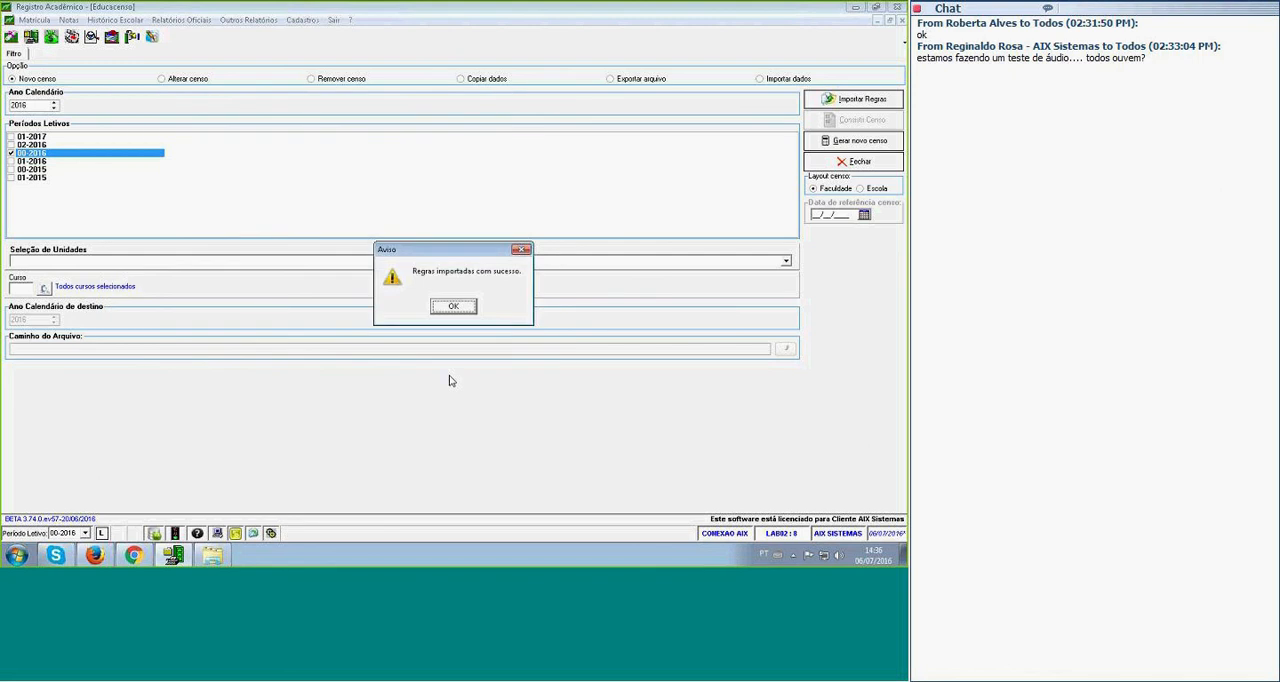
click(447, 308)
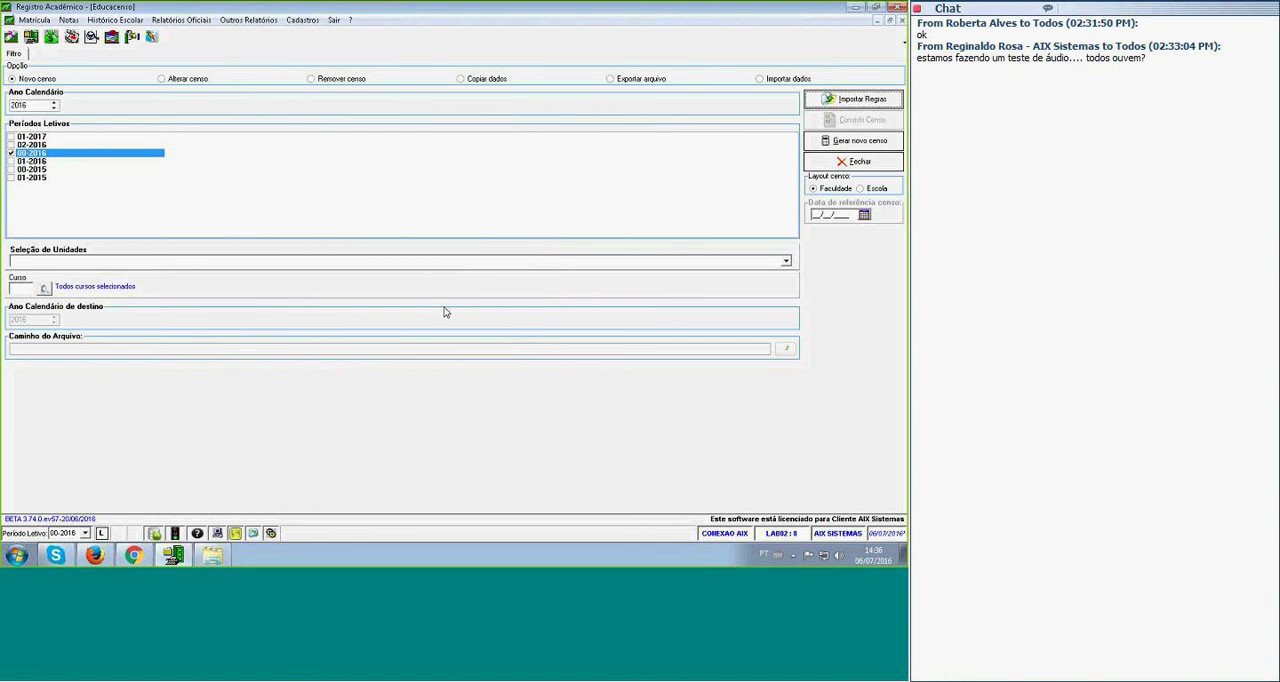
Select unit 001 Colégio AIX Sistemas for the new census.
click(787, 263)
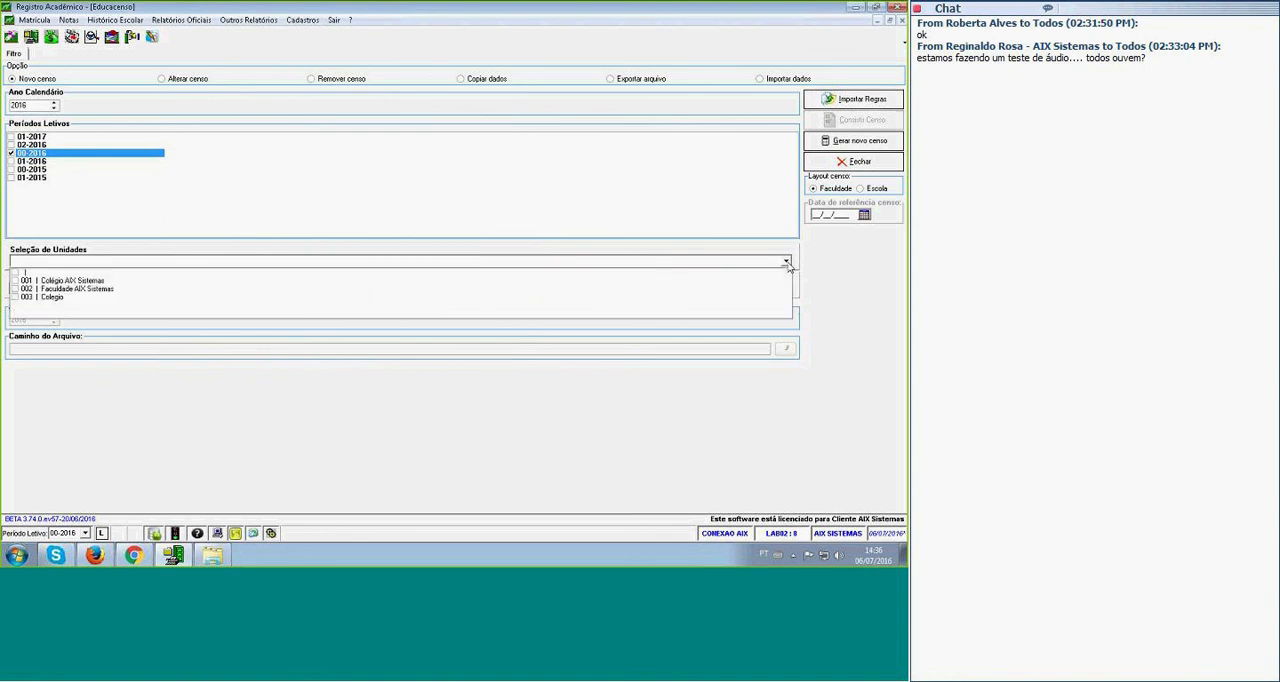
click(14, 282)
click(93, 369)
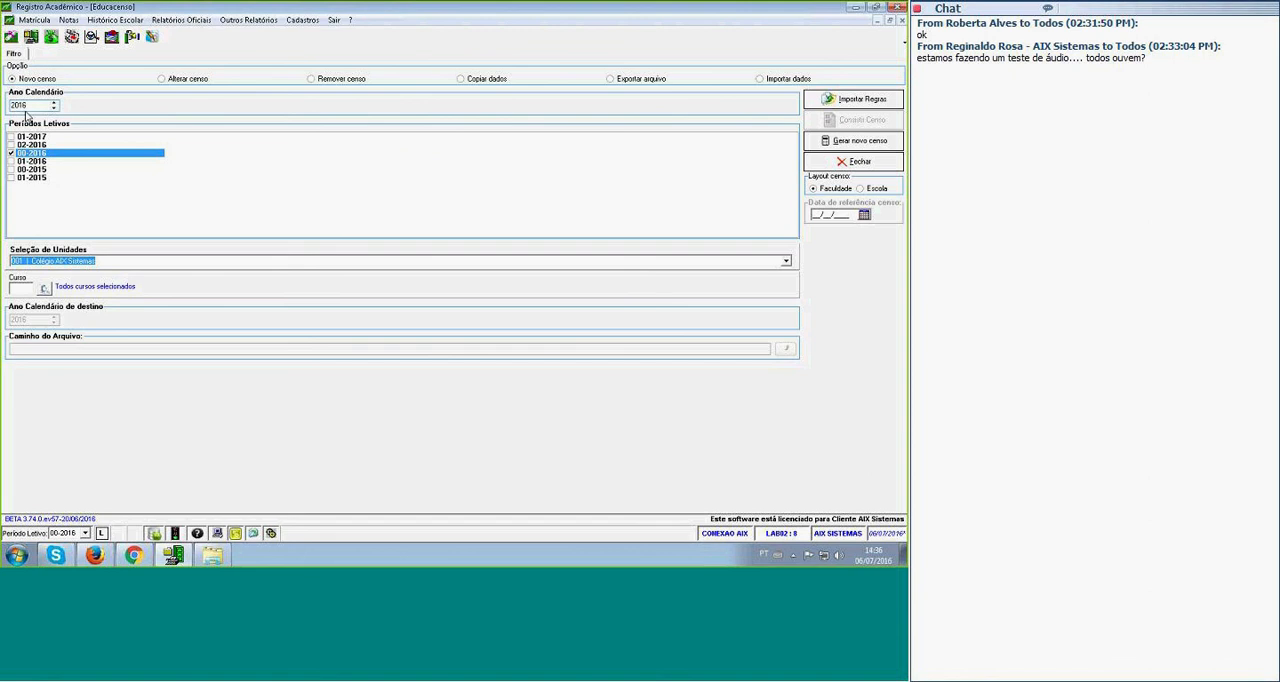
Set the census layout to Escola with the reference date 25/05/2016.
click(861, 190)
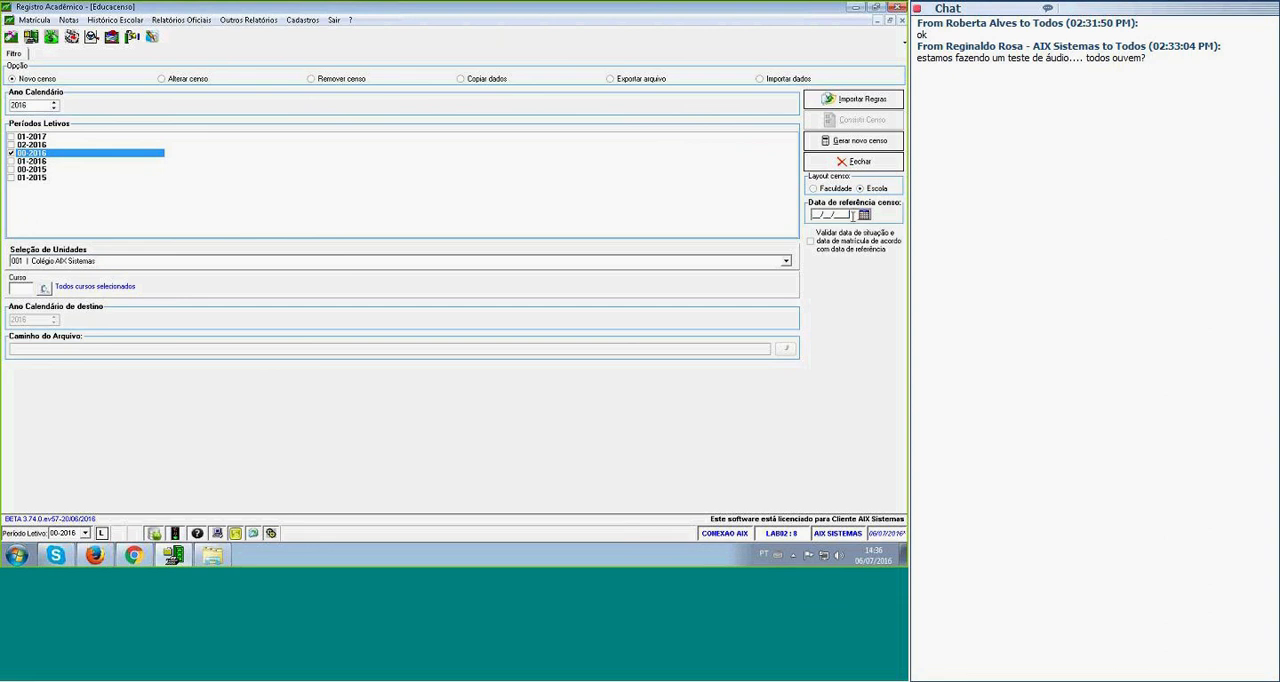
click(850, 215)
text(25/0)
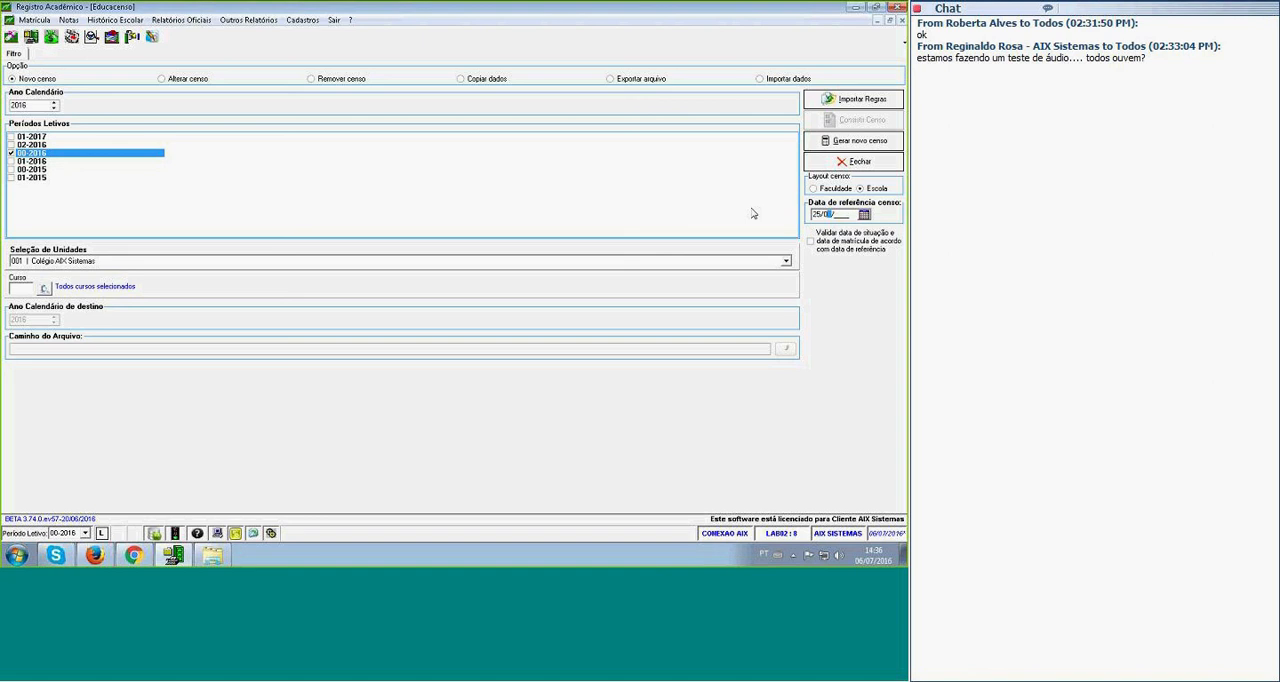
text(5/2016)
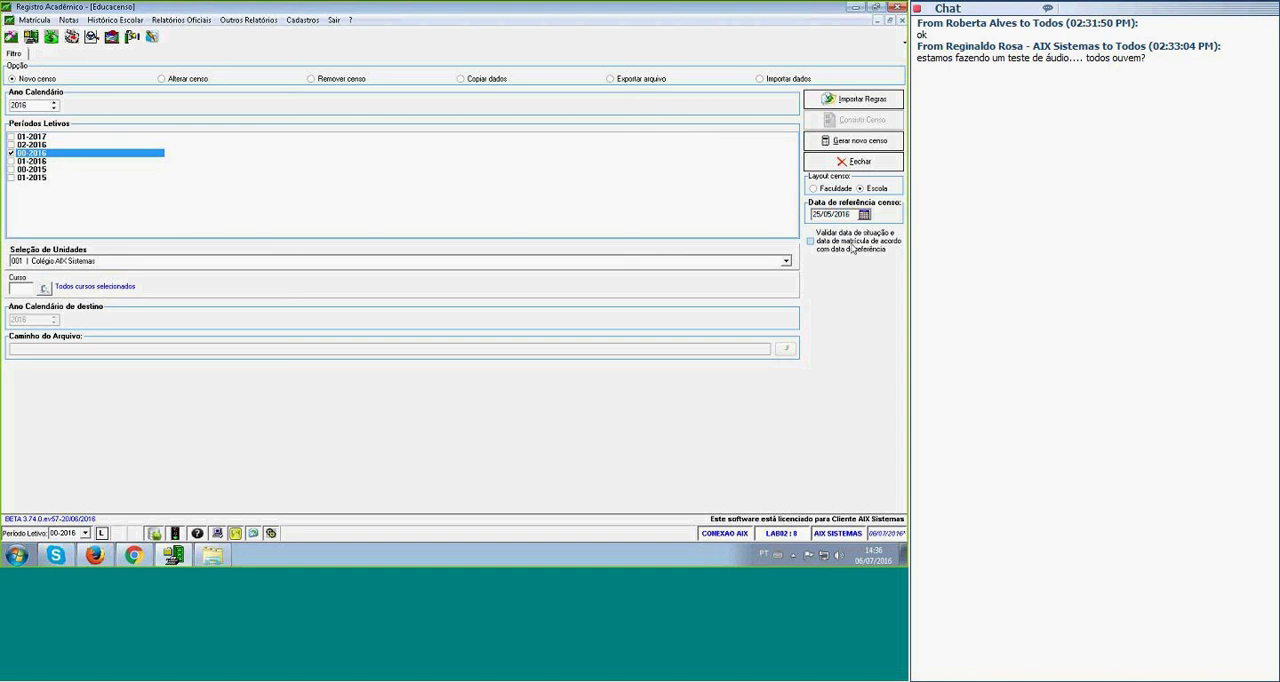
Enable validating situation and enrolment dates against the reference date, and generate the new census.
click(811, 242)
click(14, 82)
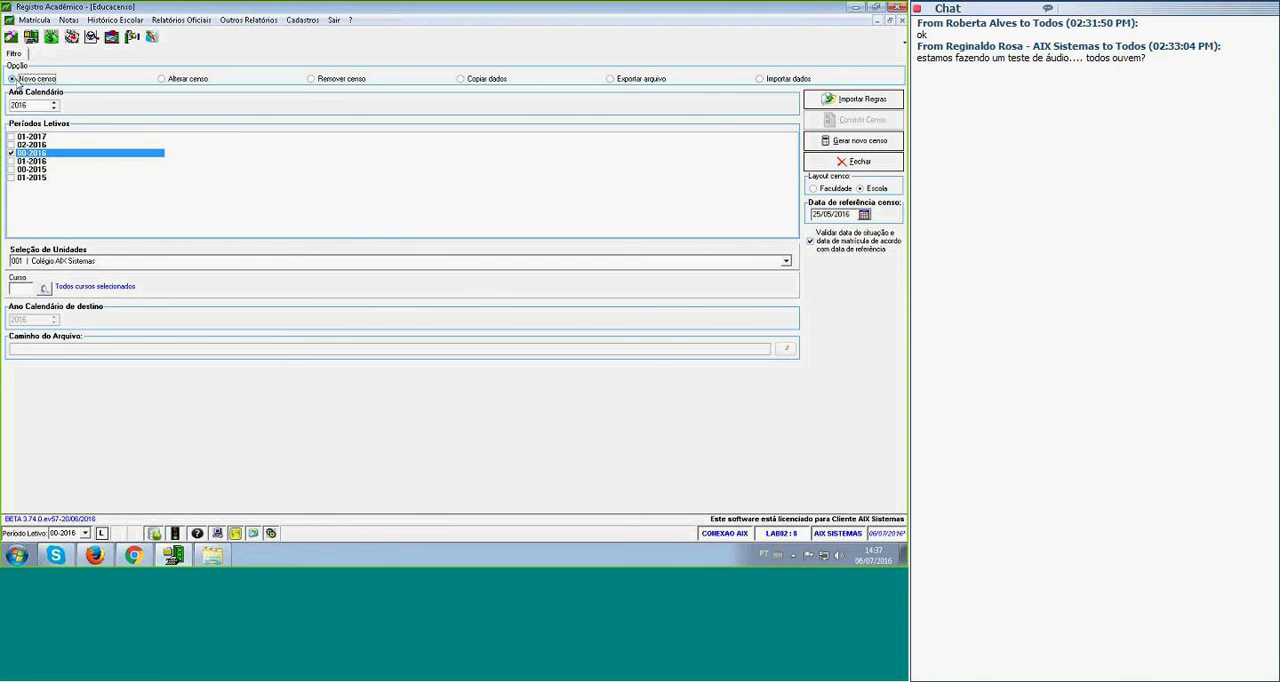
click(857, 145)
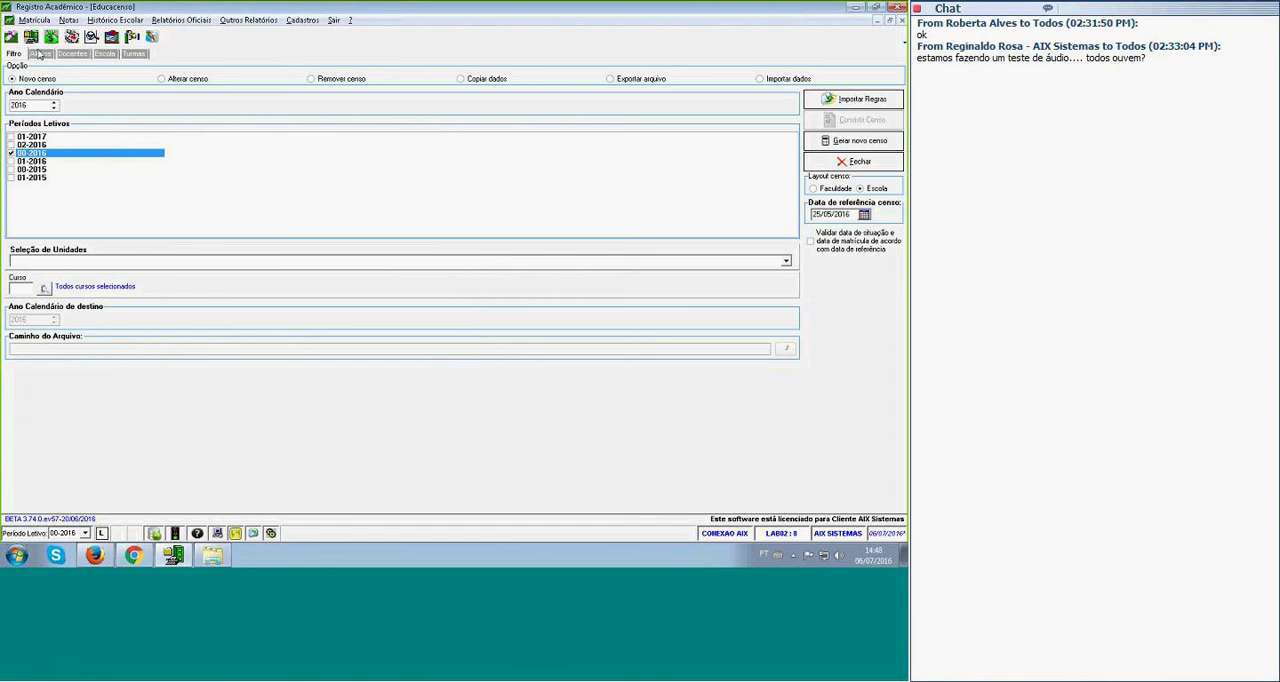
Examine the class registration form with its option to exclude a class from Educacenso, and return to the maximized Educacenso window.
click(302, 20)
click(303, 50)
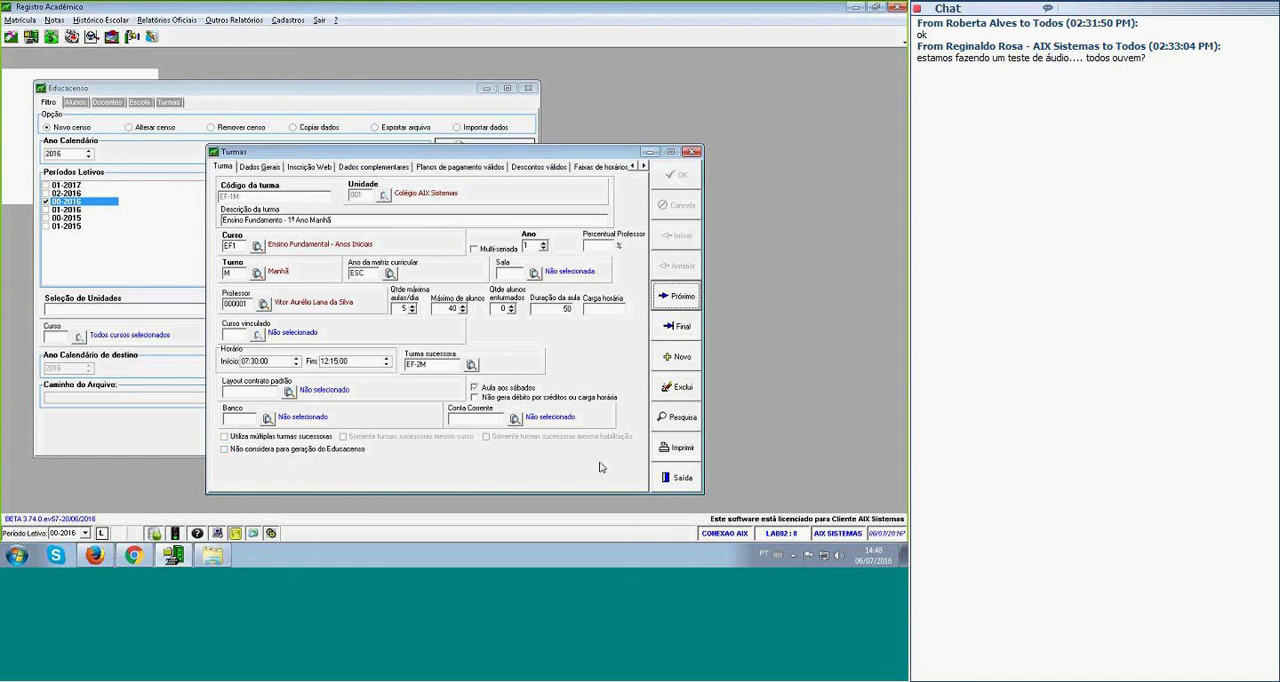
click(683, 478)
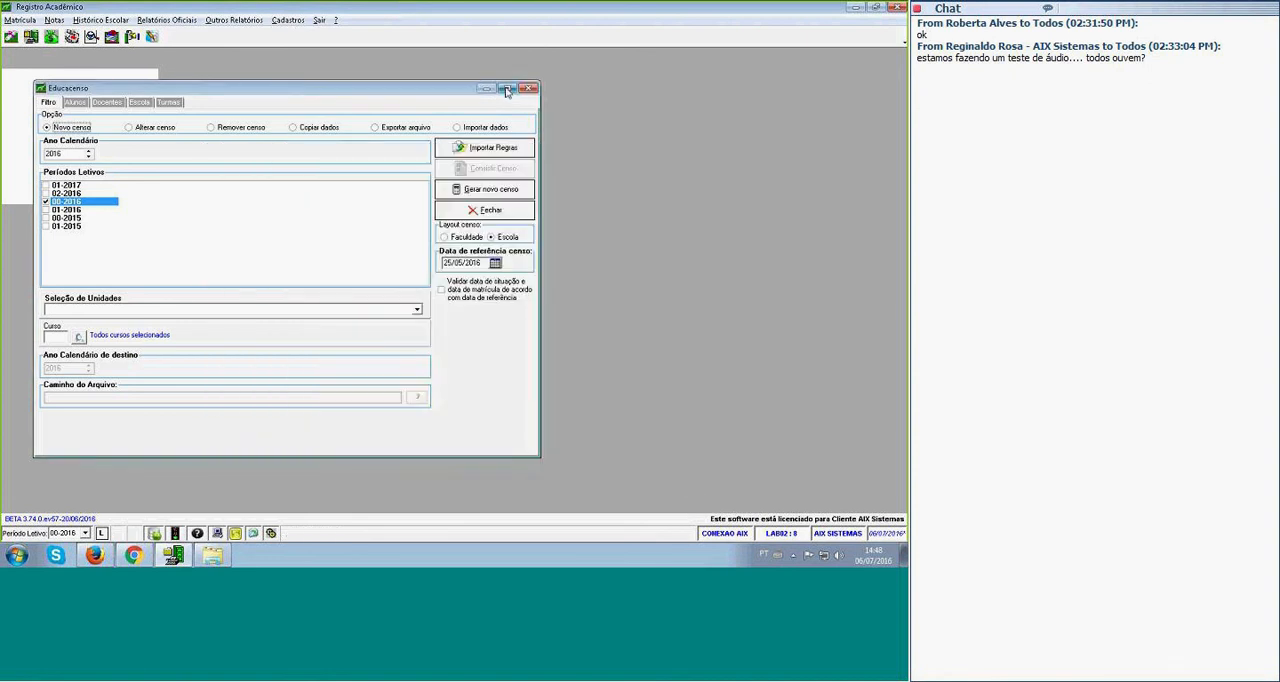
click(507, 88)
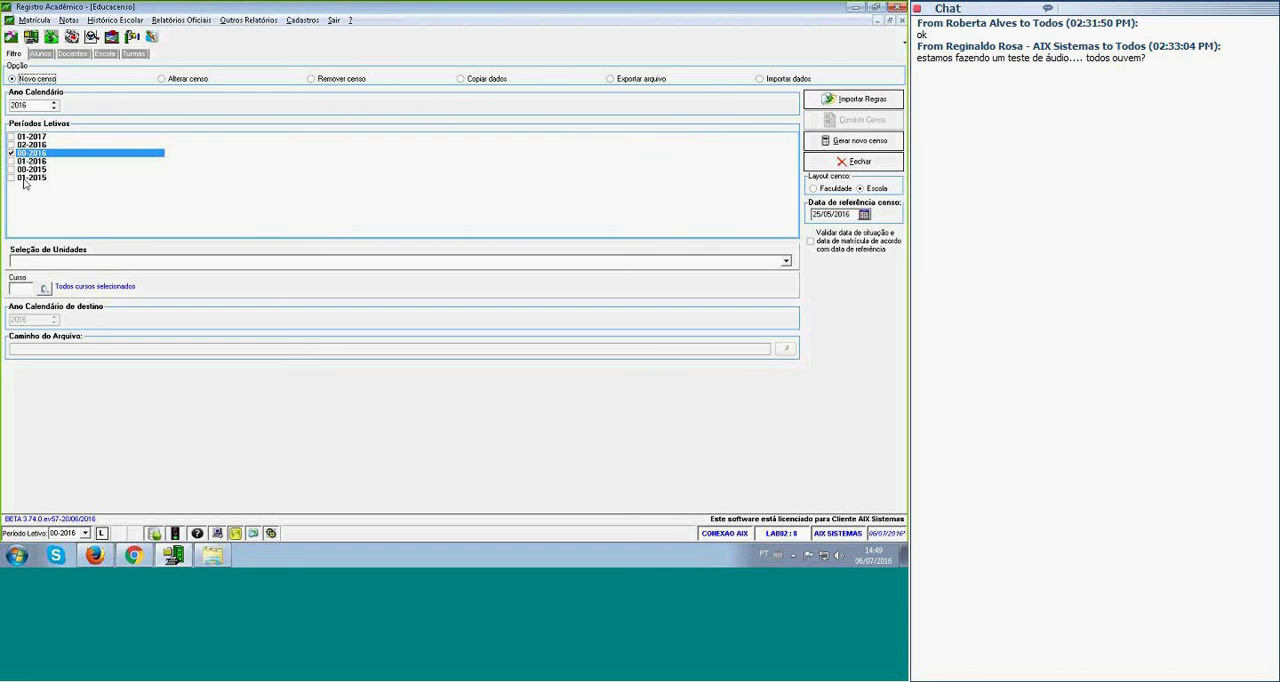
Look through the generated census data for students, teachers, school and classes.
click(41, 54)
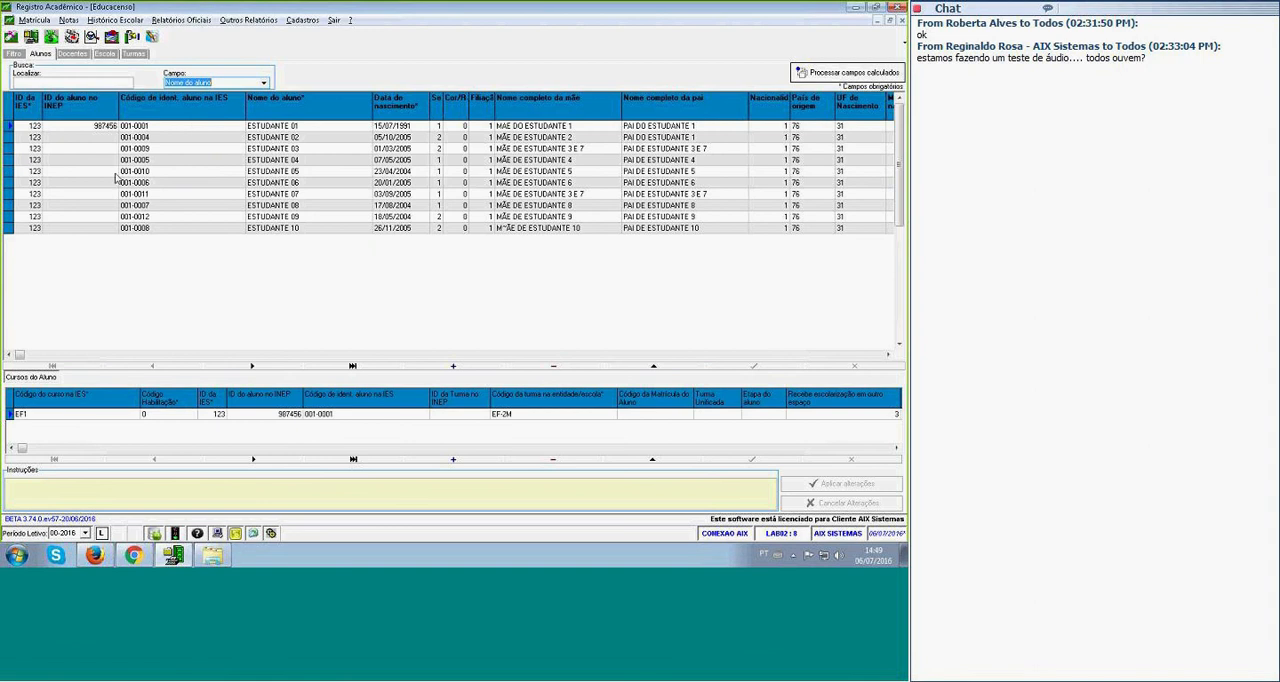
click(76, 55)
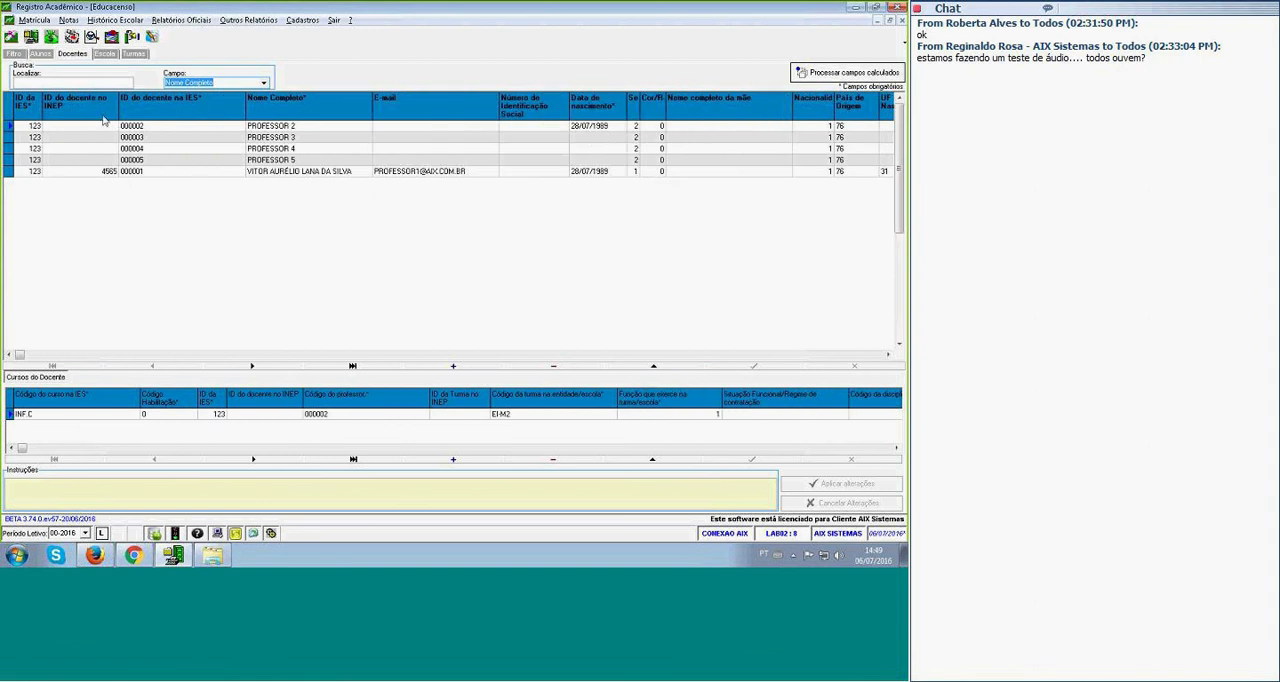
click(102, 54)
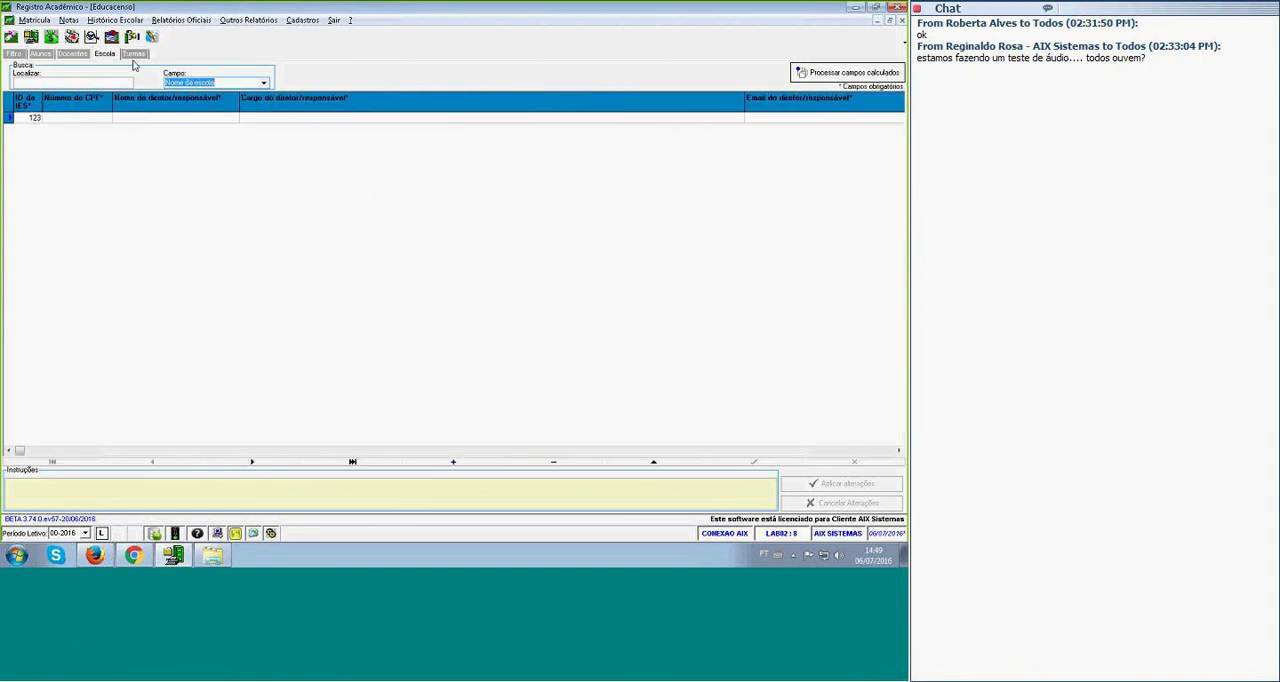
click(133, 55)
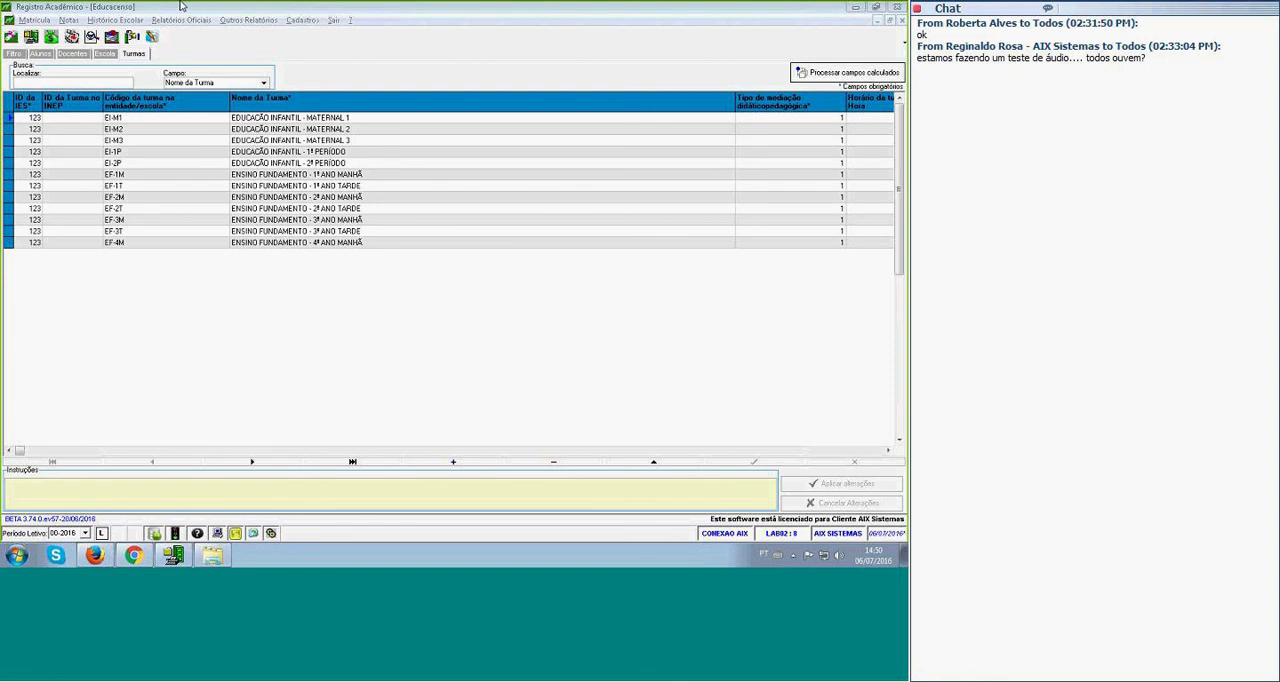
In the school census record, examine the ID da IES and CPF fields and read the CPF number's filling instructions.
click(102, 55)
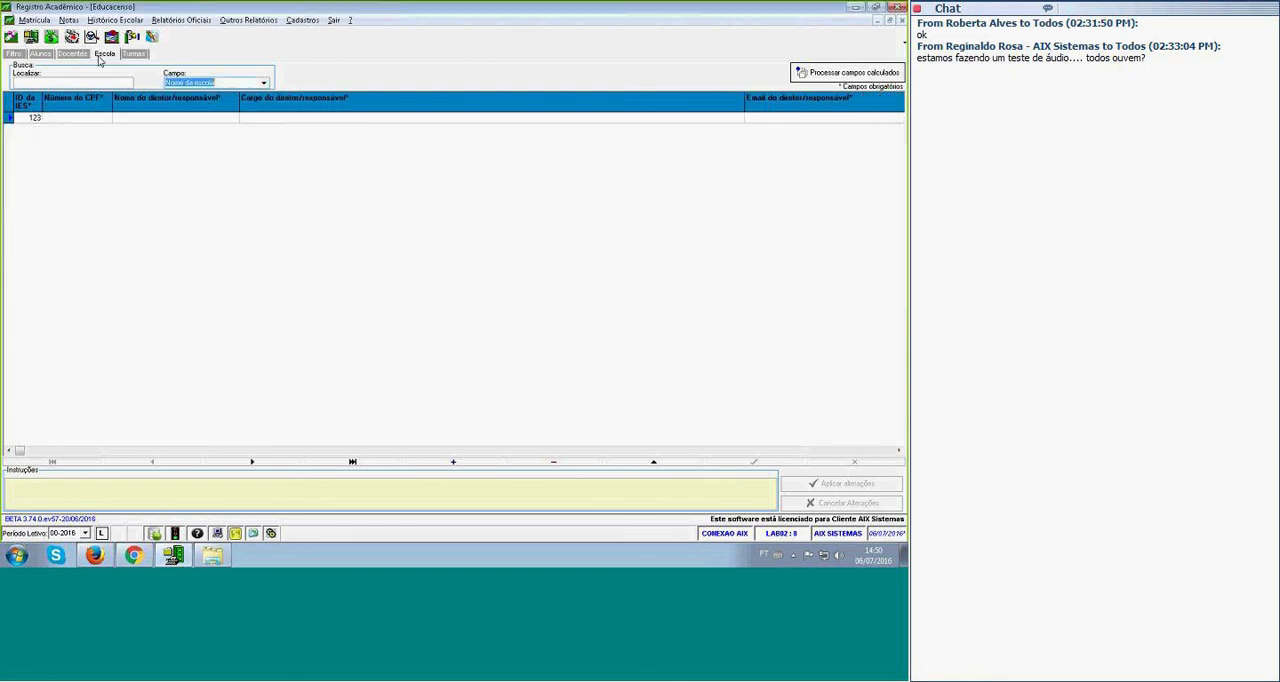
click(31, 118)
click(57, 124)
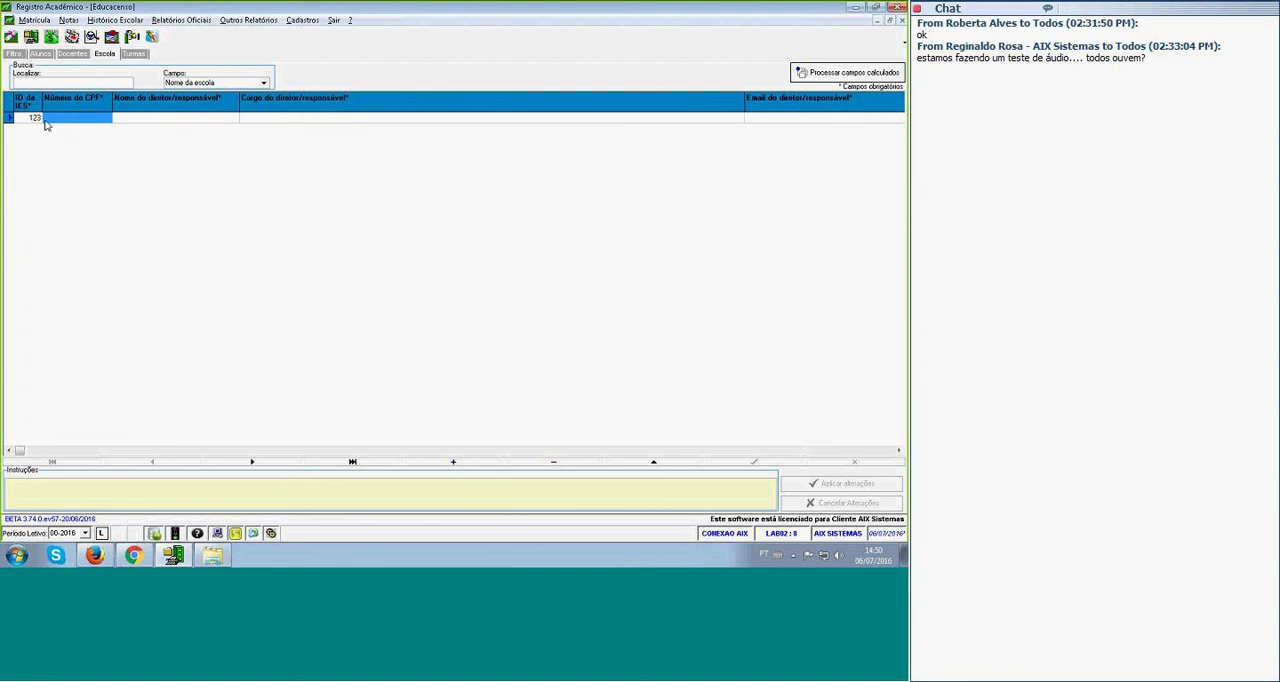
click(36, 120)
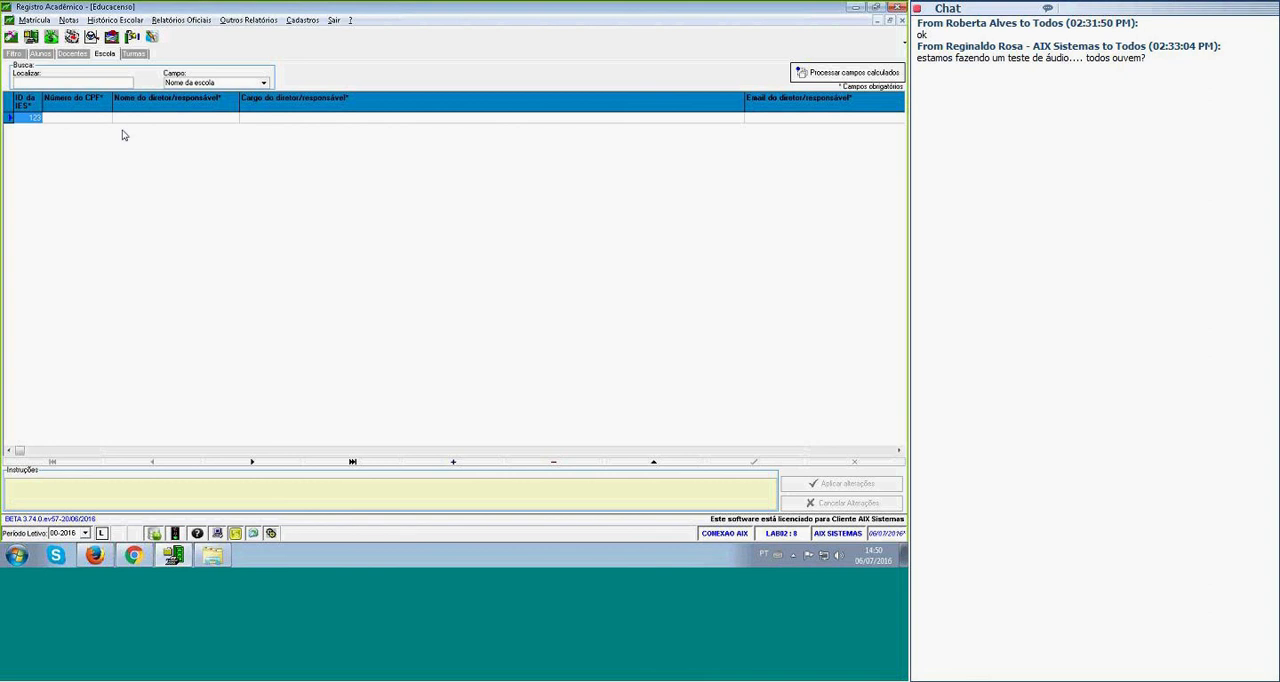
key(Tab)
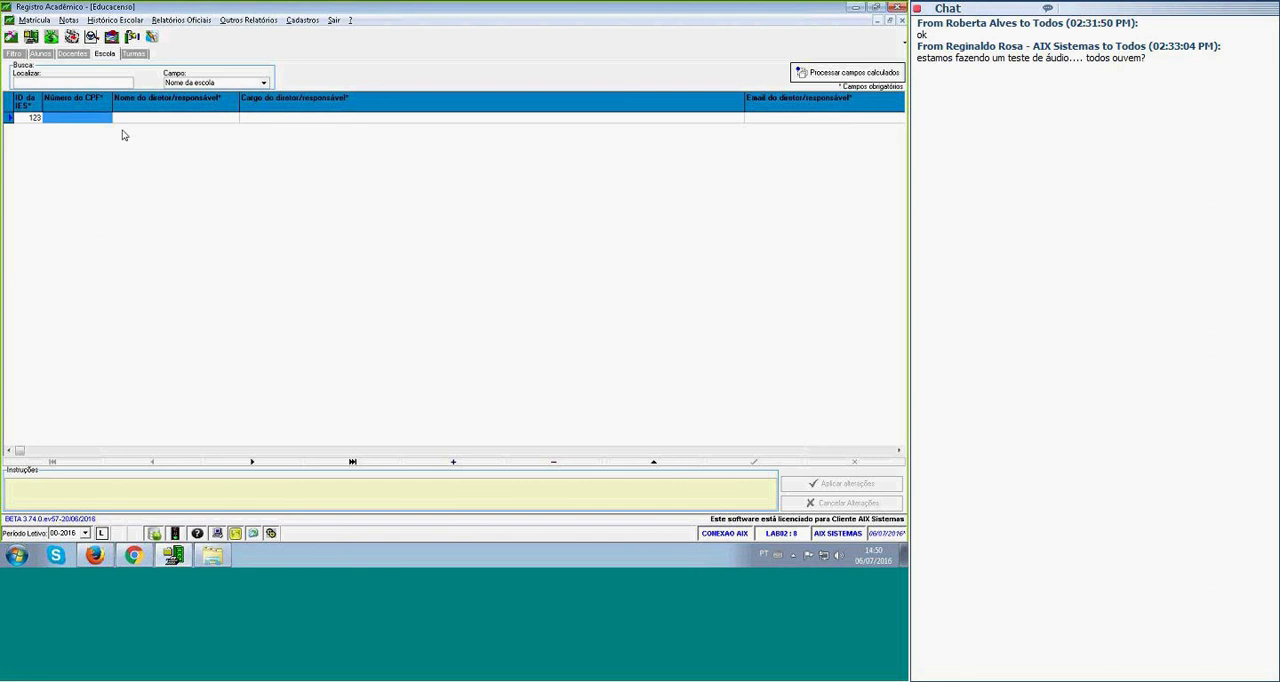
click(98, 110)
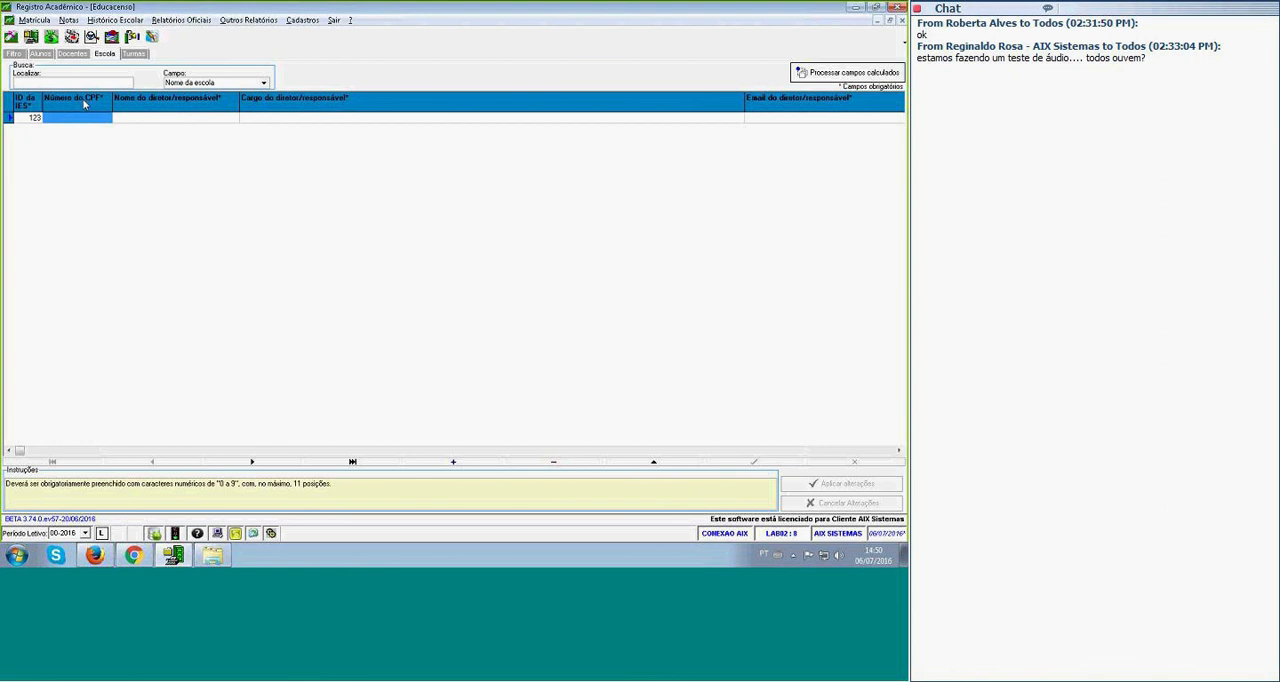
drag(8, 488, 417, 497)
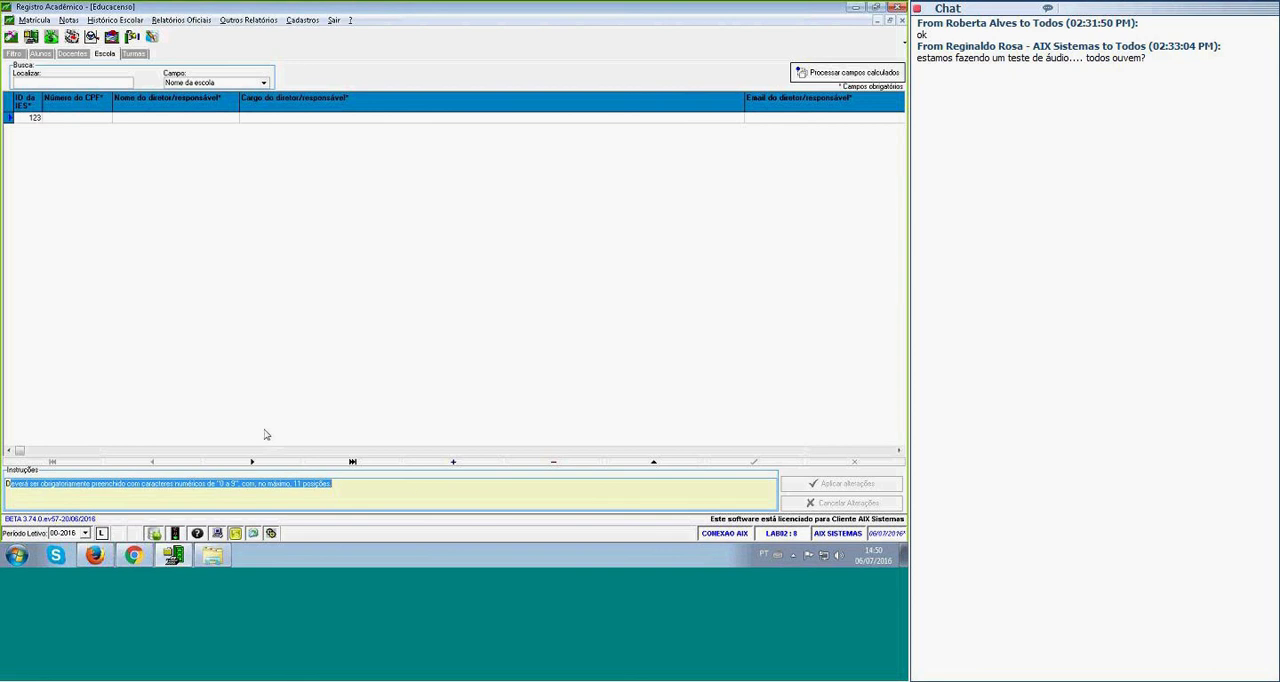
Read the filling instructions for the school director's name and go through the fields up to the school year's start date.
click(228, 114)
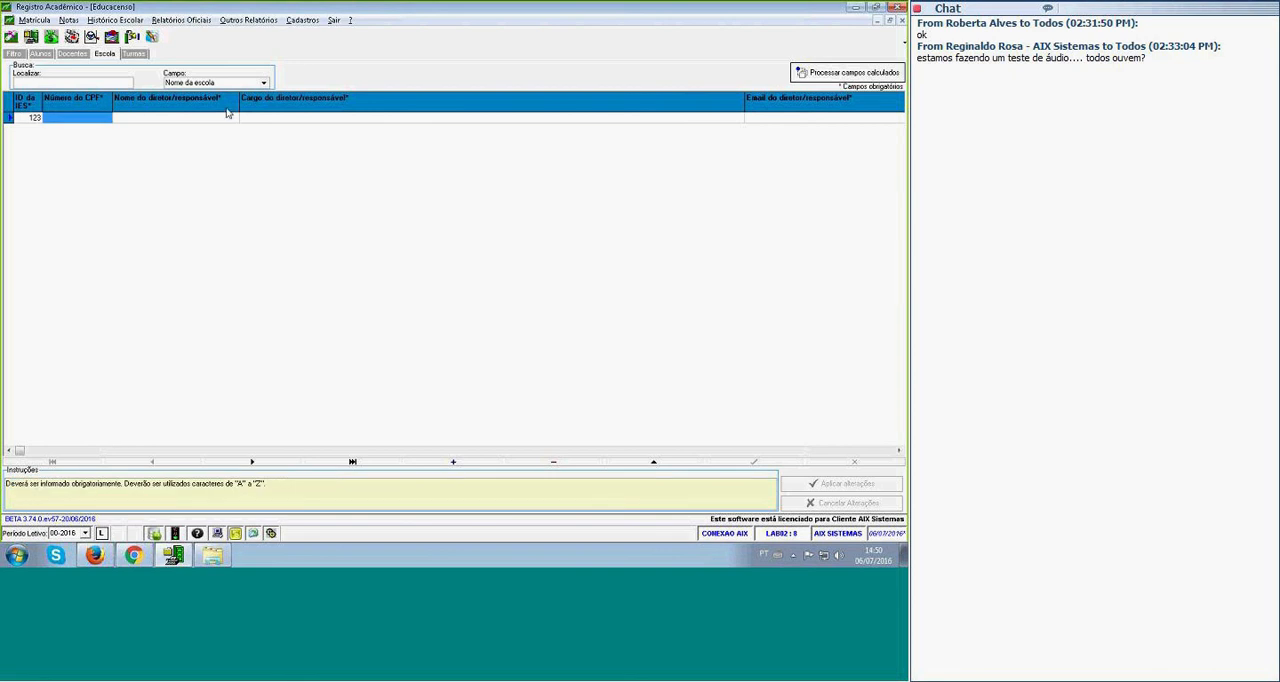
click(276, 118)
key(Tab)
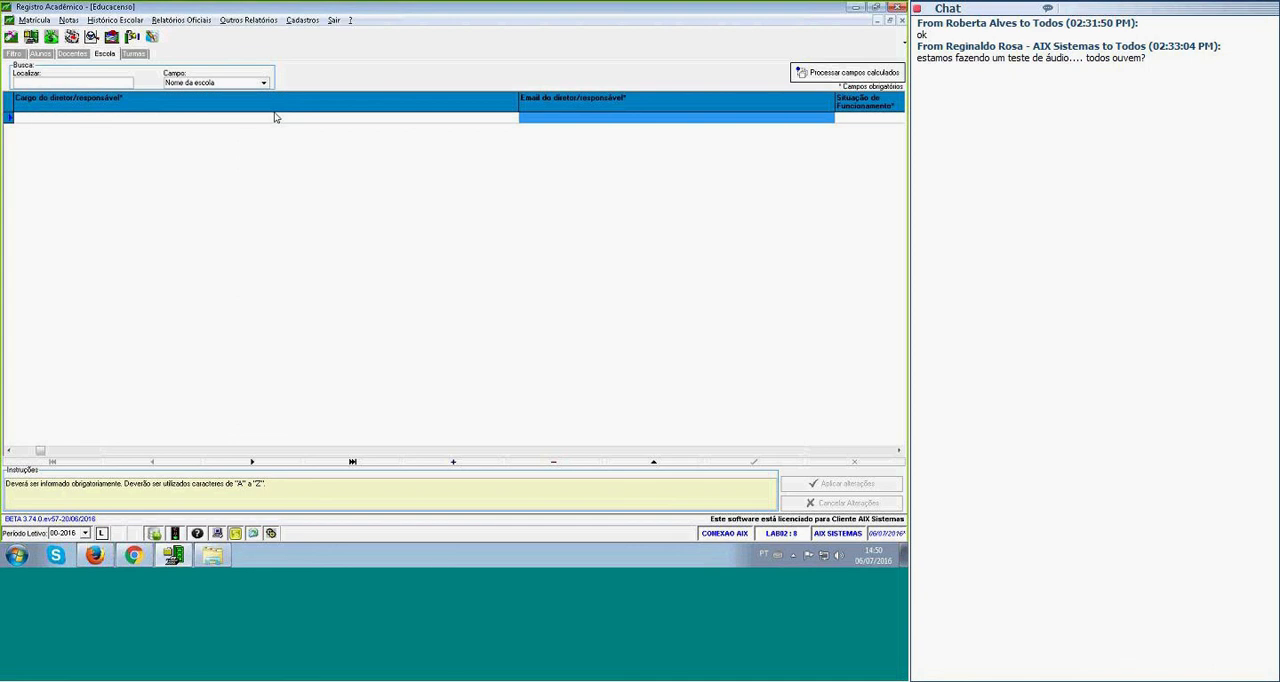
key(Tab)
key(Tab)
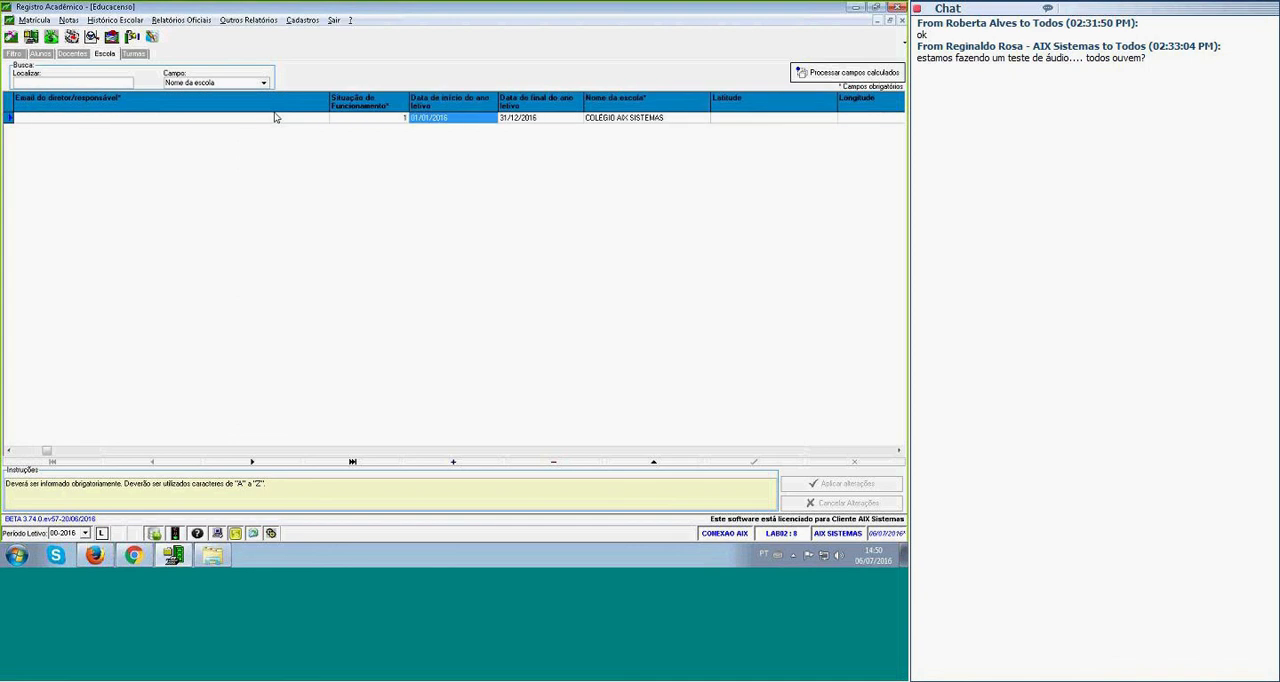
Read the filling instructions for the school's Situação de Funcionamento field and its allowed values.
click(366, 107)
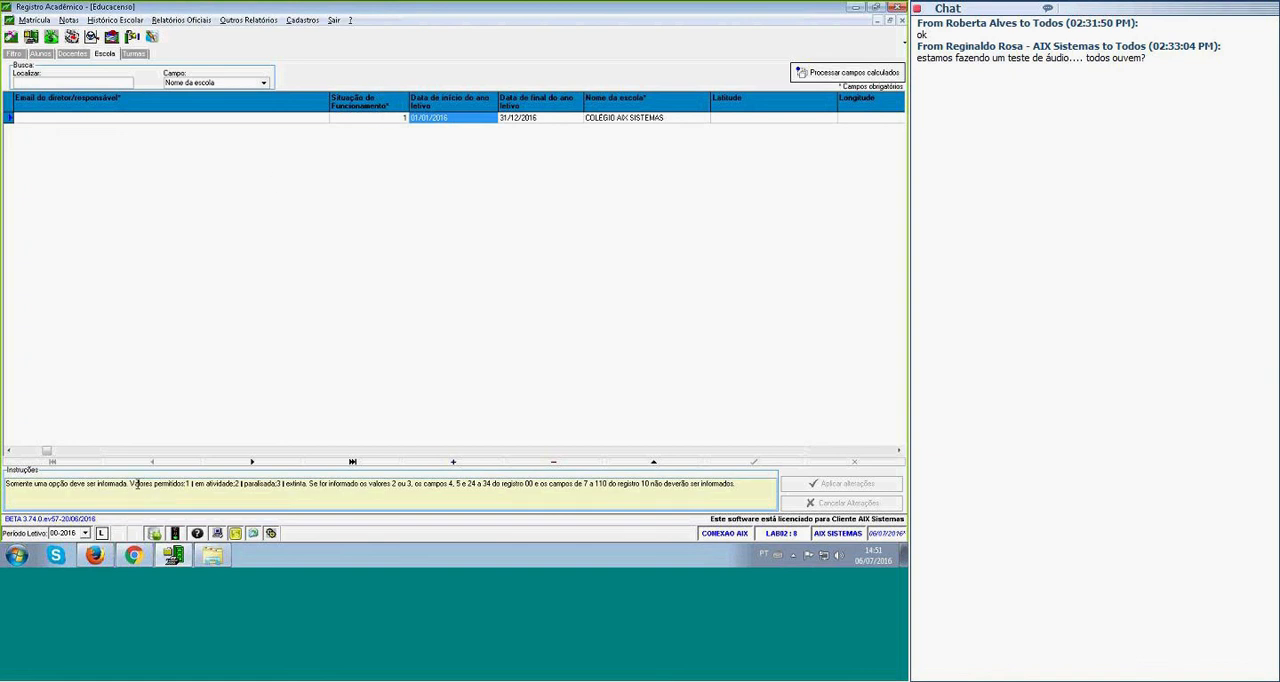
drag(136, 484, 309, 484)
click(190, 484)
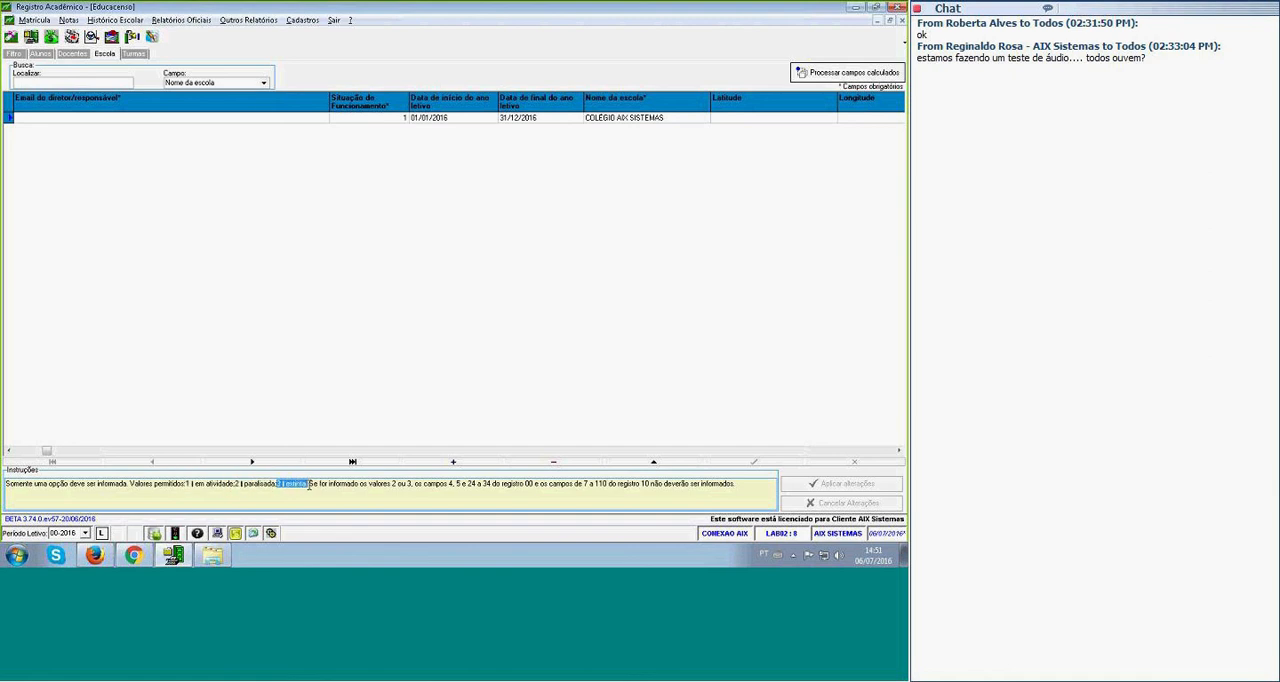
click(357, 120)
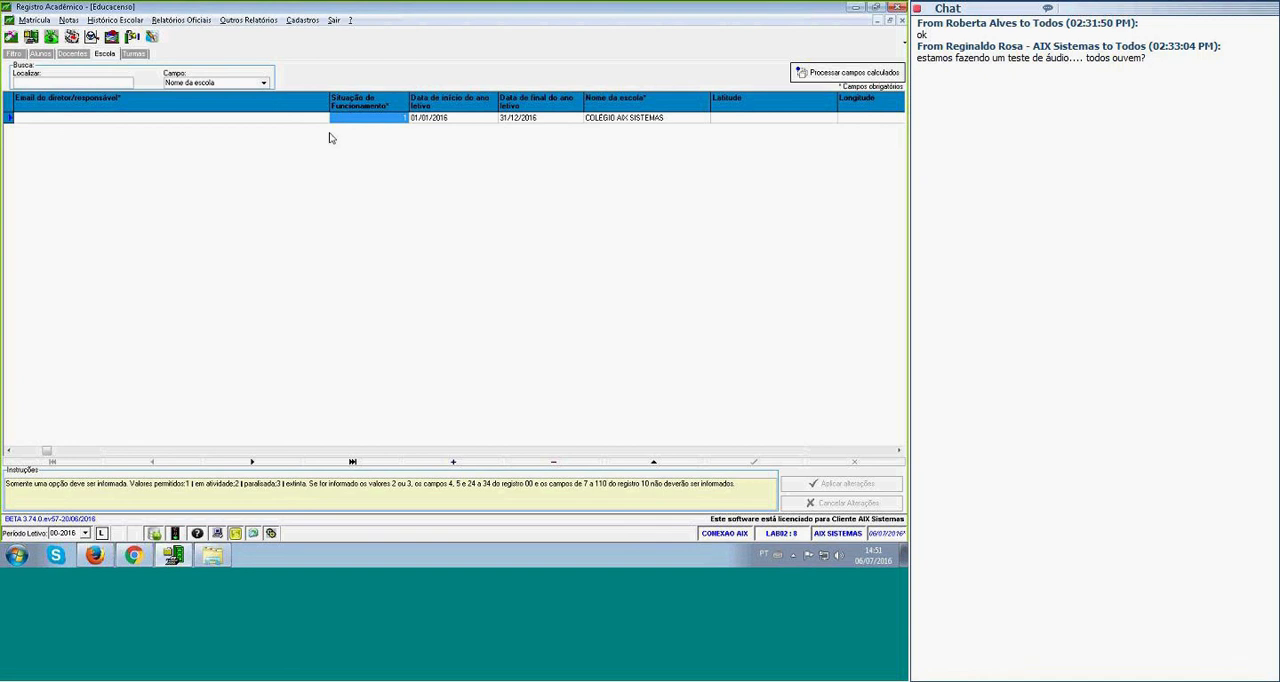
Go through the school's name, coordinates and address fields up to the district.
key(Tab)
key(Tab)
key(Tab)
key(Tab)
key(Tab)
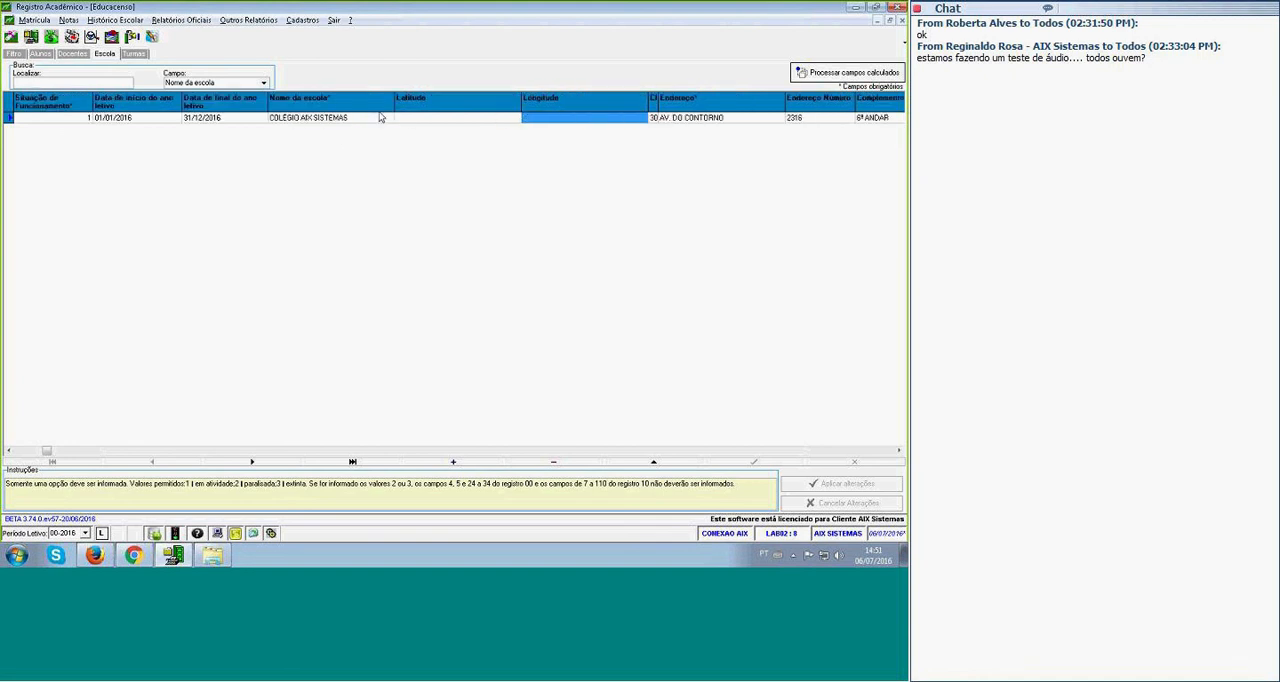
key(Tab)
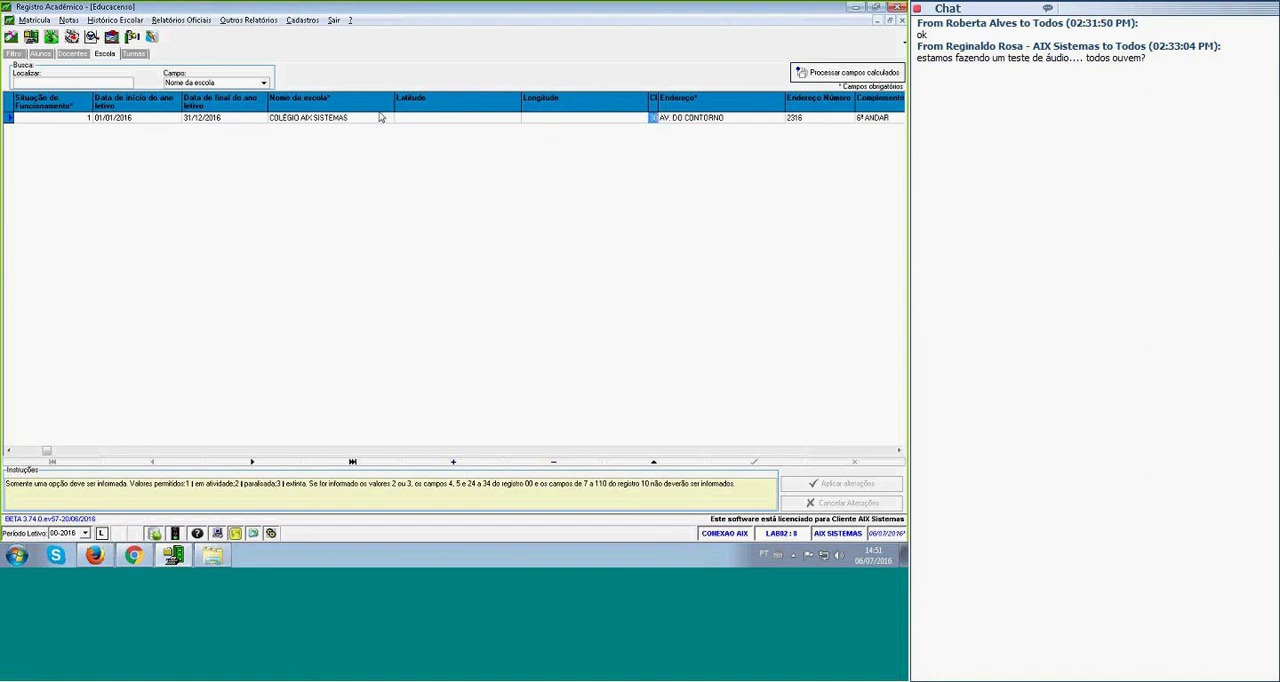
key(Tab)
key(Tab)
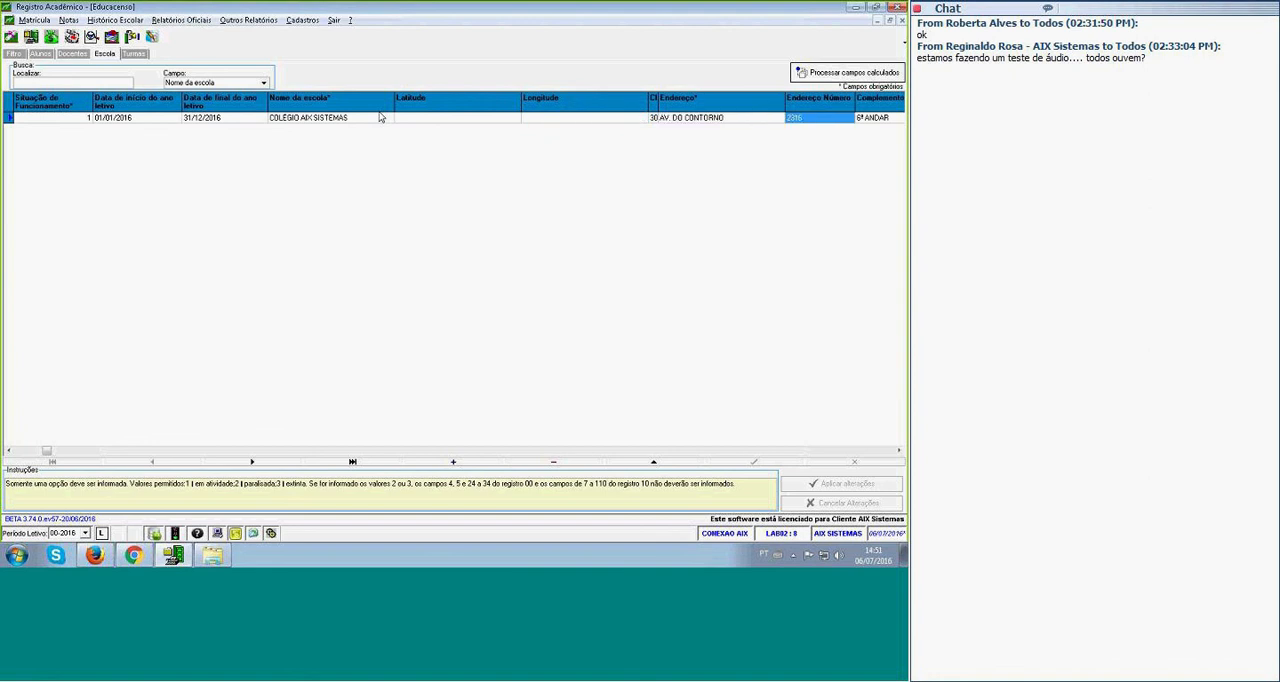
key(Tab)
key(Right)
key(Right)
key(Right)
key(Right)
key(Right)
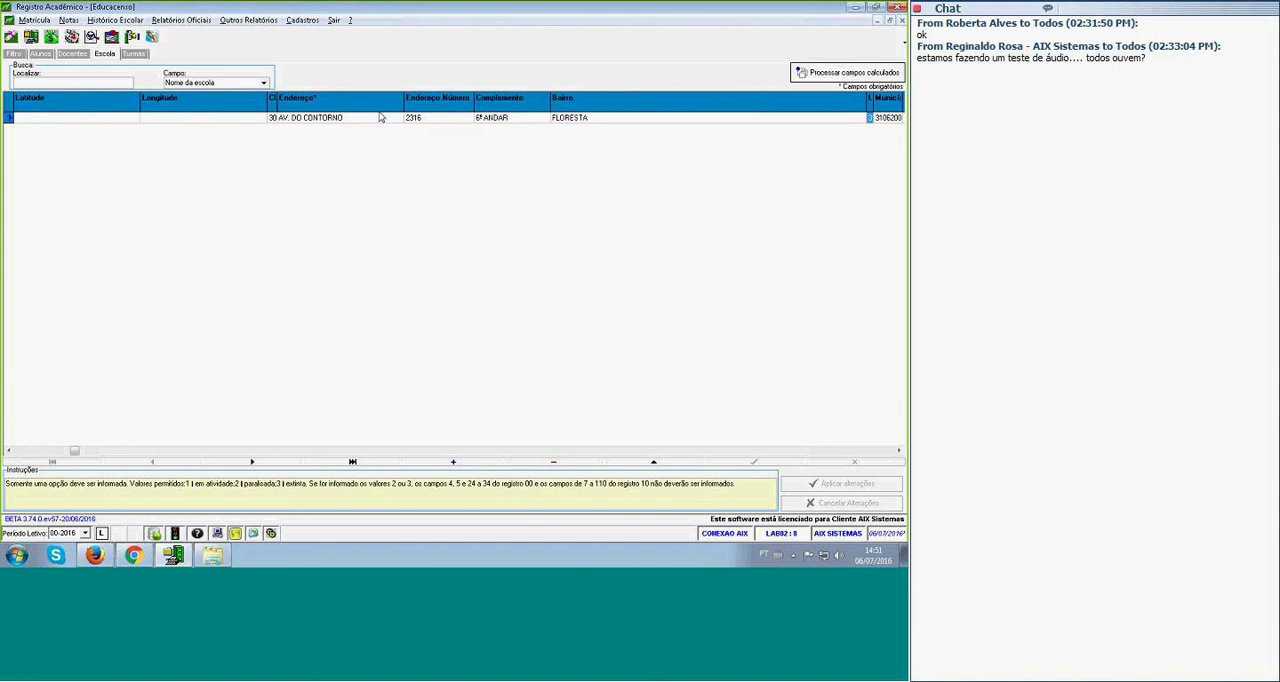
key(Left)
key(Left)
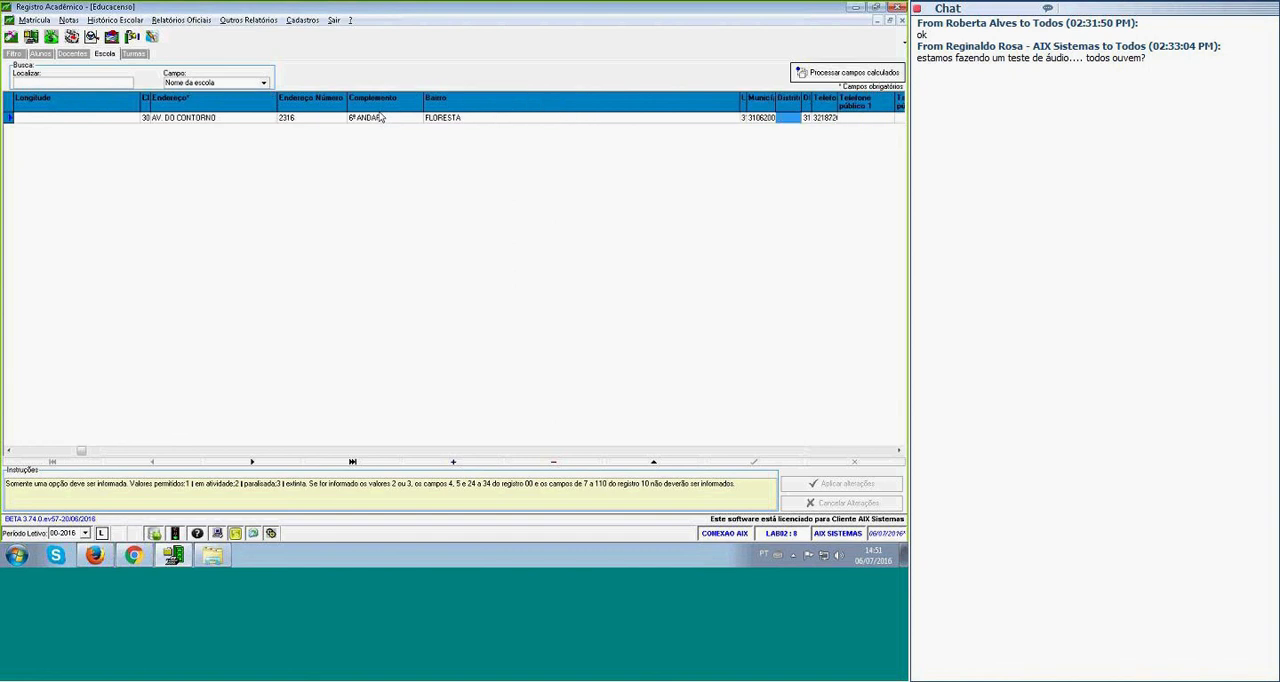
Set the school's district code to 6.
click(784, 118)
text(6)
key(Return)
Go through the school fields from Bairro to Dependência administrativa and read the filling instructions for Dependência administrativa.
click(477, 121)
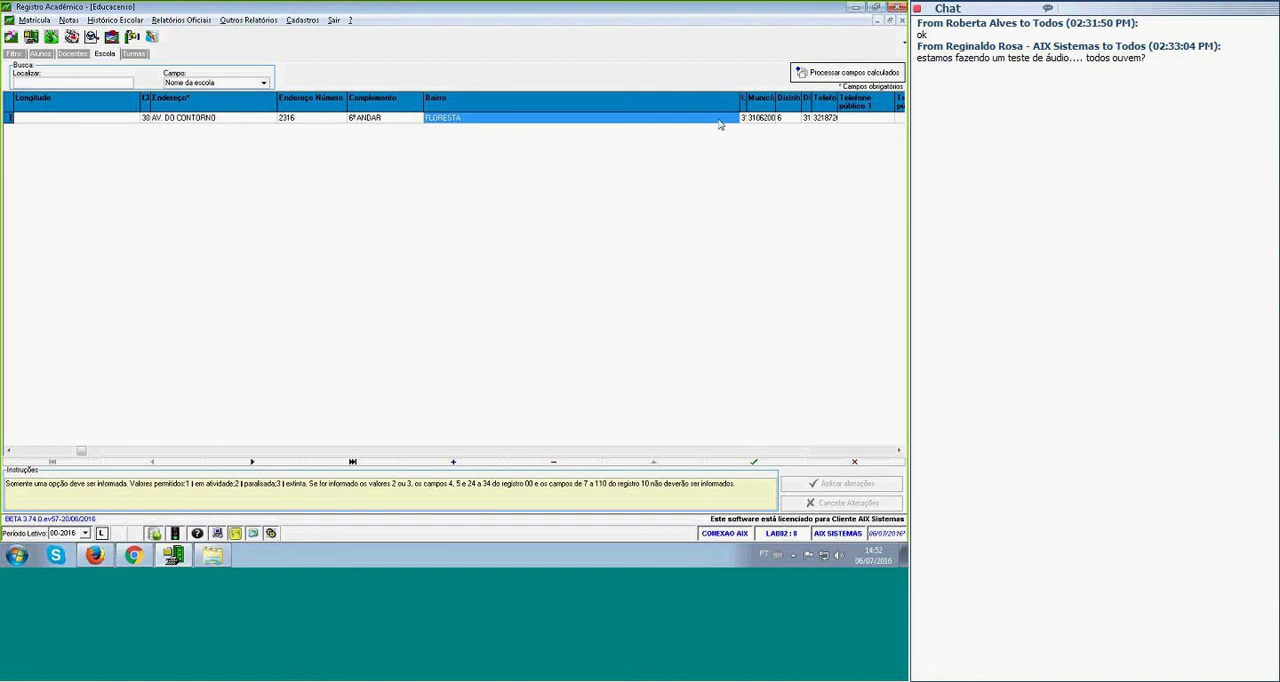
key(Tab)
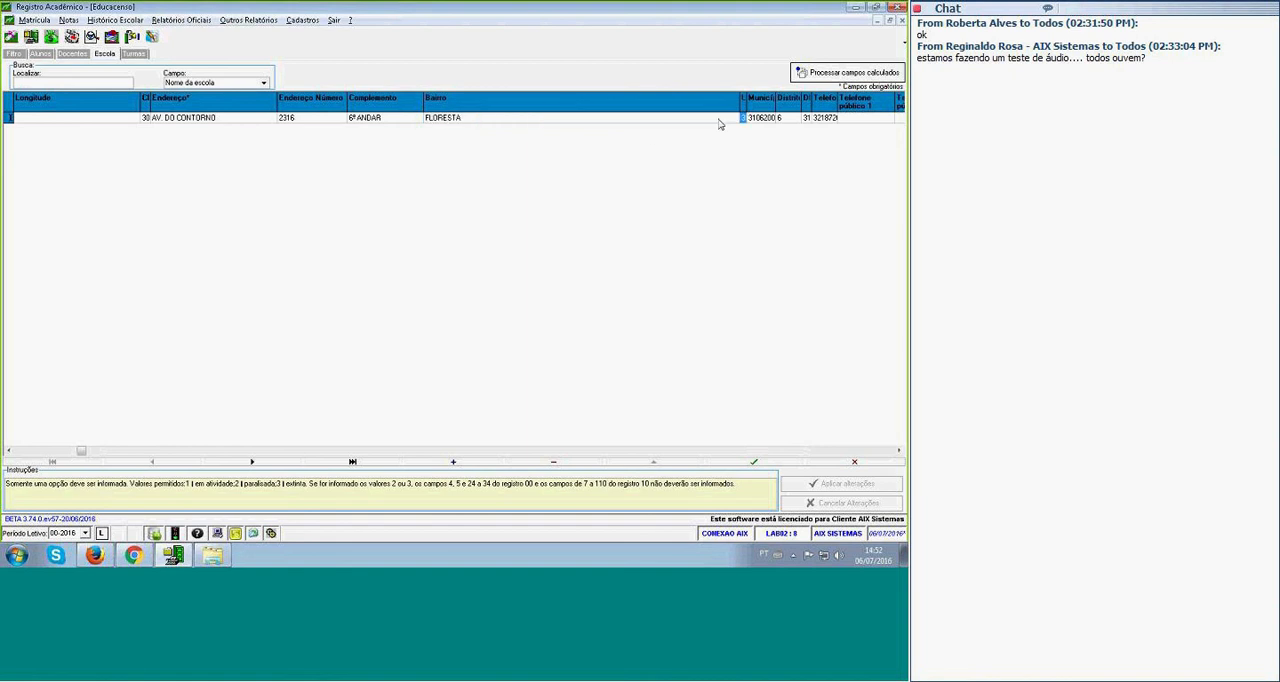
key(Tab)
key(Tab)
key(Tab)
key(Tab)
key(Tab)
key(Tab)
key(Tab)
key(Tab)
key(Tab)
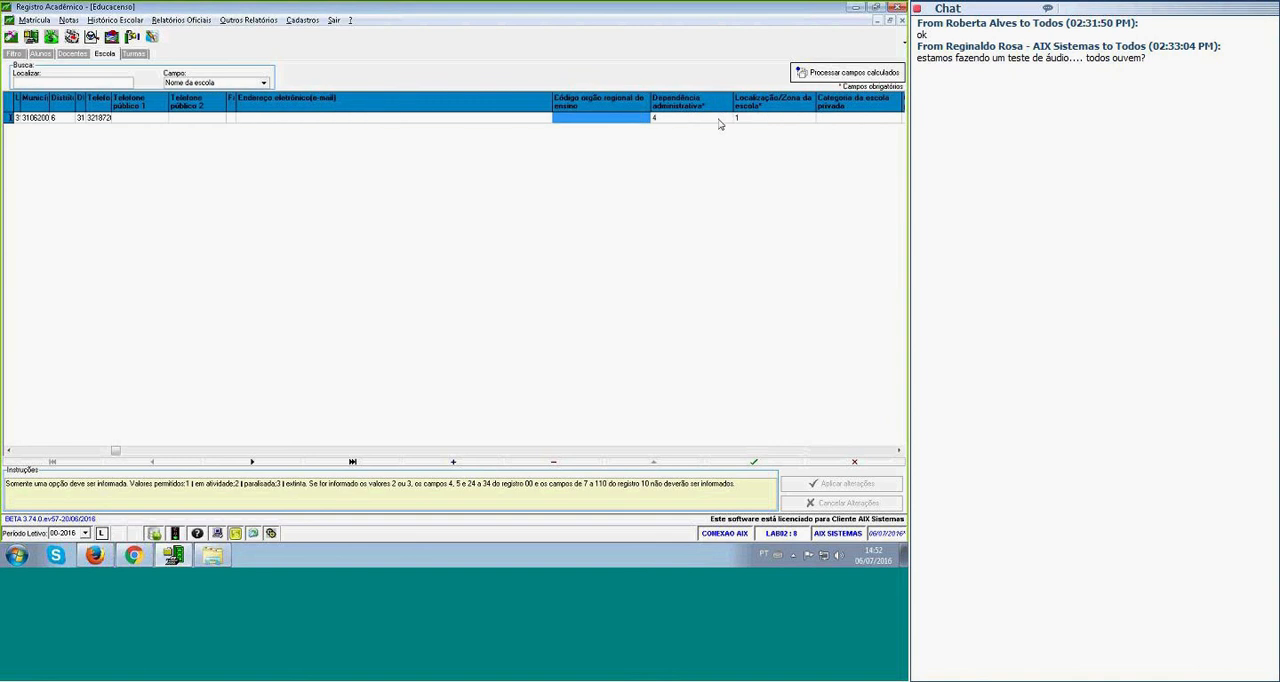
key(Tab)
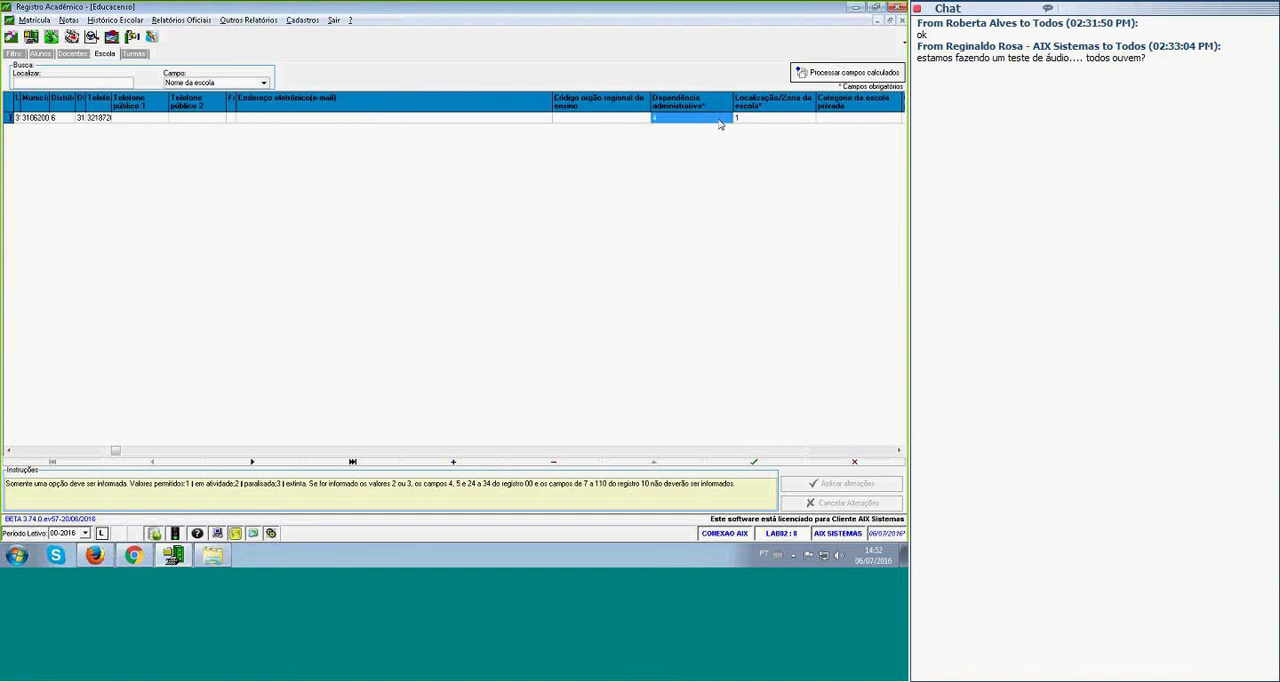
key(Tab)
click(720, 121)
click(706, 107)
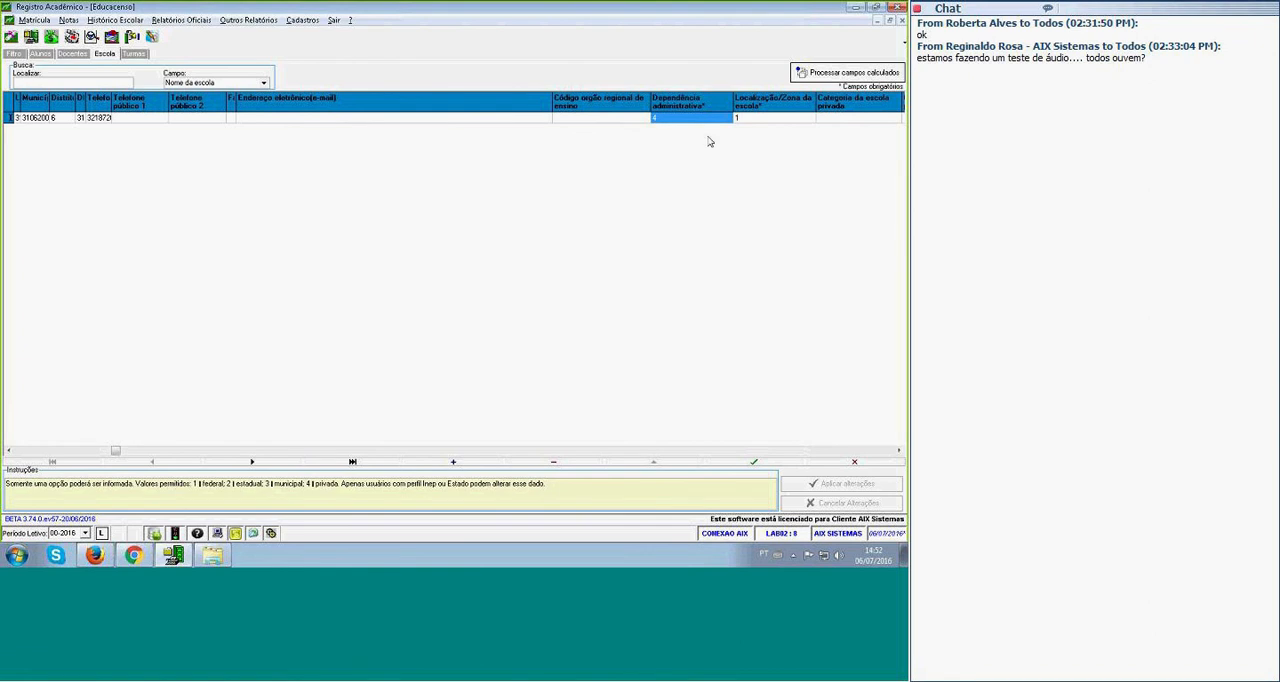
Set the school's Dependência administrativa to 1 and try to save the record.
click(689, 120)
text(1)
key(Return)
click(755, 462)
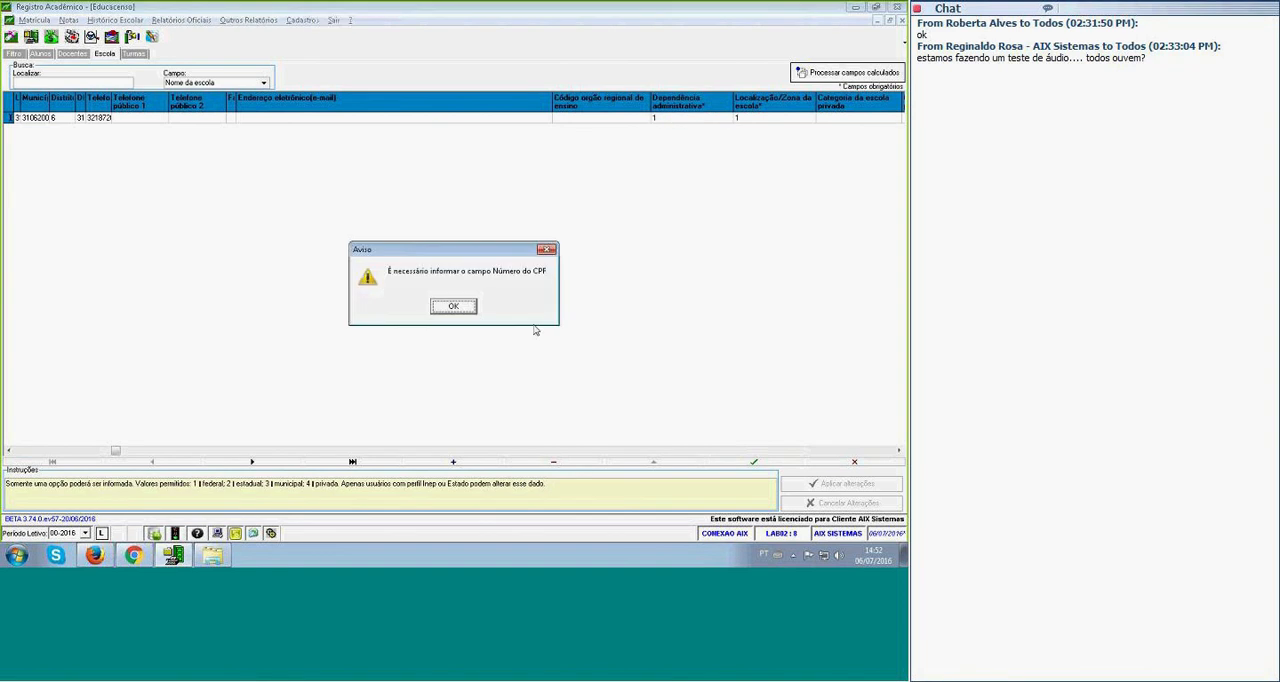
click(451, 309)
Read the filling instructions for the Localização/Zona da escola field and its allowed values.
click(757, 118)
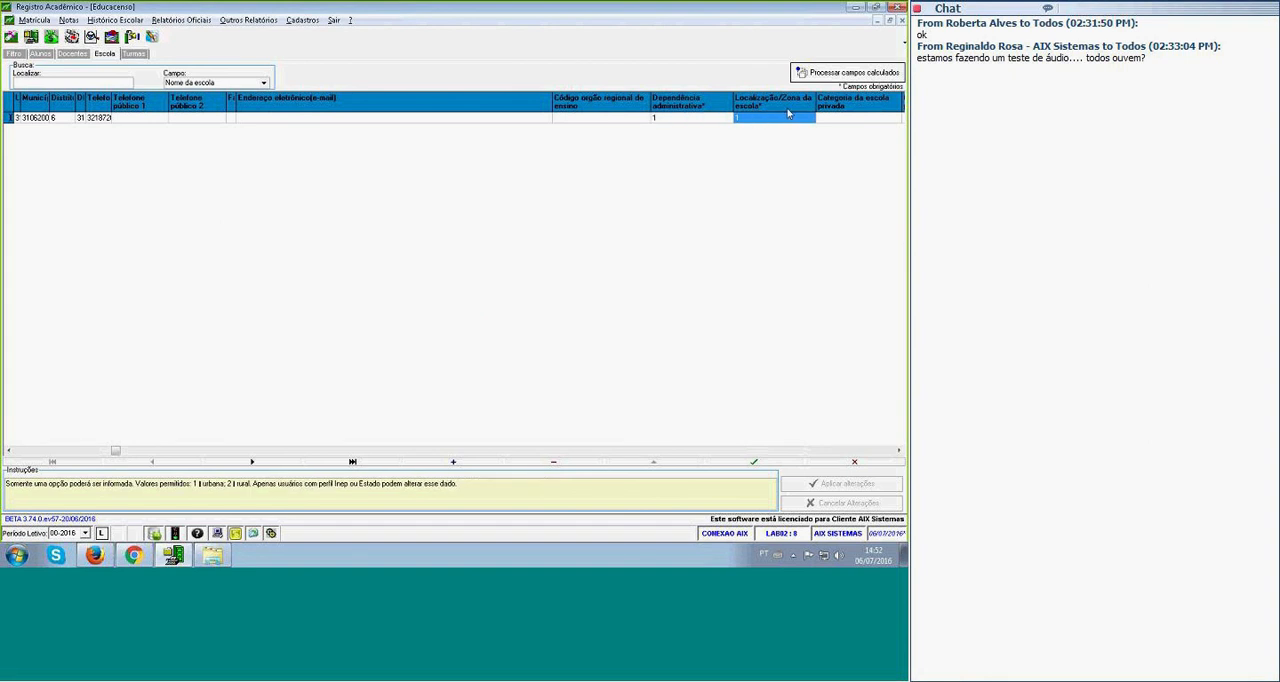
drag(191, 484, 225, 484)
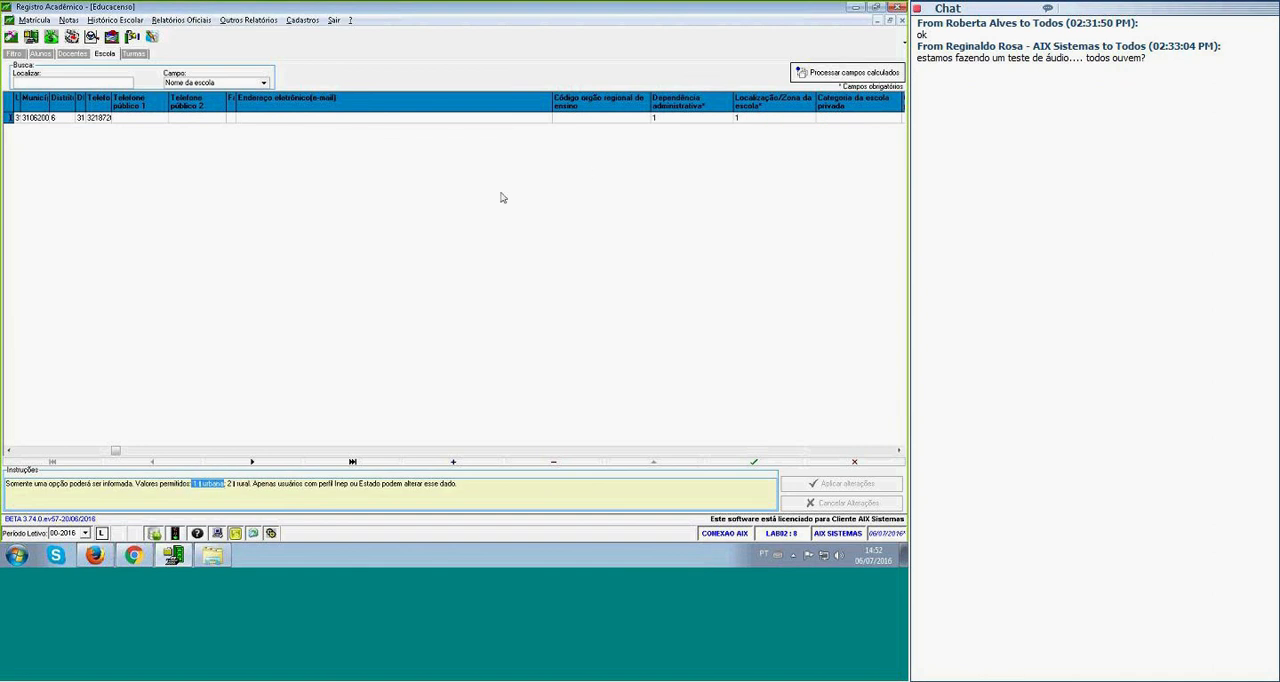
click(725, 119)
Go through the remaining school fields on maintaining entity, accreditation and operating location up to Forma de ocupação do prédio.
key(Tab)
key(Tab)
key(Tab)
key(Tab)
key(Tab)
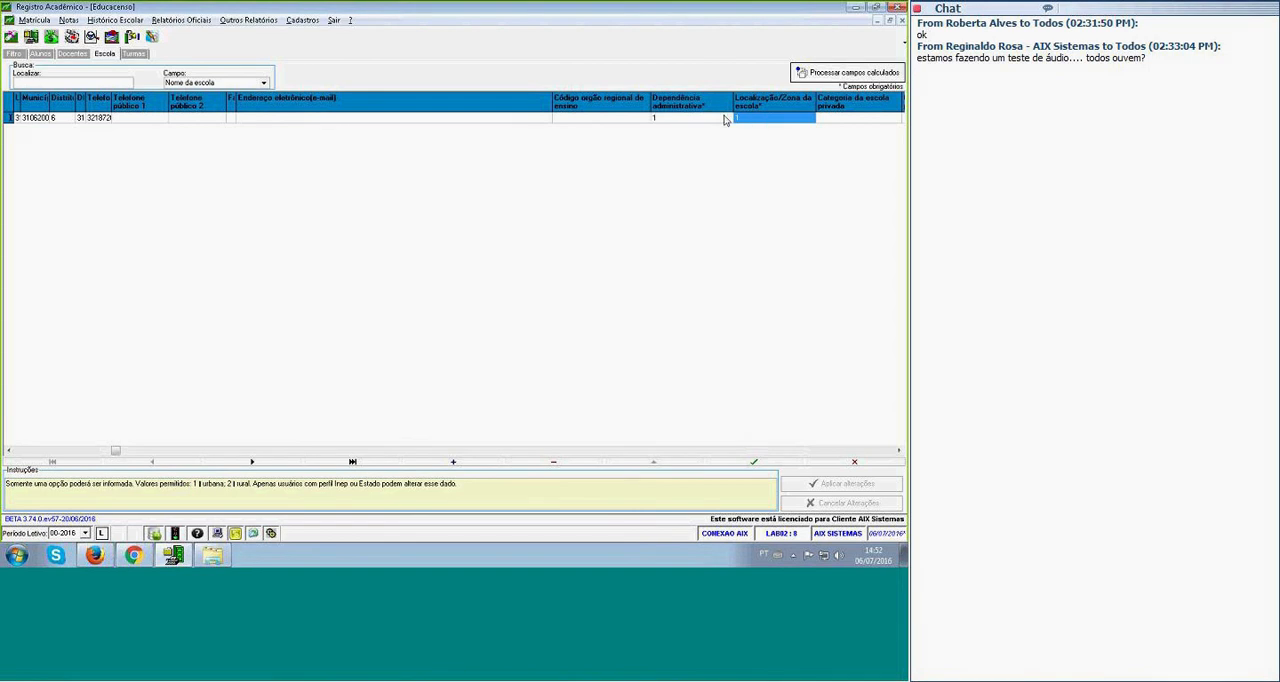
key(Tab)
key(Tab)
key(Tab)
key(Tab)
key(Tab)
key(Tab)
key(Tab)
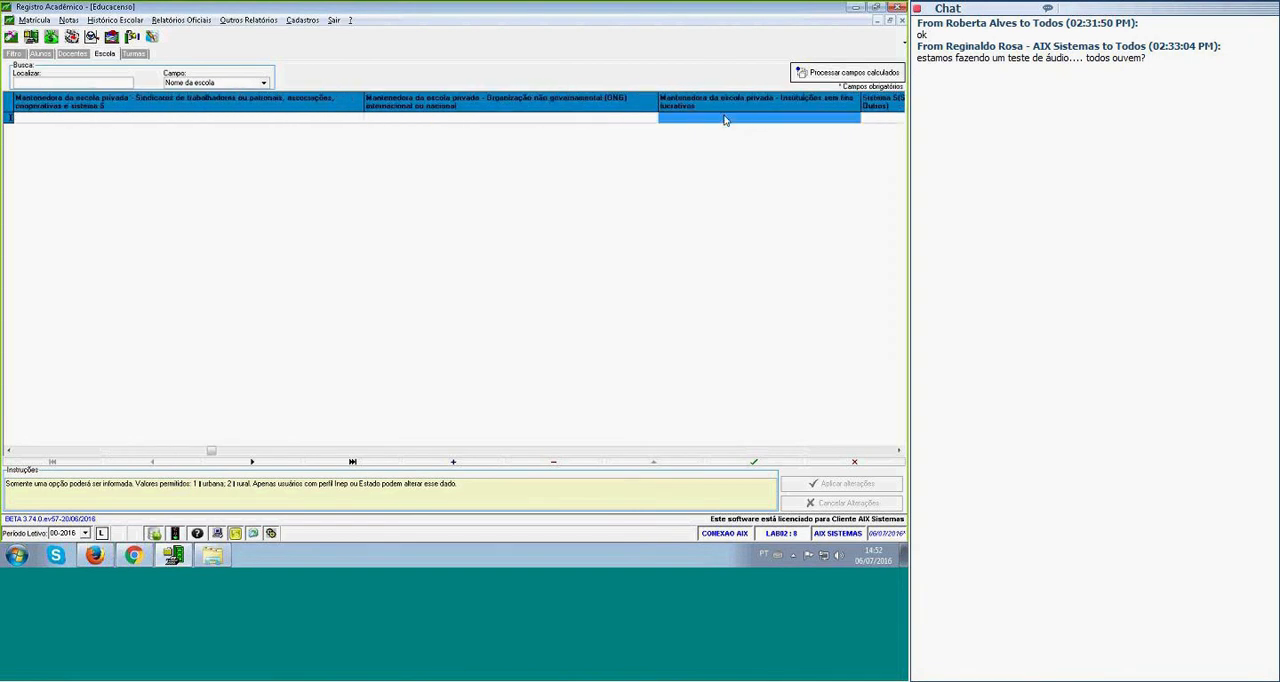
key(Tab)
key(Tab)
key(Tab)
key(Tab)
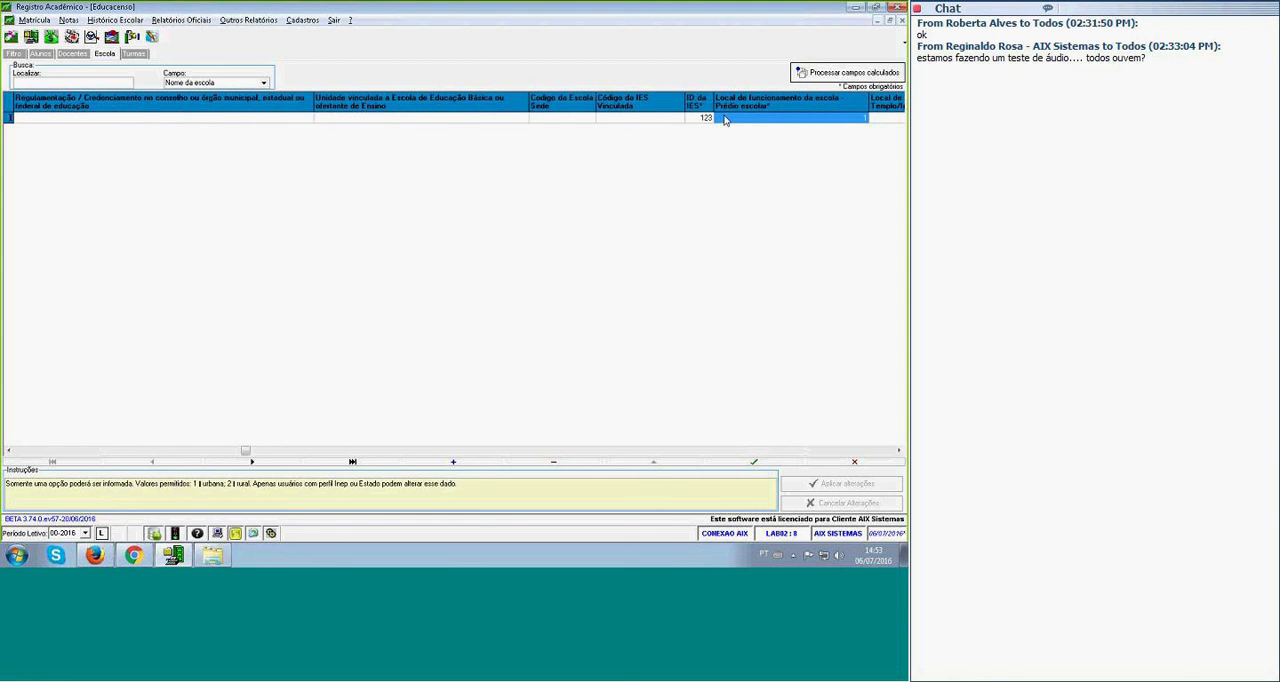
key(Tab)
key(Tab)
key(Tab)
key(Tab)
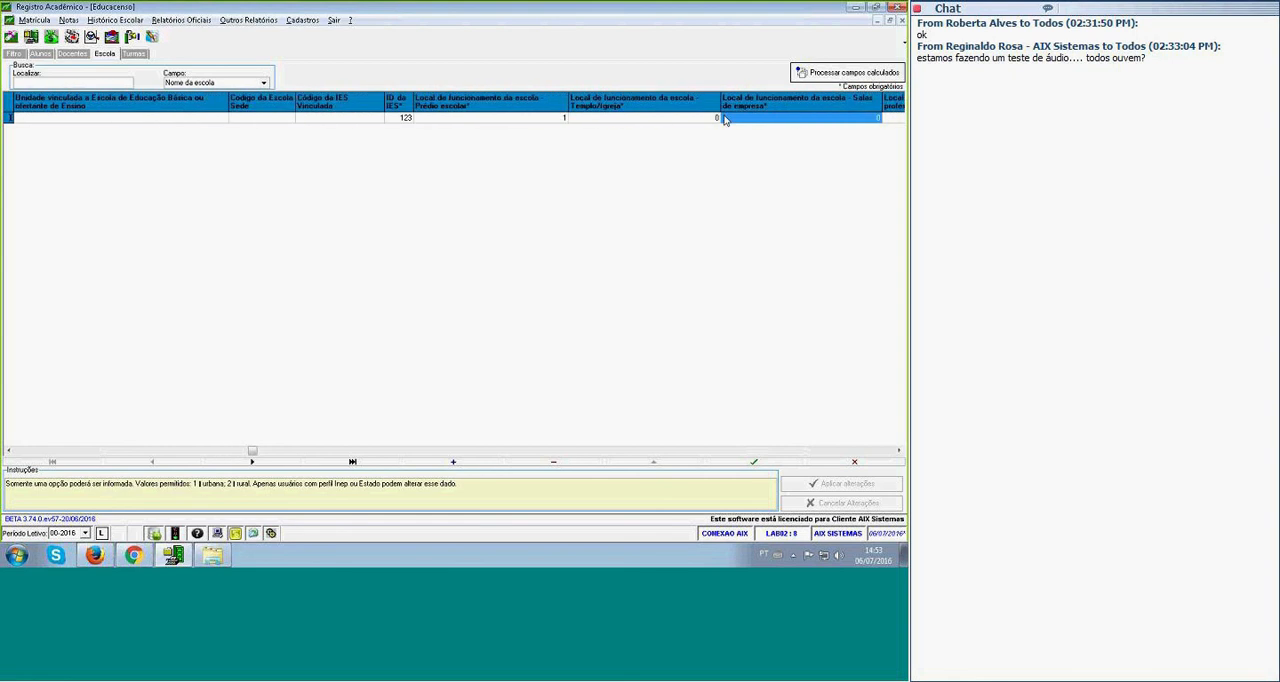
key(Tab)
key(Tab)
key(Tab)
key(Tab)
key(Tab)
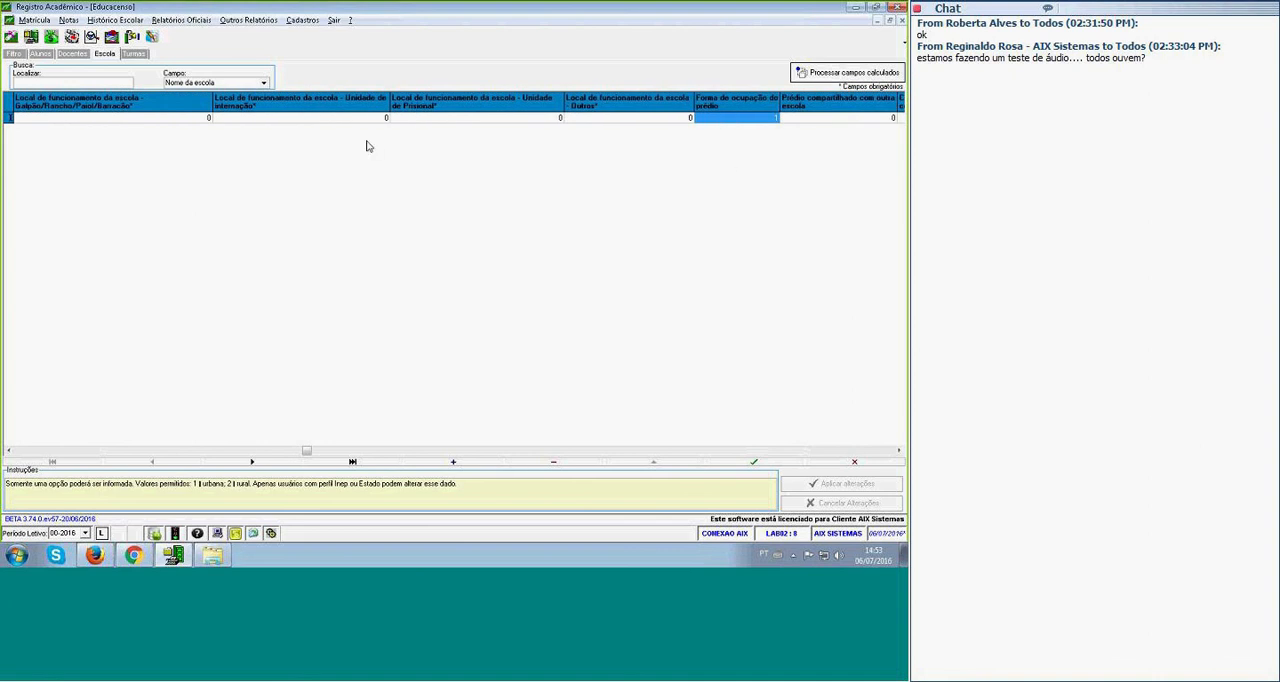
Look through the generated class records, examining the INEP class ID, class code, class name and Tipo de mediação fields.
click(134, 54)
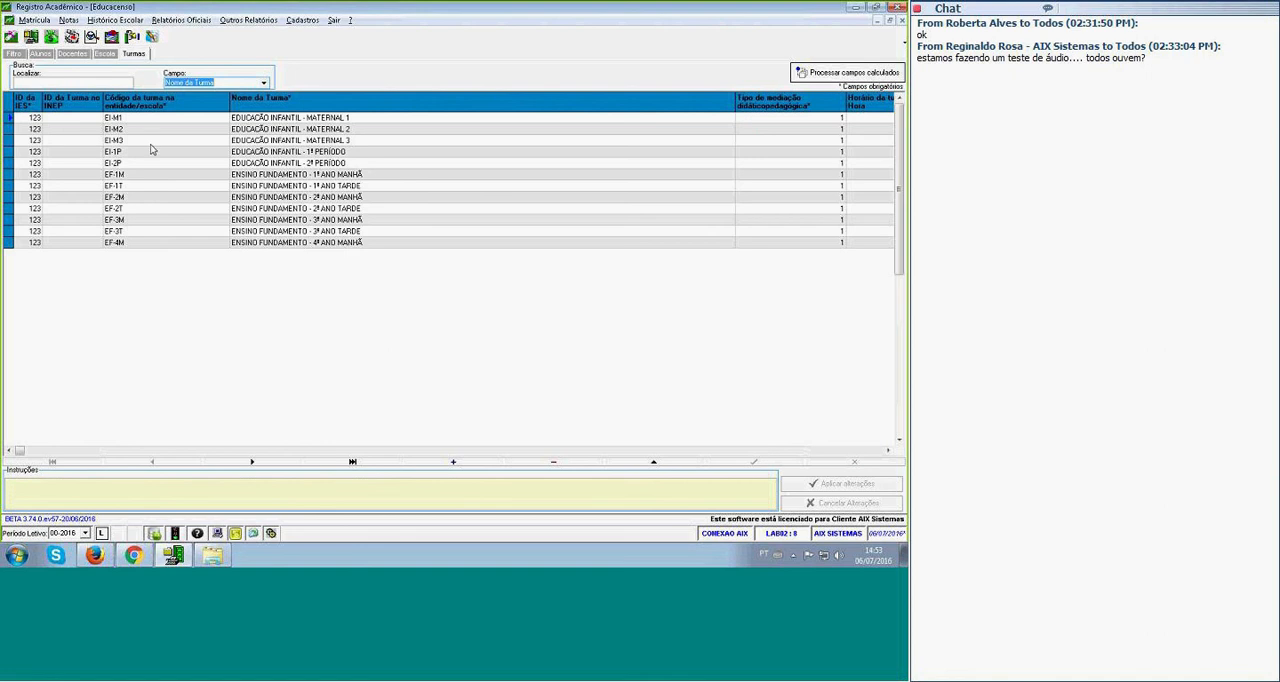
click(128, 145)
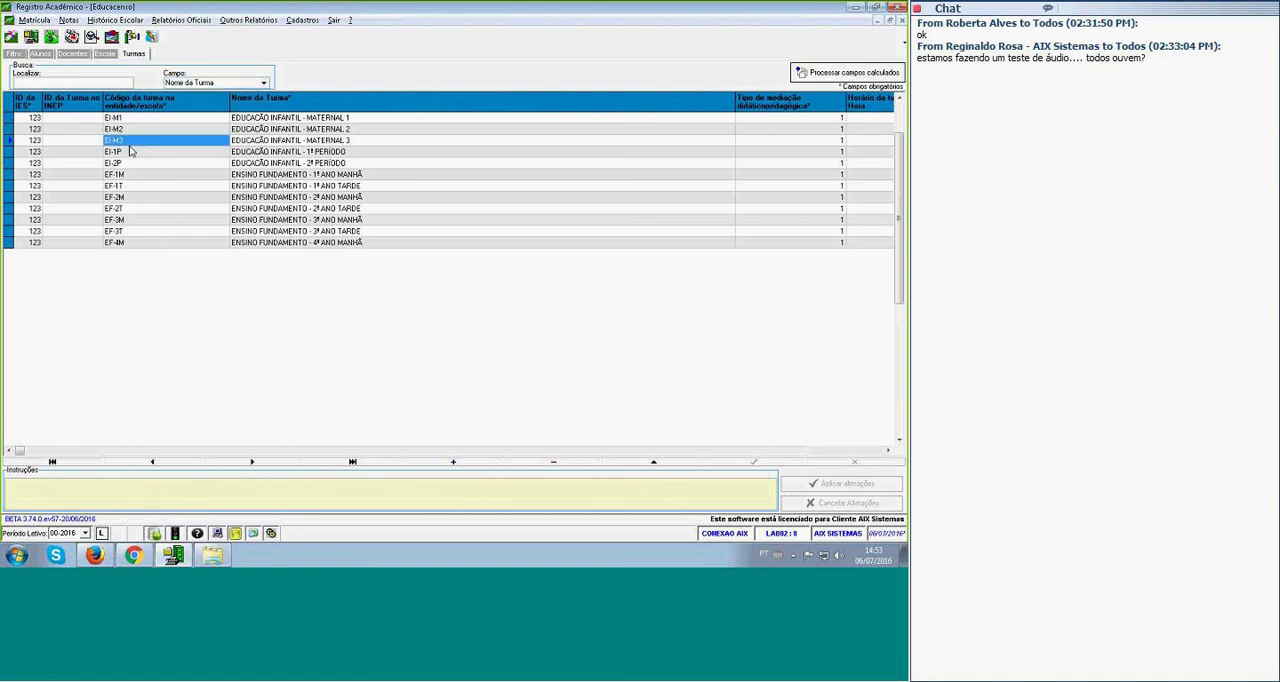
key(Left)
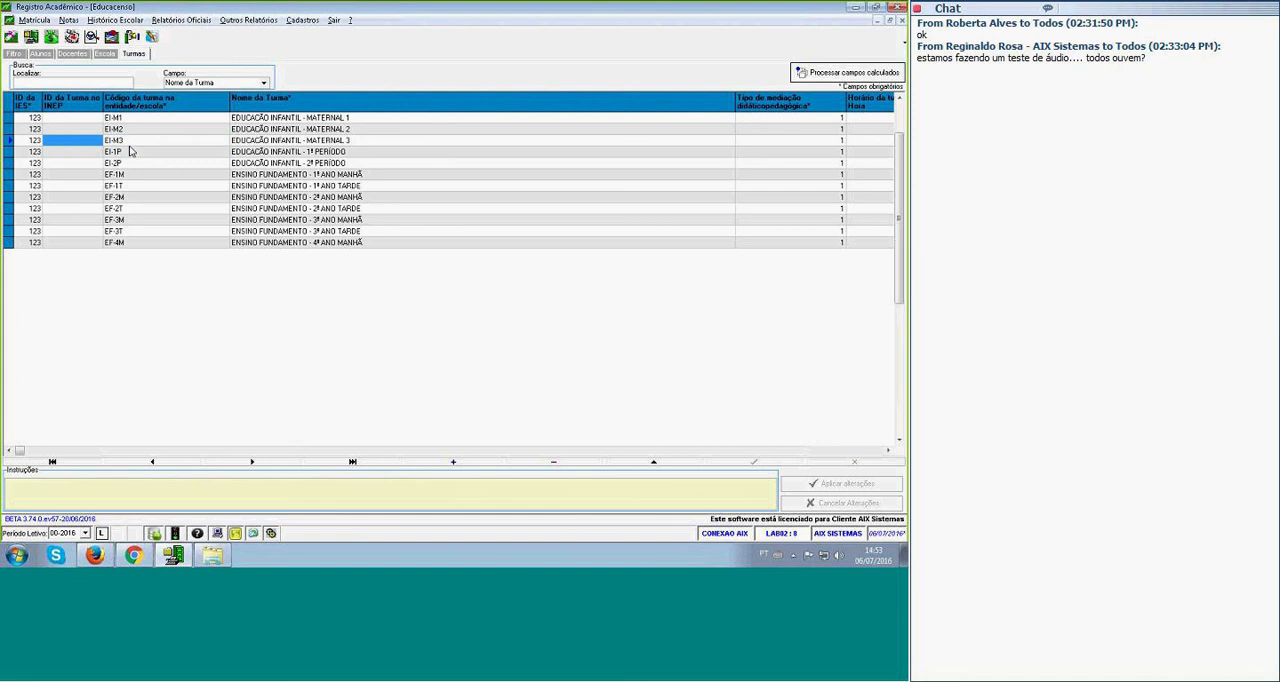
key(Up)
key(Up)
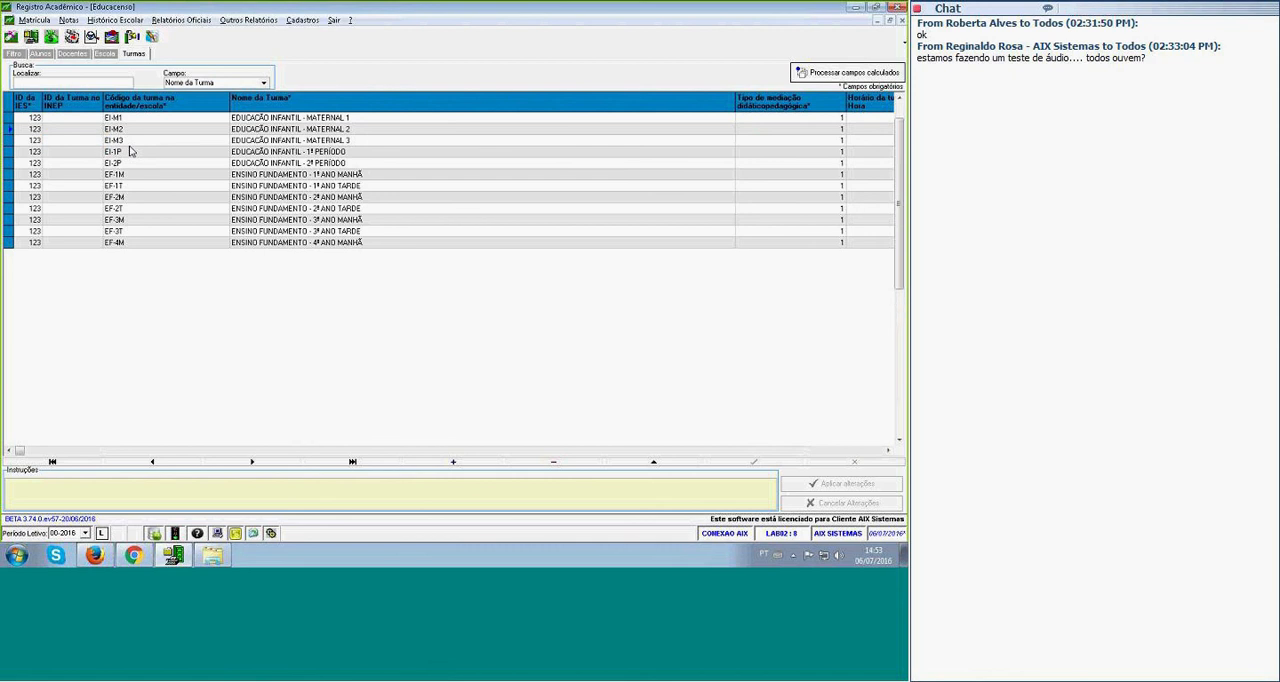
key(Right)
key(Down)
key(Right)
key(Right)
key(Down)
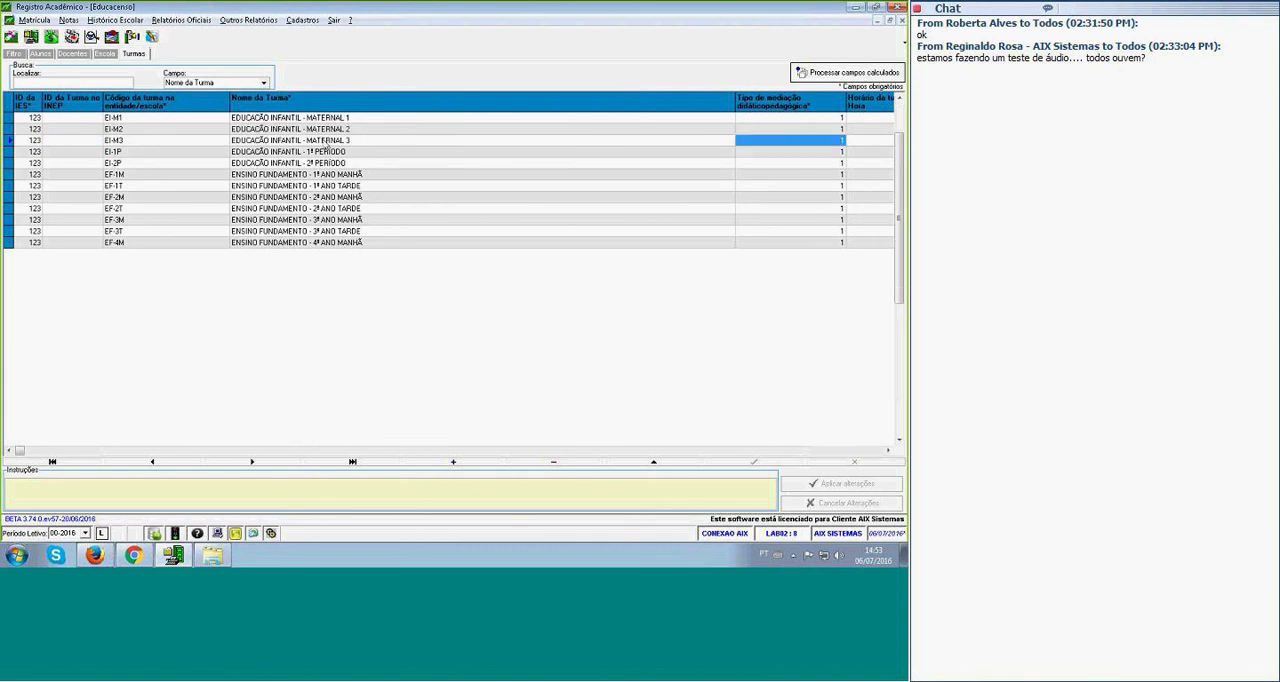
click(271, 122)
key(Right)
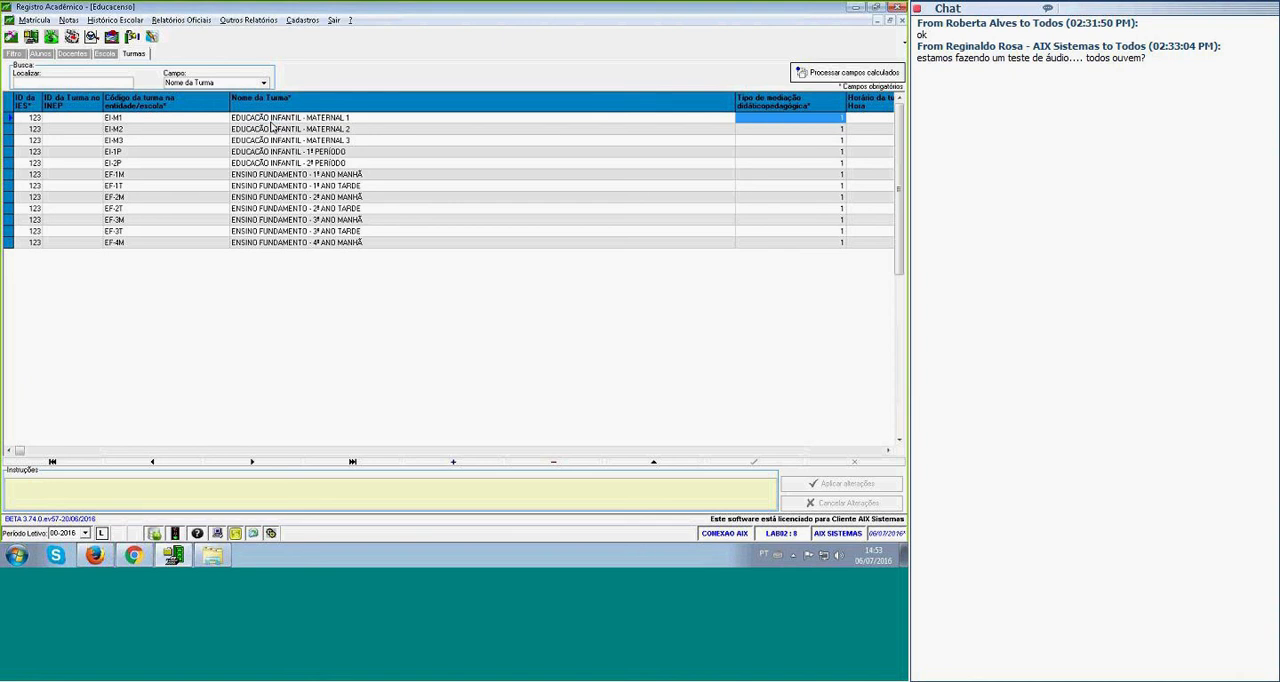
Read the filling instructions for the classes' Tipo de mediação didático-pedagógica and for the start and end time fields.
click(817, 102)
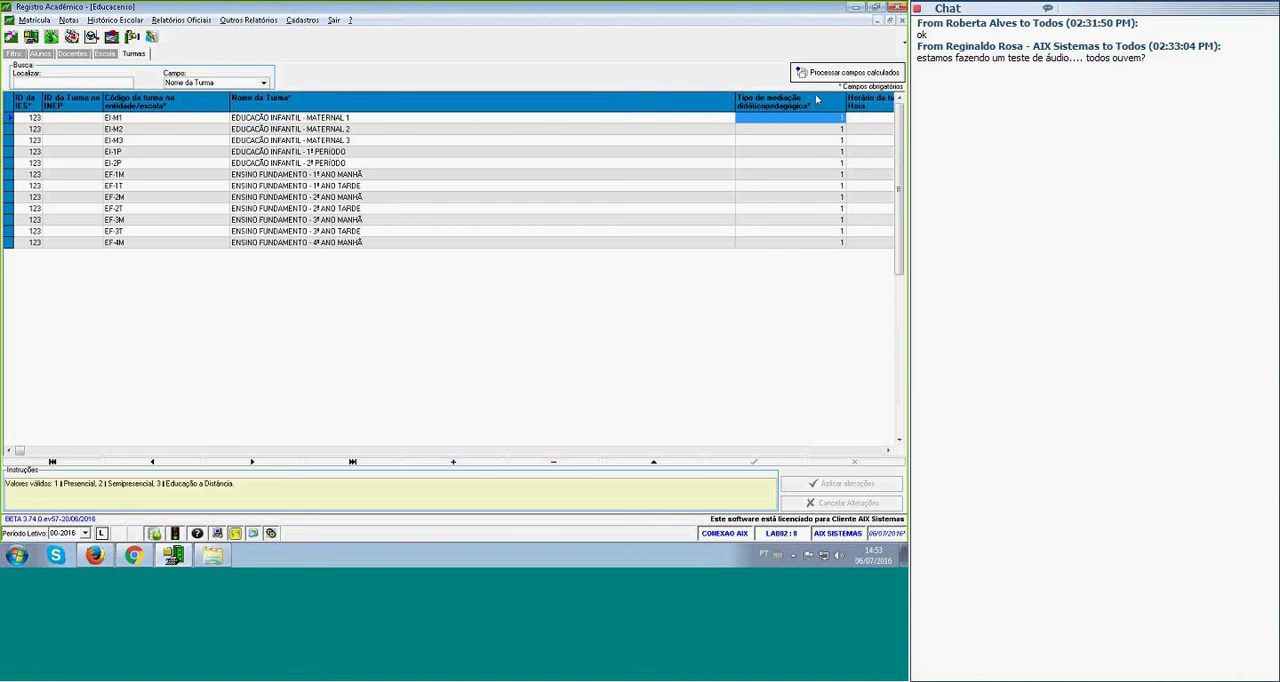
key(Right)
key(Right)
key(Right)
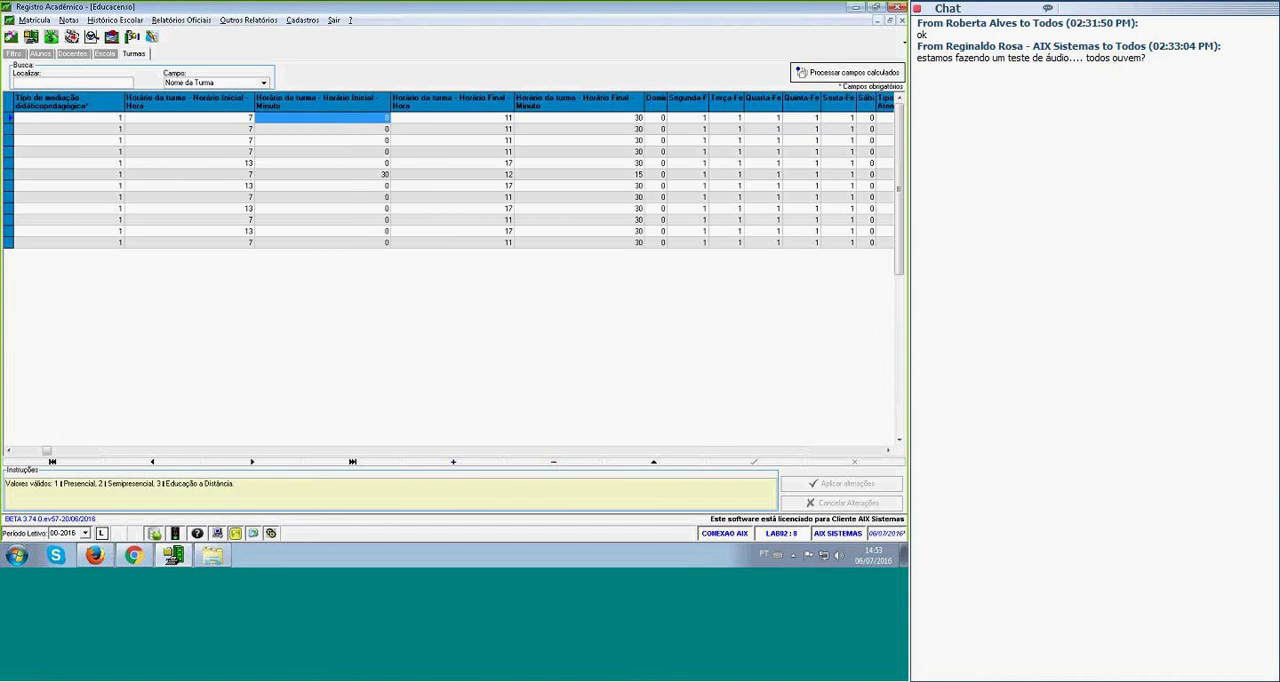
click(84, 119)
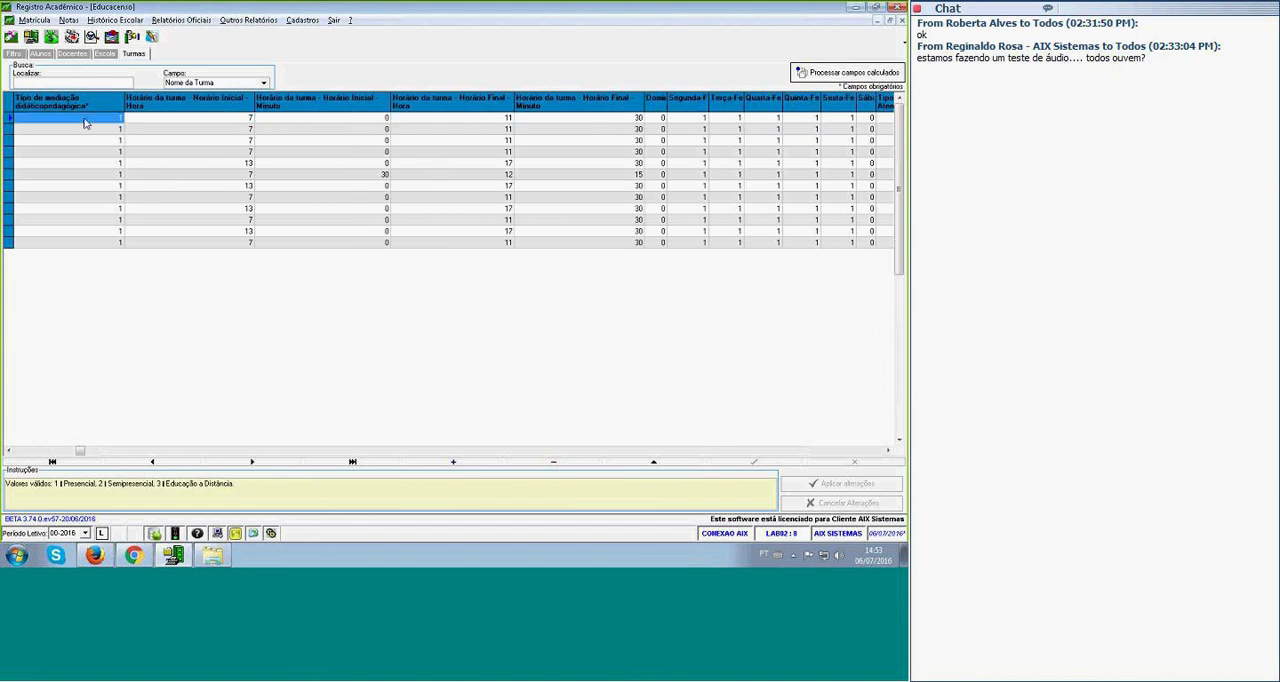
click(183, 105)
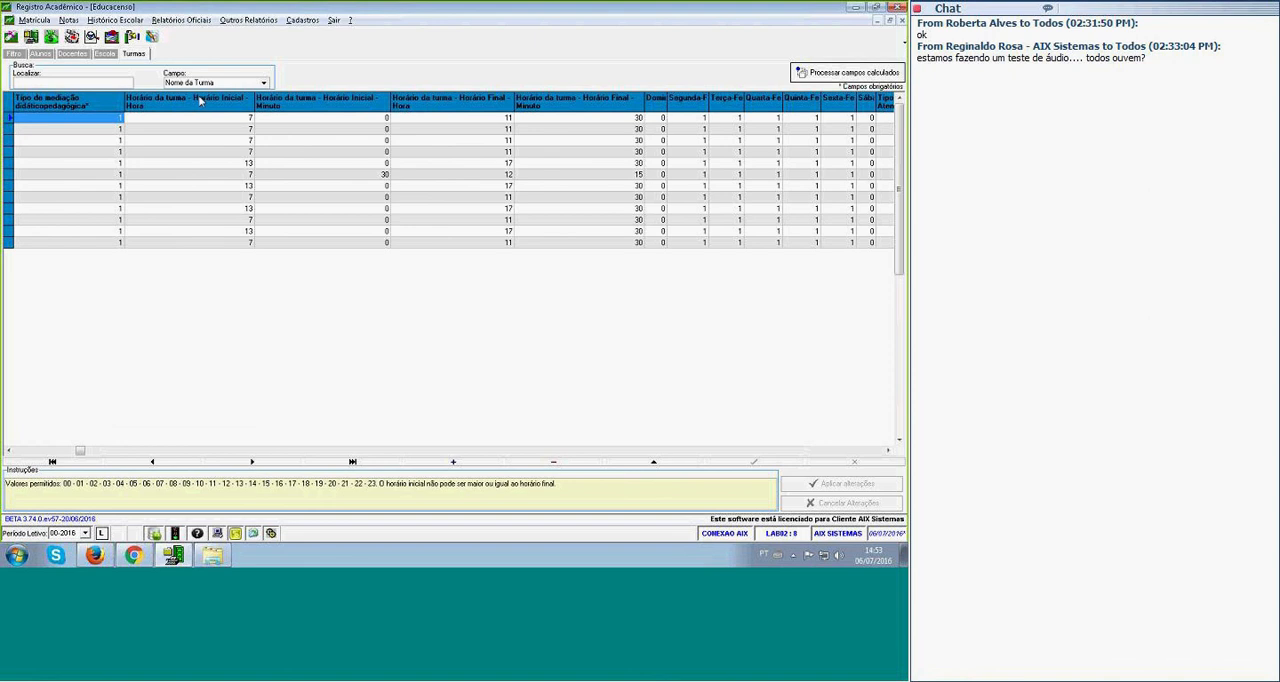
click(333, 112)
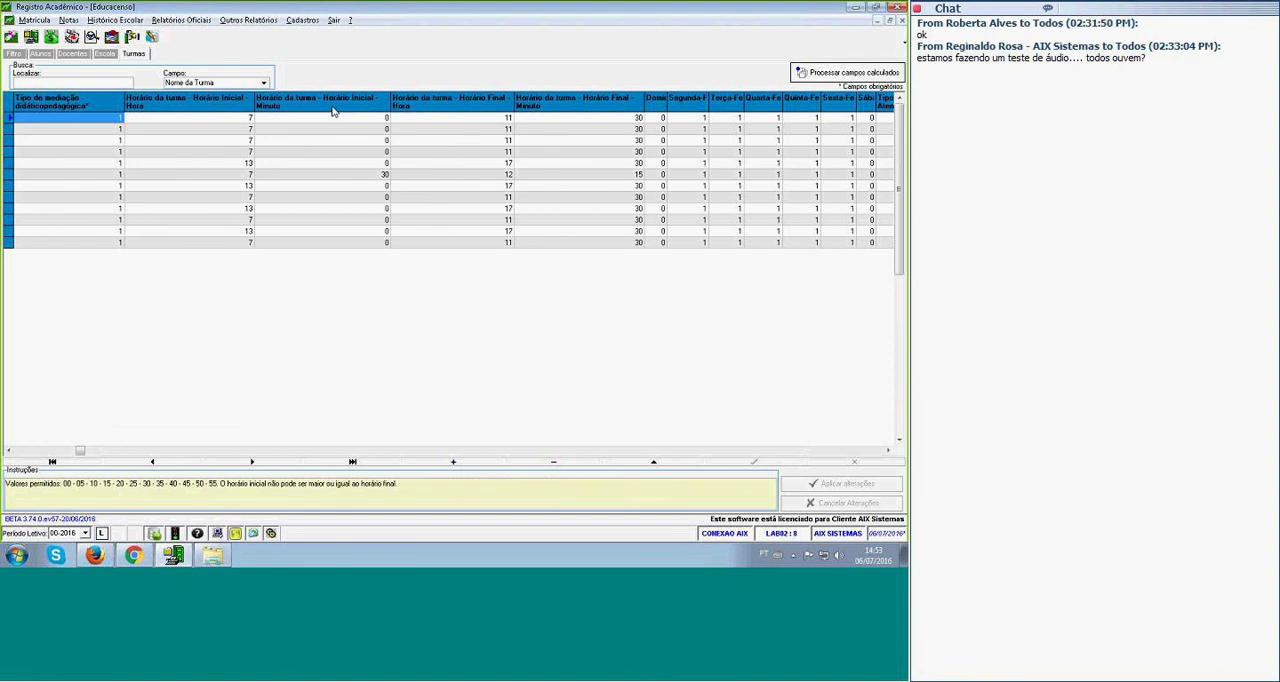
click(439, 108)
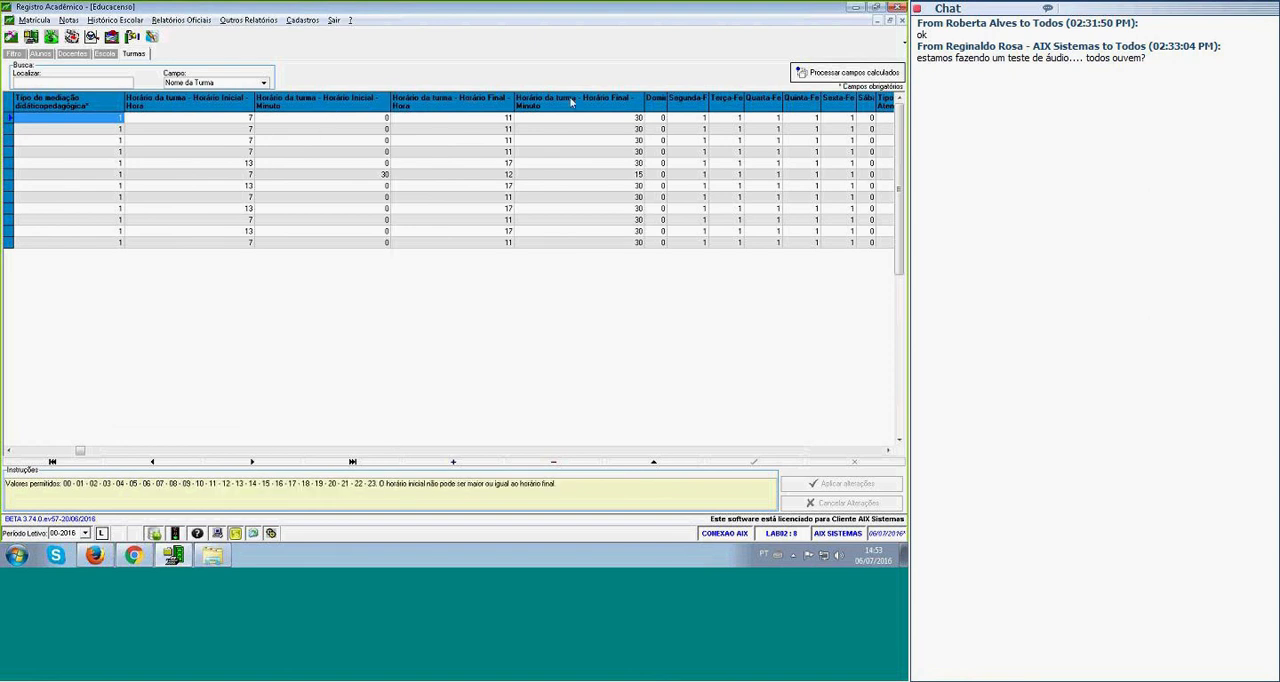
click(569, 96)
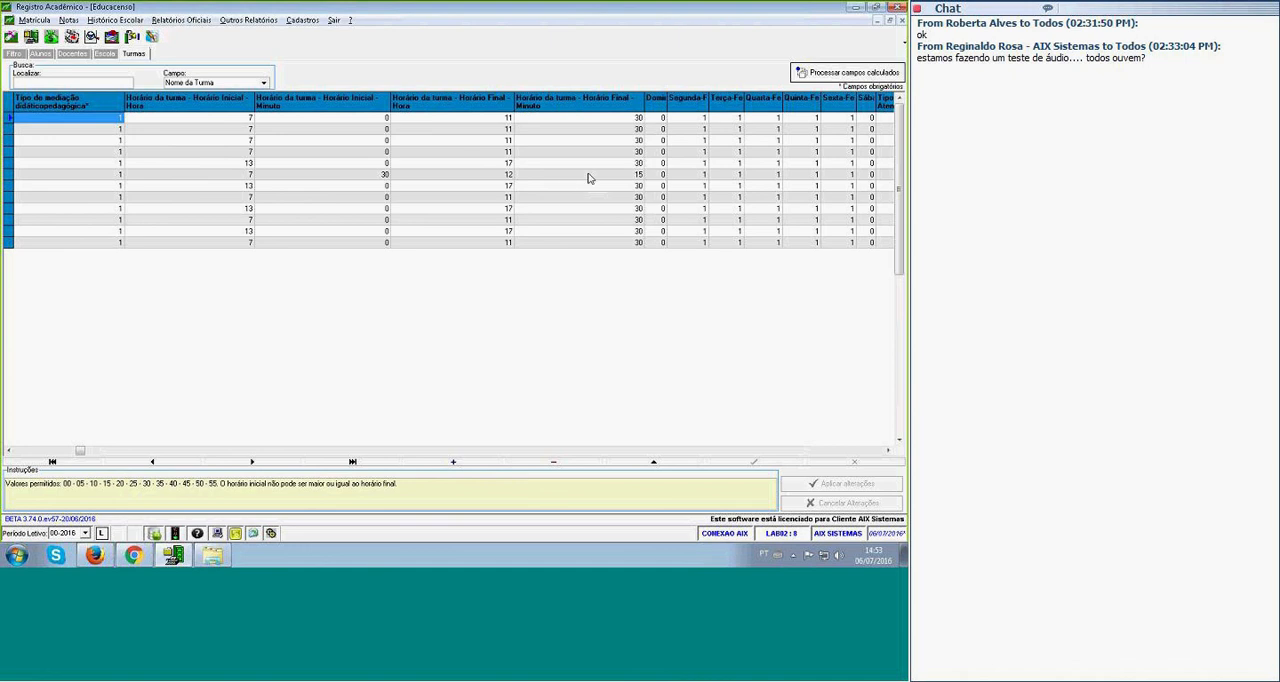
Examine the classes' weekday fields and go through the columns up to Código do Tipo de Atividade 1.
click(722, 142)
key(Tab)
key(Tab)
key(Tab)
key(Tab)
key(Tab)
key(Tab)
key(Tab)
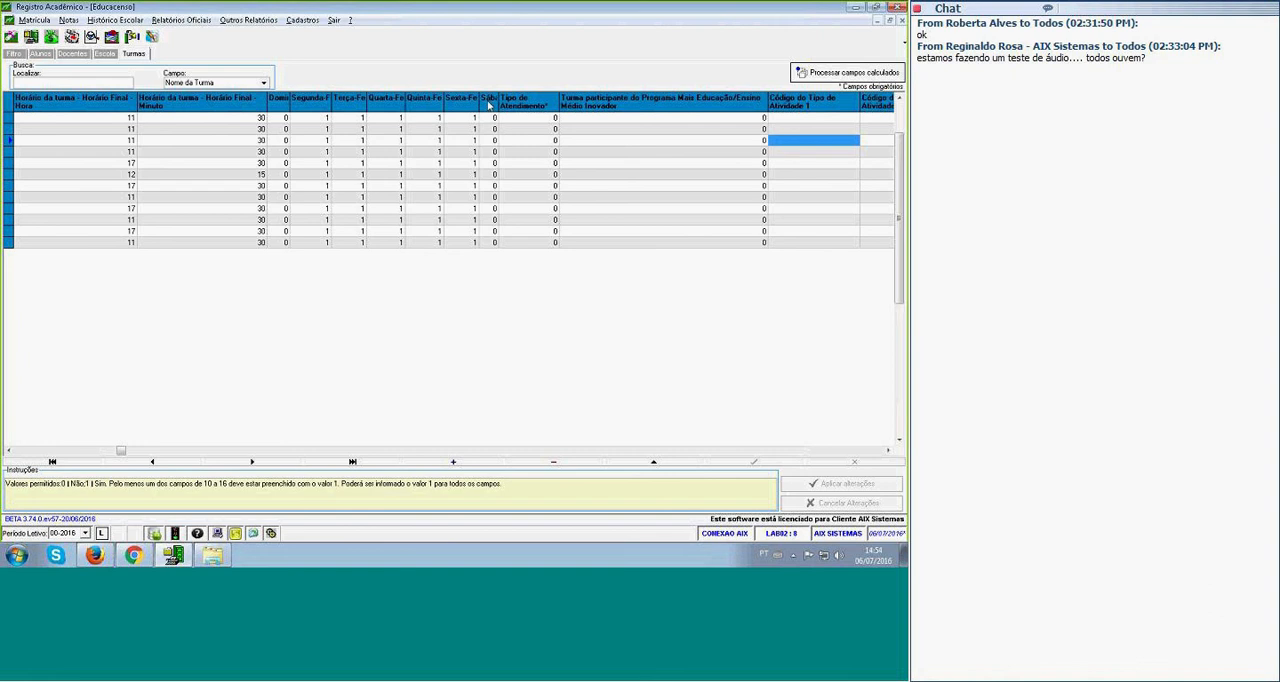
Widen the Sábado column in the class records, set Sábado to 1 for the first class and check the permitted values in the instructions.
drag(499, 100, 540, 100)
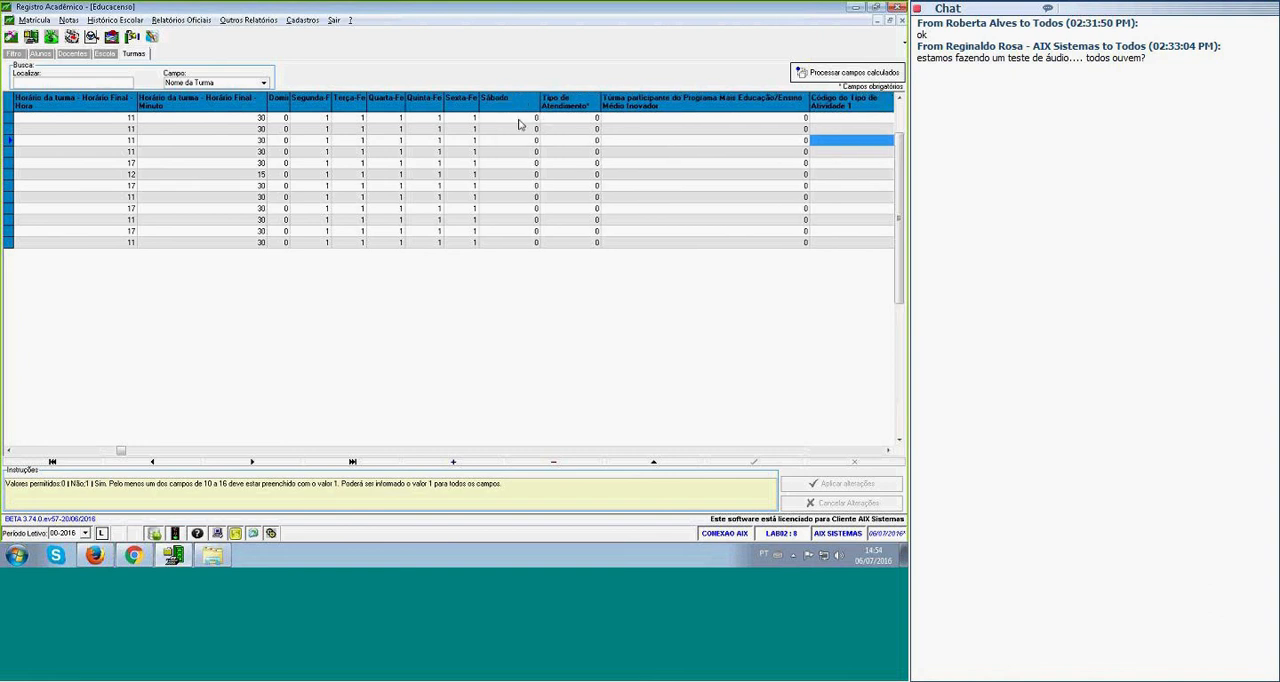
click(509, 122)
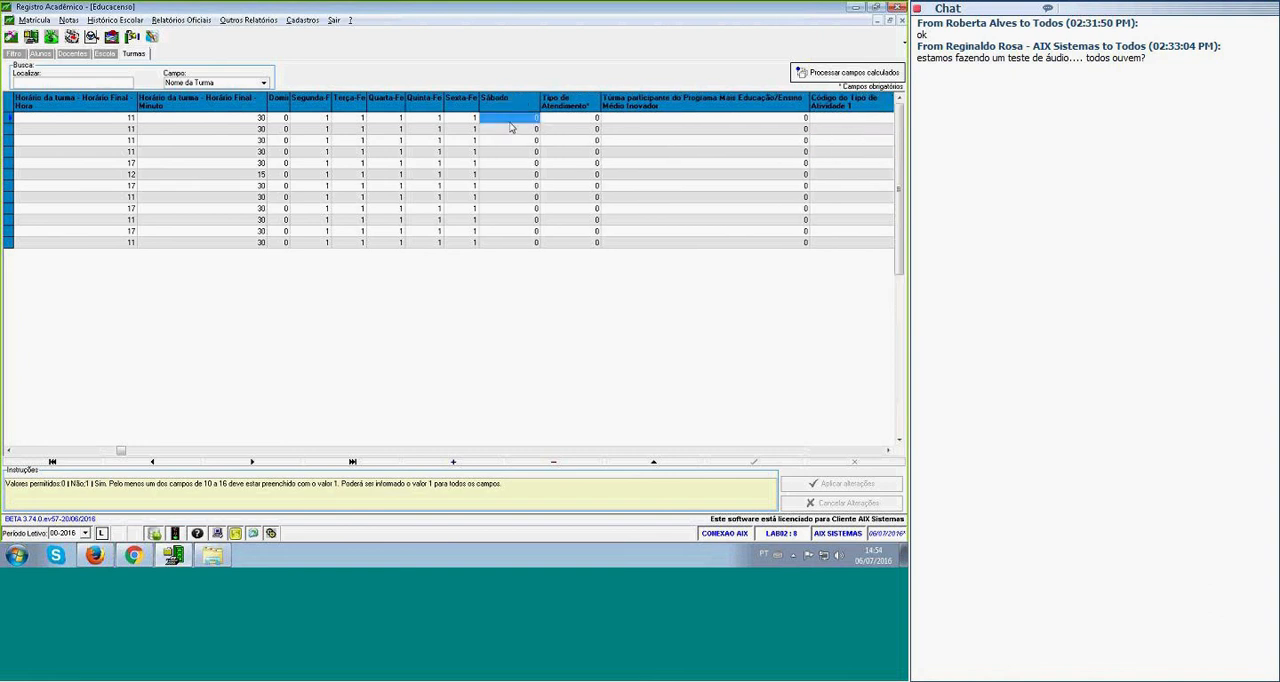
click(509, 122)
text(1)
key(Return)
click(553, 230)
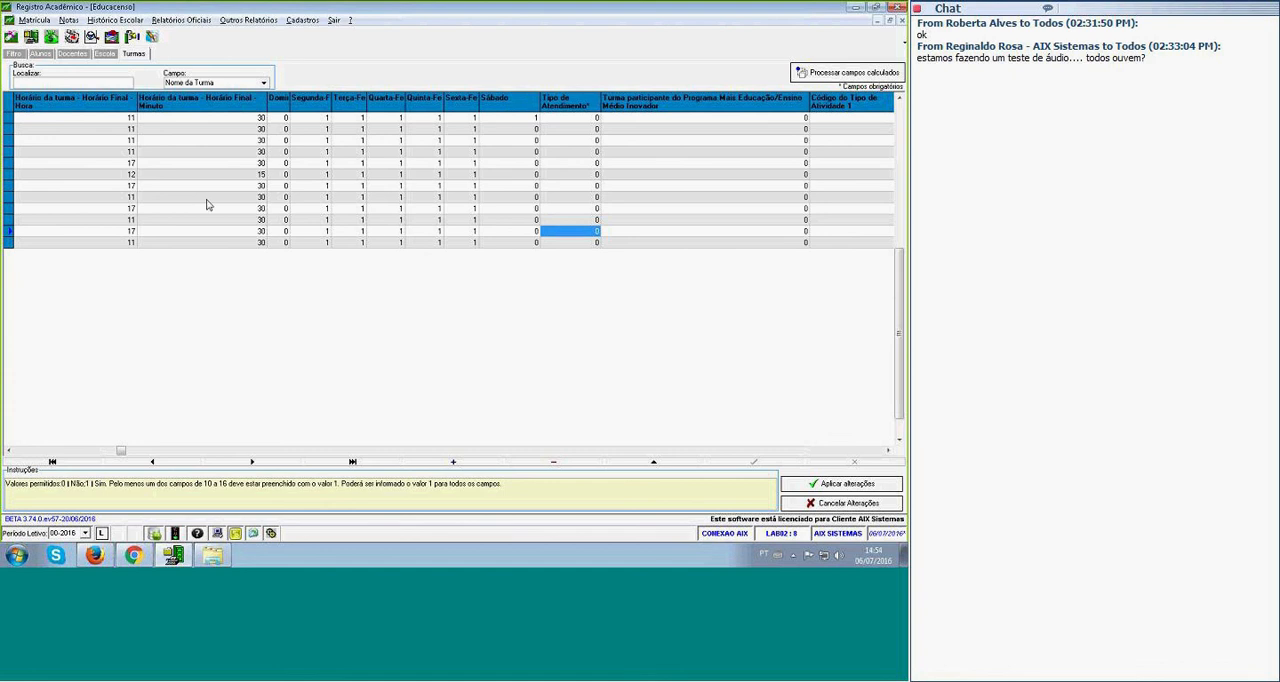
drag(60, 485, 107, 486)
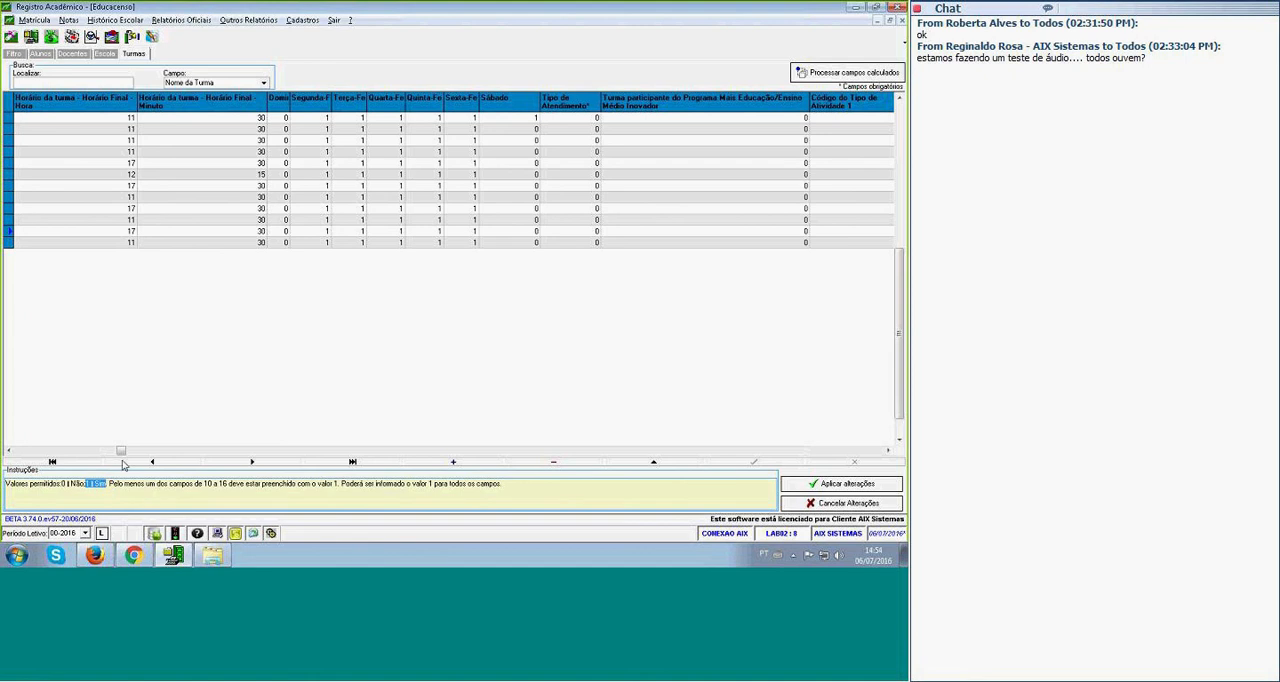
click(535, 130)
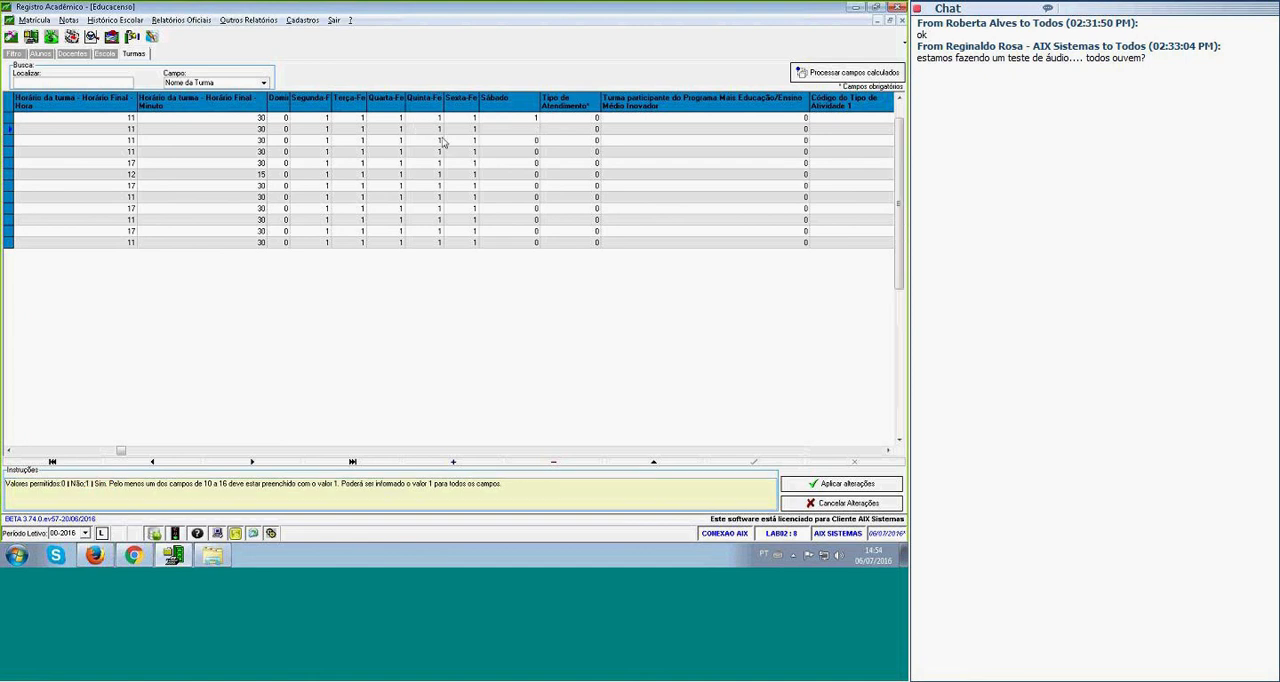
Read the Tipo de Atendimento instructions and go through the activity and specialised-support columns up to Modalidade and Etapa de Ensino.
click(598, 151)
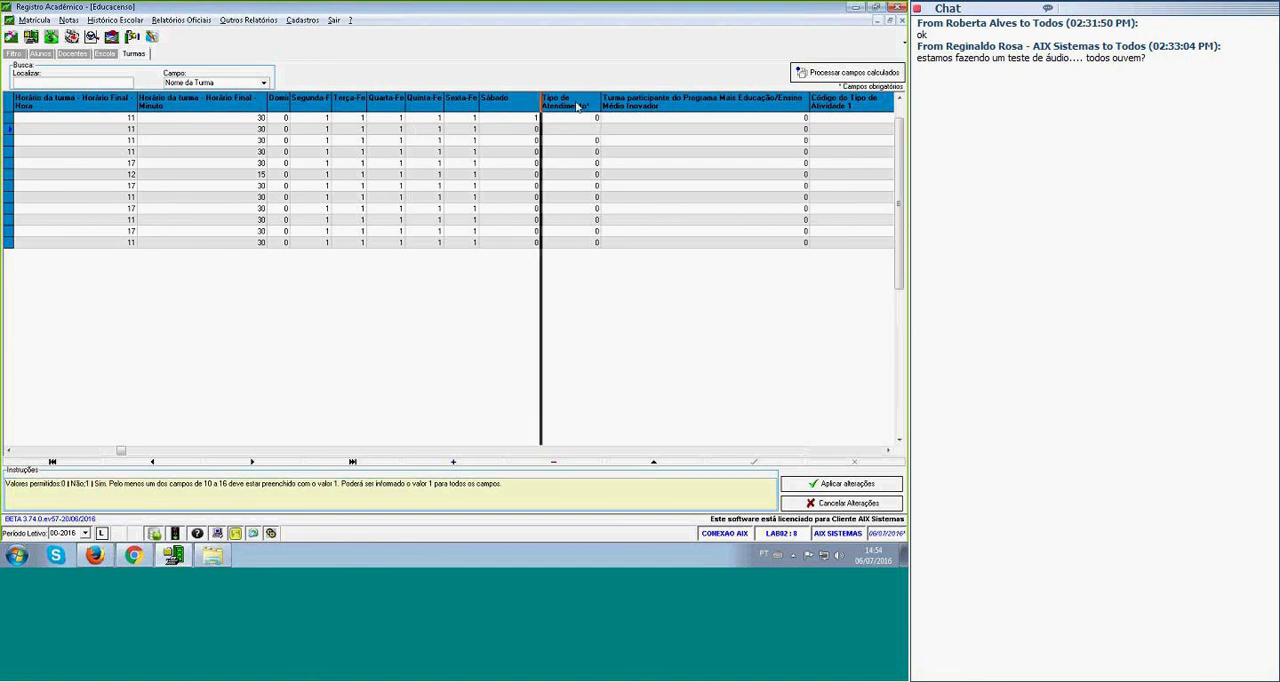
key(Right)
key(Right)
key(Right)
key(Right)
key(Right)
key(Right)
key(Right)
key(Right)
key(Right)
key(Right)
key(Right)
key(Right)
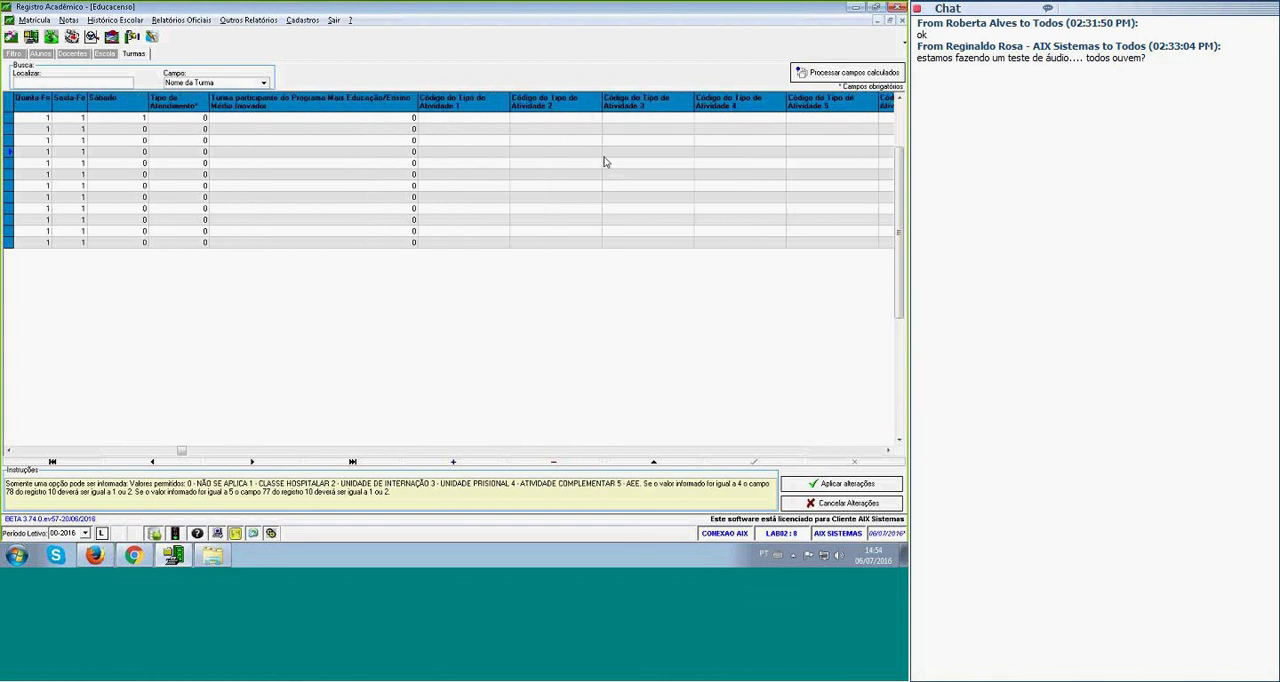
key(Right)
key(Right)
key(Right)
key(Right)
key(Right)
key(Right)
key(Right)
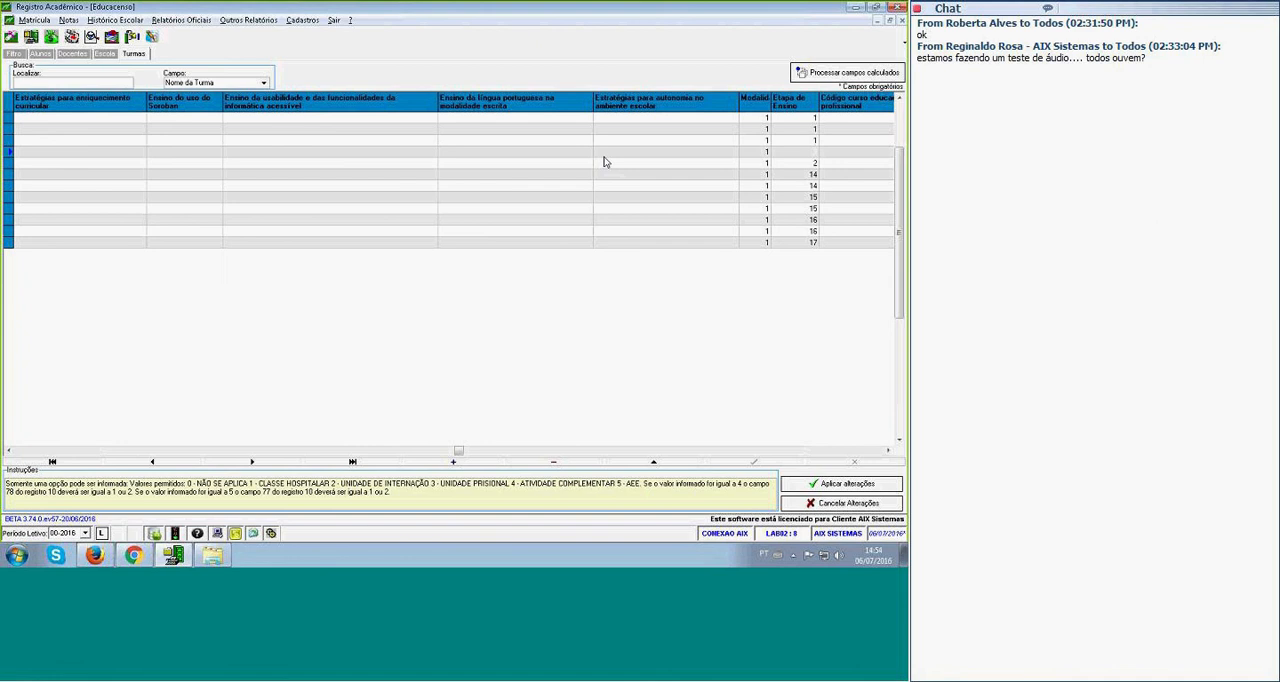
key(Right)
key(Right)
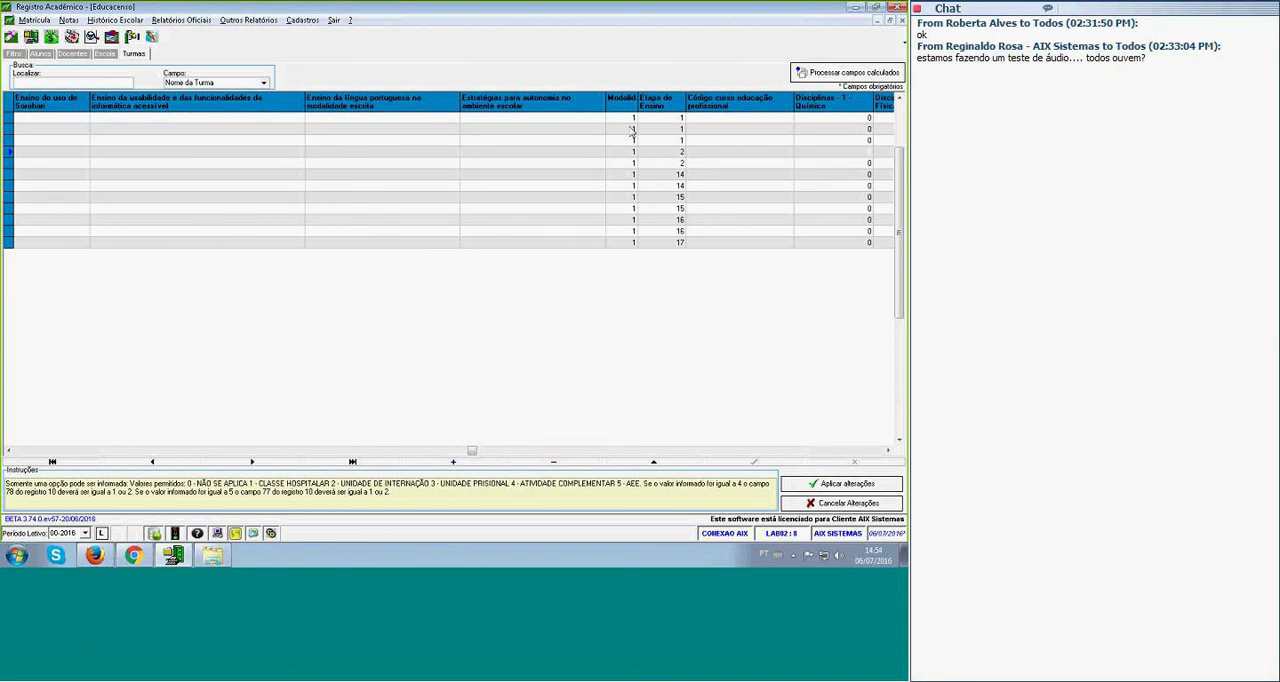
Widen the Modalidade column and examine the Modalidade and Etapa de Ensino fields across the classes.
drag(638, 100, 665, 100)
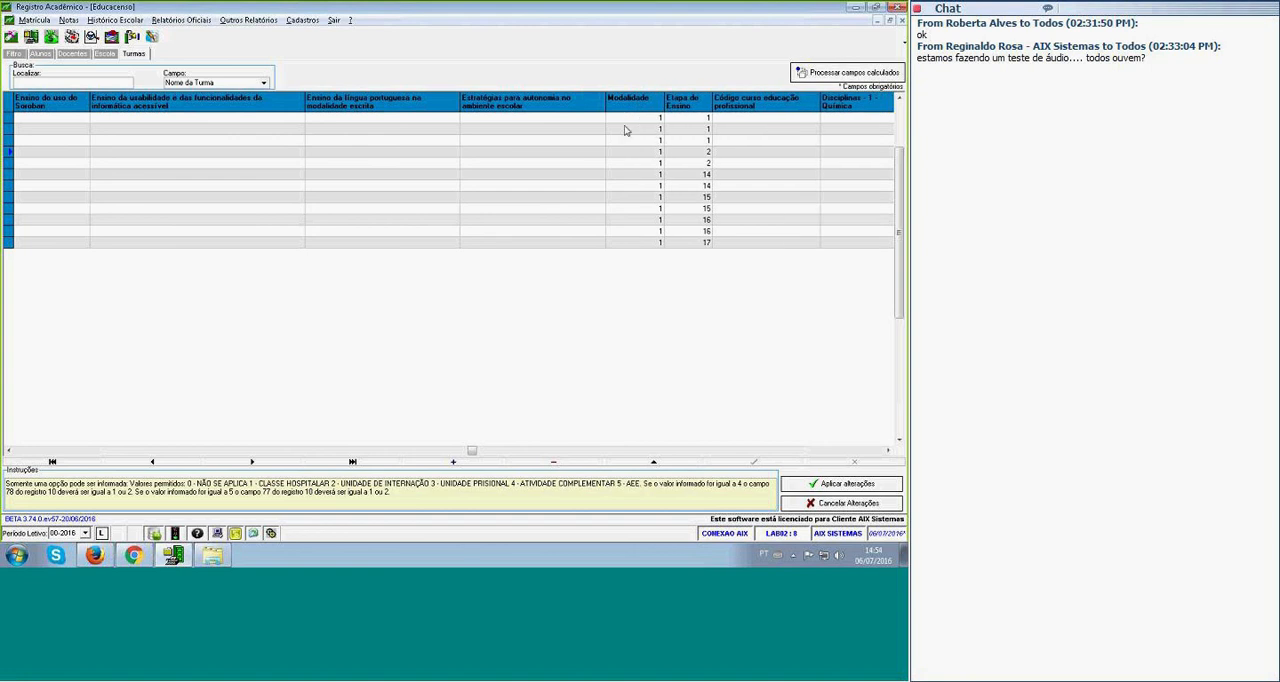
click(631, 120)
click(692, 141)
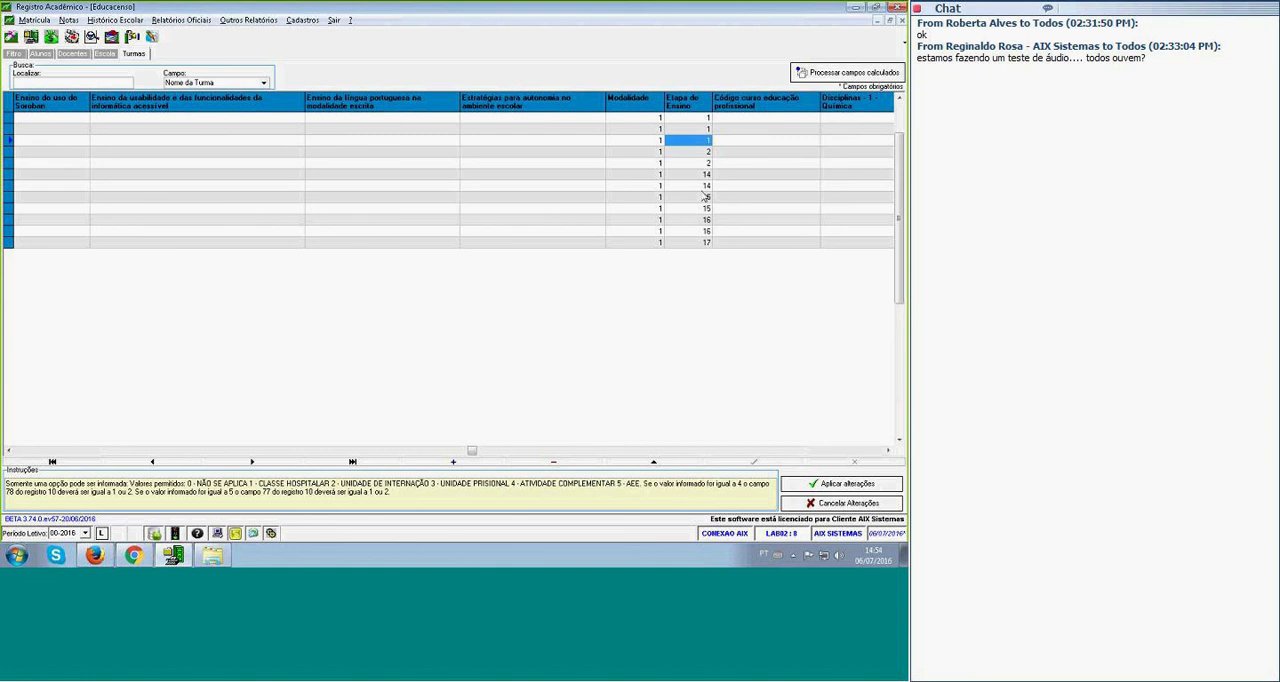
click(700, 187)
click(641, 208)
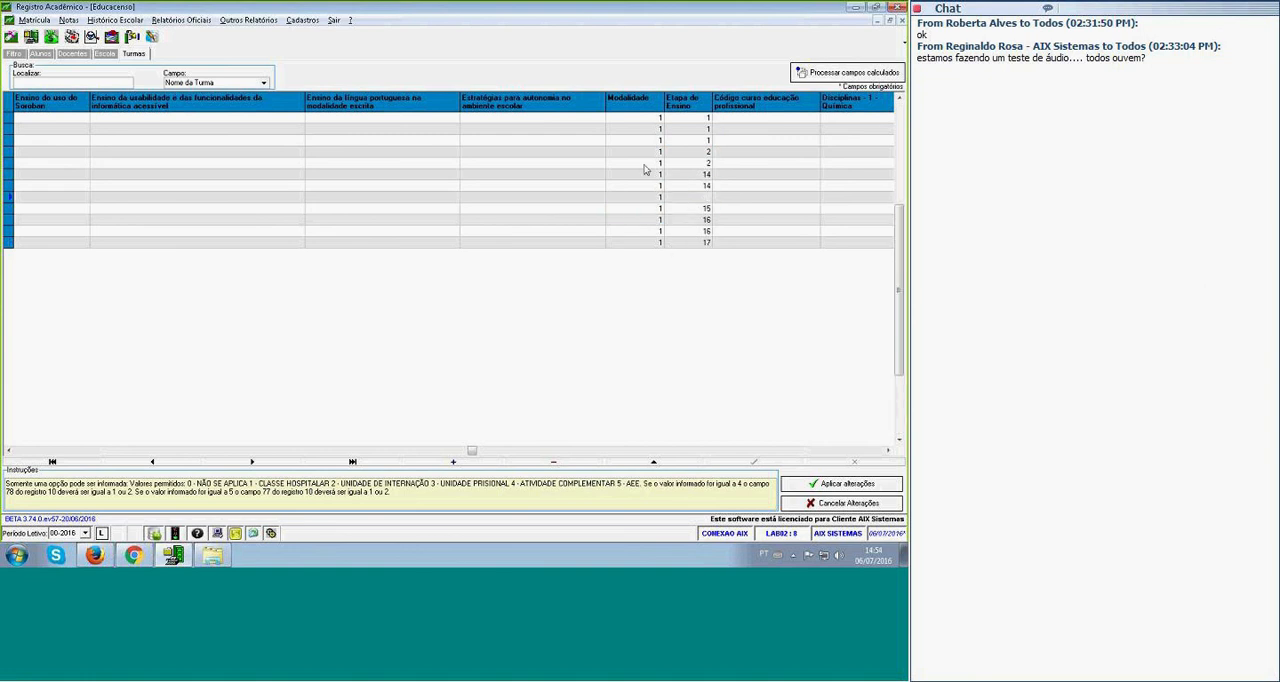
click(674, 168)
click(743, 157)
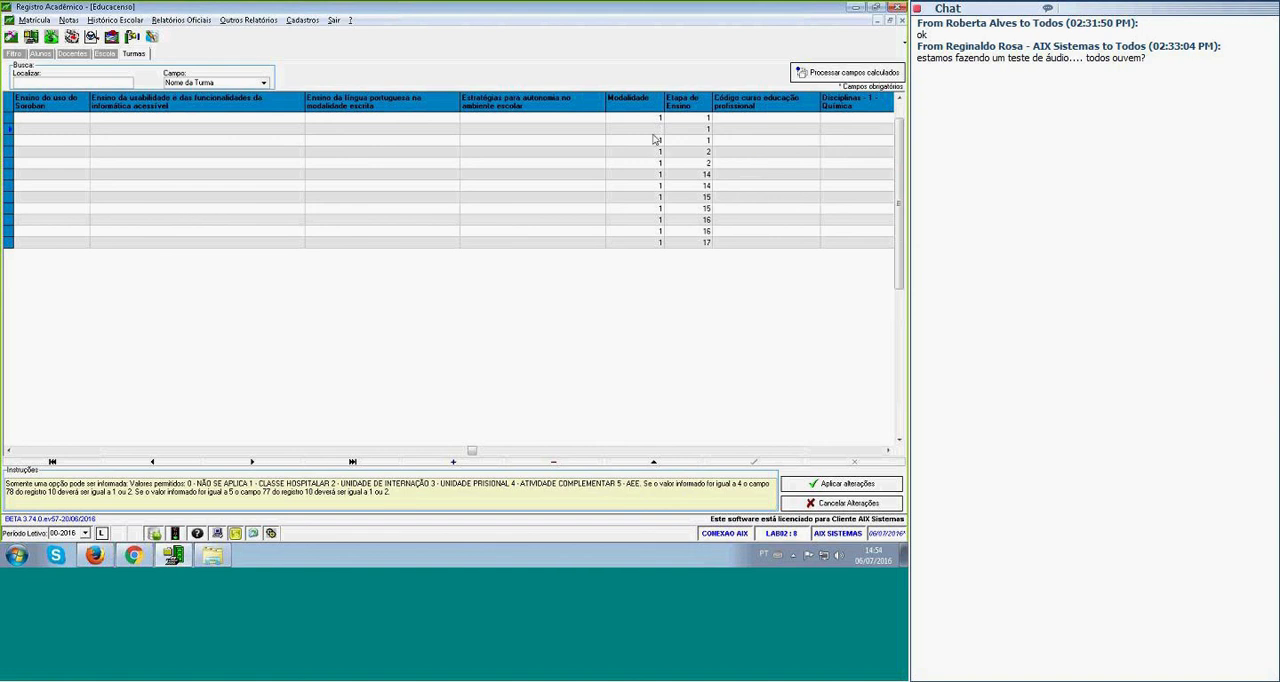
click(682, 141)
click(639, 153)
click(680, 161)
click(646, 167)
click(685, 171)
click(647, 177)
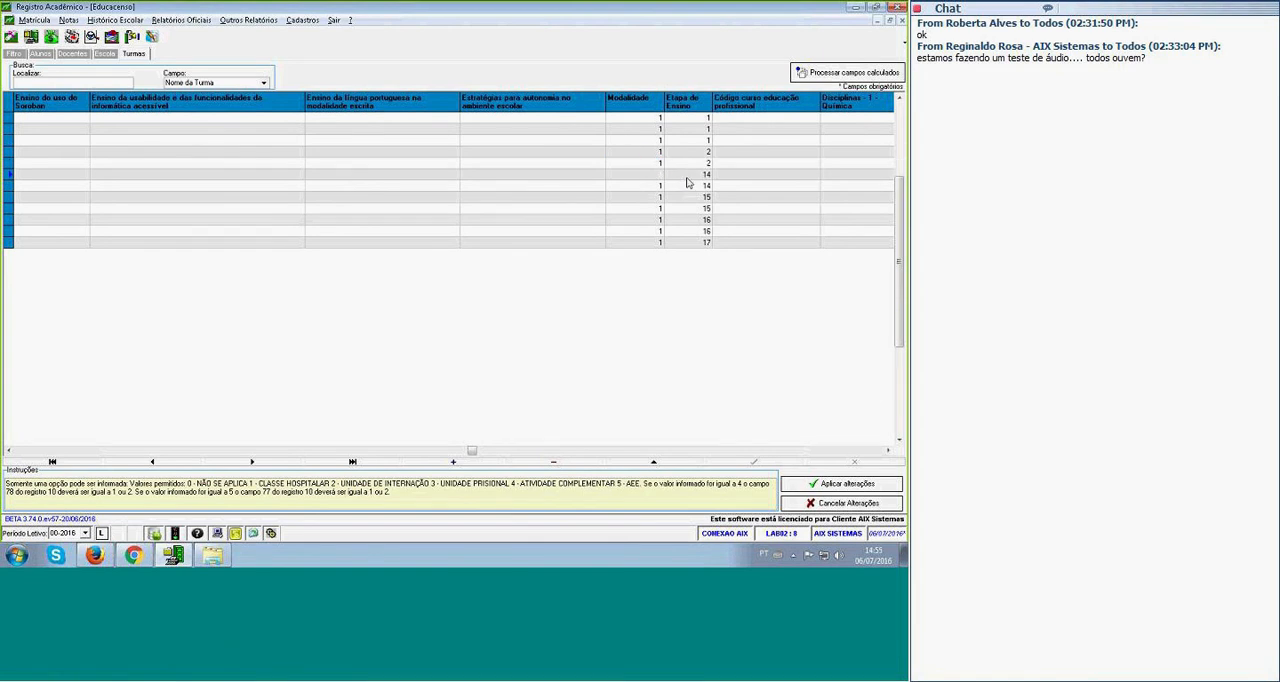
Examine the classes' first discipline fields, from Química to Língua/Literatura Portuguesa, checking Matemática class by class.
key(Right)
key(Right)
key(Right)
key(Right)
key(Right)
key(Right)
key(Right)
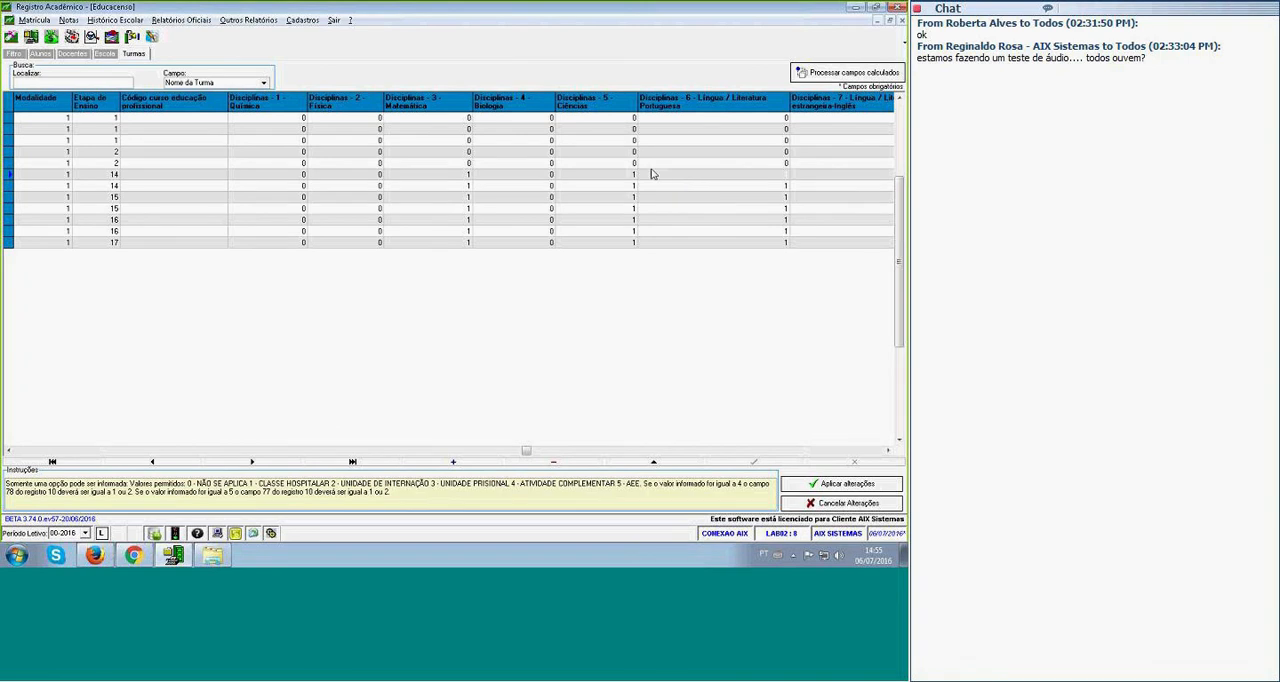
click(595, 173)
click(258, 179)
click(610, 201)
click(449, 242)
click(449, 222)
click(444, 185)
click(443, 177)
click(445, 187)
click(446, 209)
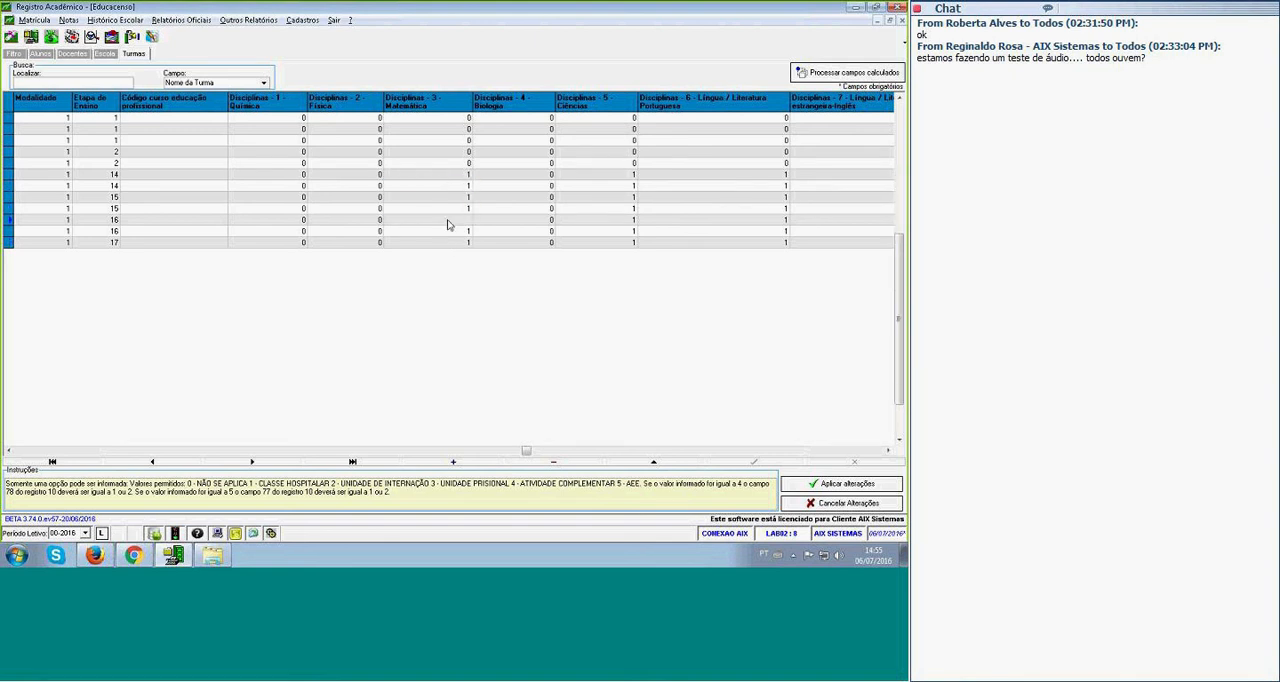
Compare the Biologia and Ciências discipline fields across the different teaching stages.
click(515, 231)
click(525, 209)
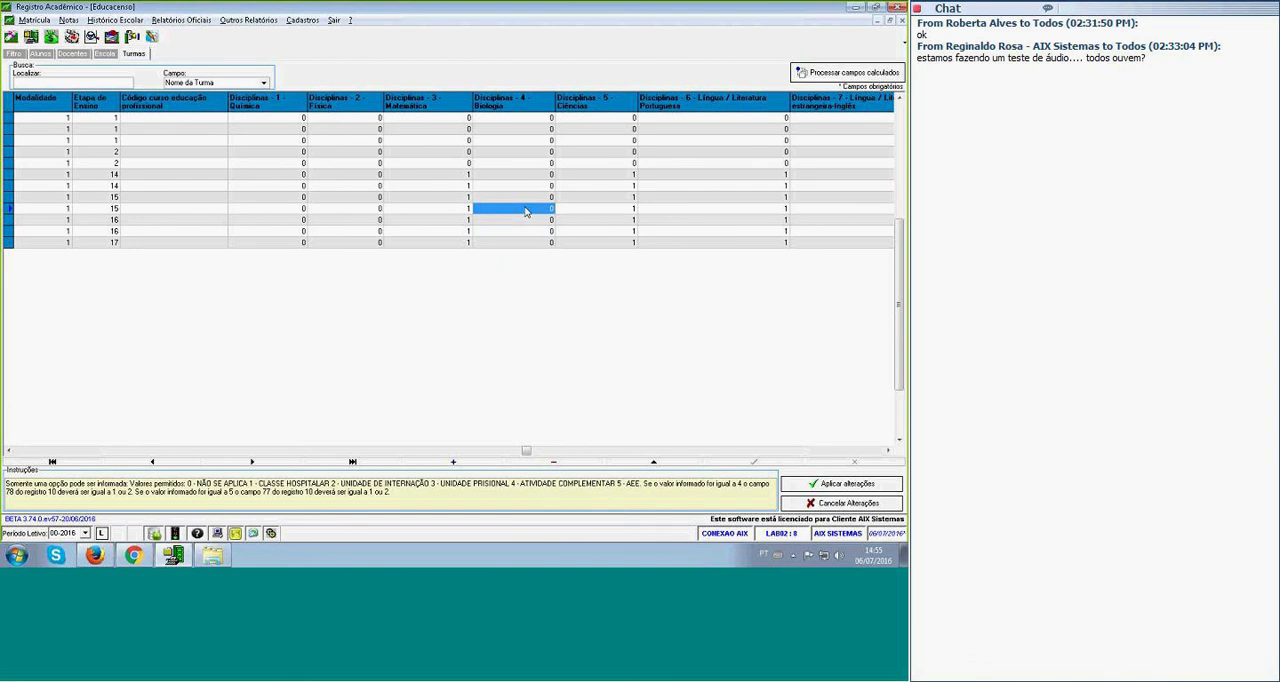
click(506, 177)
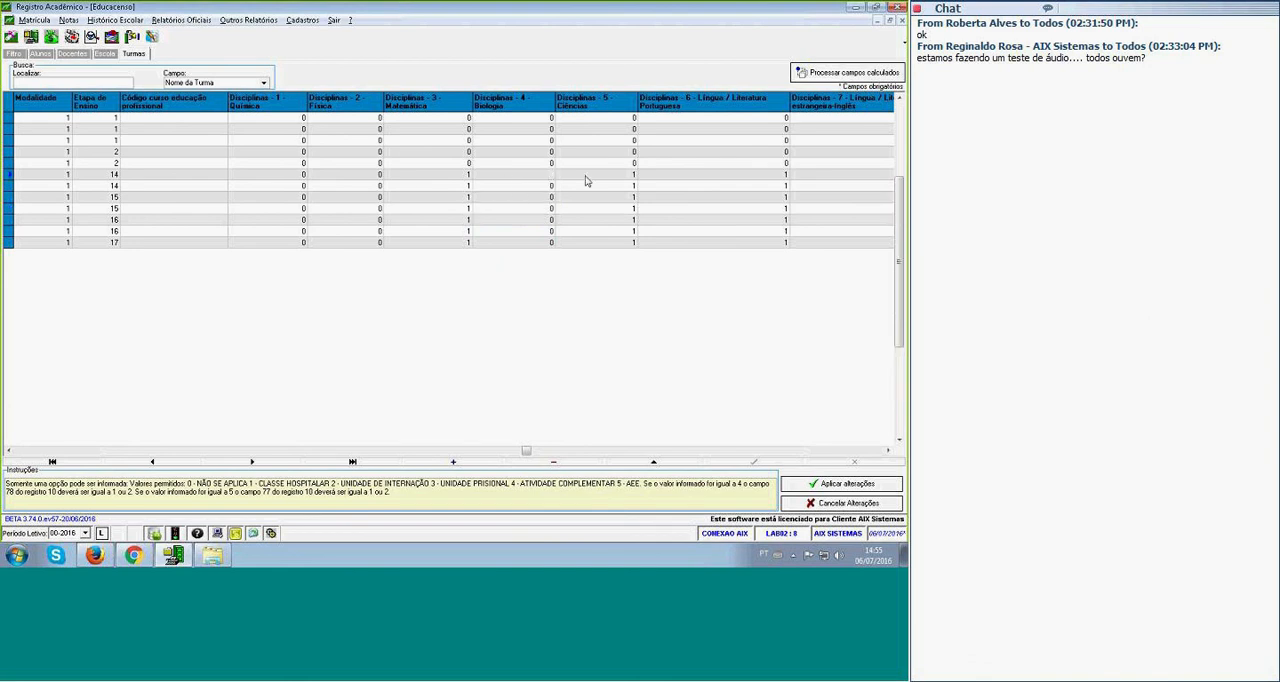
click(522, 166)
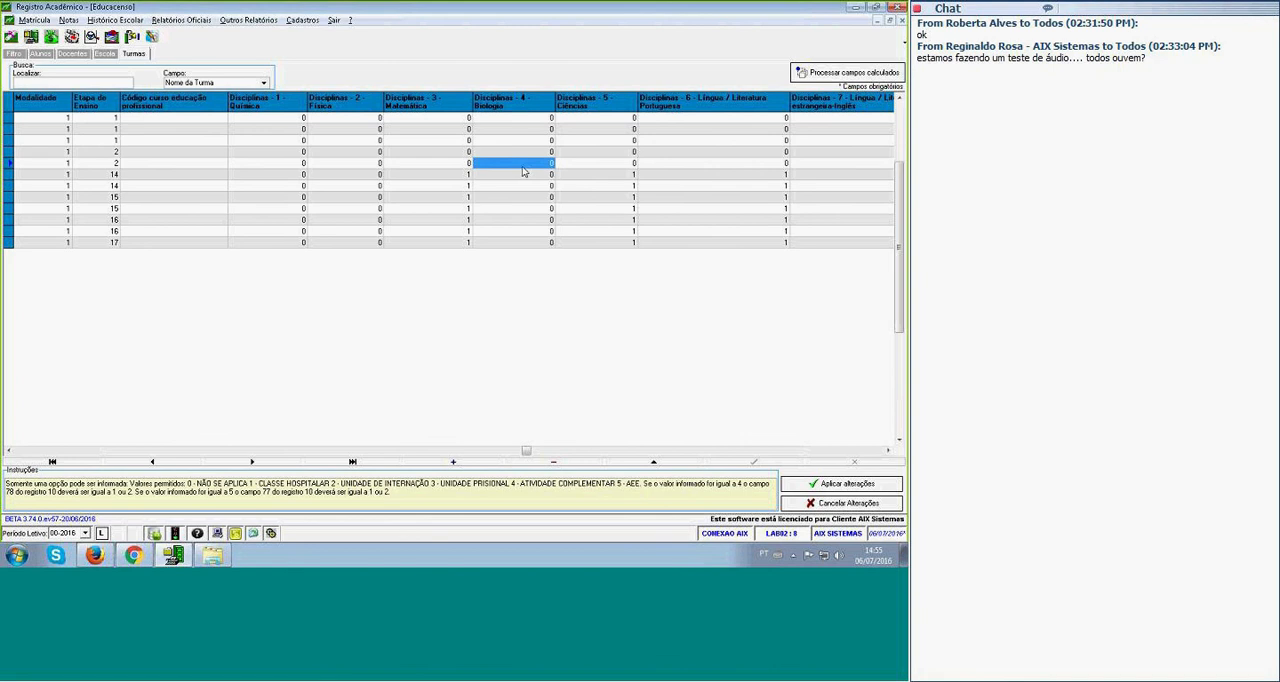
click(628, 187)
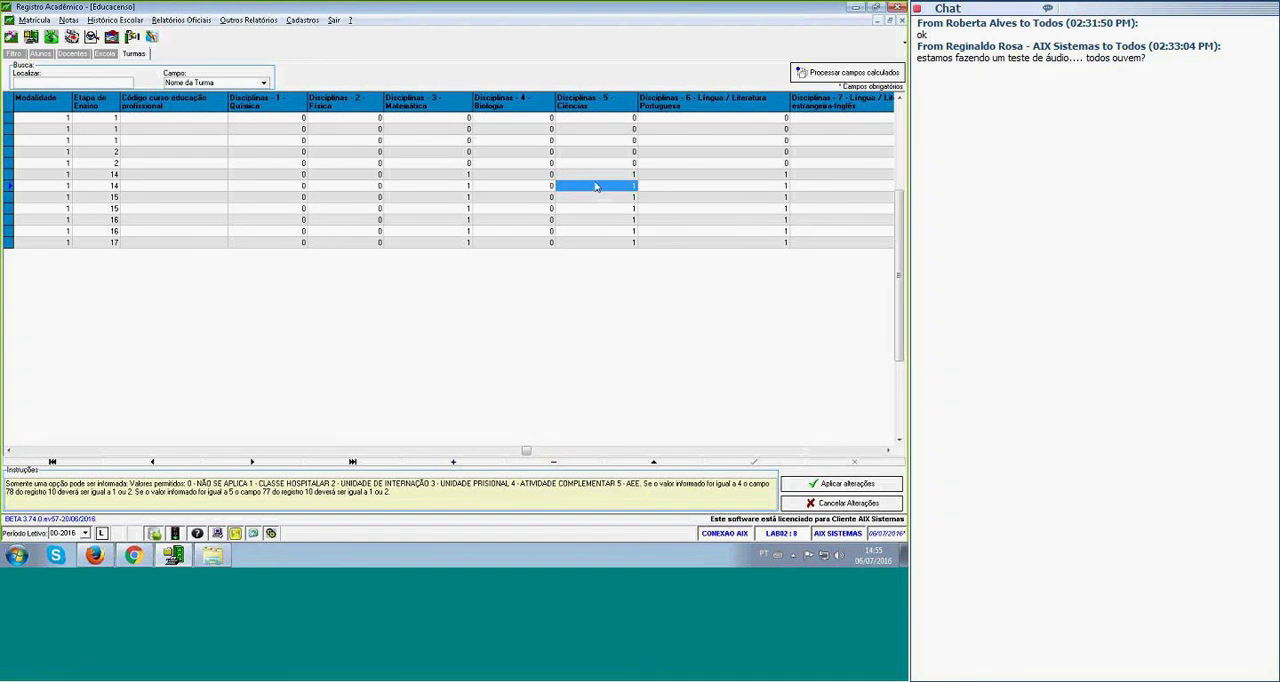
click(531, 163)
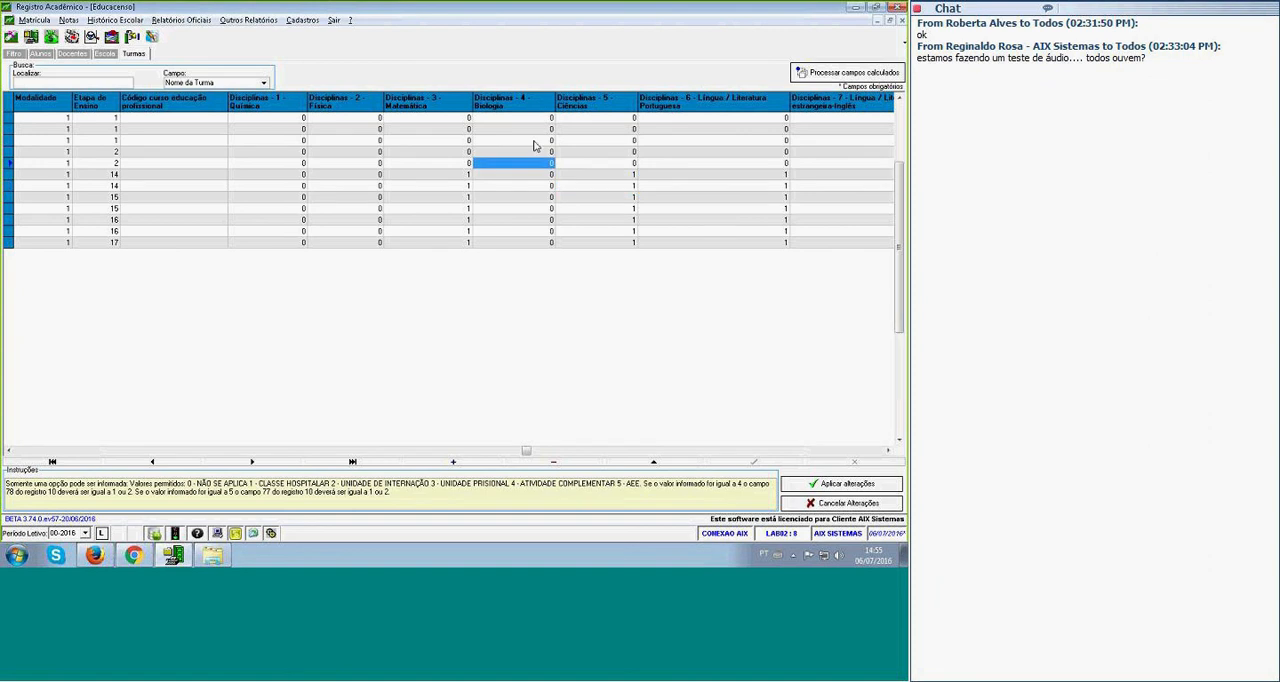
click(623, 176)
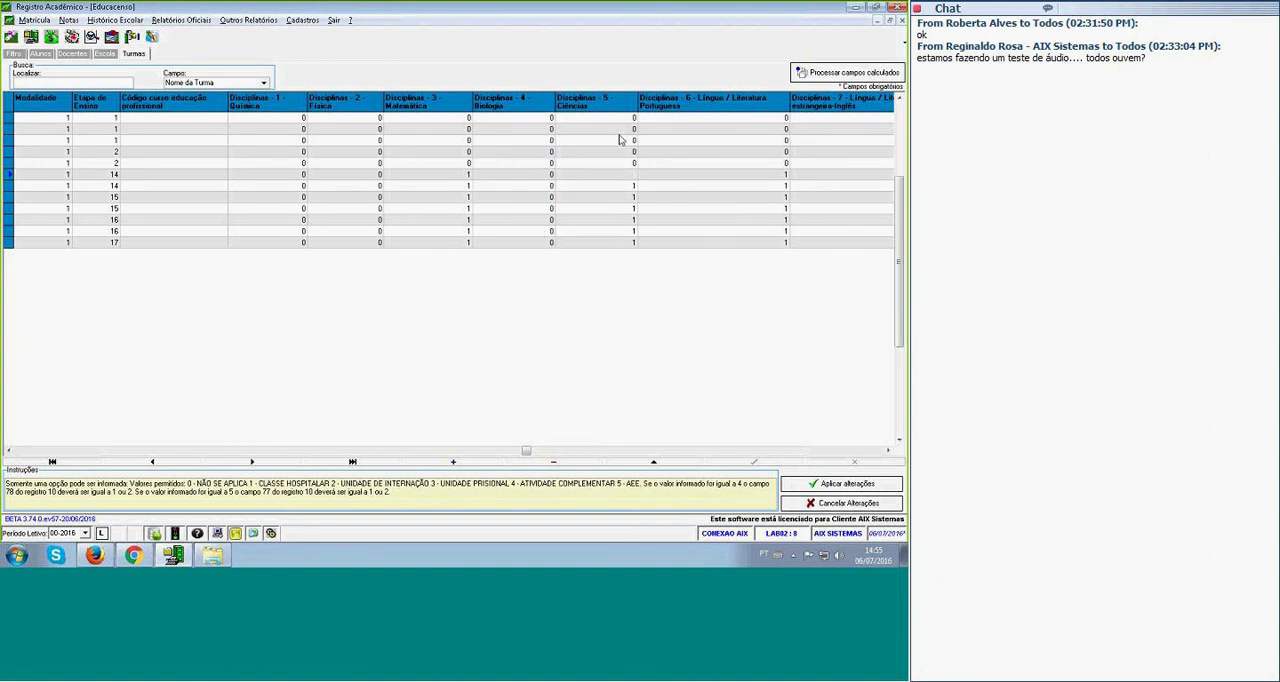
click(649, 143)
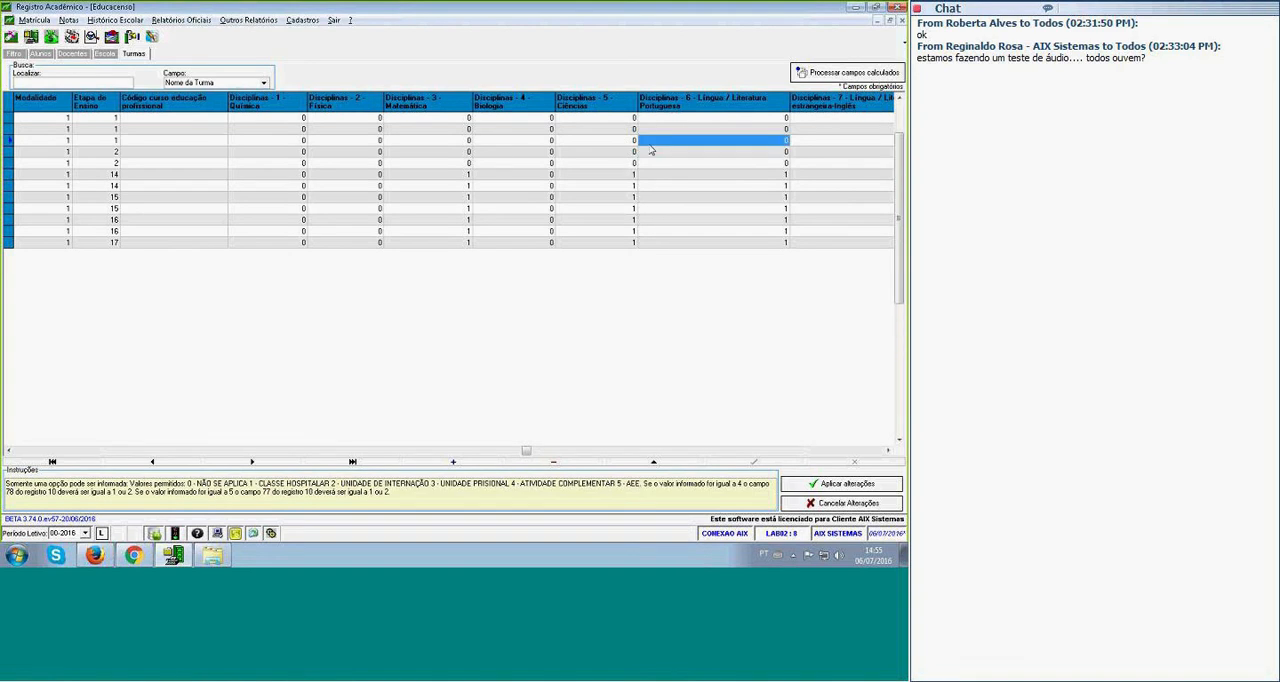
Go through the remaining discipline columns of the classes up to Turma Sem Docente.
key(Right)
key(Right)
key(Right)
key(Right)
key(Right)
key(Right)
key(Right)
key(Right)
key(Right)
key(Right)
key(Right)
key(Right)
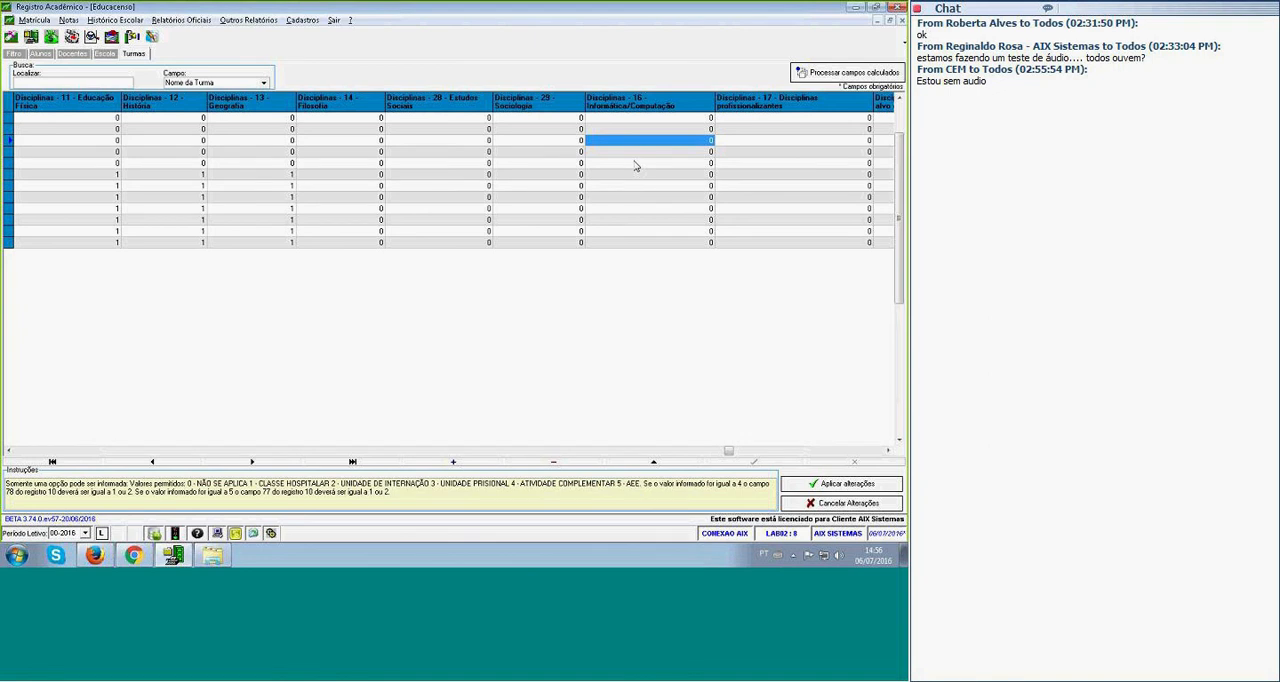
key(Right)
key(Right)
key(Right)
key(Right)
key(Right)
key(Right)
key(Right)
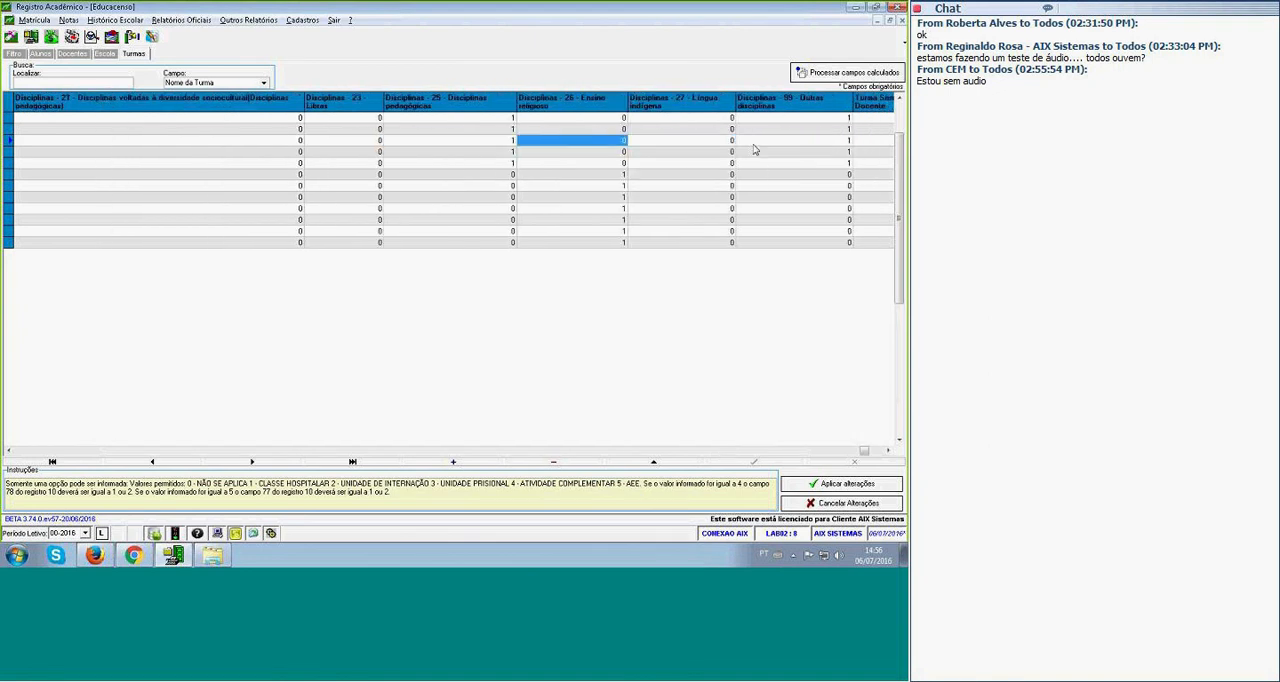
key(Right)
key(Right)
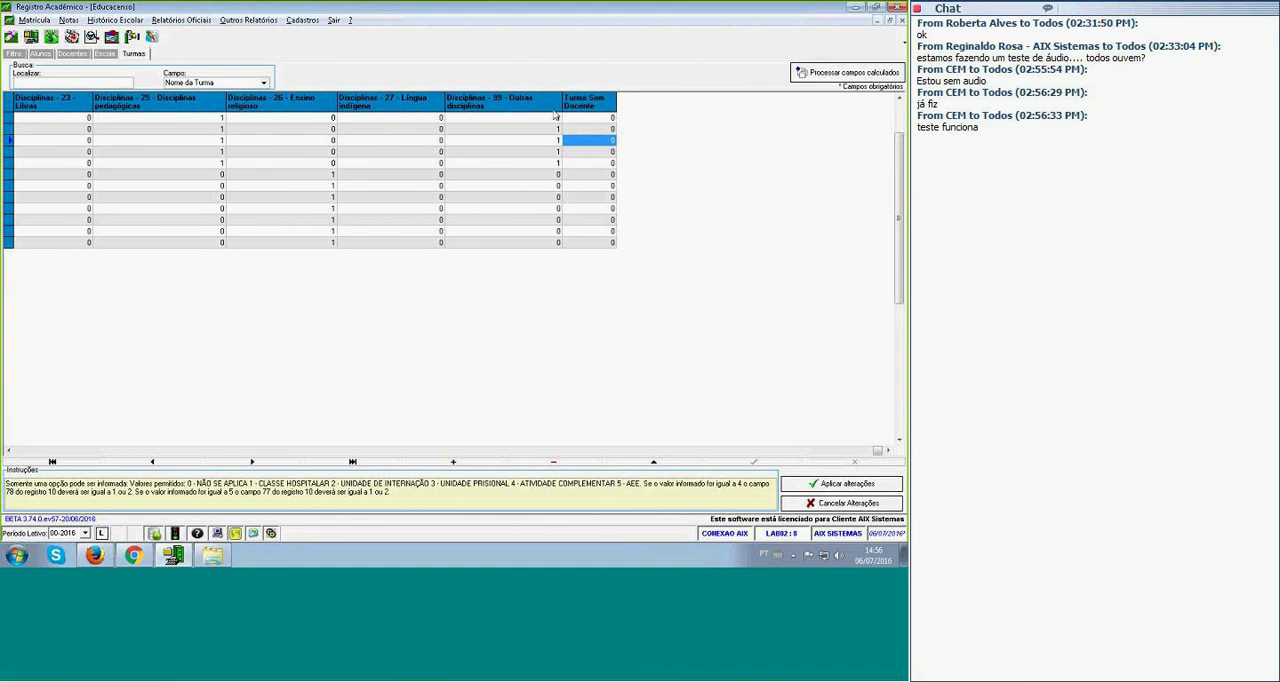
Open the teacher records and examine the ID da IES and ID do docente no INEP fields.
click(71, 54)
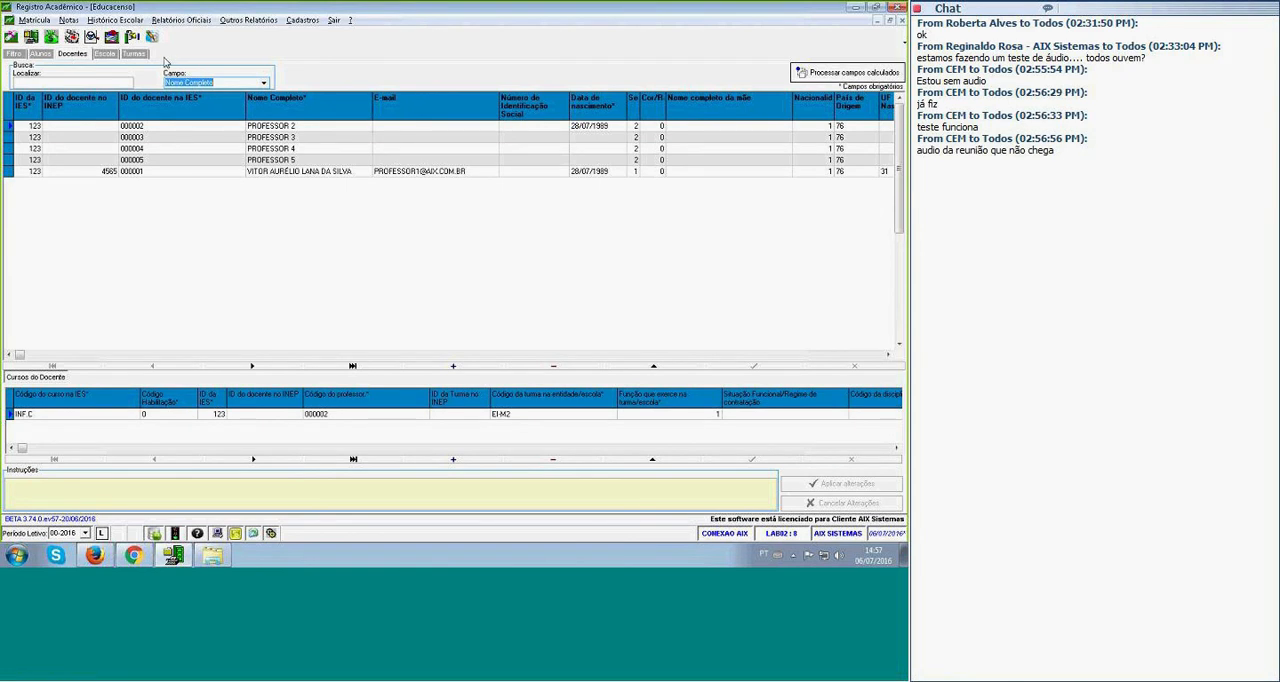
click(30, 128)
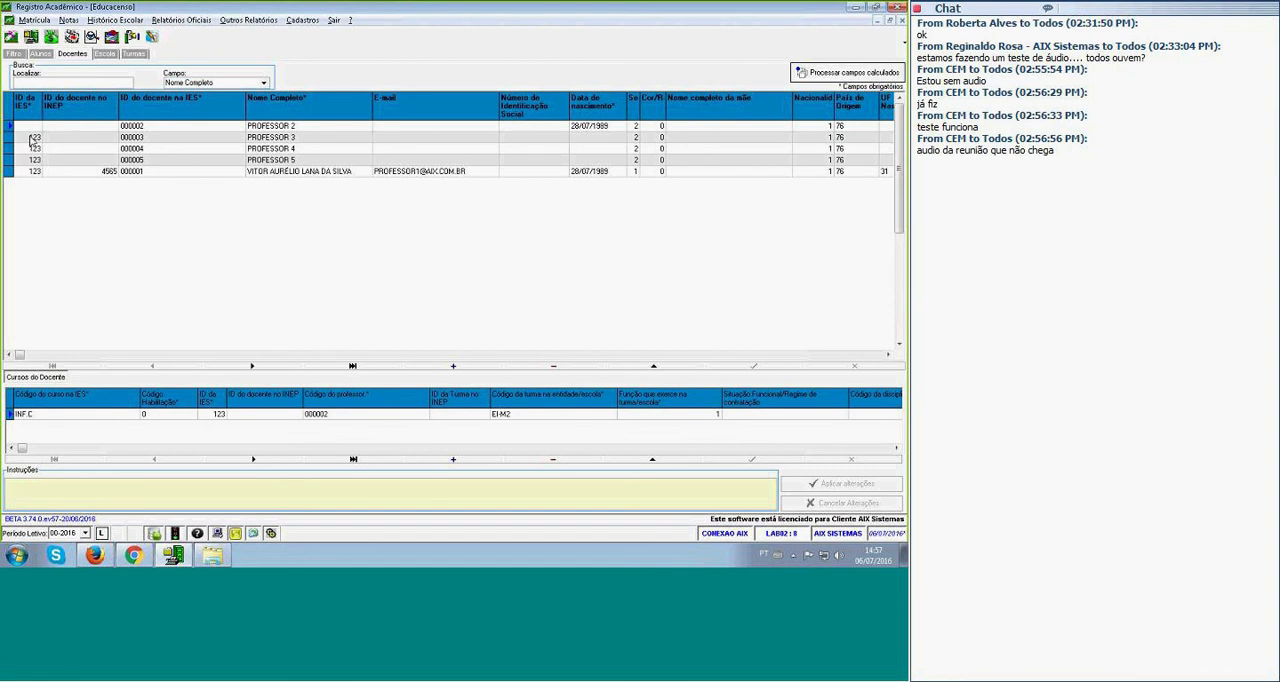
click(33, 159)
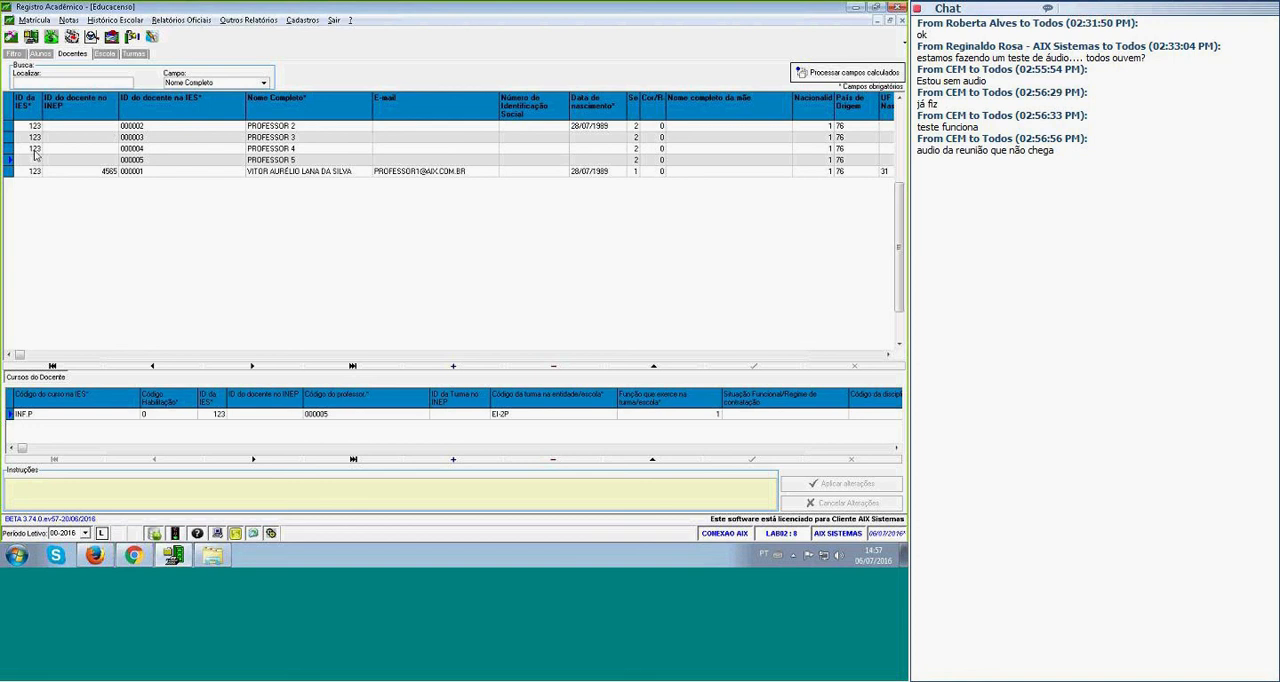
click(103, 171)
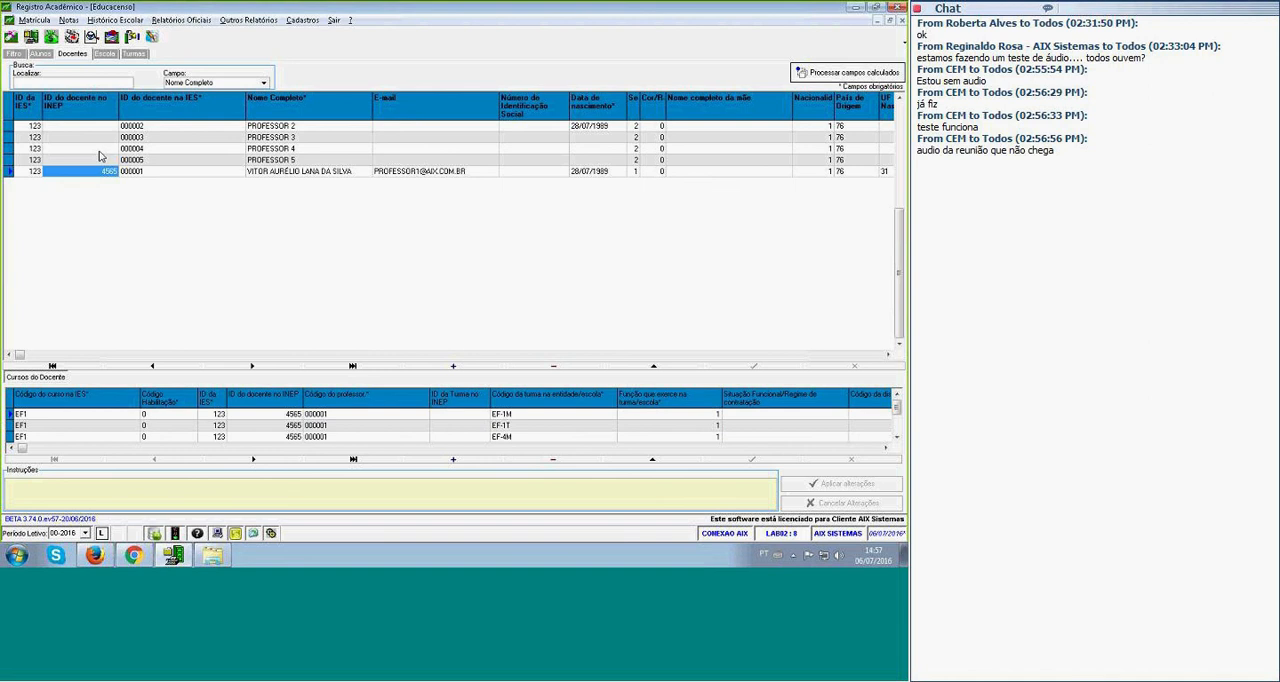
Examine the last listed teacher's IES ID and the course code, INEP teacher ID and teacher code in the linked course records.
click(240, 415)
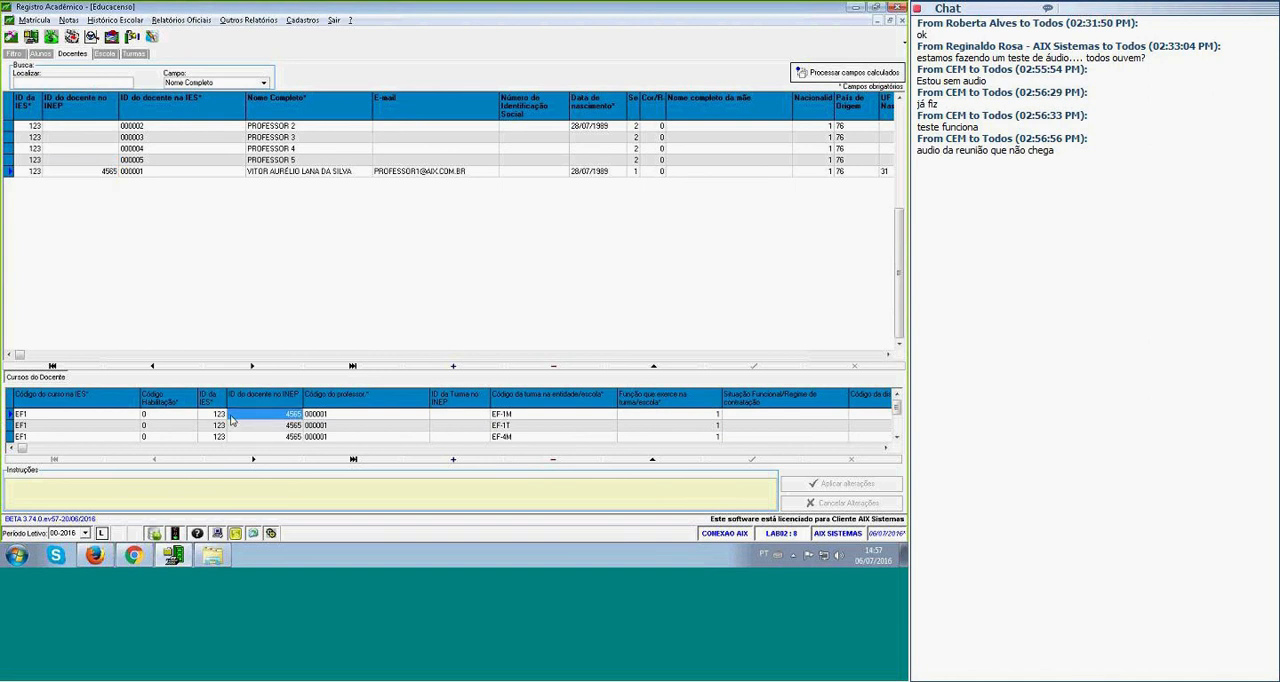
click(230, 175)
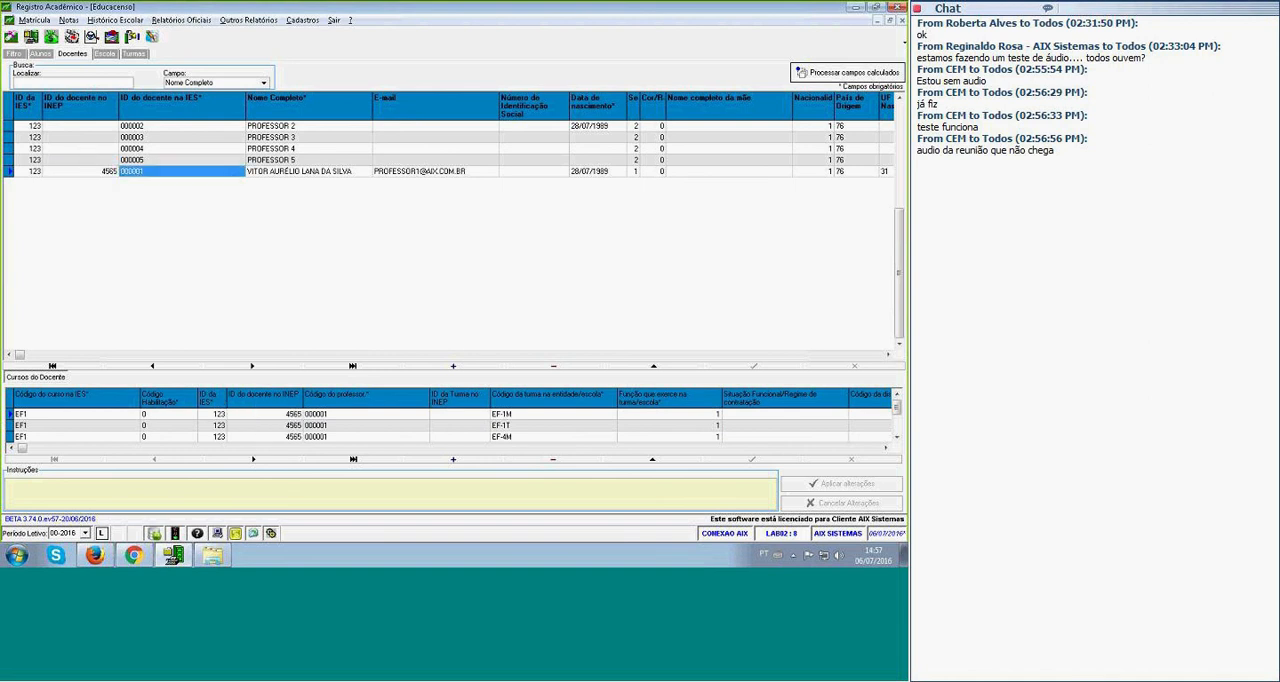
click(116, 418)
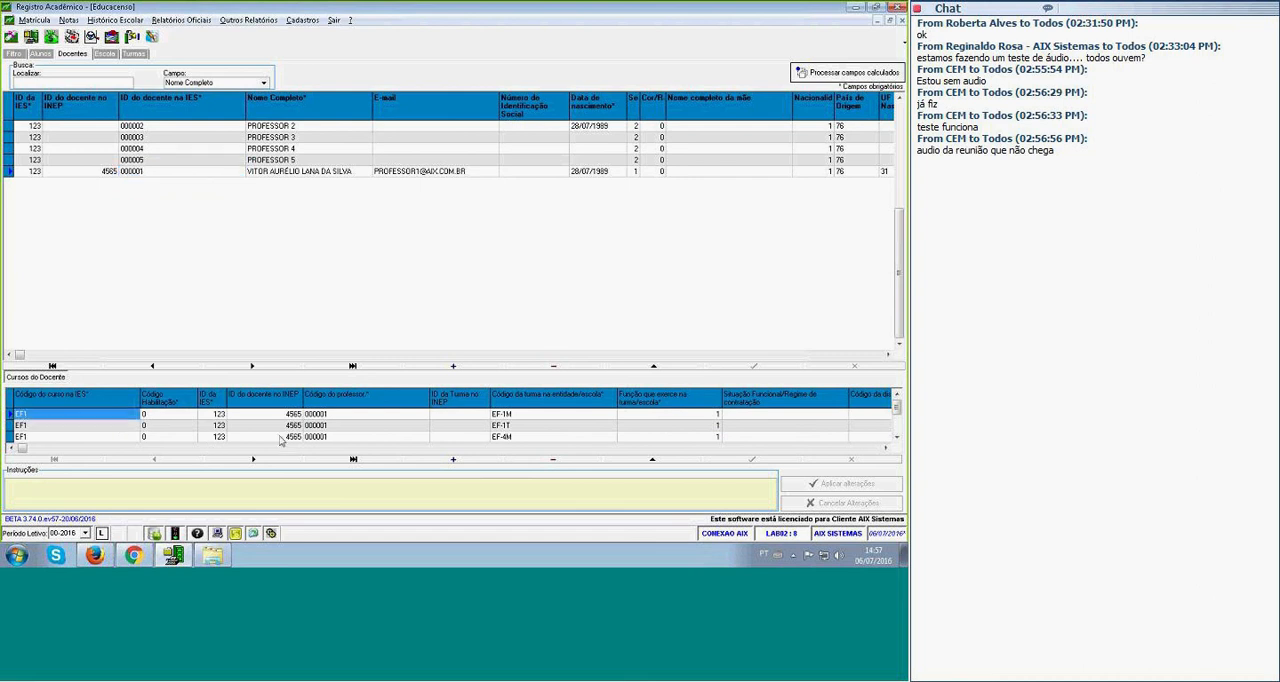
click(343, 432)
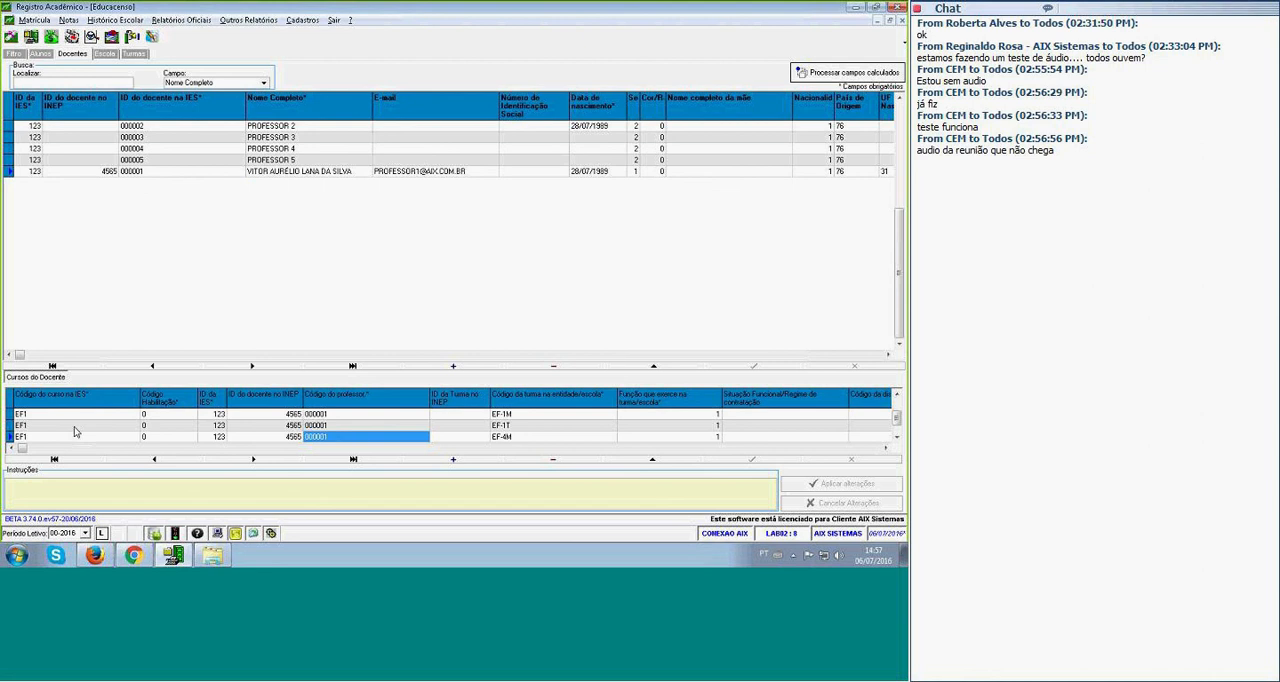
click(22, 416)
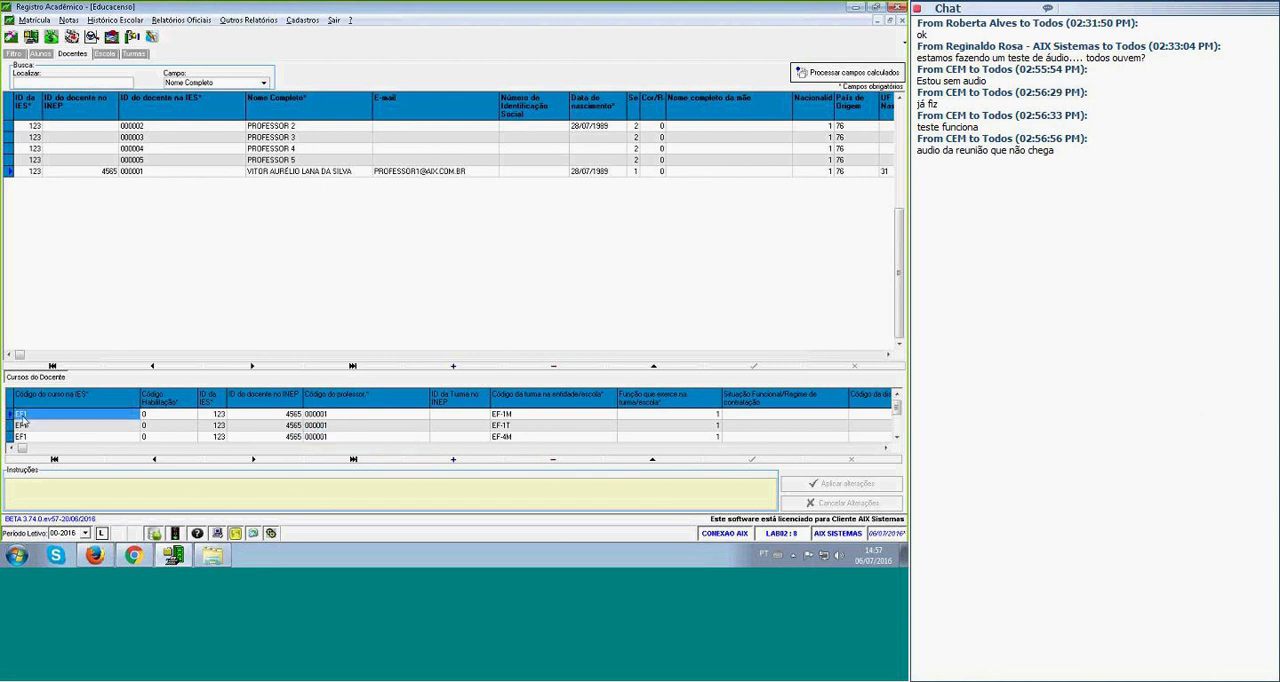
Go through the teacher code, class code, function and employment status fields in the last listed teacher's course records.
click(338, 419)
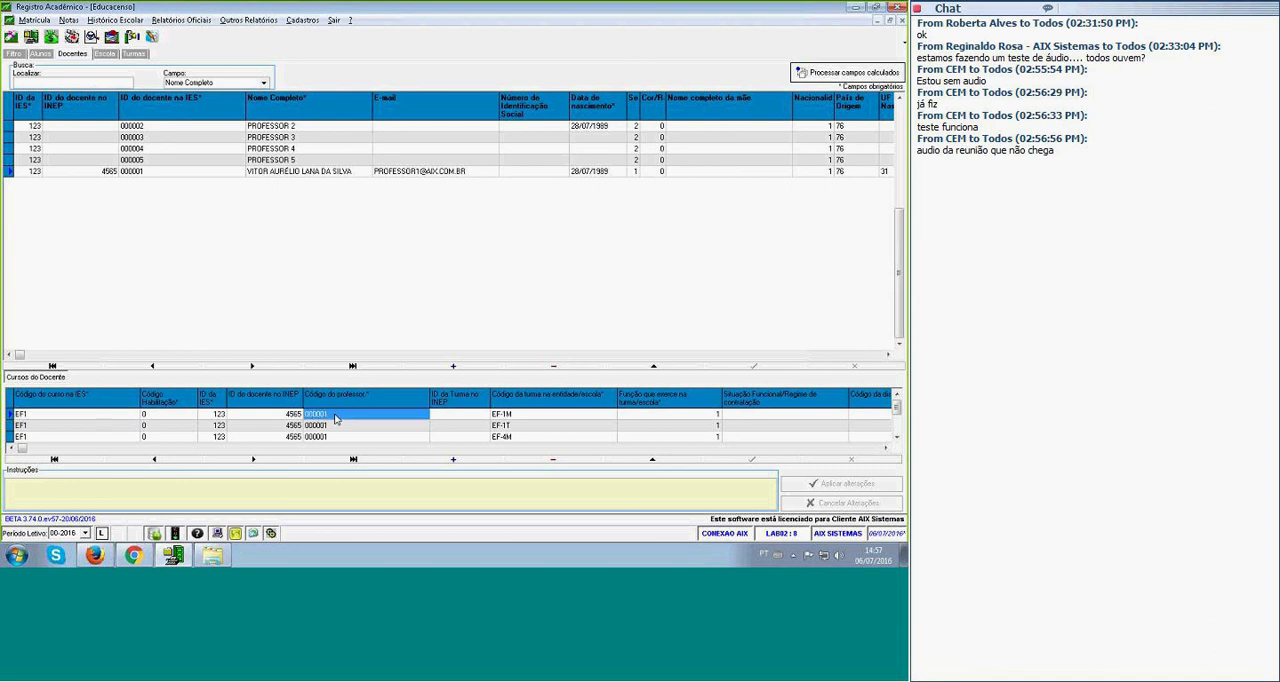
click(525, 418)
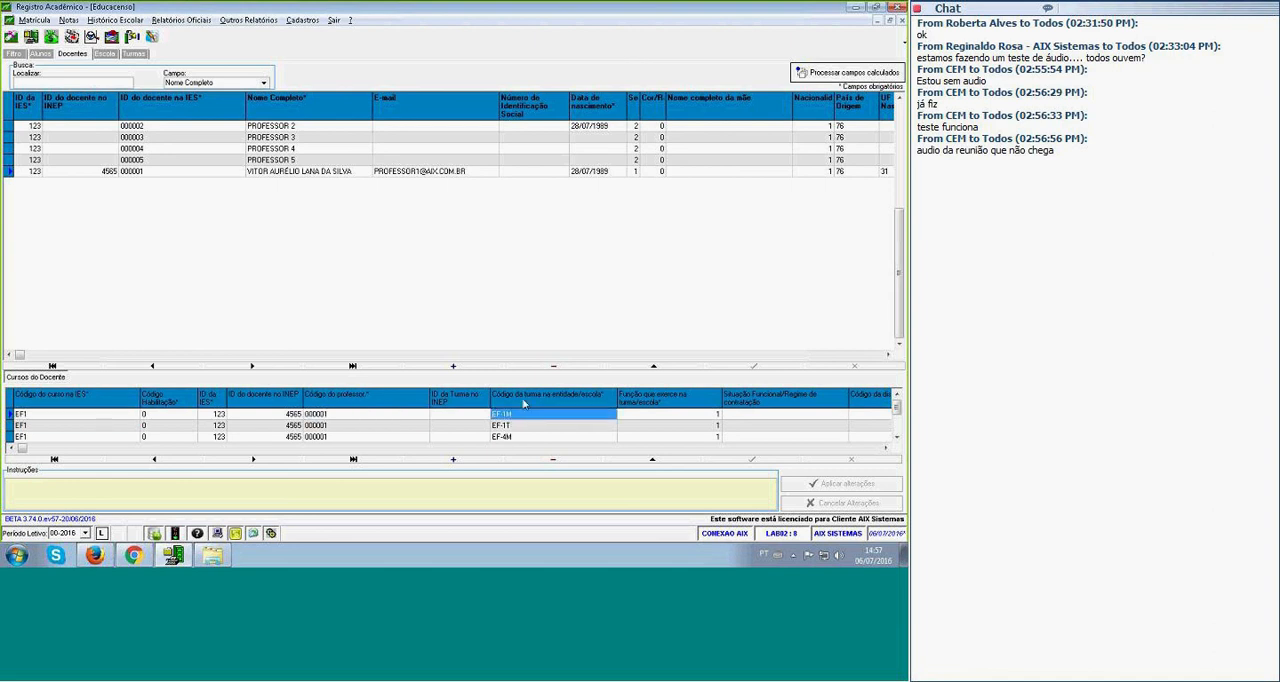
key(Tab)
key(Tab)
key(Tab)
key(Tab)
key(Tab)
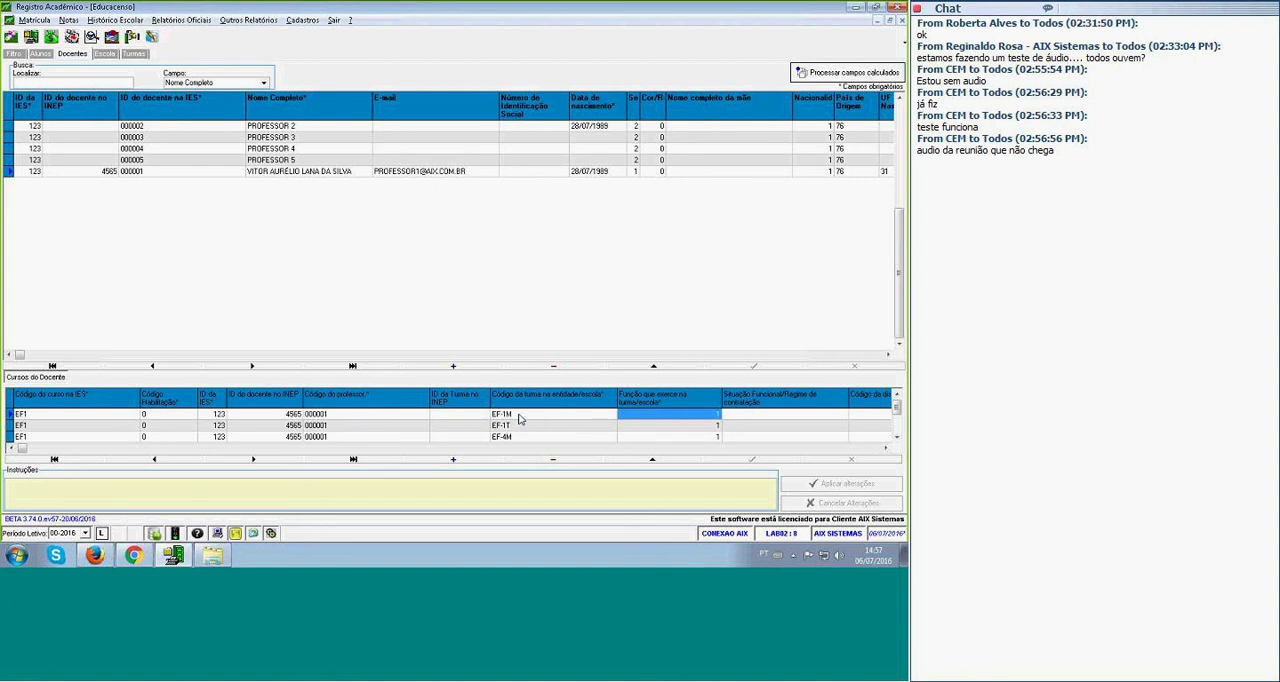
key(Tab)
key(Tab)
key(Tab)
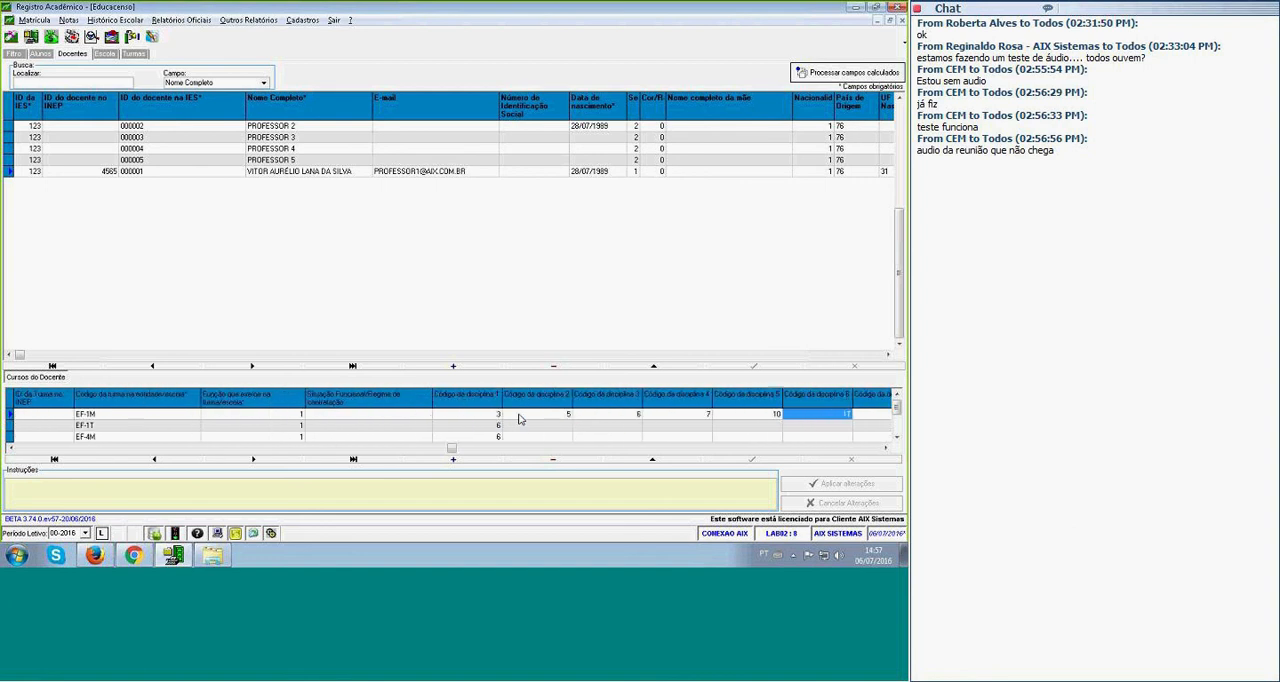
Examine the Código da disciplina 1 to 7 fields for class EF-1M and look over the teacher's other linked classes.
click(477, 417)
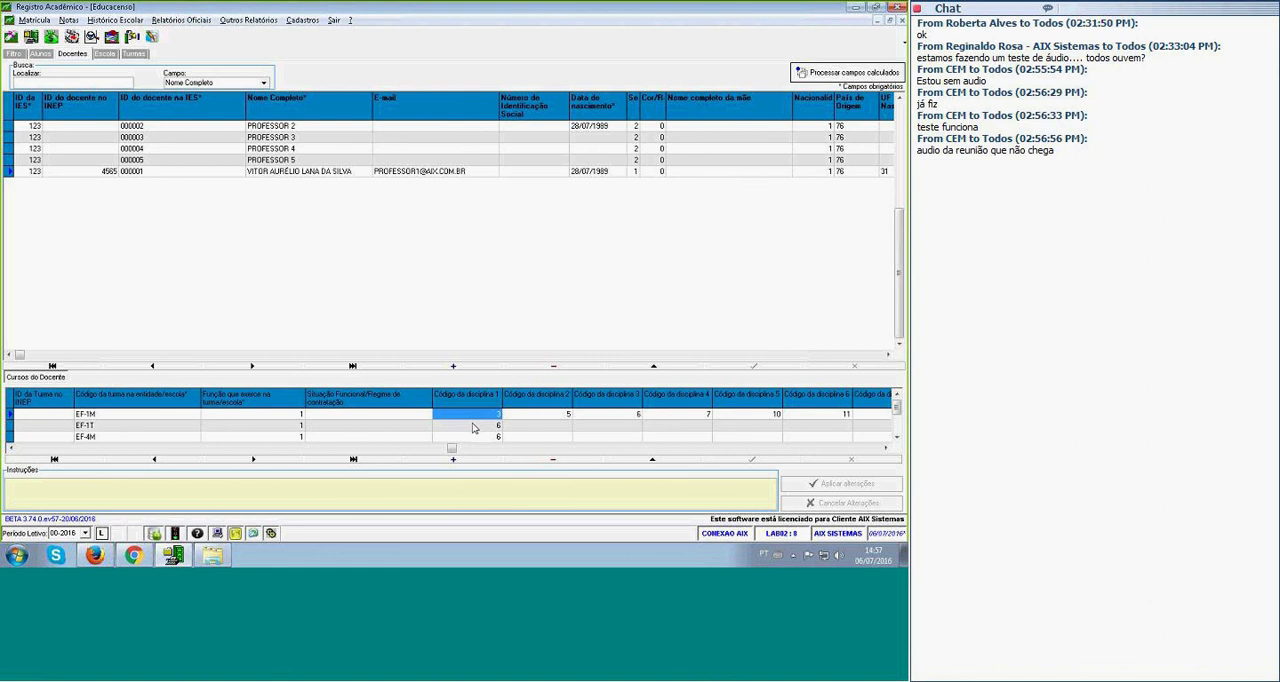
click(533, 418)
click(597, 419)
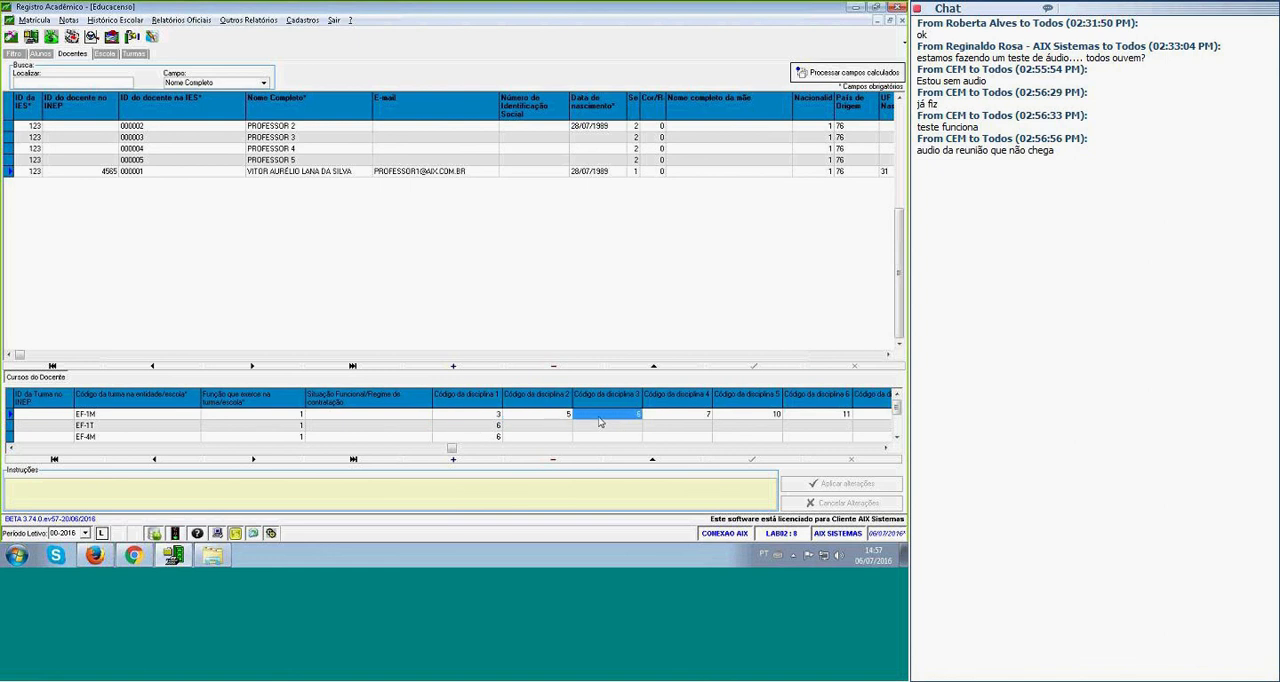
click(691, 419)
click(806, 415)
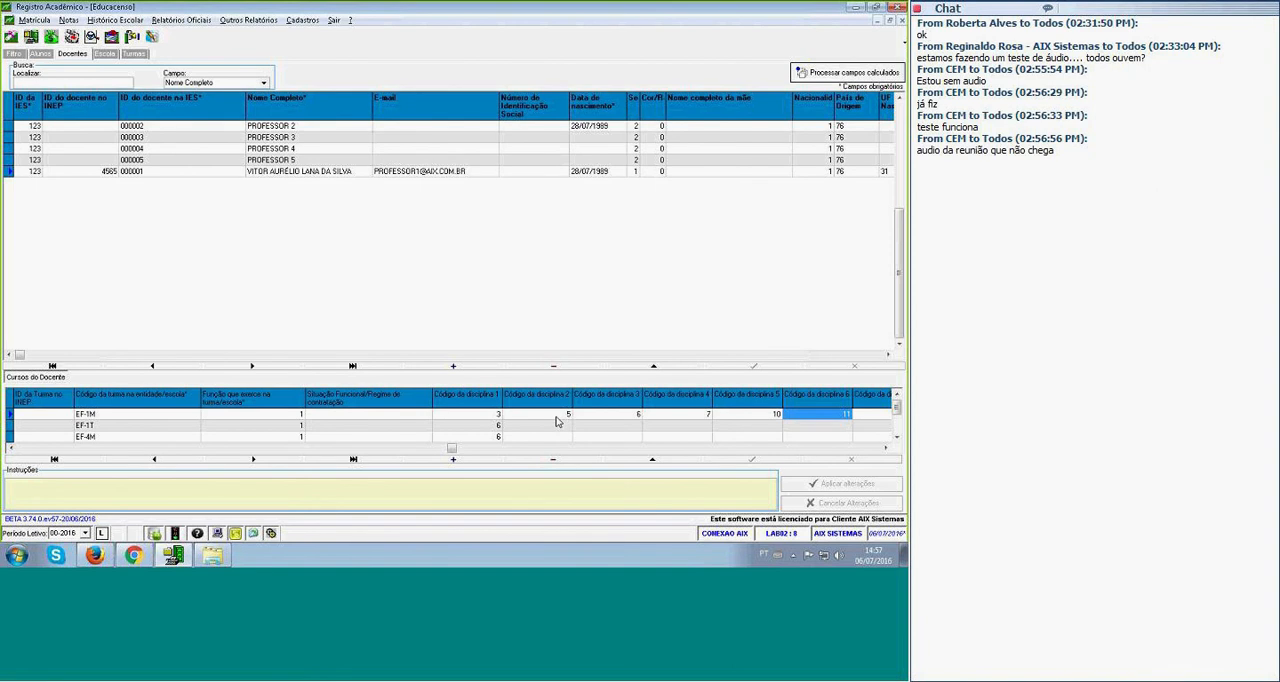
click(128, 418)
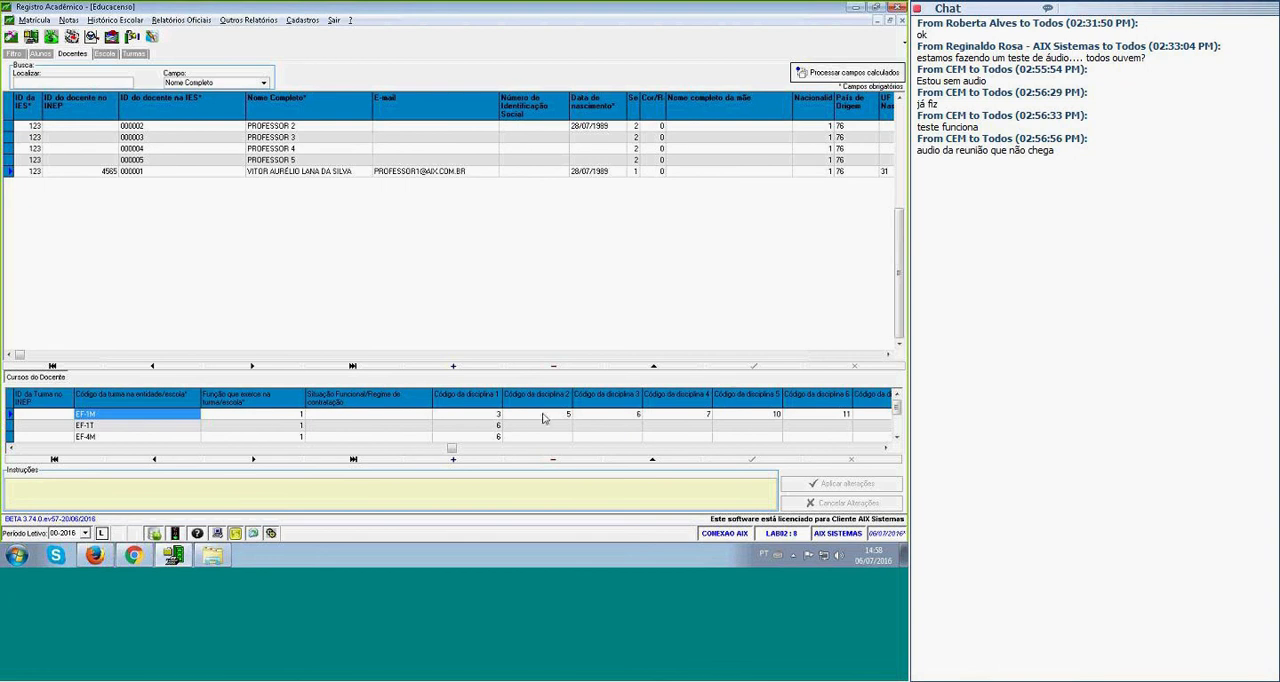
click(867, 417)
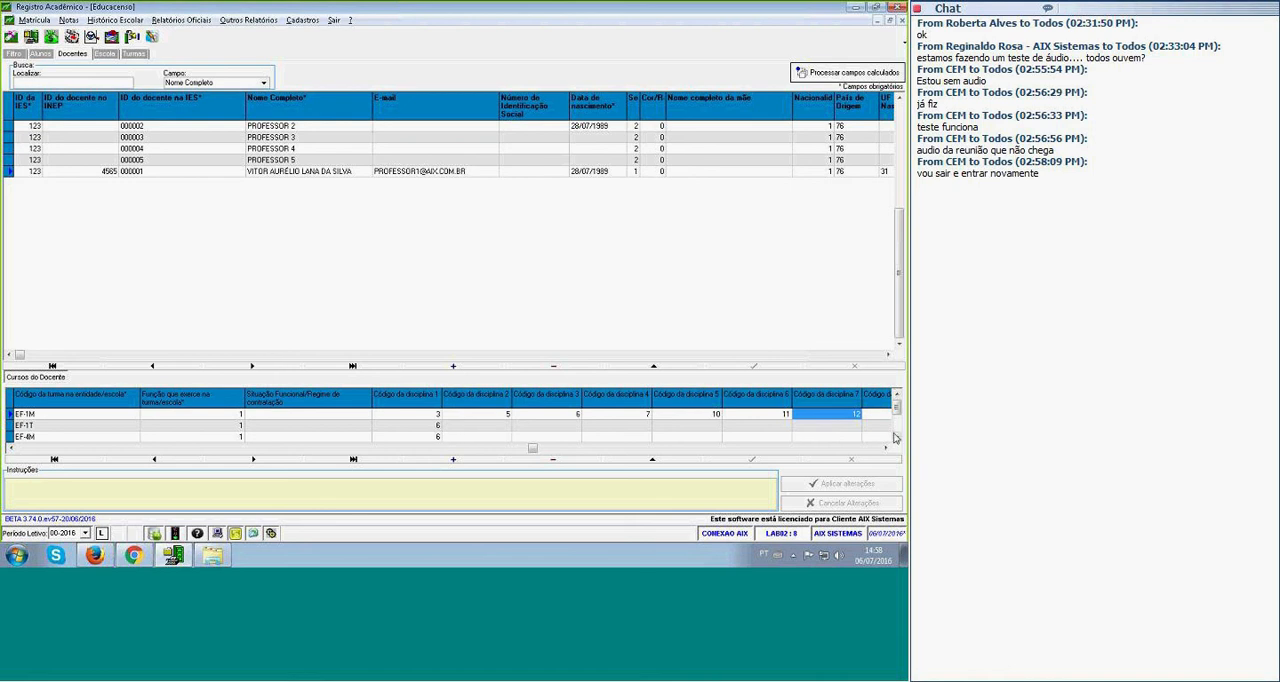
scroll(895, 437, down, 3)
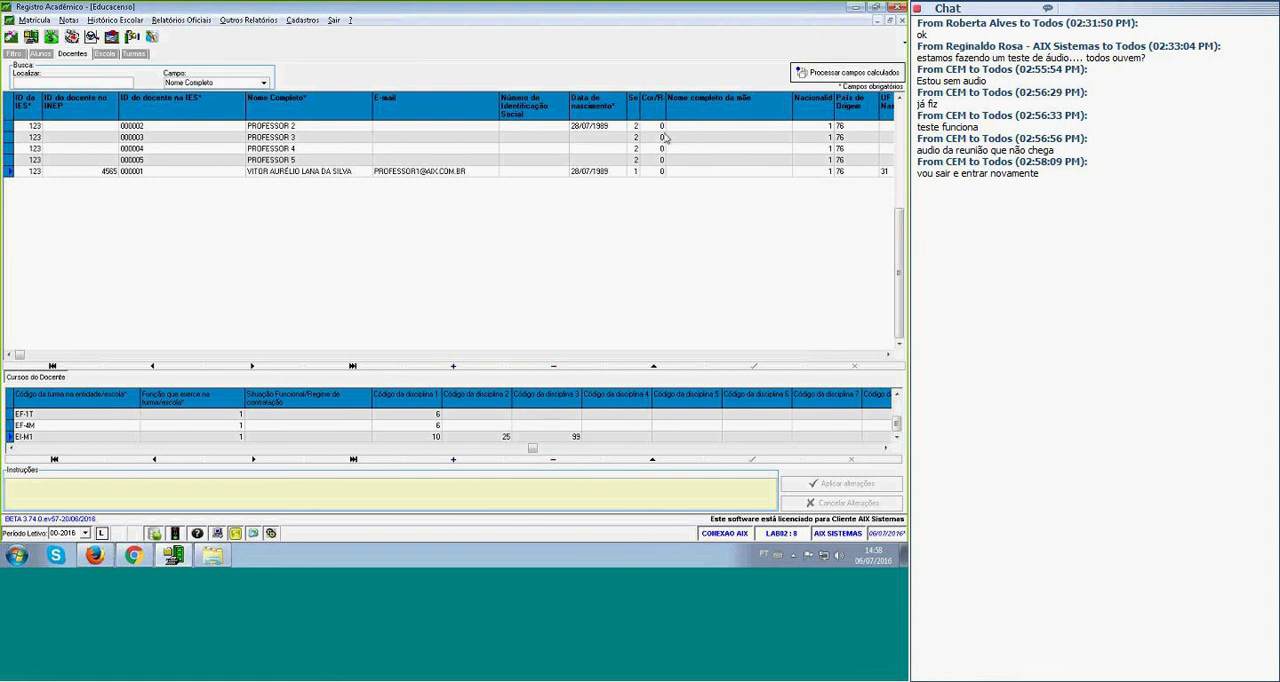
Check the teacher's e-mail field, widen the Sexo column and view that field's permitted values.
click(588, 172)
click(421, 171)
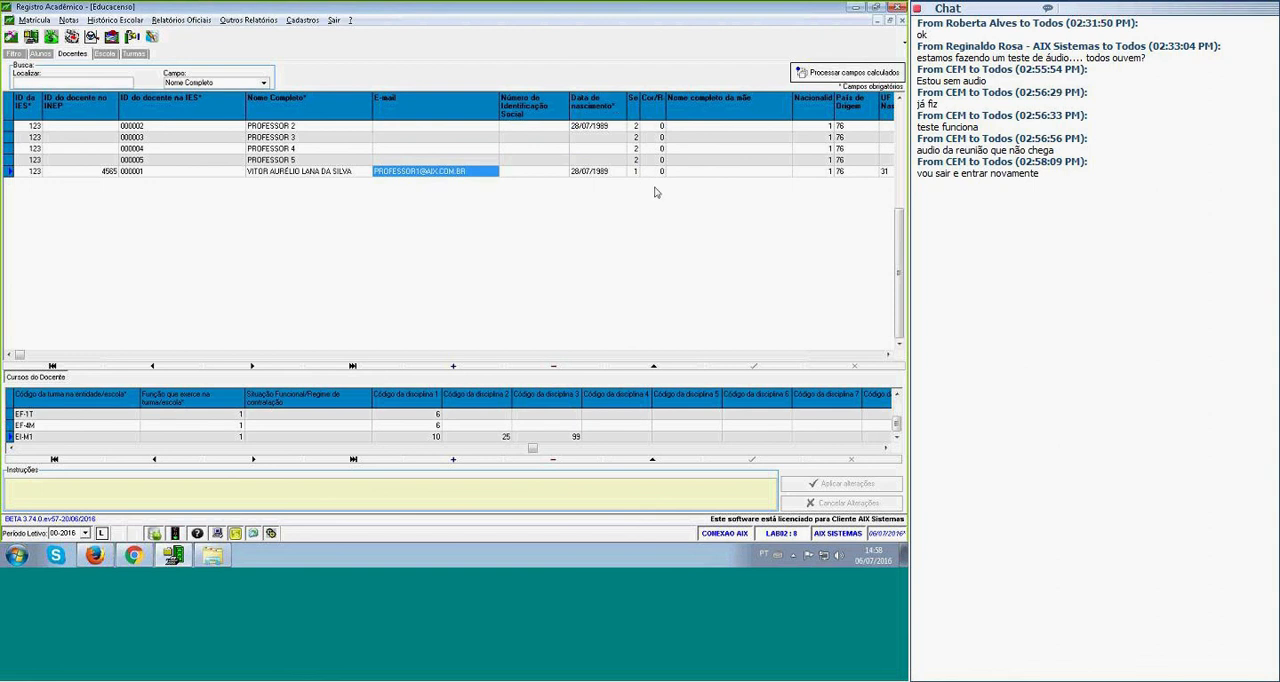
click(633, 172)
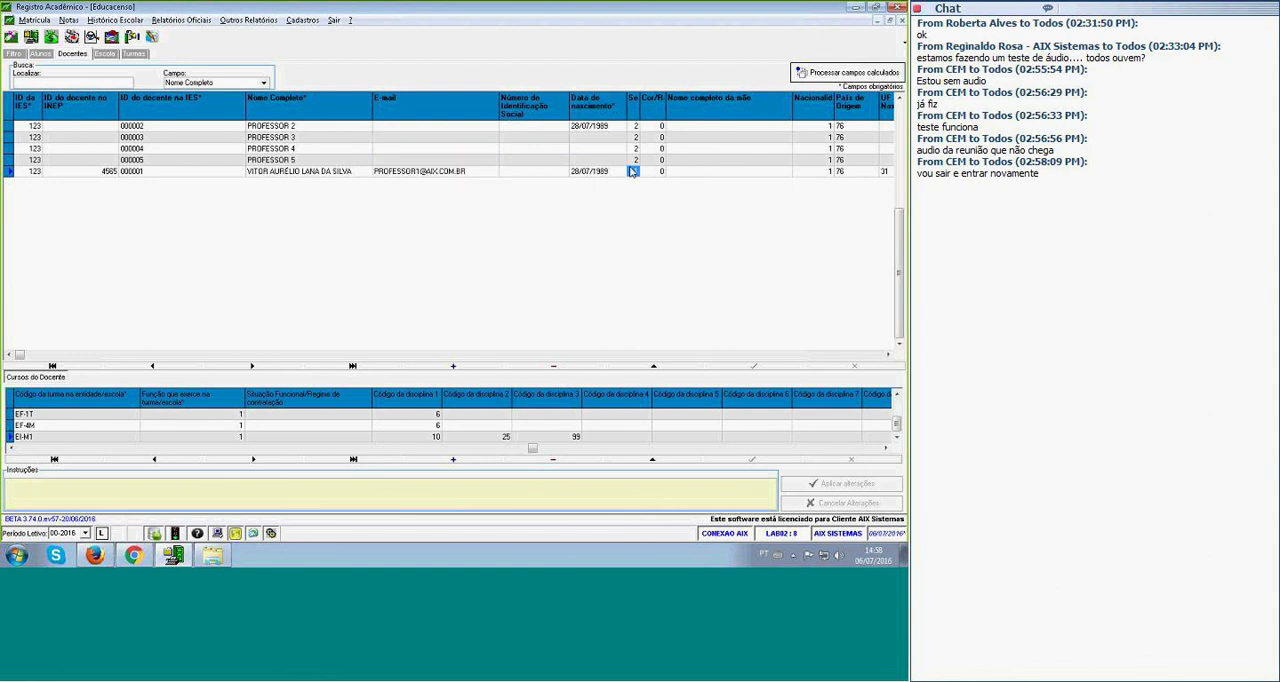
drag(641, 98, 661, 97)
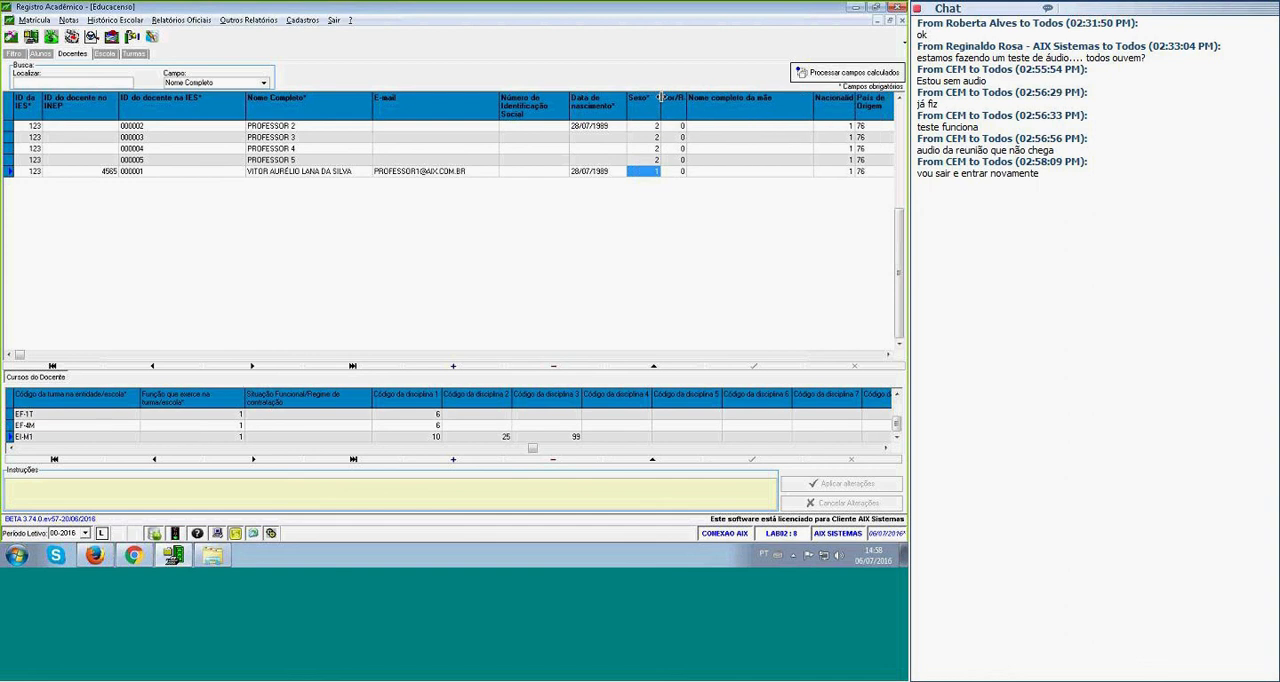
click(648, 136)
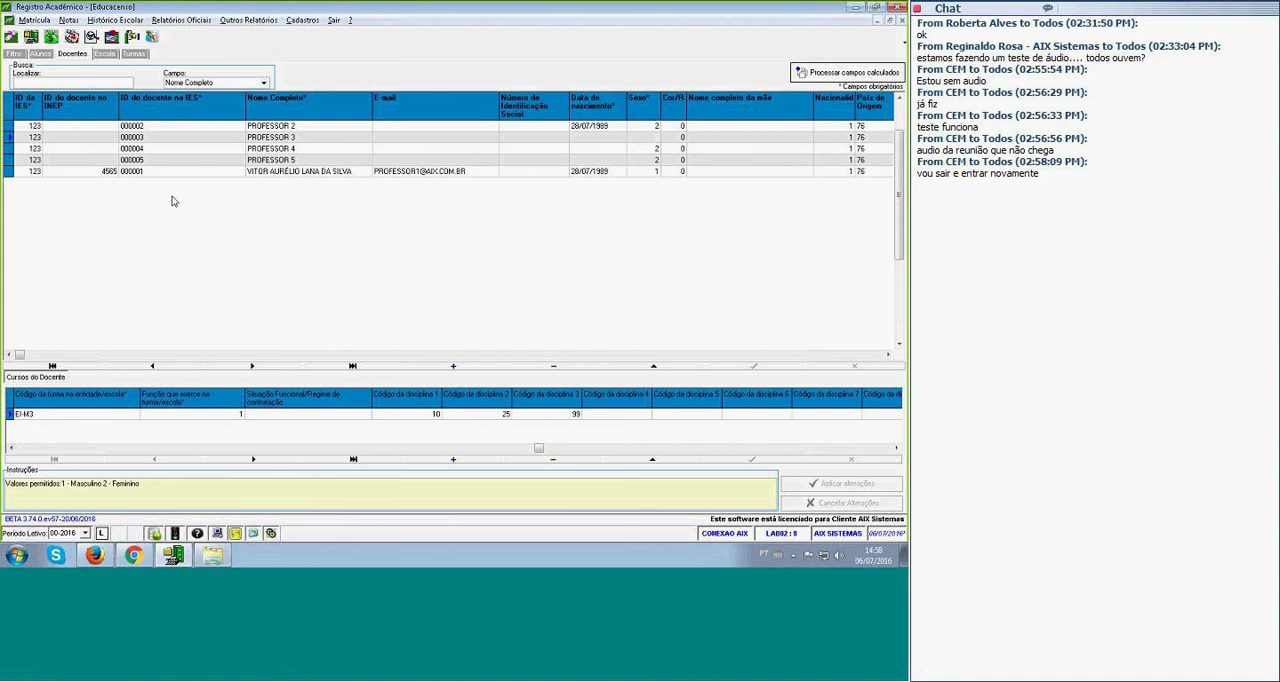
Go through the teachers' mother's name, nationality, country of origin, birth state and birth municipality fields.
click(768, 151)
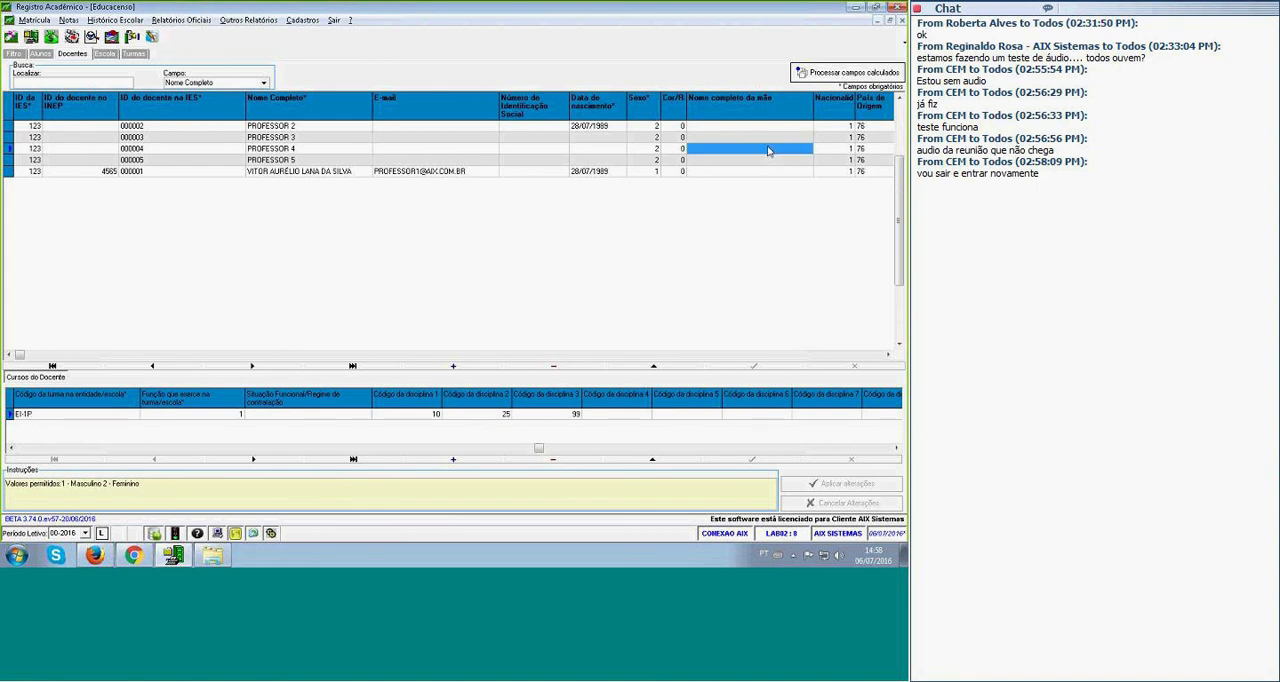
key(Tab)
key(Tab)
key(Tab)
key(Tab)
key(Tab)
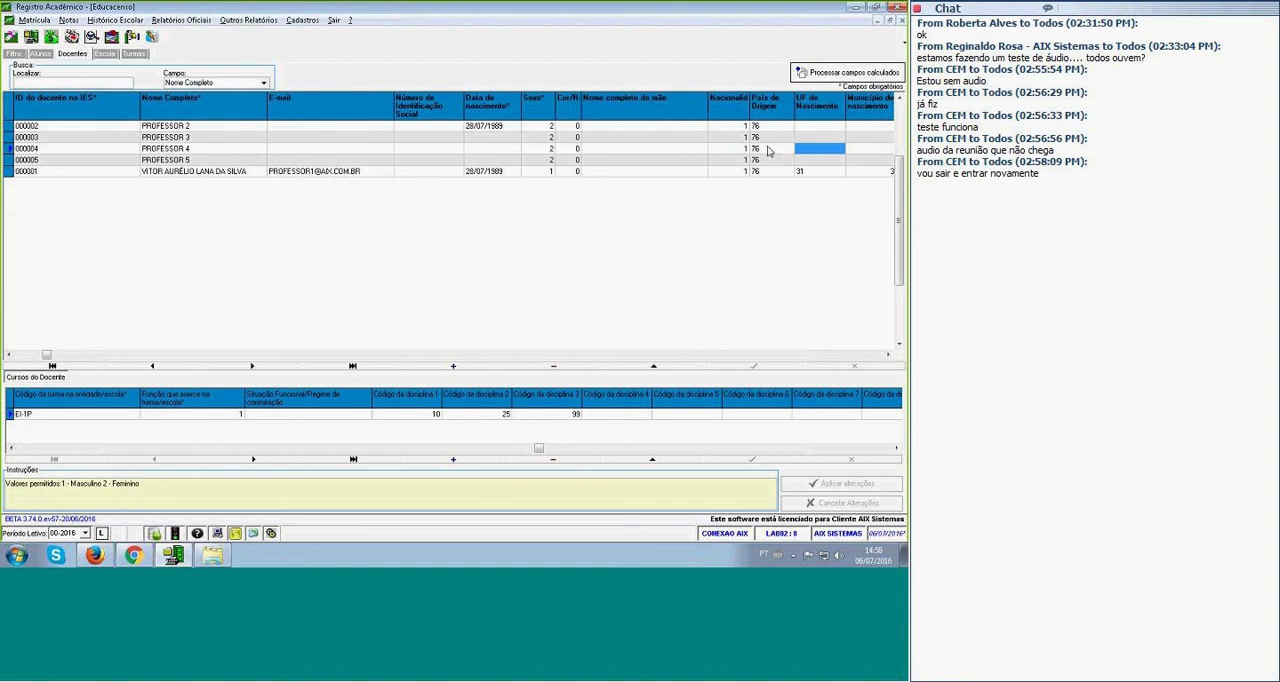
key(Down)
key(Down)
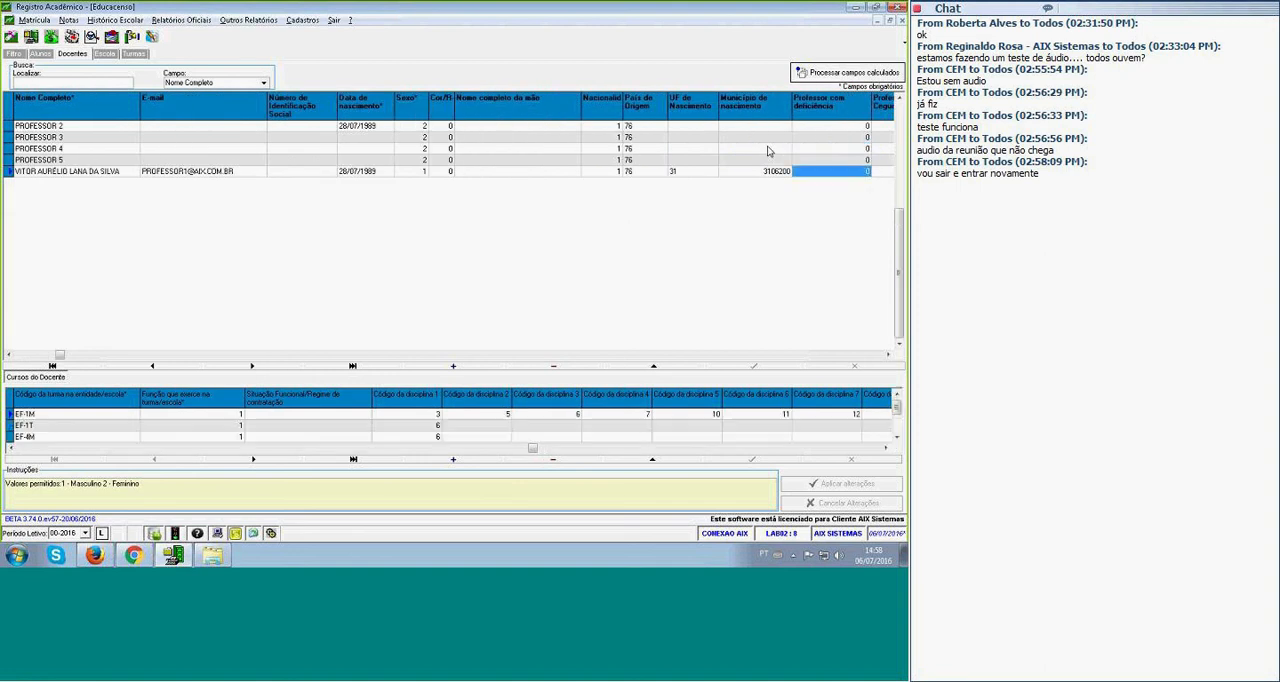
Go through the last listed teacher's disability fields up to the CPF do docente field.
key(Tab)
key(Tab)
key(Tab)
key(Tab)
key(Tab)
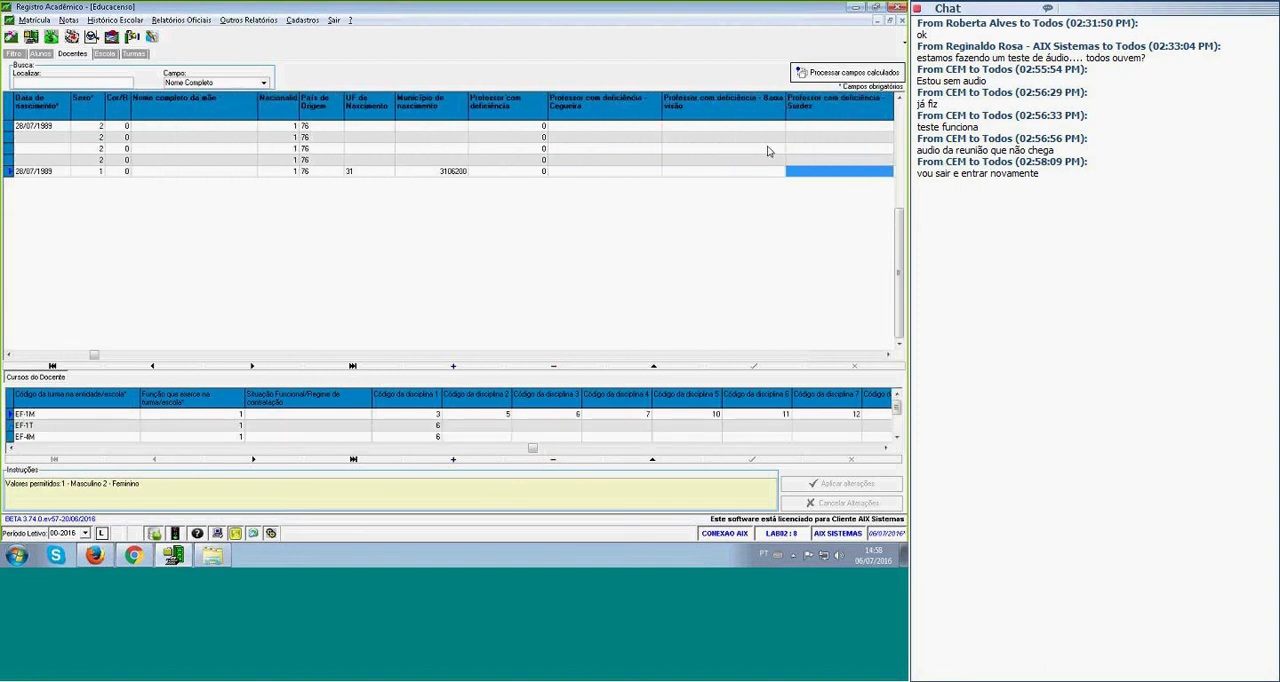
key(Tab)
key(Tab)
key(Tab)
key(Tab)
key(Tab)
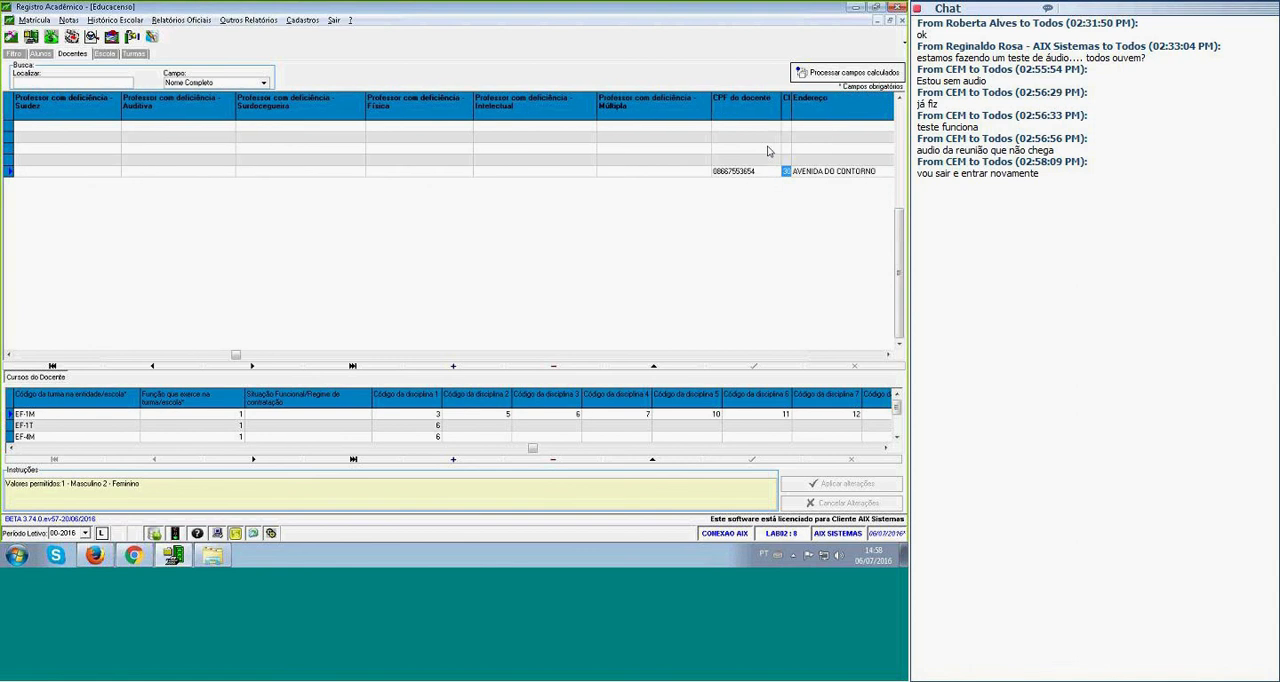
Examine the last listed teacher's address fields, including Endereço, Número do endereço and Complemento.
key(Tab)
key(Tab)
key(Tab)
key(Tab)
key(Tab)
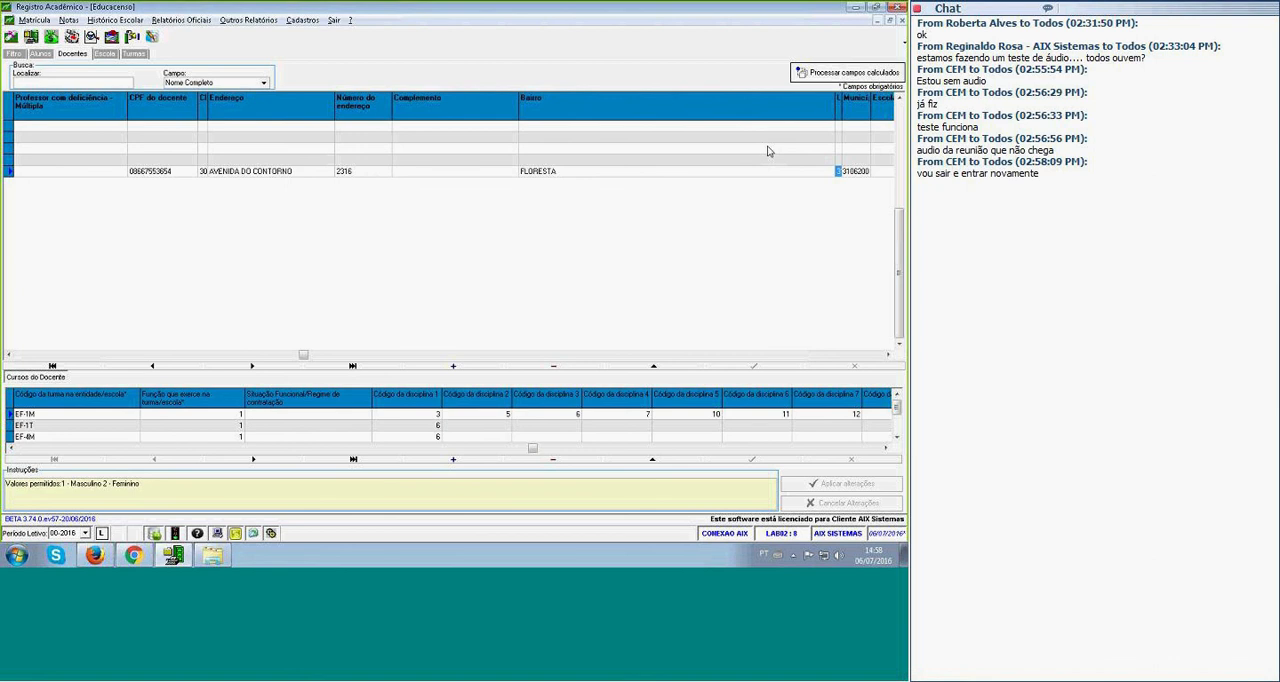
click(257, 174)
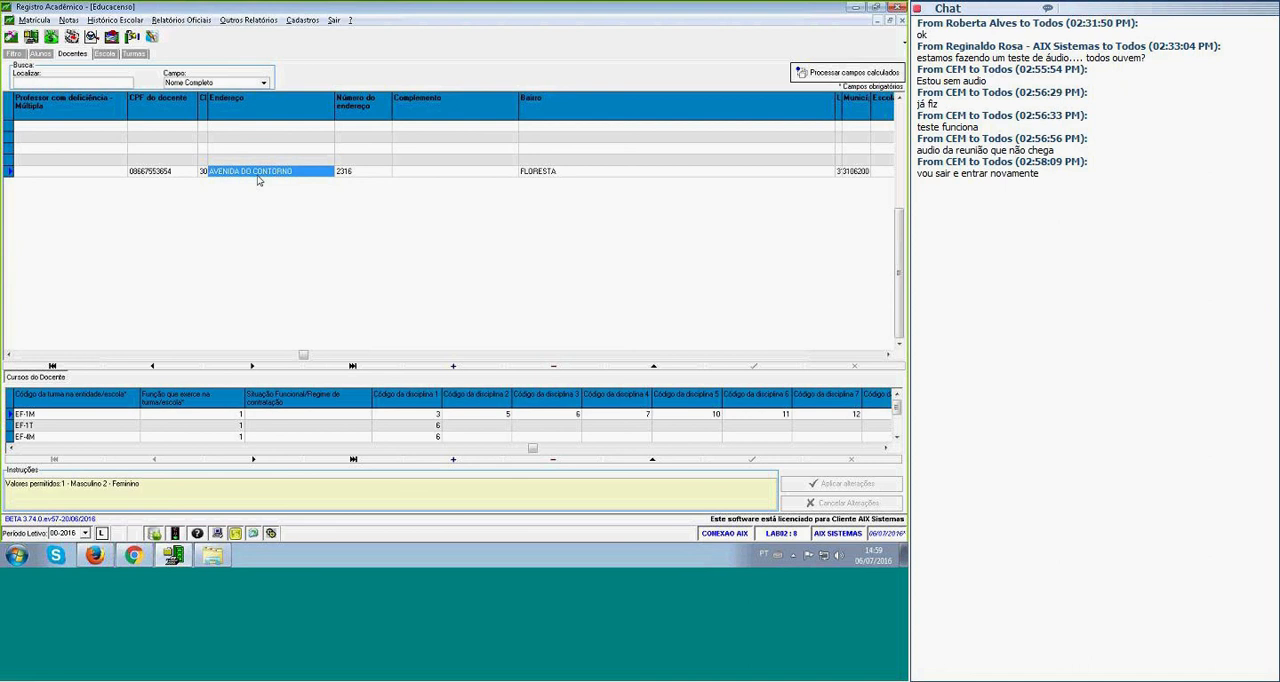
key(Tab)
Examine the teacher's municipality, Escolaridade and Curso Superior 1 fields, including the course status instructions and course code.
key(Tab)
key(Tab)
key(Tab)
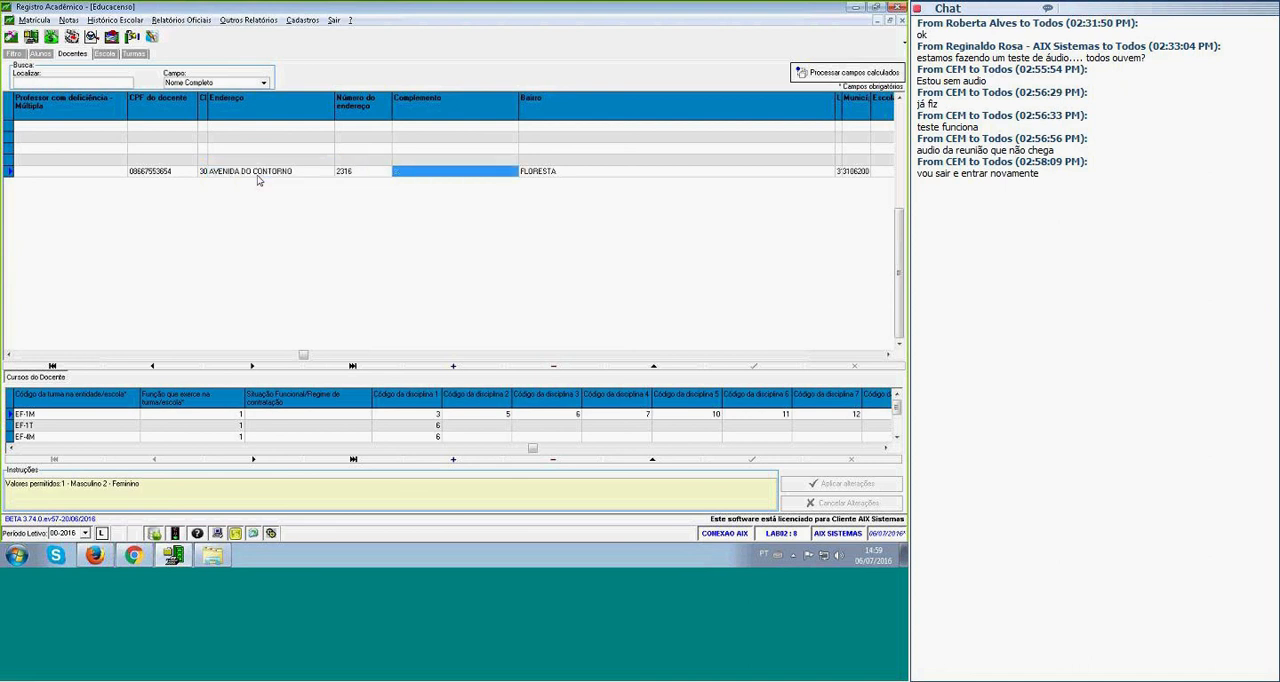
key(Tab)
key(Tab)
key(Tab)
key(Tab)
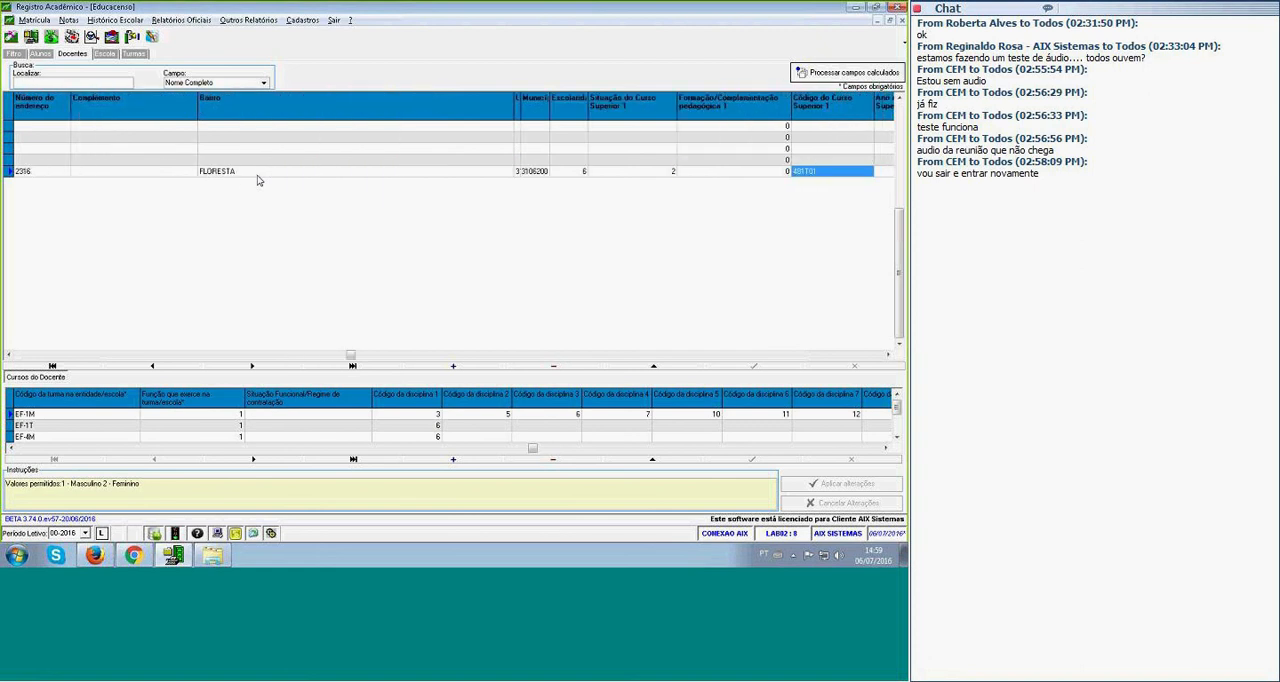
key(Tab)
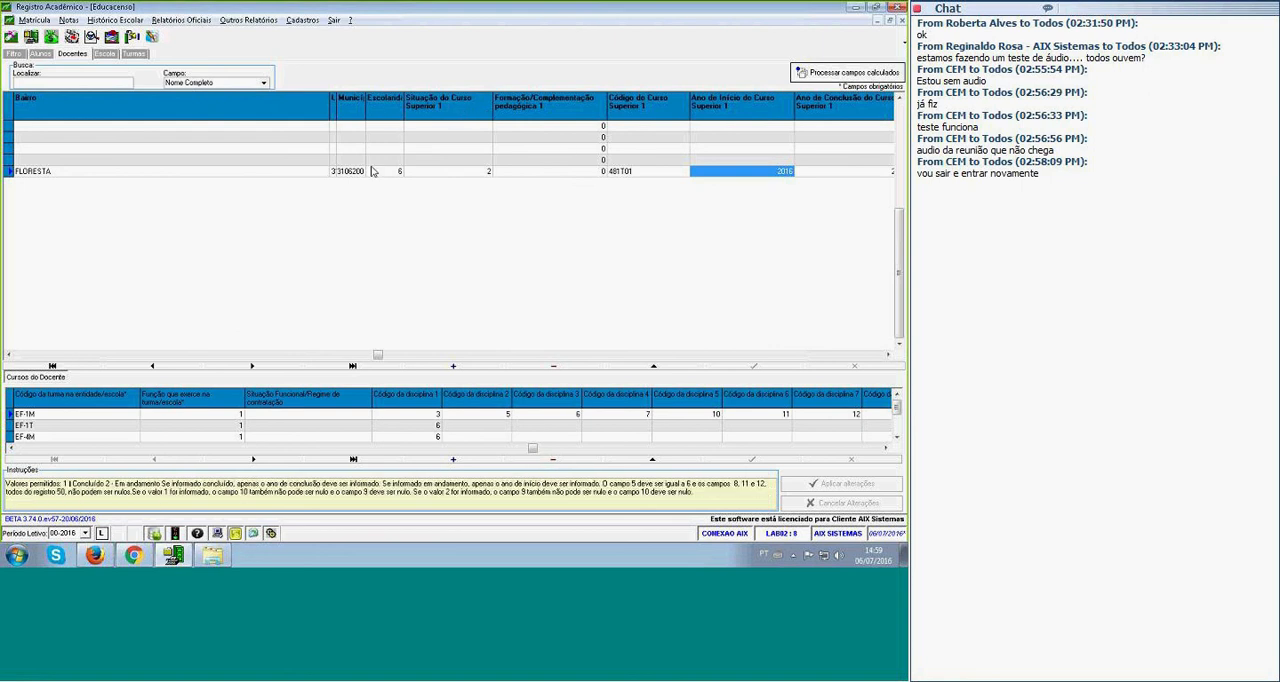
click(652, 173)
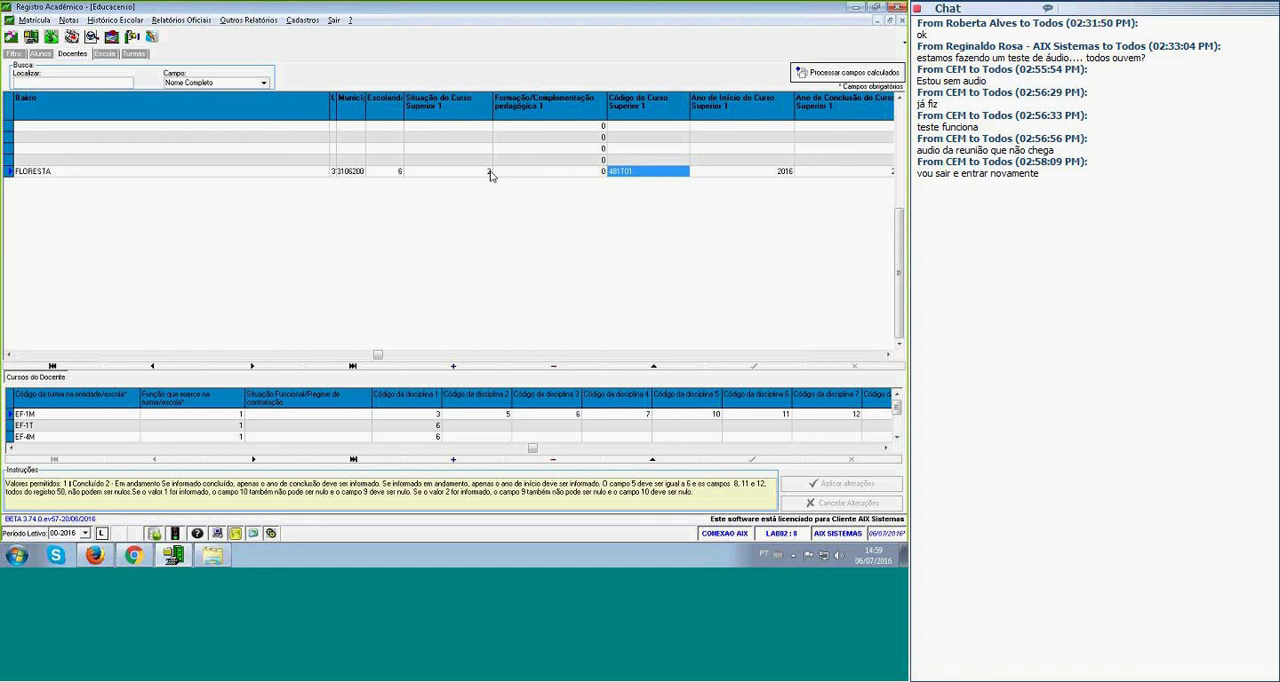
click(346, 172)
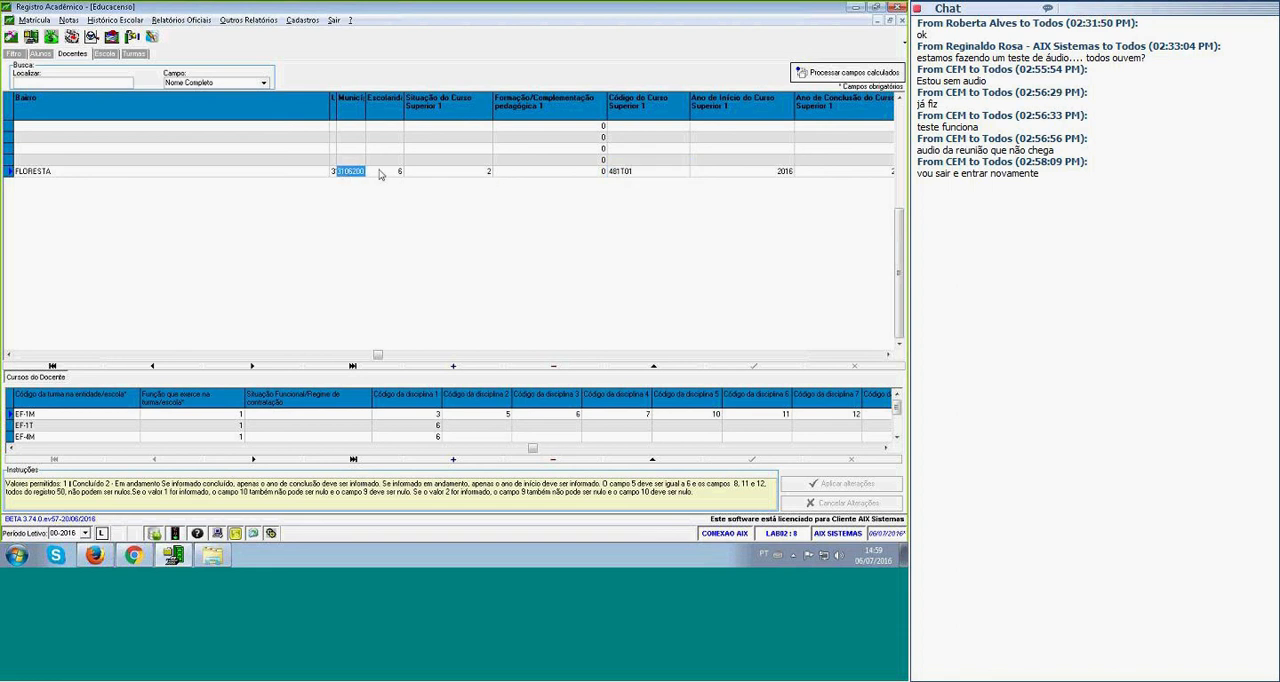
click(391, 173)
click(627, 175)
Go through the teacher's start year, conclusion year and institution fields for Curso Superior 1 and into the Curso Superior 2 fields.
key(Right)
key(Right)
key(Right)
key(Right)
key(Right)
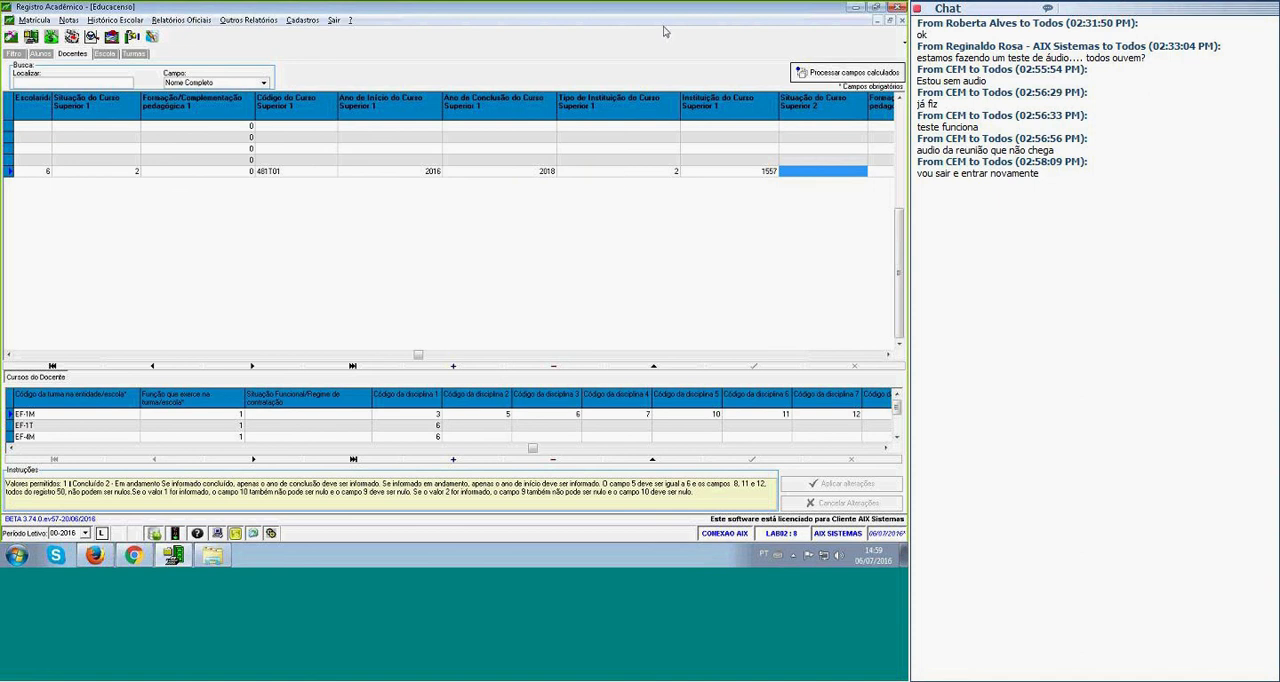
key(Right)
key(Right)
key(Right)
key(Right)
key(Right)
key(Right)
key(Right)
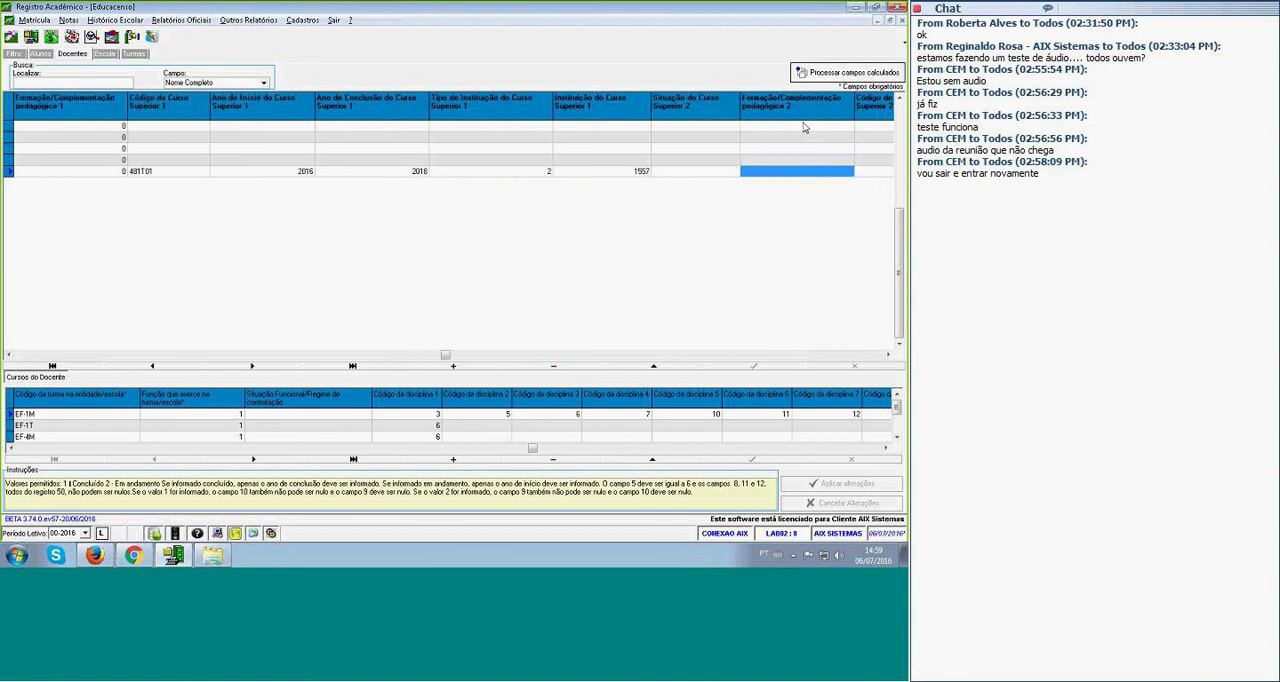
key(Right)
Open the student records and examine the INEP ID, identification code, name, birth date and Cor/Raça fields.
click(40, 54)
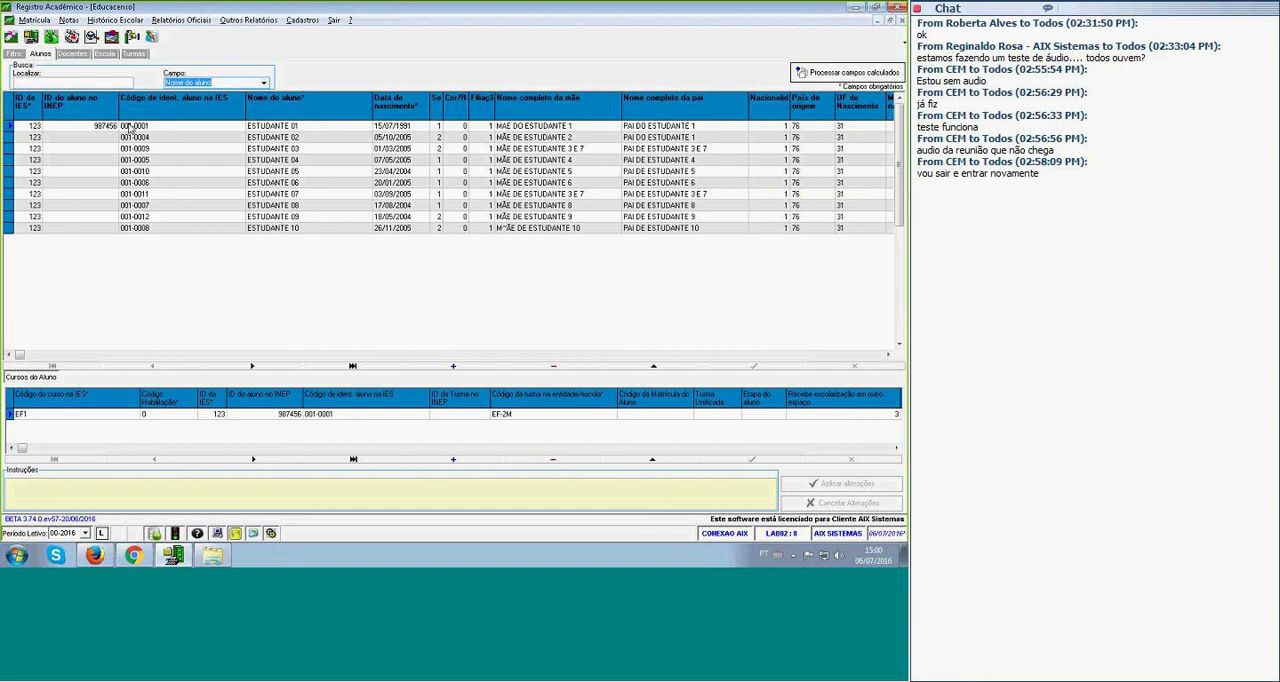
click(116, 127)
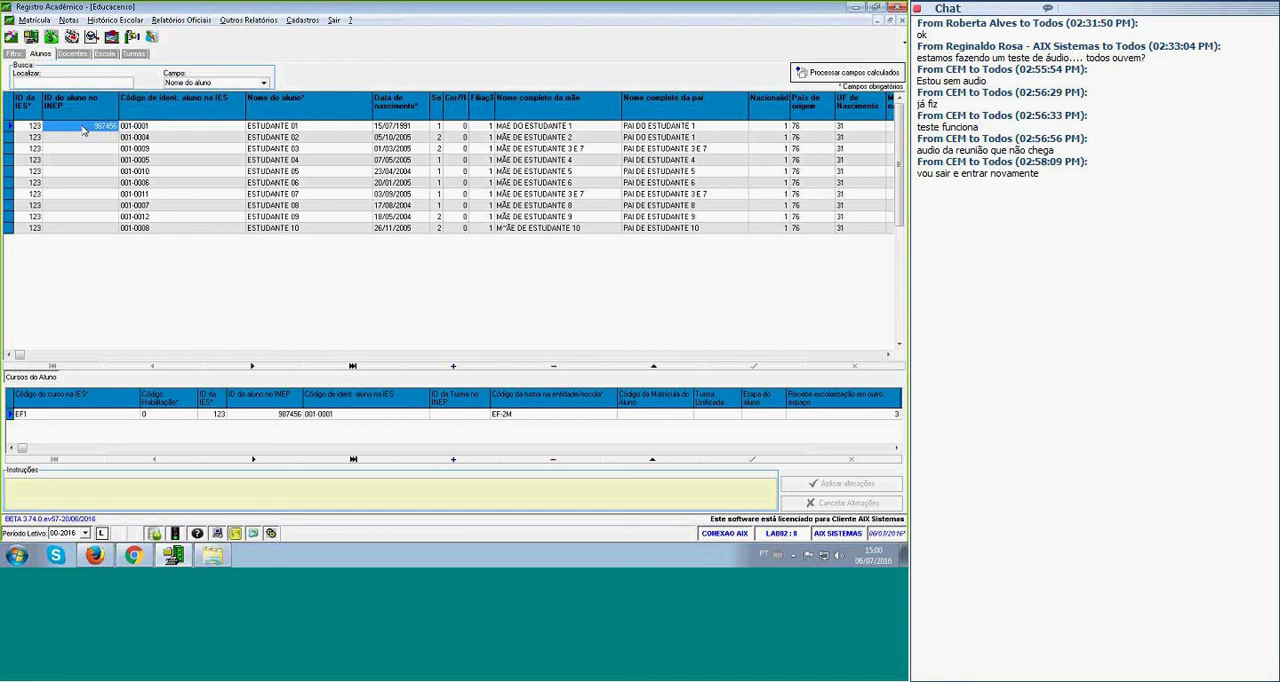
click(86, 137)
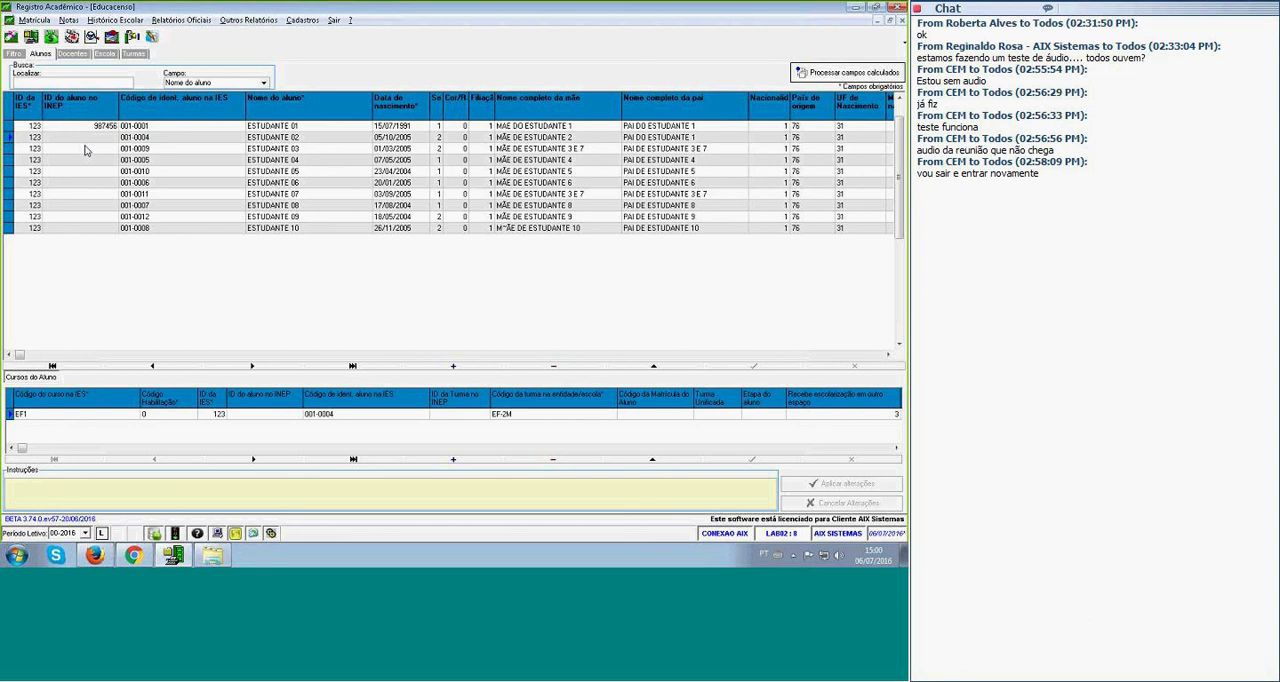
click(151, 136)
click(300, 136)
key(Tab)
click(460, 115)
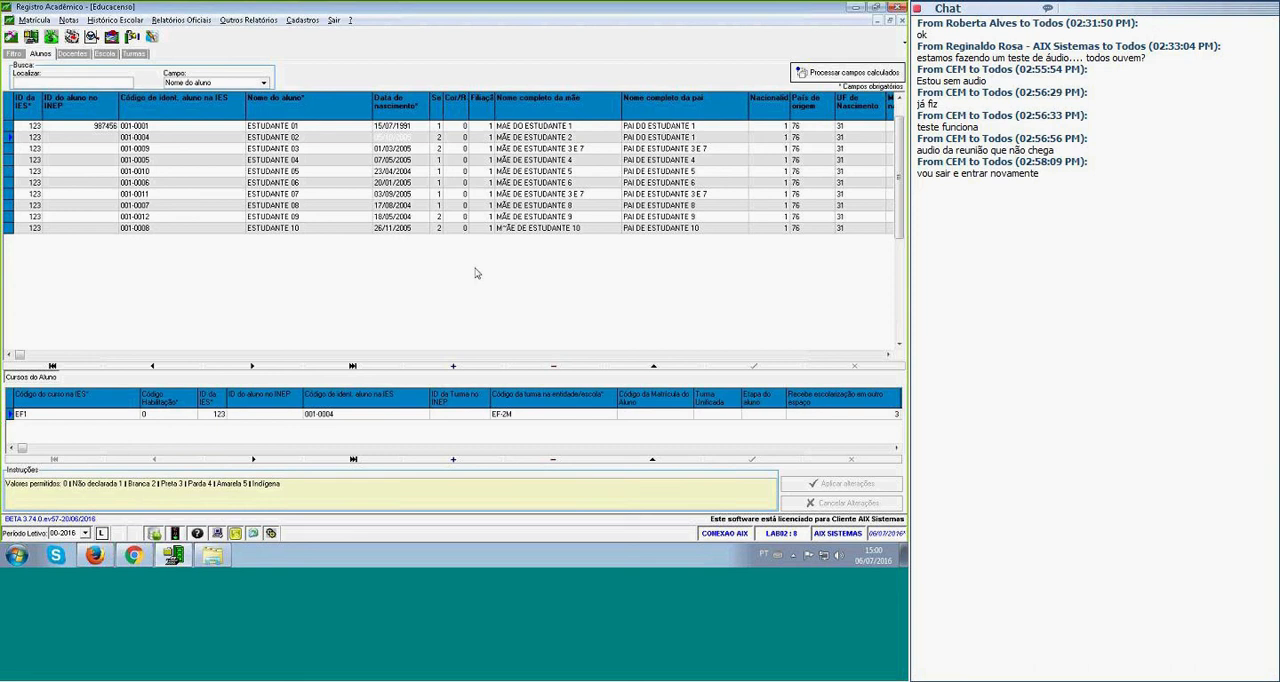
Read the permitted values of the students' Filiação field and check the related father's name field.
click(484, 183)
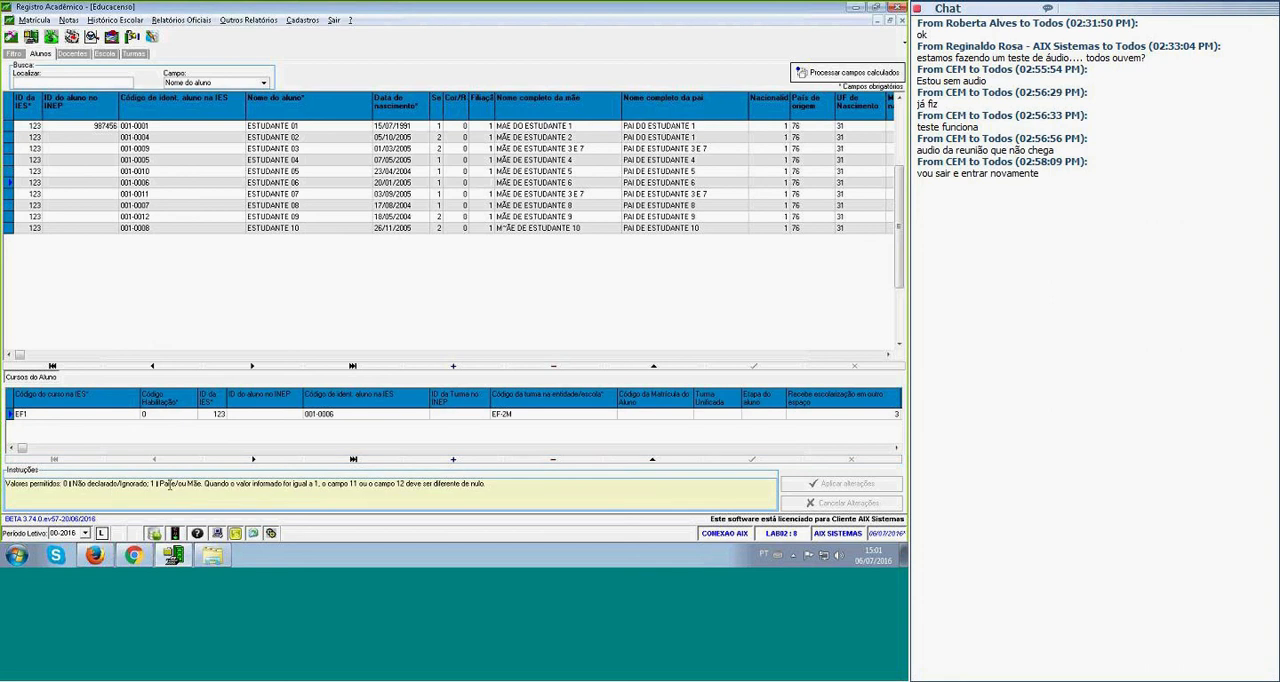
drag(147, 484, 205, 484)
click(204, 484)
click(702, 150)
Examine the students' nationality, country of origin, birth state and municipality, and disability fields.
click(780, 149)
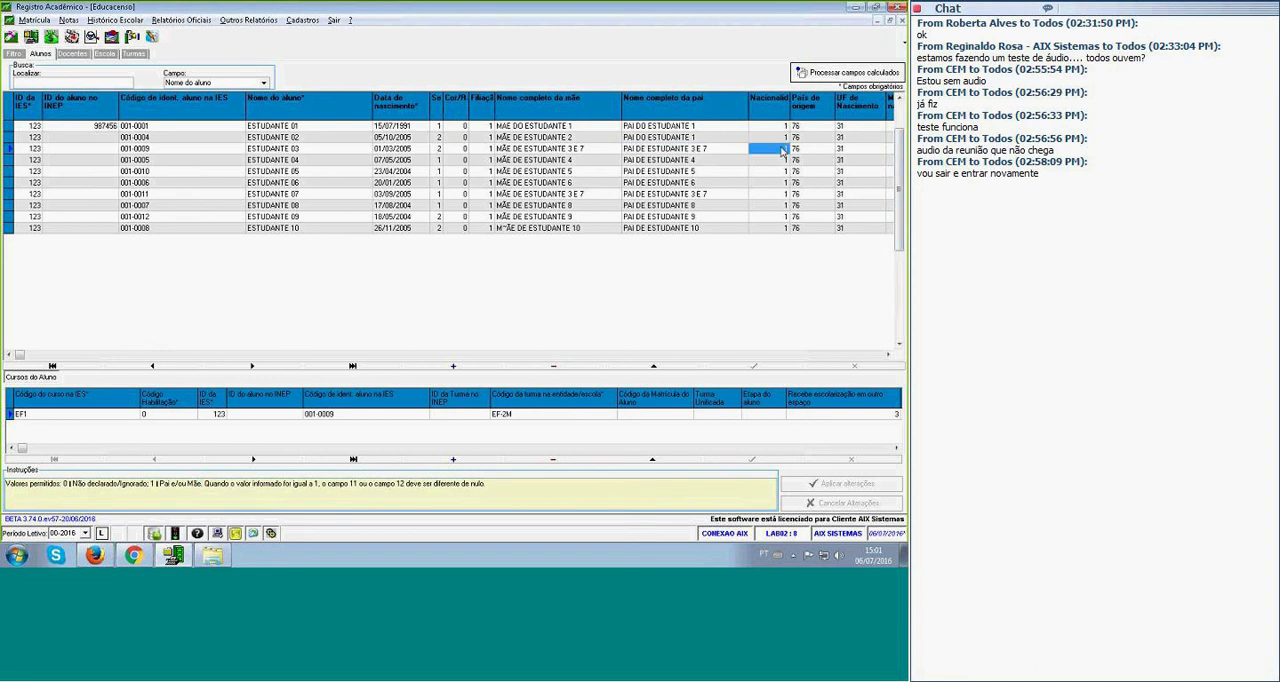
key(Right)
key(Right)
key(Right)
key(Right)
key(Right)
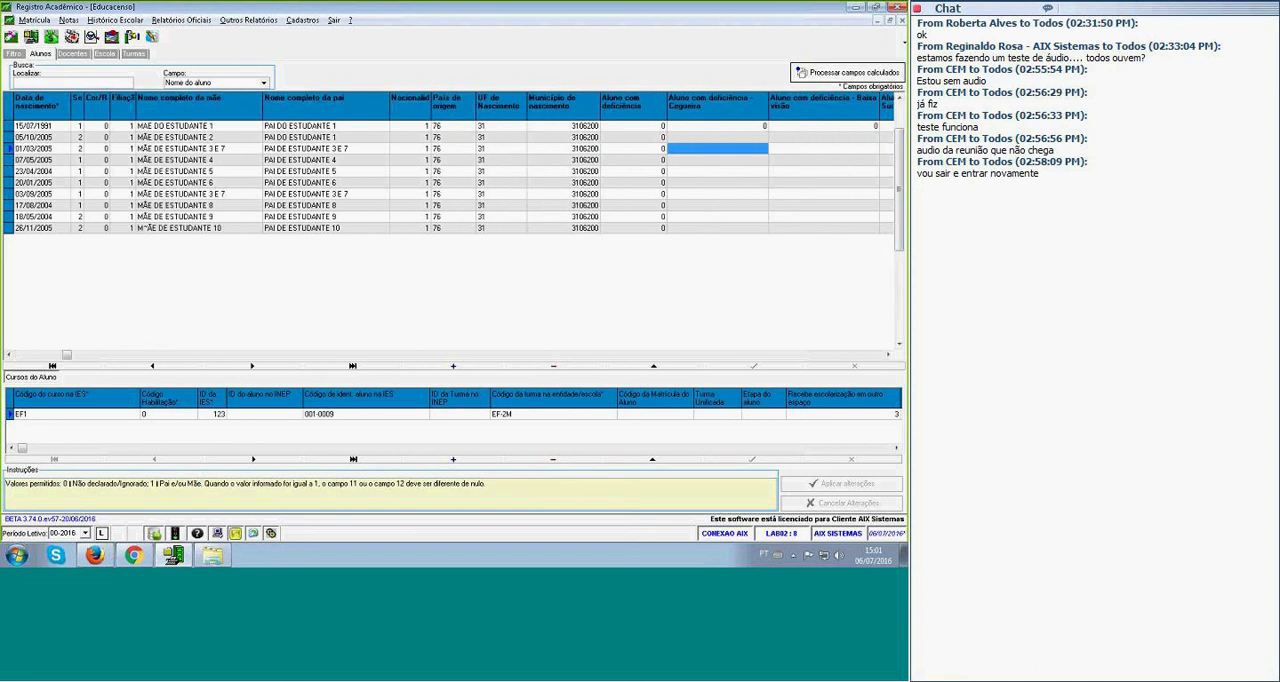
key(Right)
key(Right)
key(Right)
key(Right)
key(Right)
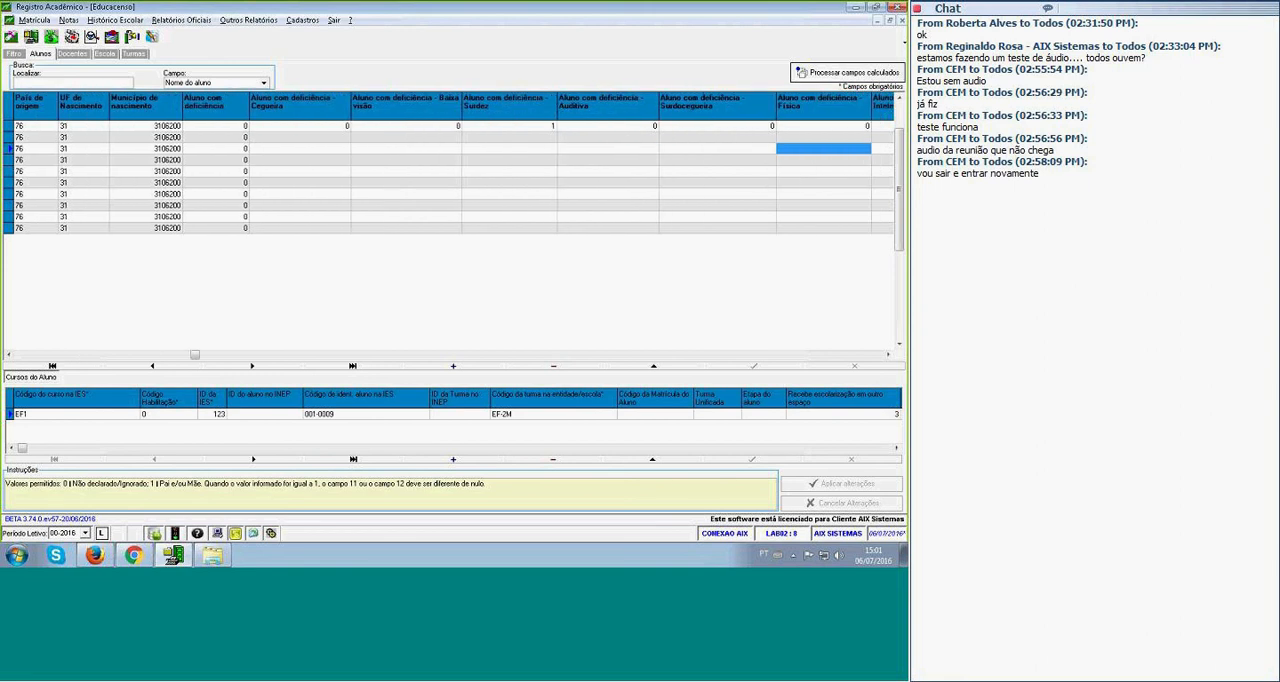
key(Left)
key(Left)
key(Left)
key(Left)
key(Left)
key(Left)
key(Left)
key(Left)
key(Left)
key(Left)
key(Left)
key(Left)
key(Left)
key(Left)
key(Left)
key(Left)
key(Left)
key(Left)
key(Left)
key(Left)
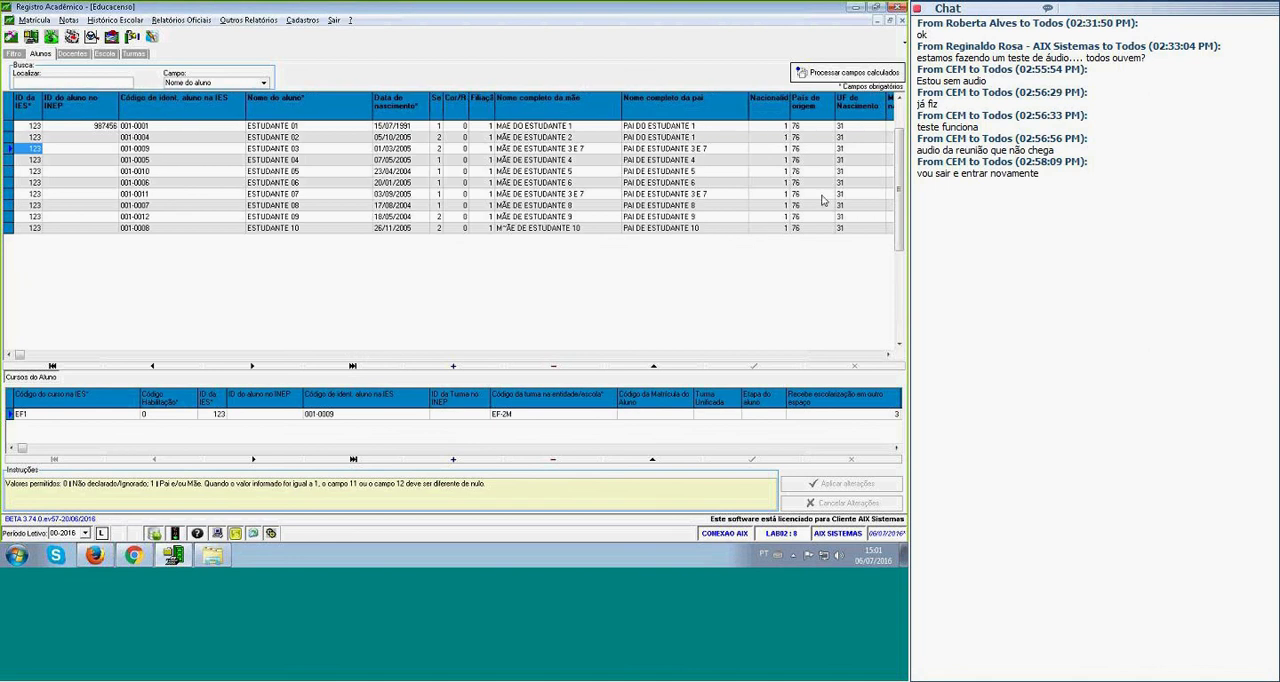
Return to the census filter, choose the file export option and try to run the census consistency check.
click(14, 54)
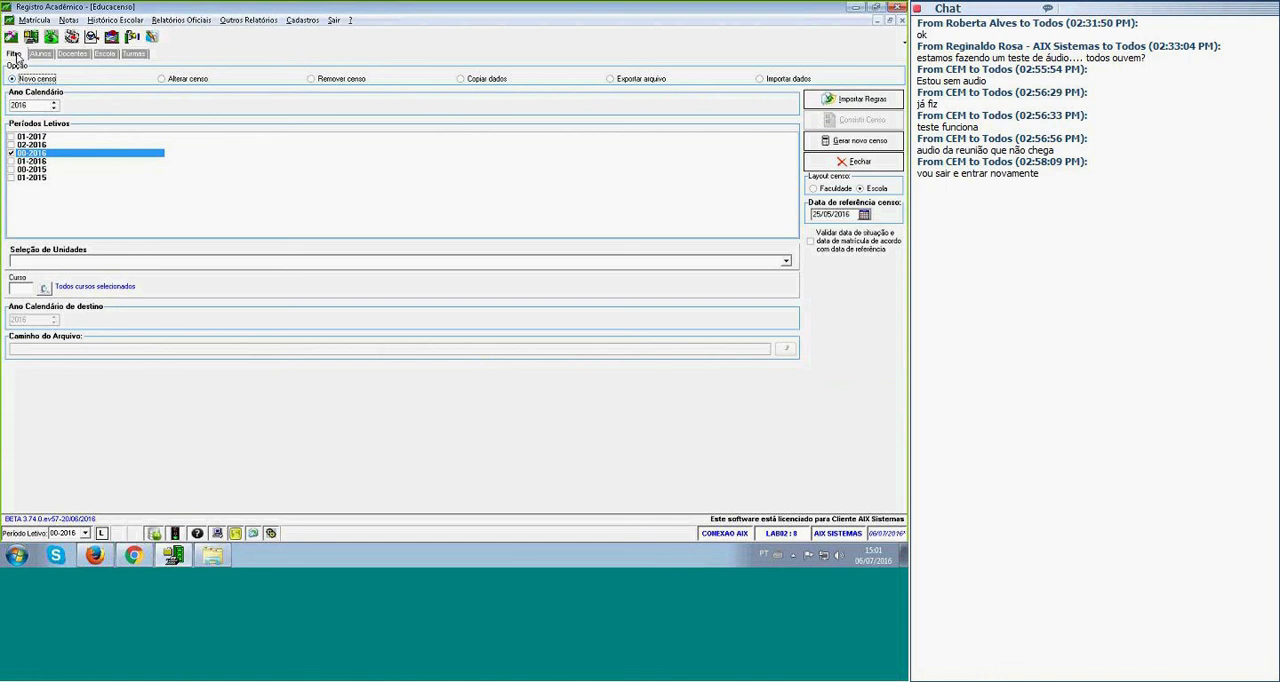
click(612, 82)
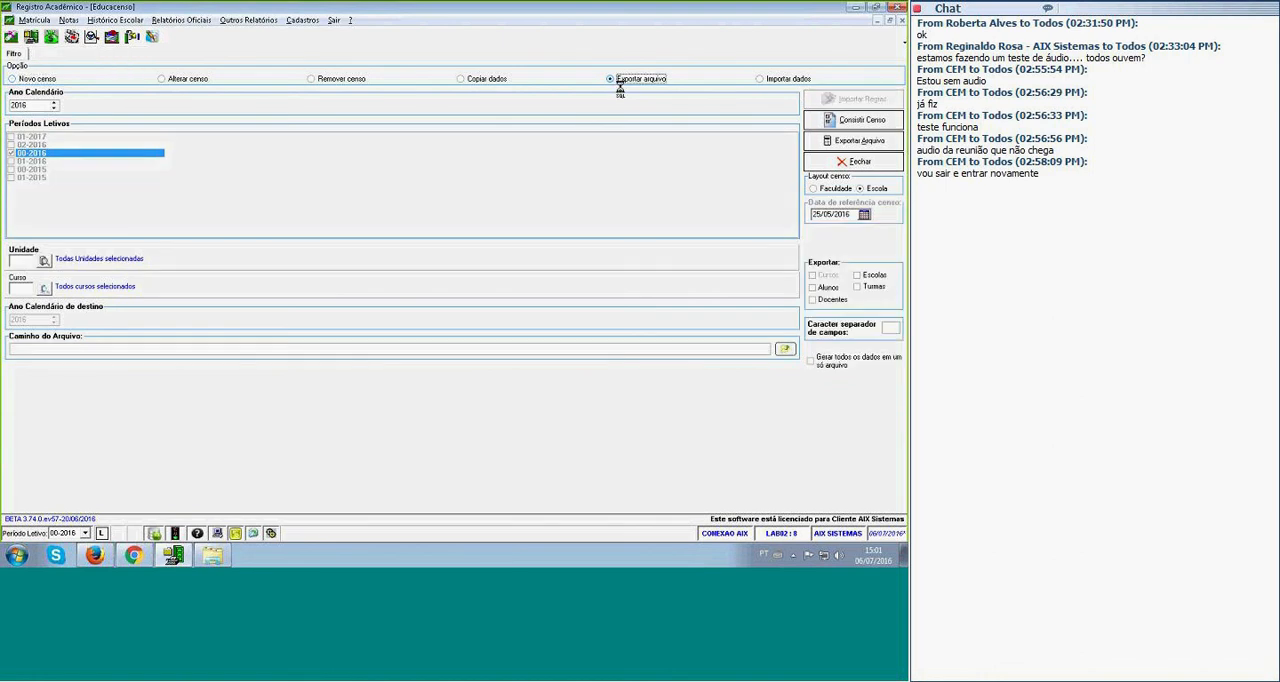
click(888, 127)
key(Return)
click(888, 127)
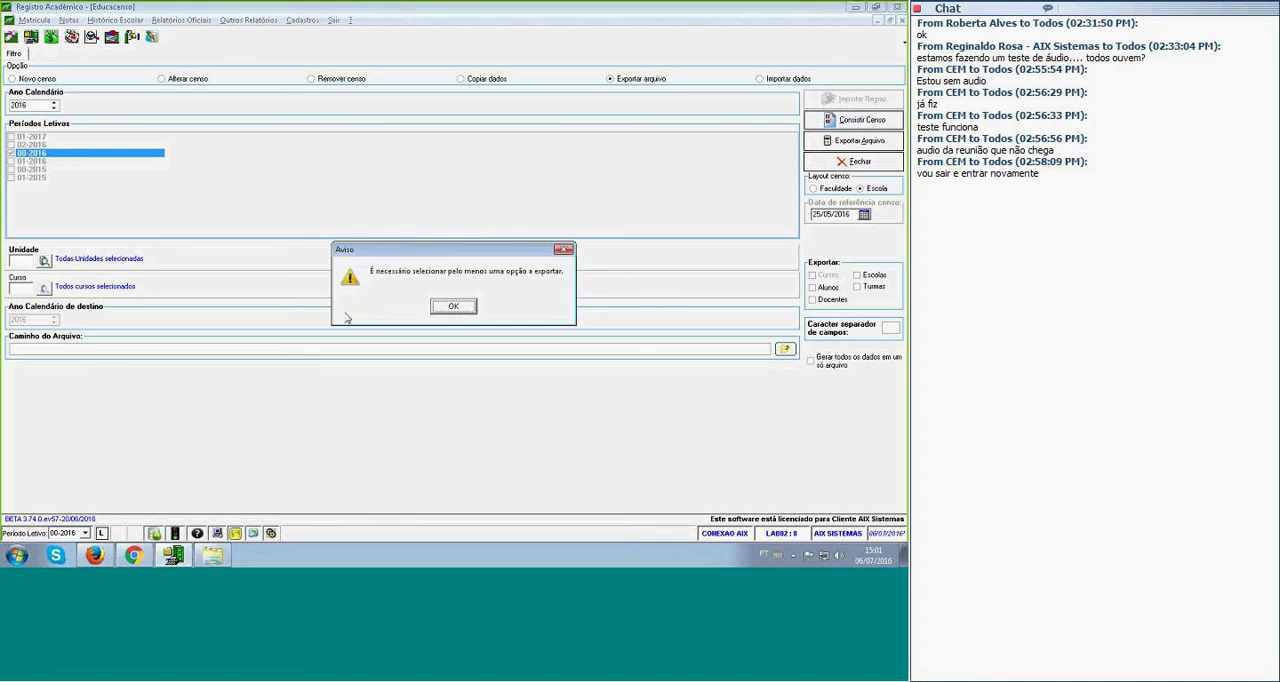
click(457, 313)
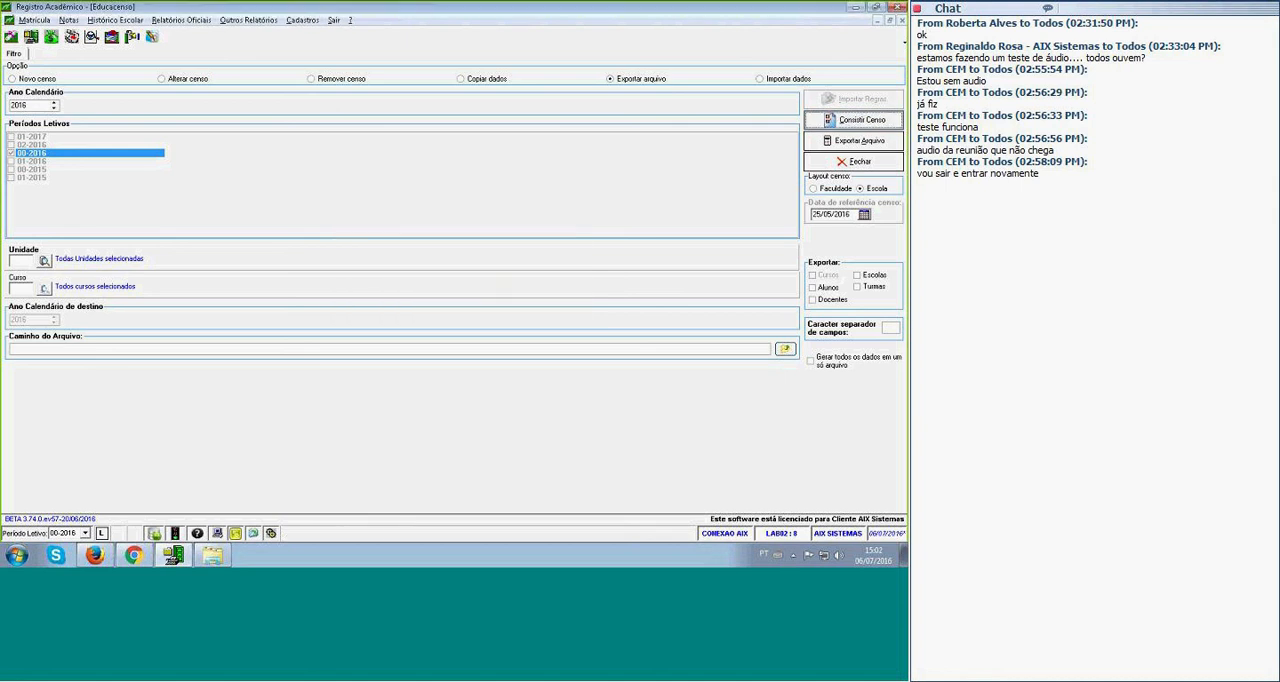
Include Alunos, Docentes, Escolas and Turmas in the export, set the field separator to "|", and generate all data in a single file.
click(829, 288)
click(830, 300)
click(867, 275)
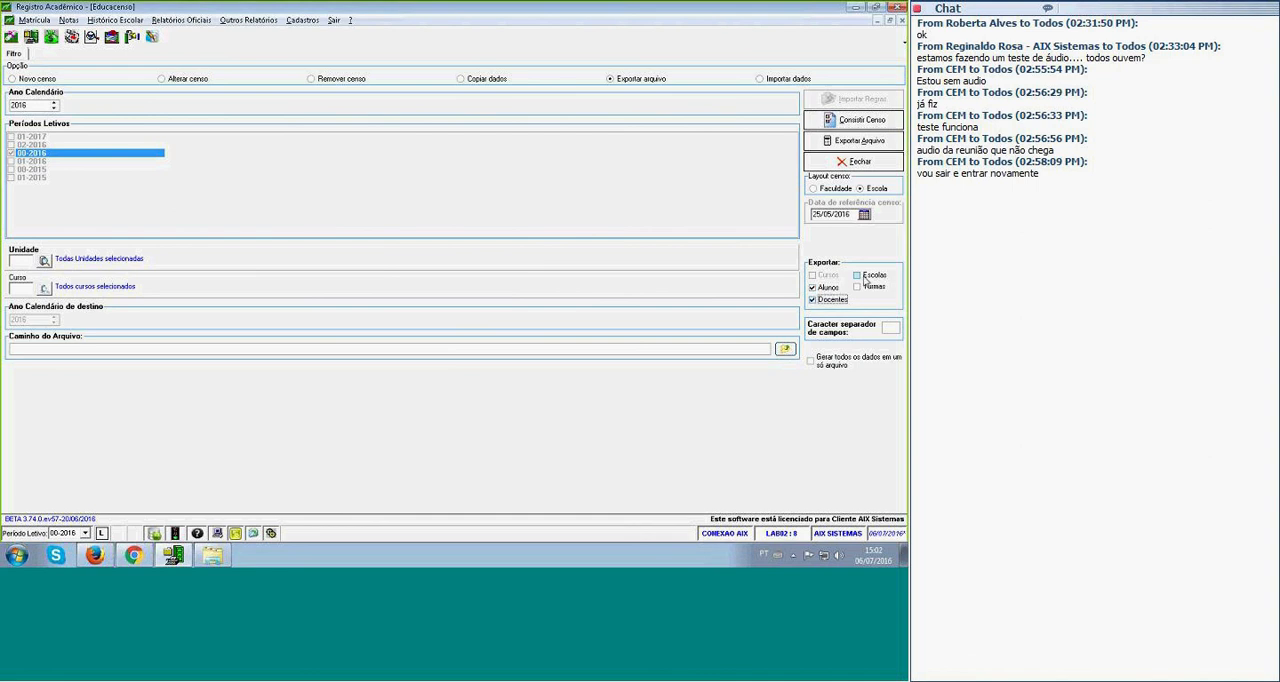
click(870, 287)
click(893, 327)
click(811, 363)
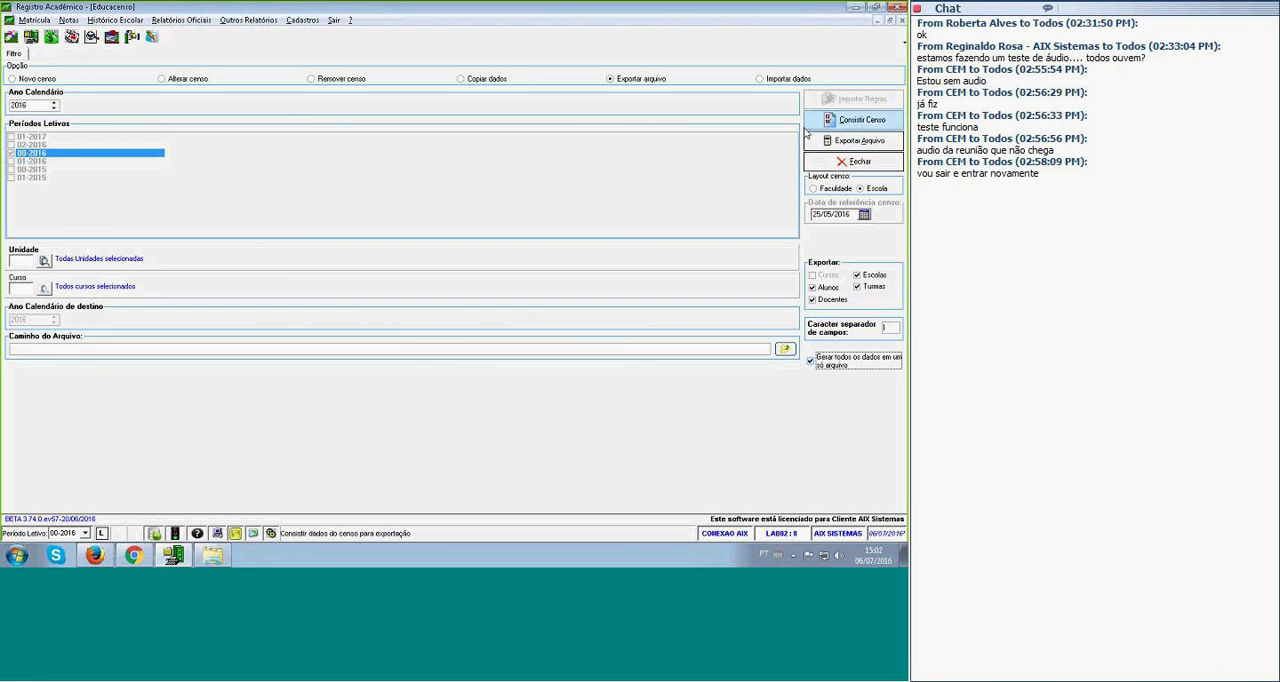
Run the census consistency check, preview the inconsistency report, and read both of its pages before closing it.
click(872, 126)
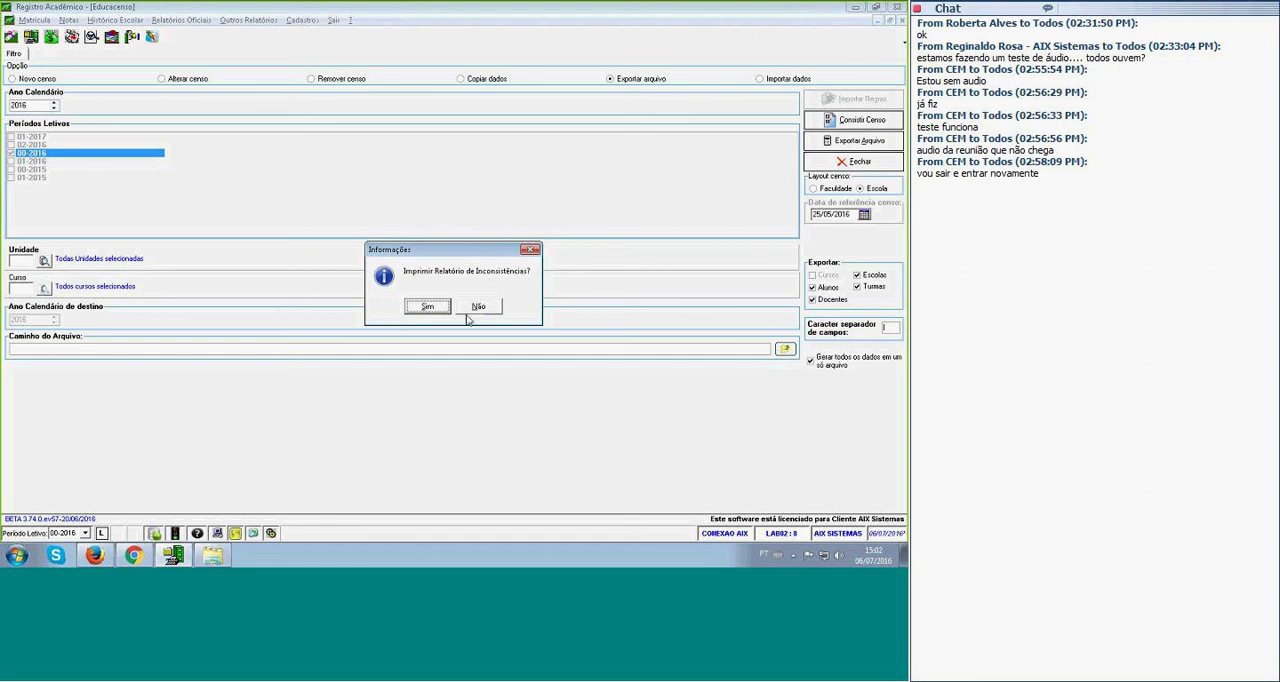
click(425, 307)
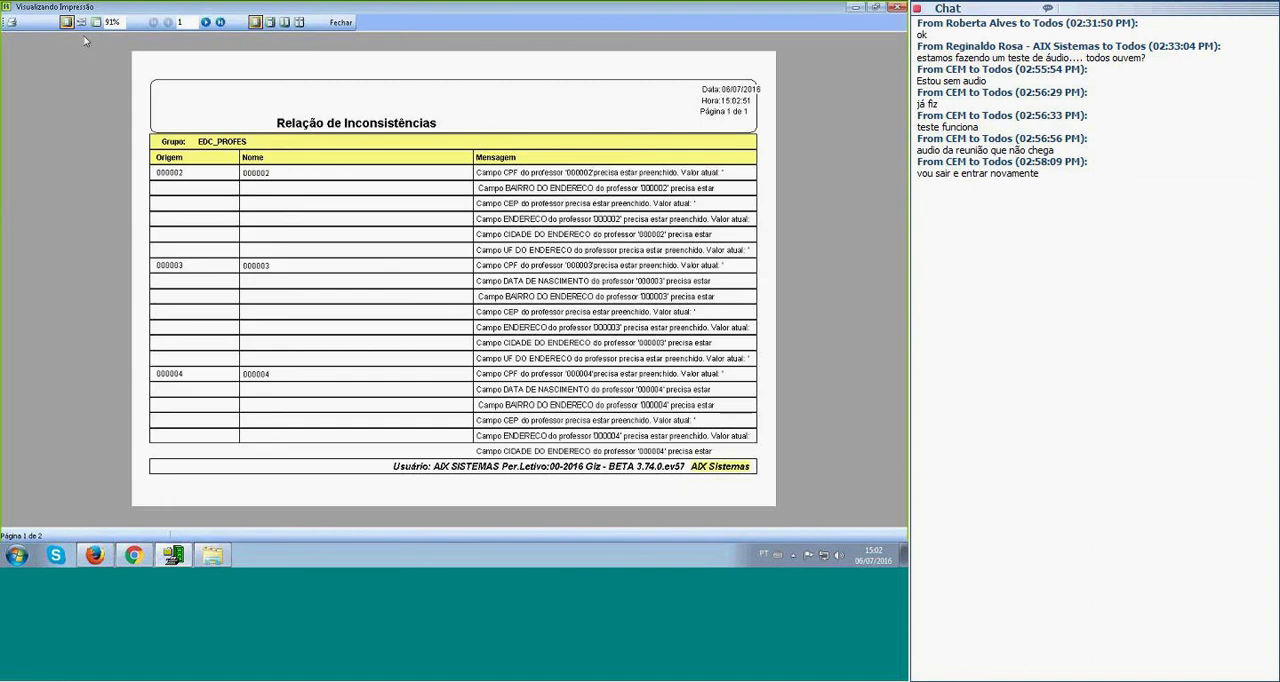
click(81, 22)
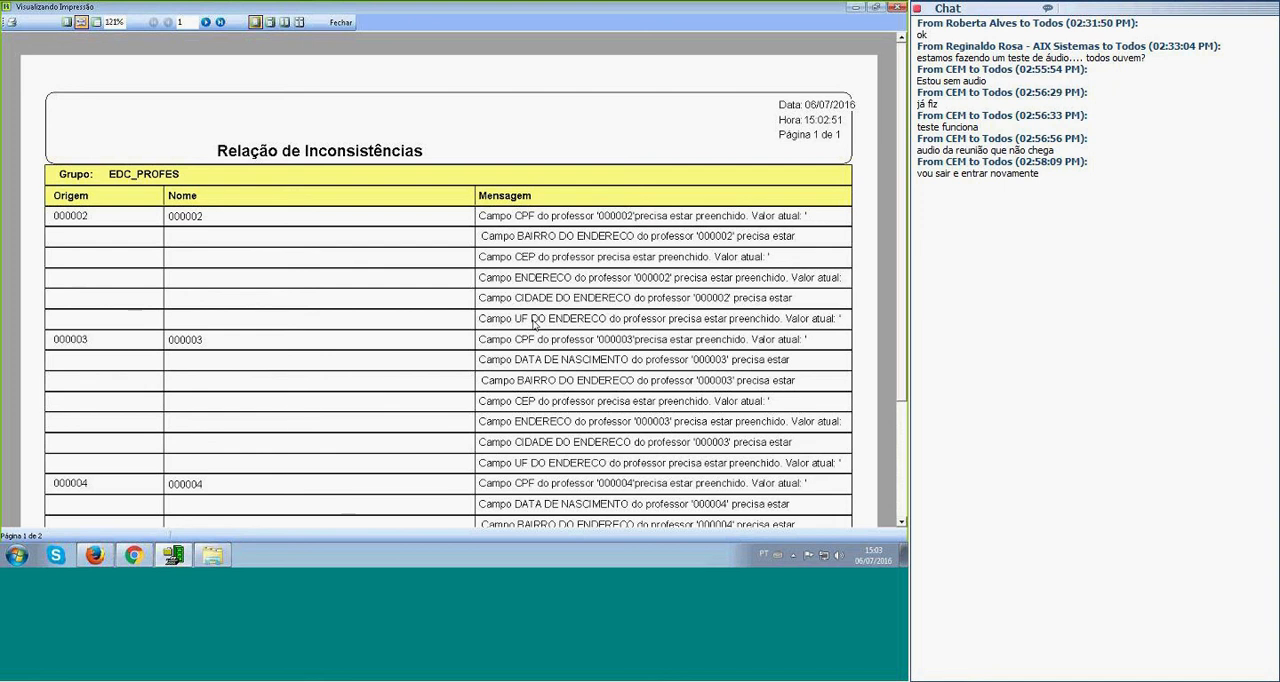
click(205, 22)
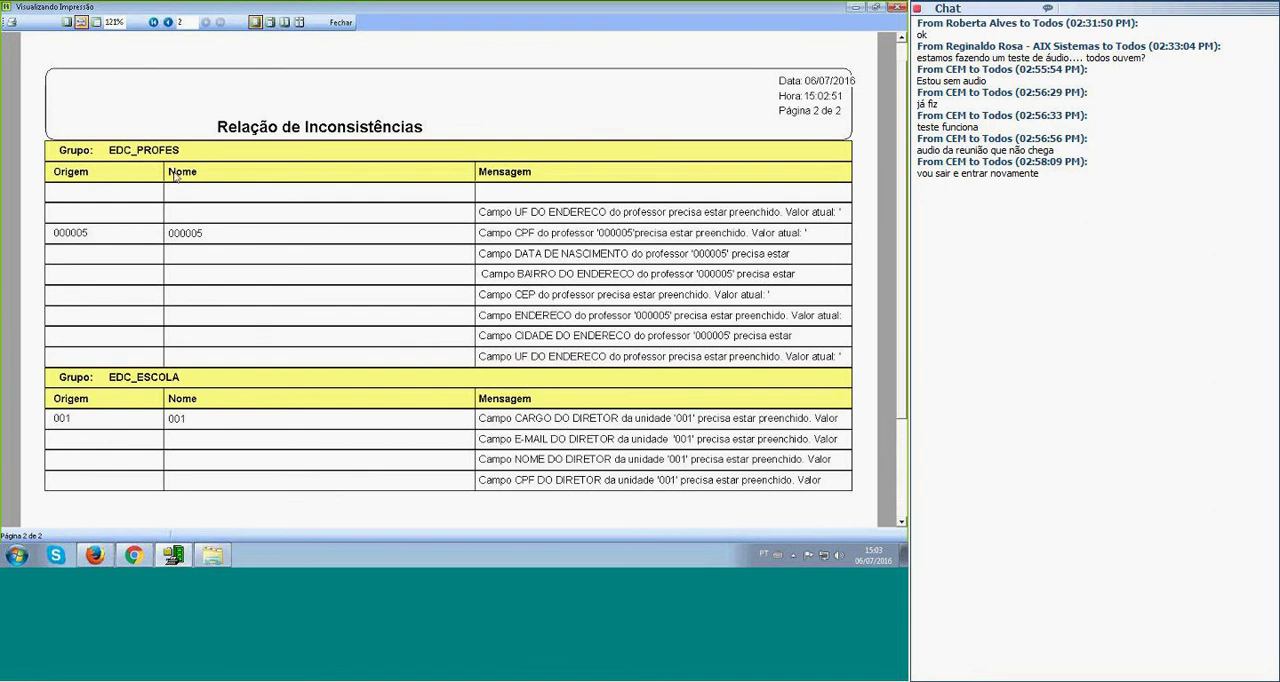
click(167, 21)
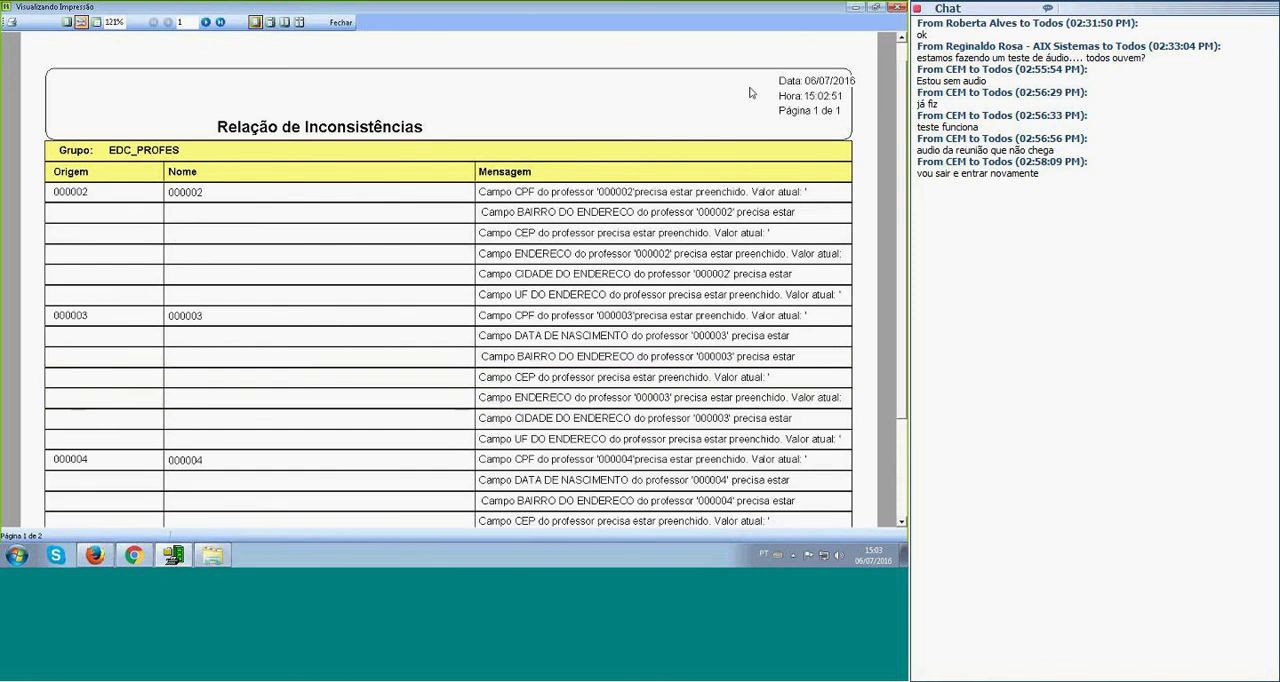
click(341, 21)
Remove the 2016 census for unit 001, Colégio AIX Sistemas.
click(355, 80)
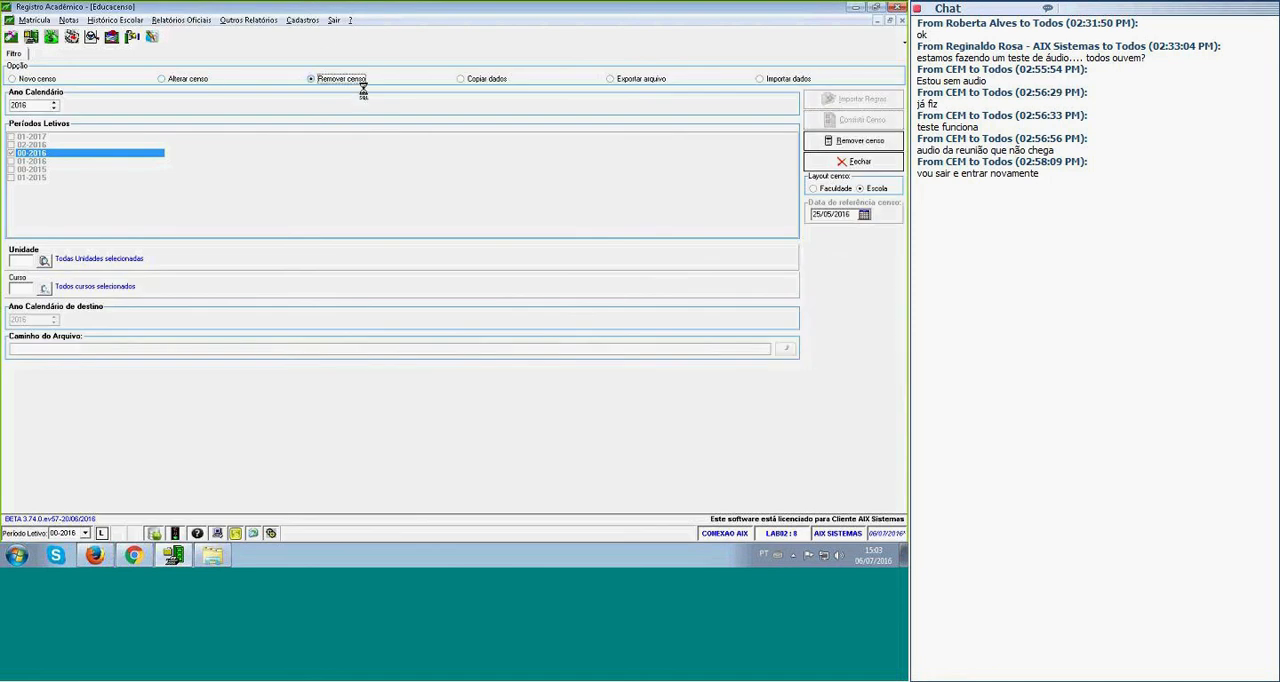
click(22, 263)
text(001)
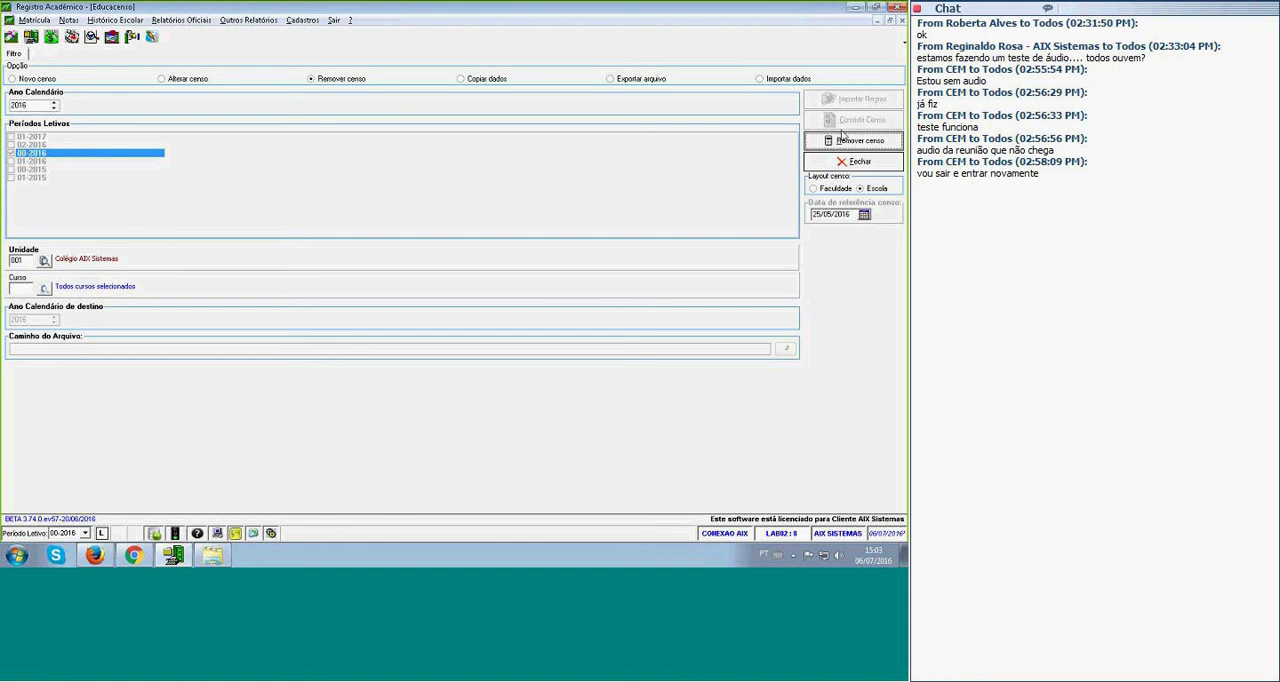
click(842, 141)
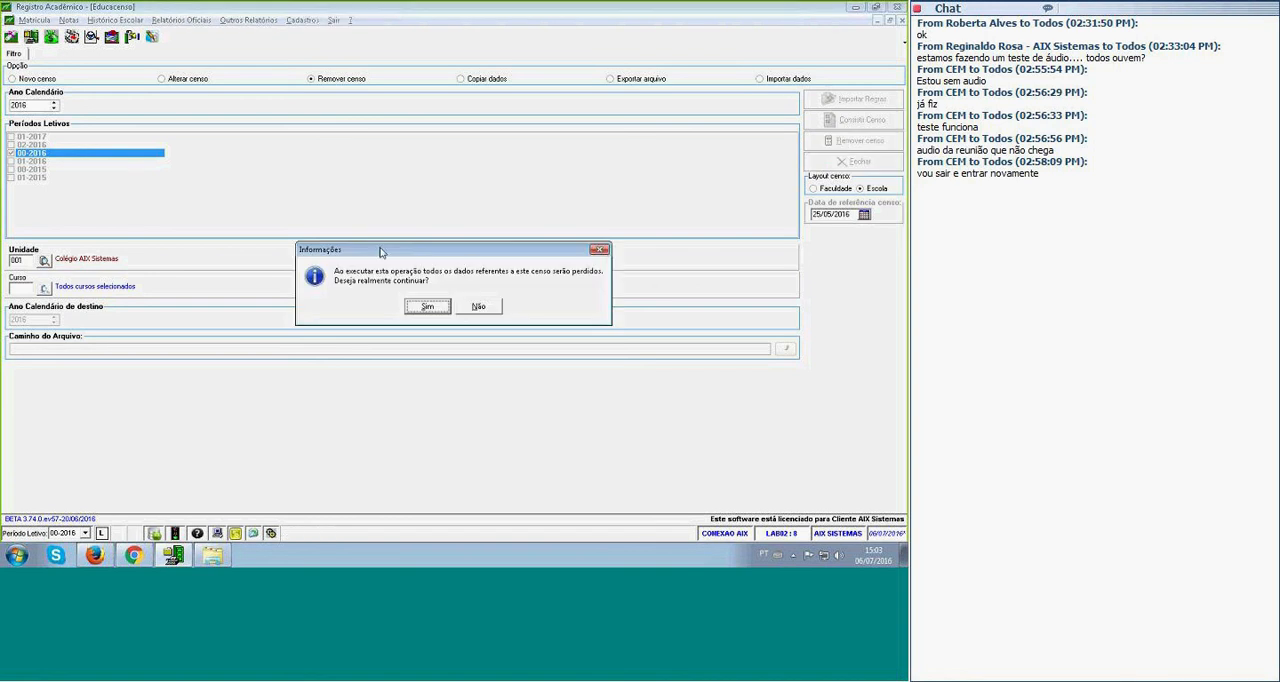
click(432, 309)
click(453, 306)
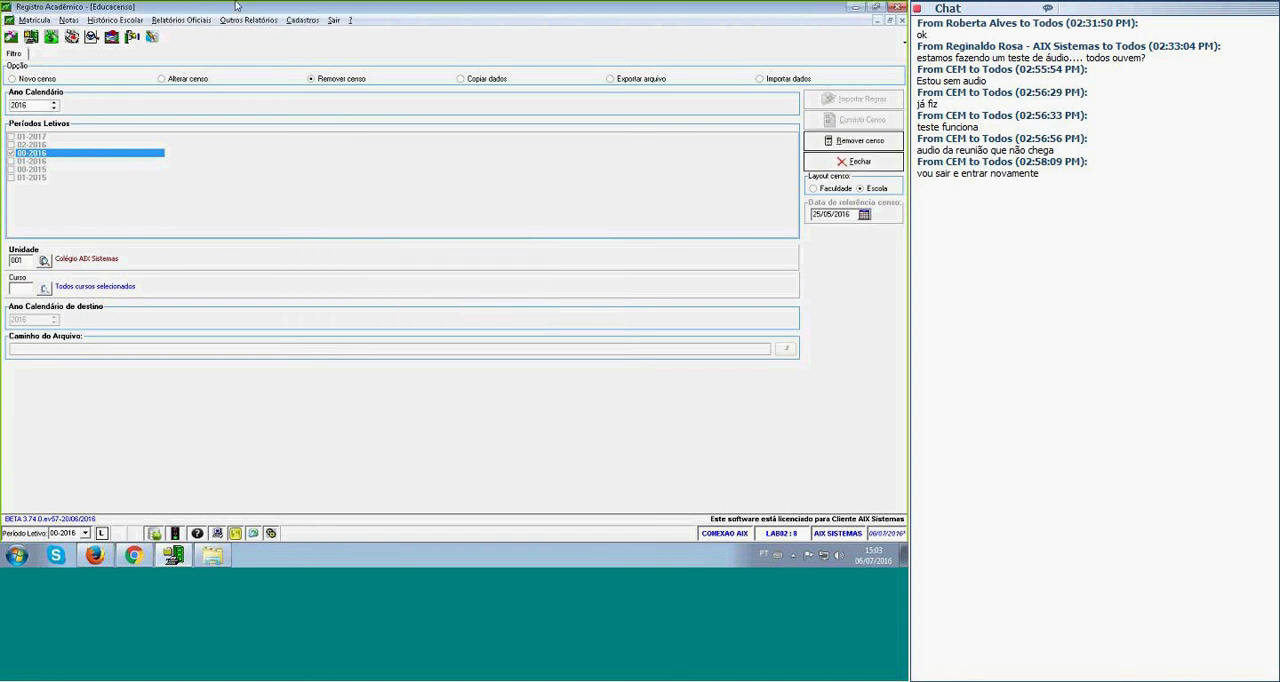
Open Professor 2's registration record, fill in the address from the postal code, add the street number and complement, and save.
click(302, 20)
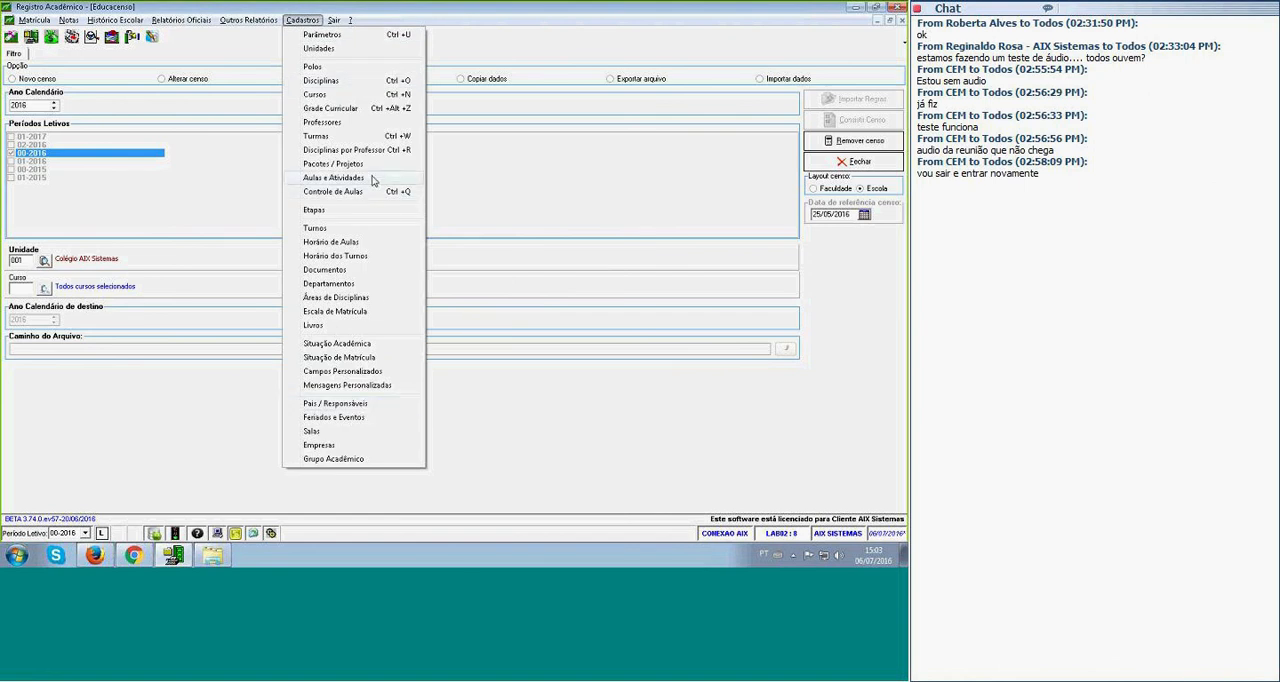
click(374, 136)
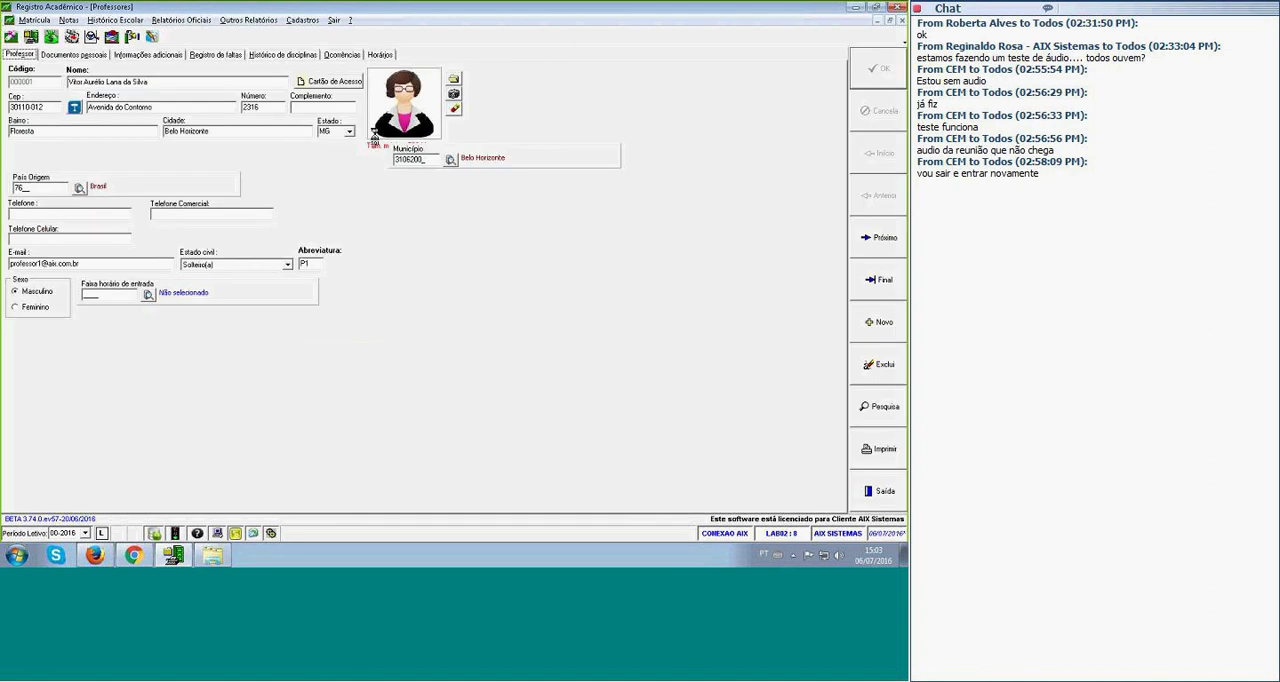
click(884, 238)
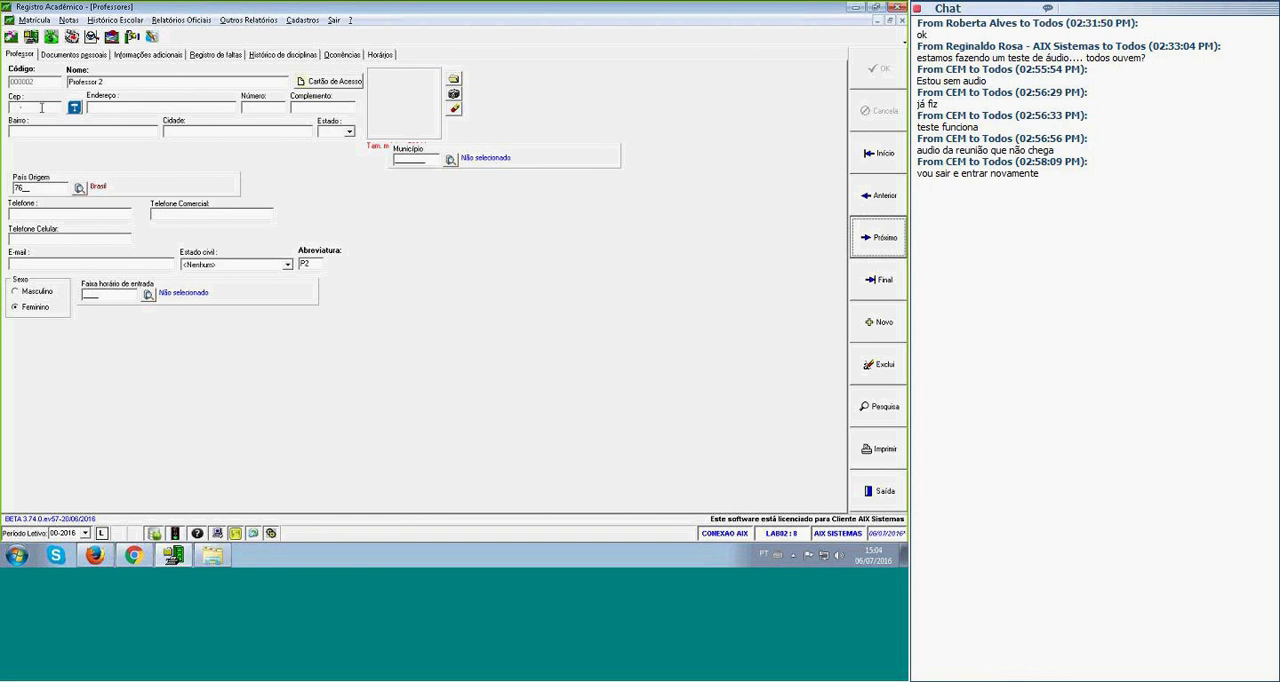
drag(44, 107, 3, 115)
text(31)
key(BackSpace)
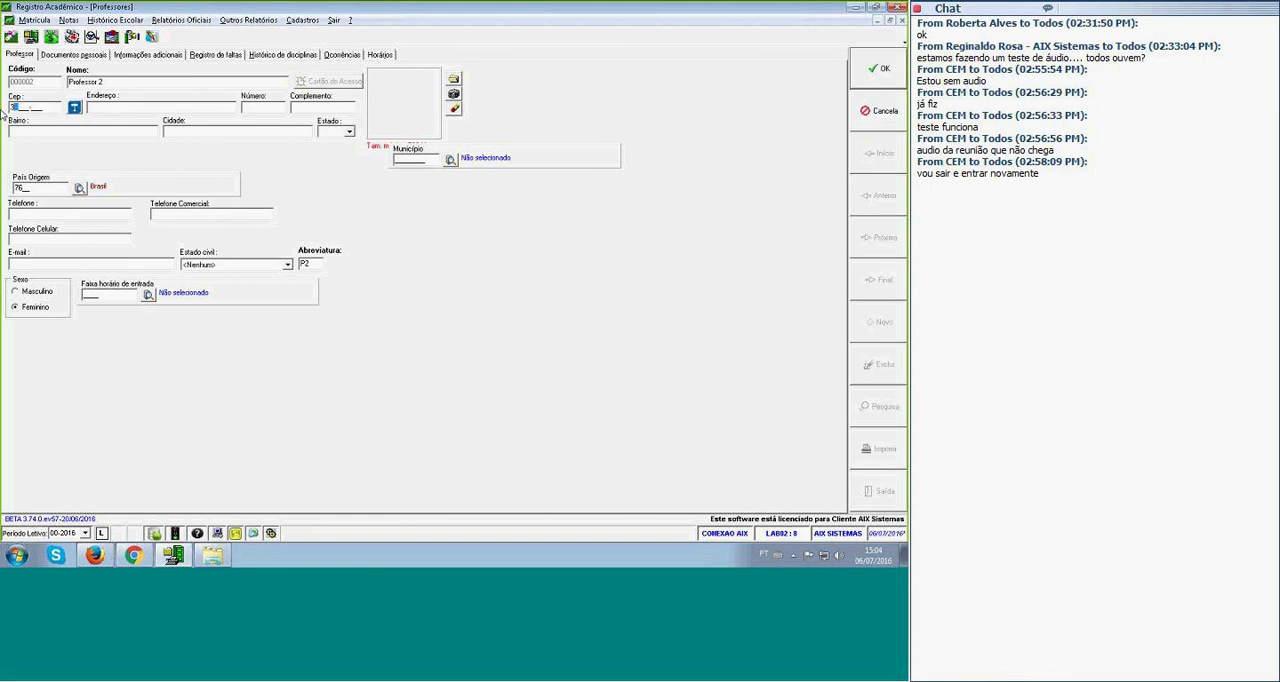
text(0110-013)
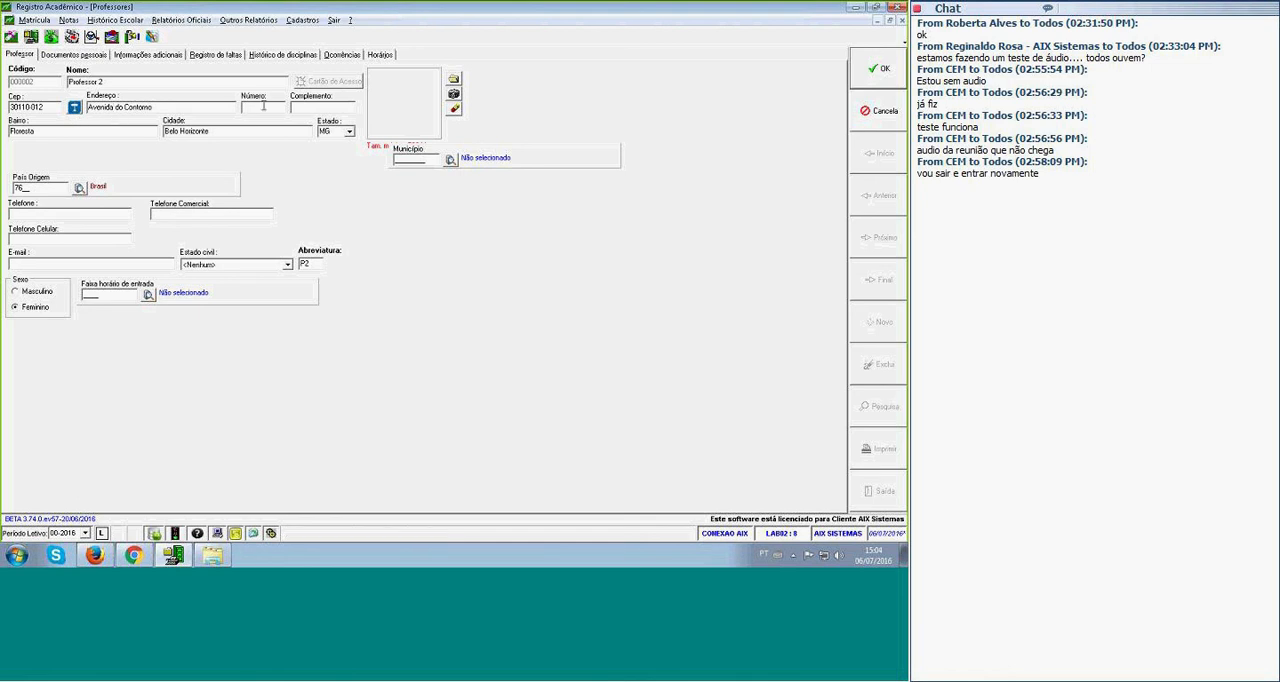
text(231)
text(6)
text(º Andar)
click(879, 68)
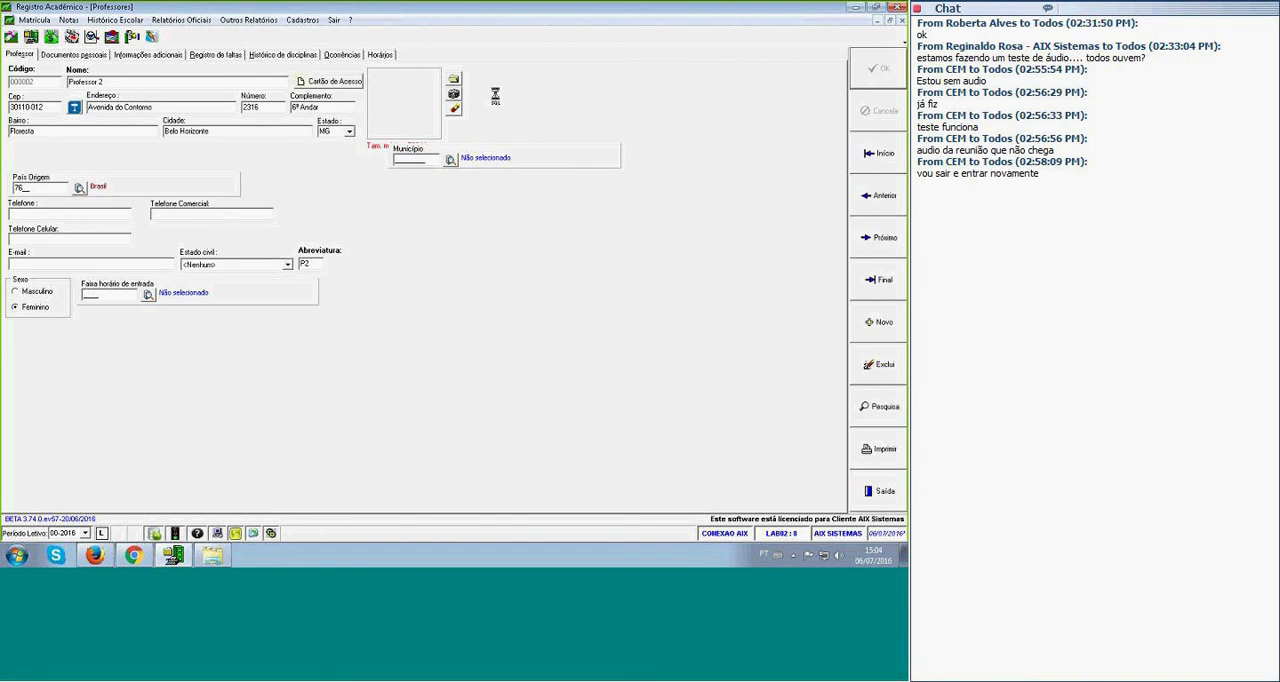
Look up Belo Horizonte as Professor 2's address municipality and save the record.
click(450, 160)
text(beg)
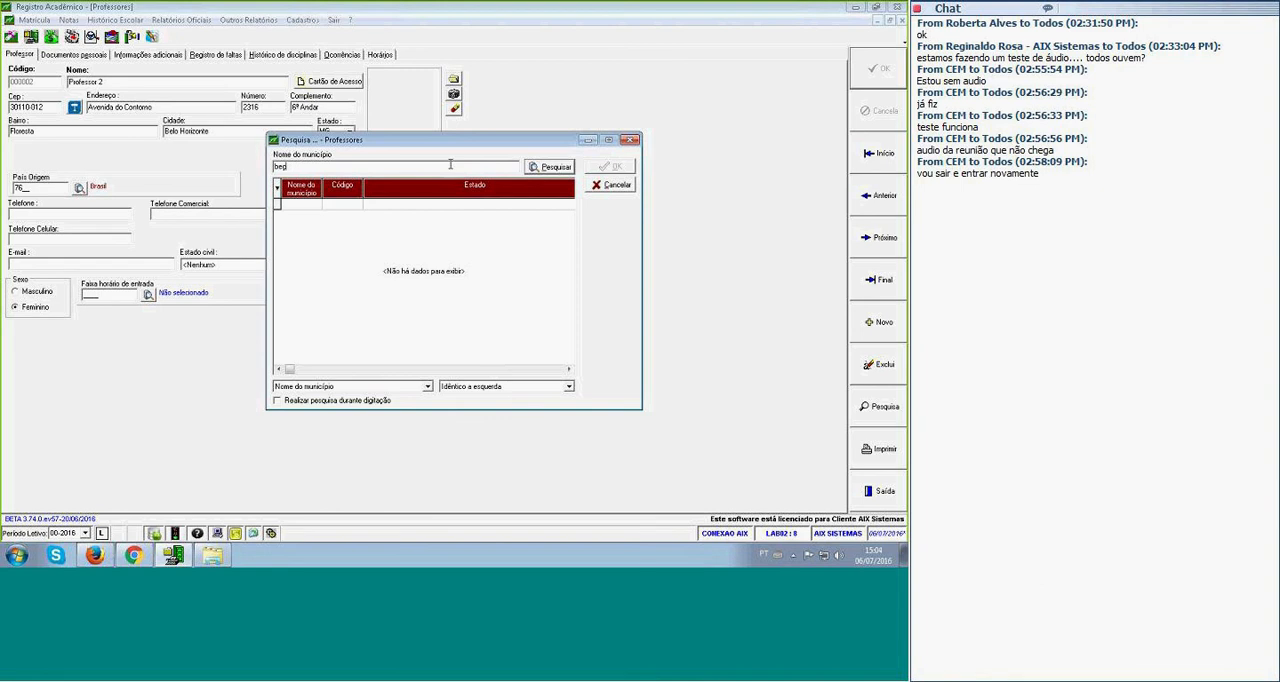
key(BackSpace)
key(Return)
text(h)
key(Return)
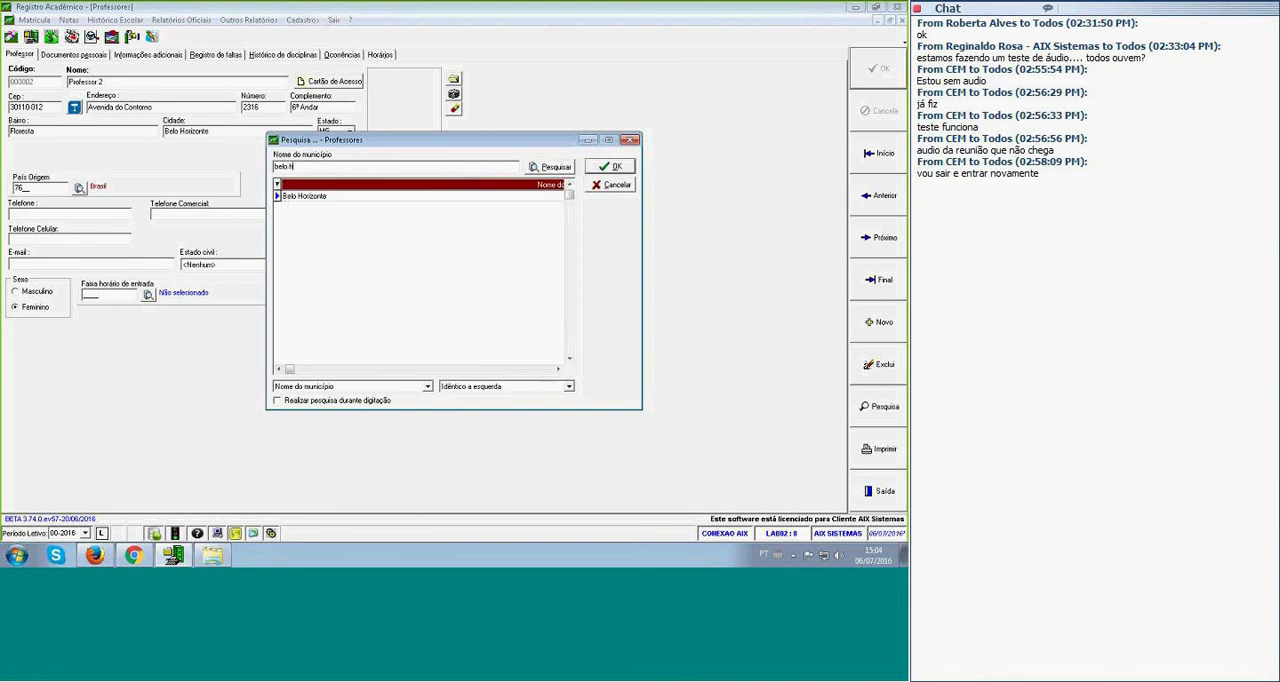
key(Return)
click(888, 82)
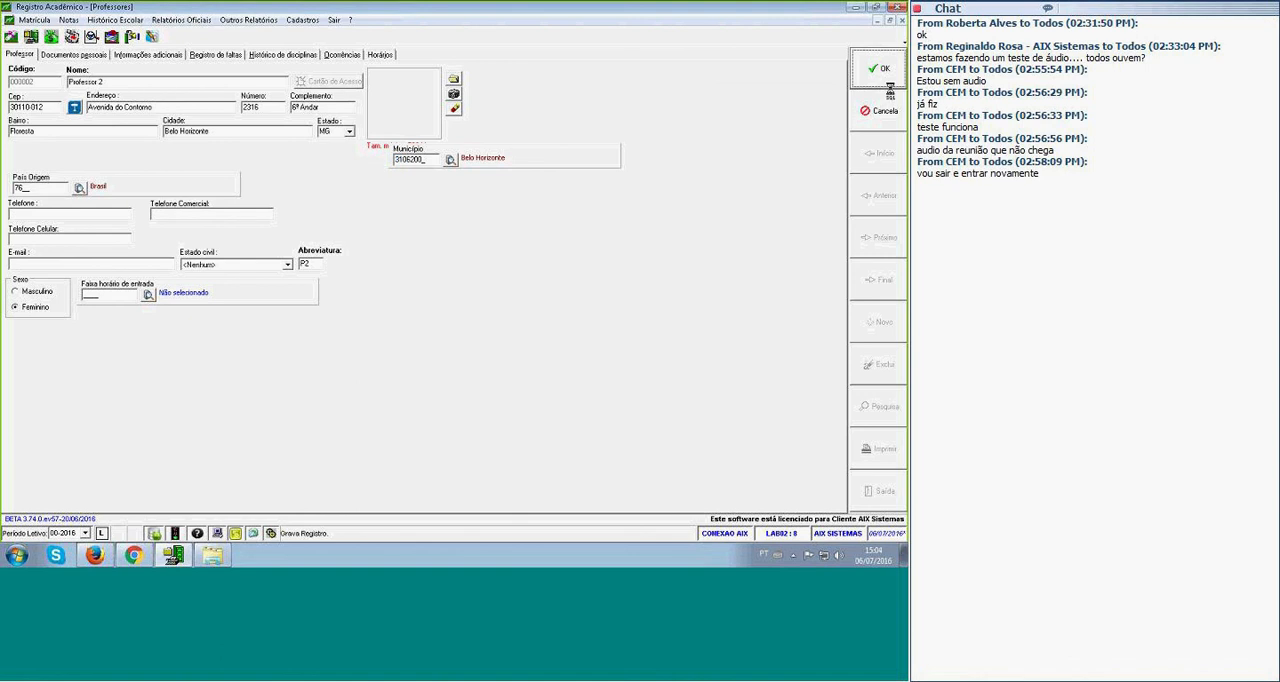
Set Escolaridade to "Com formação de nível superior" in Professor 2's personal documents.
click(50, 57)
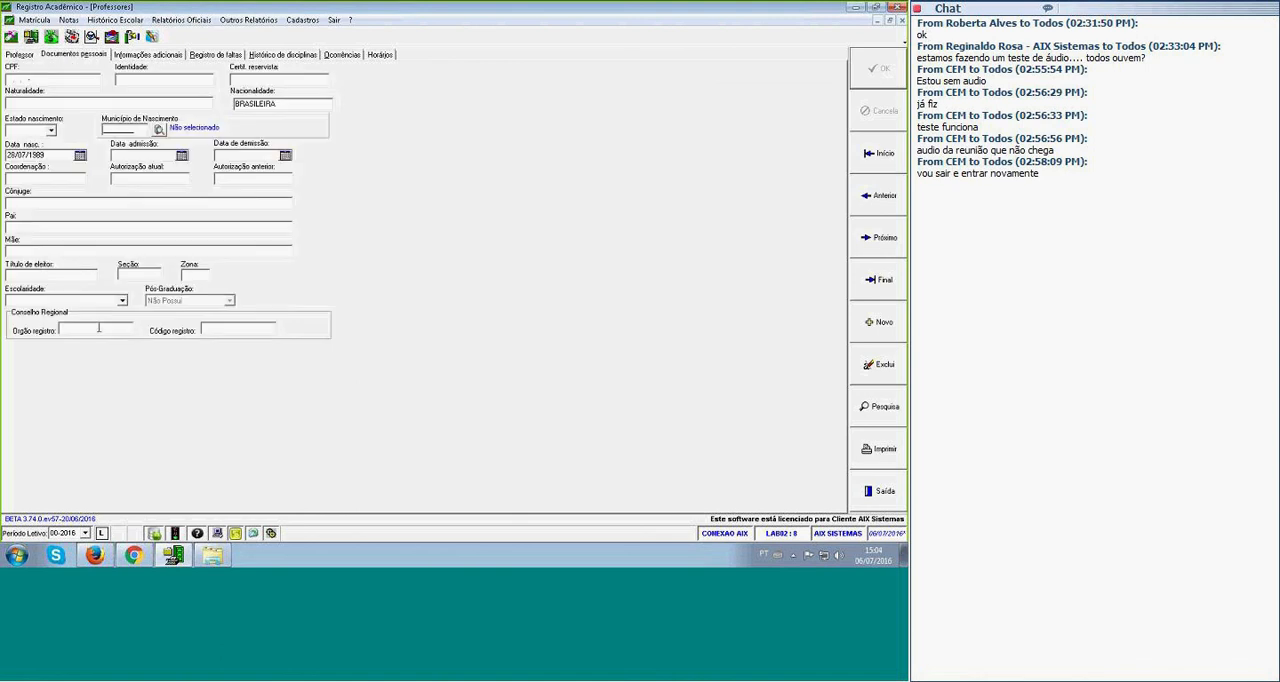
click(122, 301)
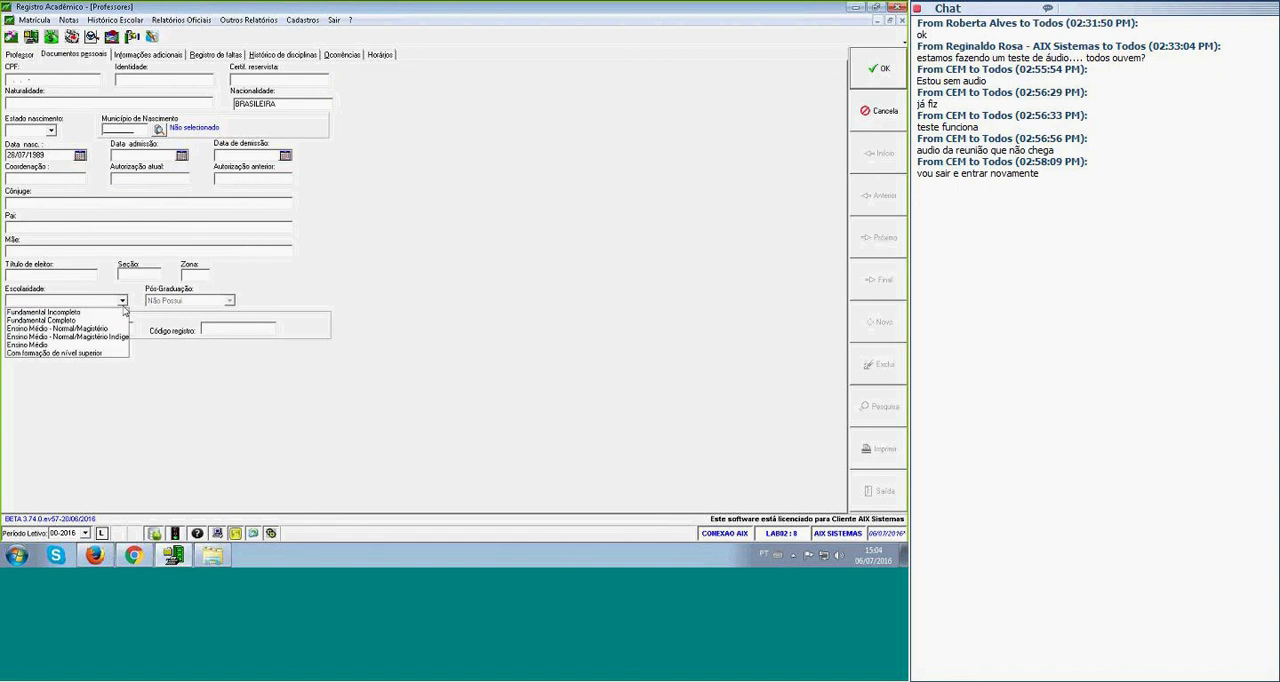
click(61, 355)
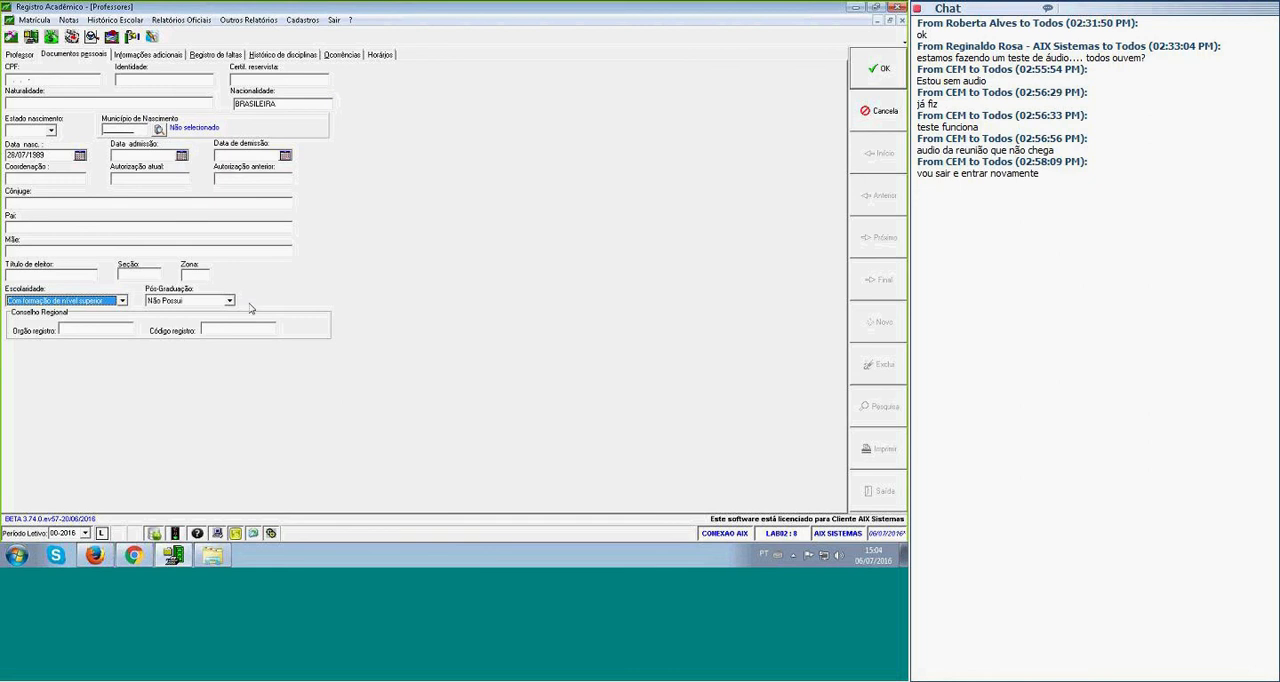
Search municipalities for "uber", assign Uberlândia as Professor 2's birth municipality, and save the record.
click(158, 130)
text(uber)
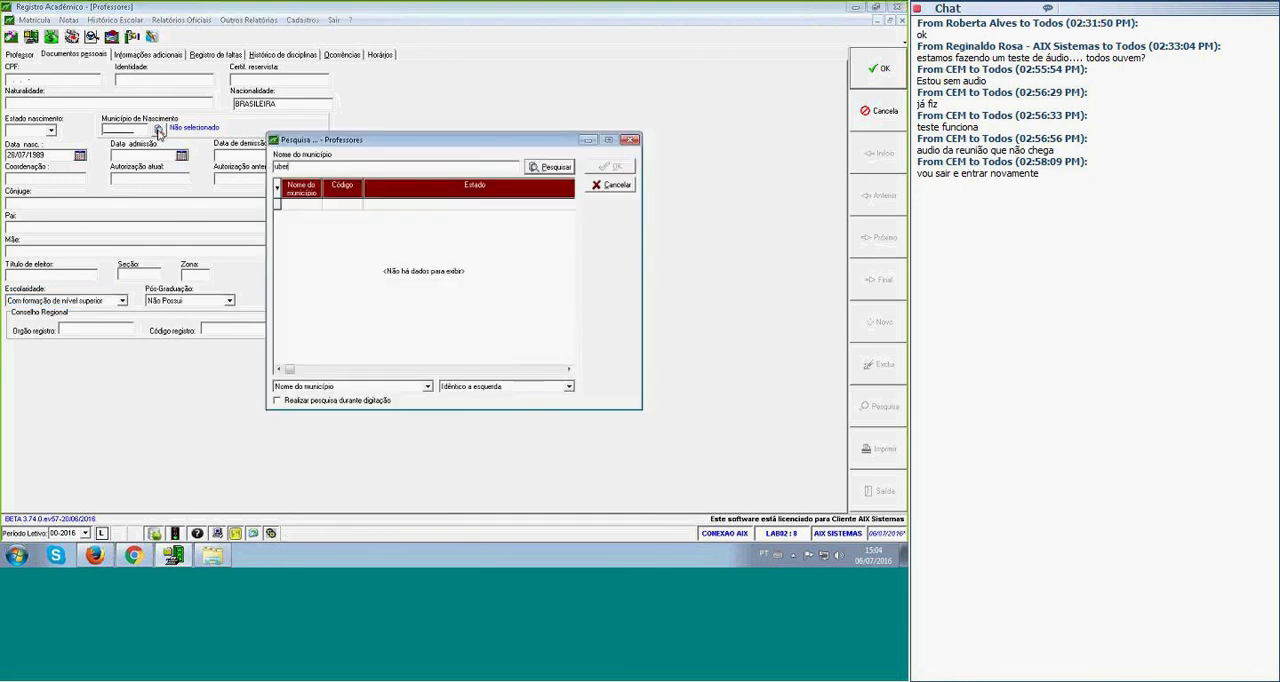
key(Return)
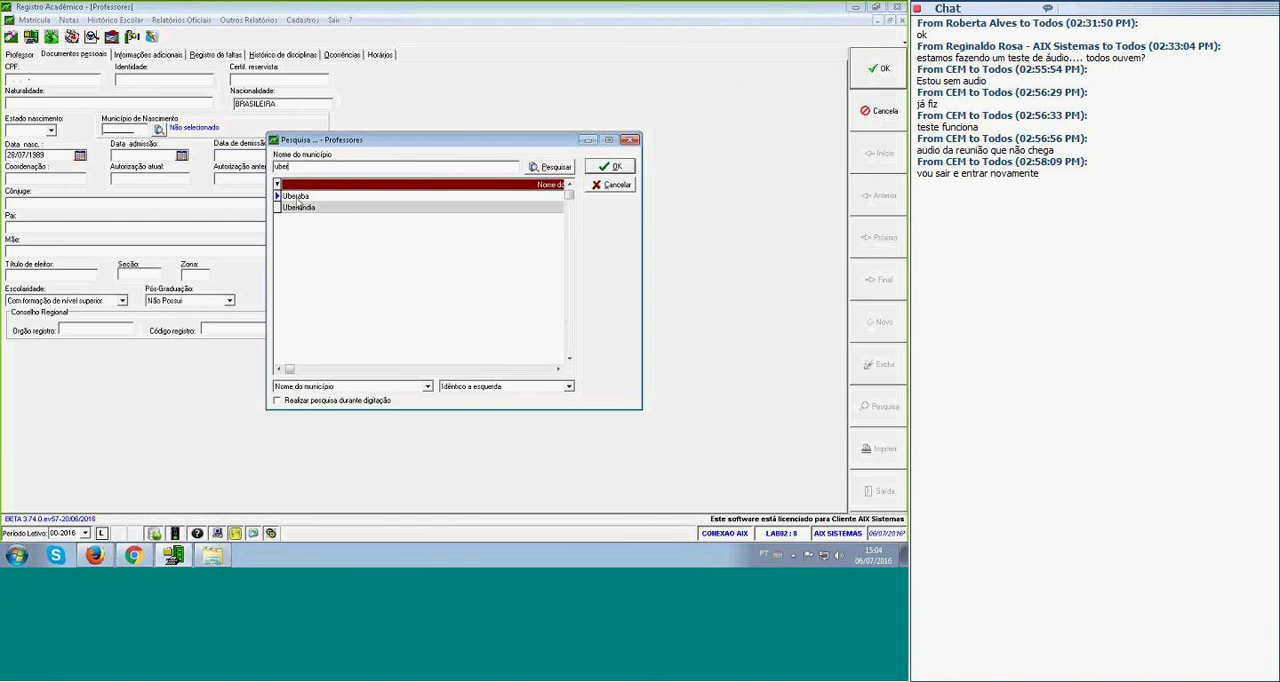
click(298, 208)
double_click(298, 209)
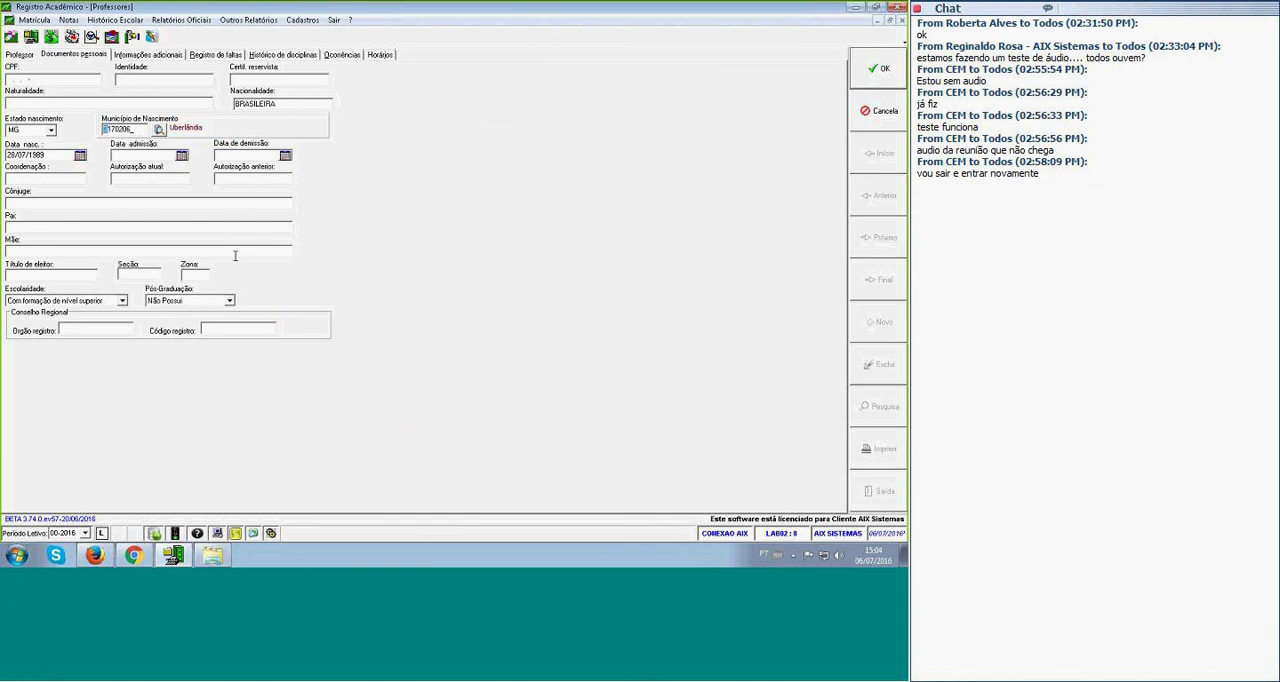
click(856, 67)
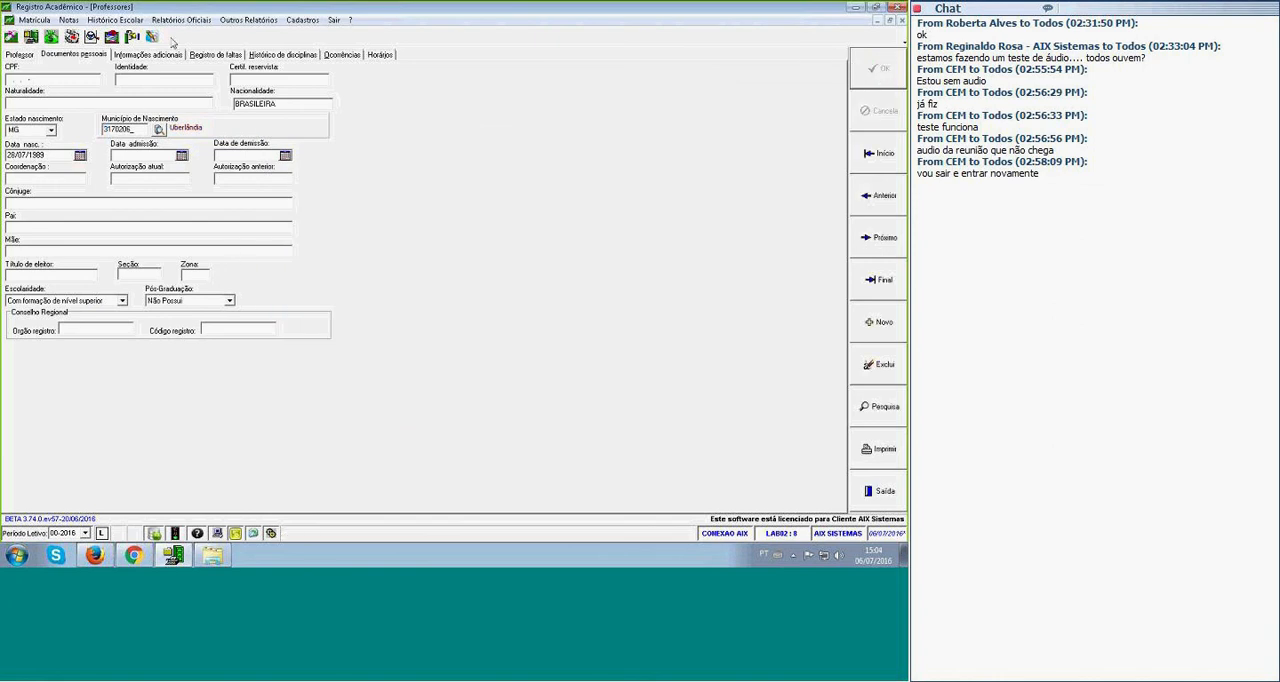
Set Professor 2's higher-education data to situation Concluído, start year 2003, completion year 2006 and institution type Privada.
click(150, 55)
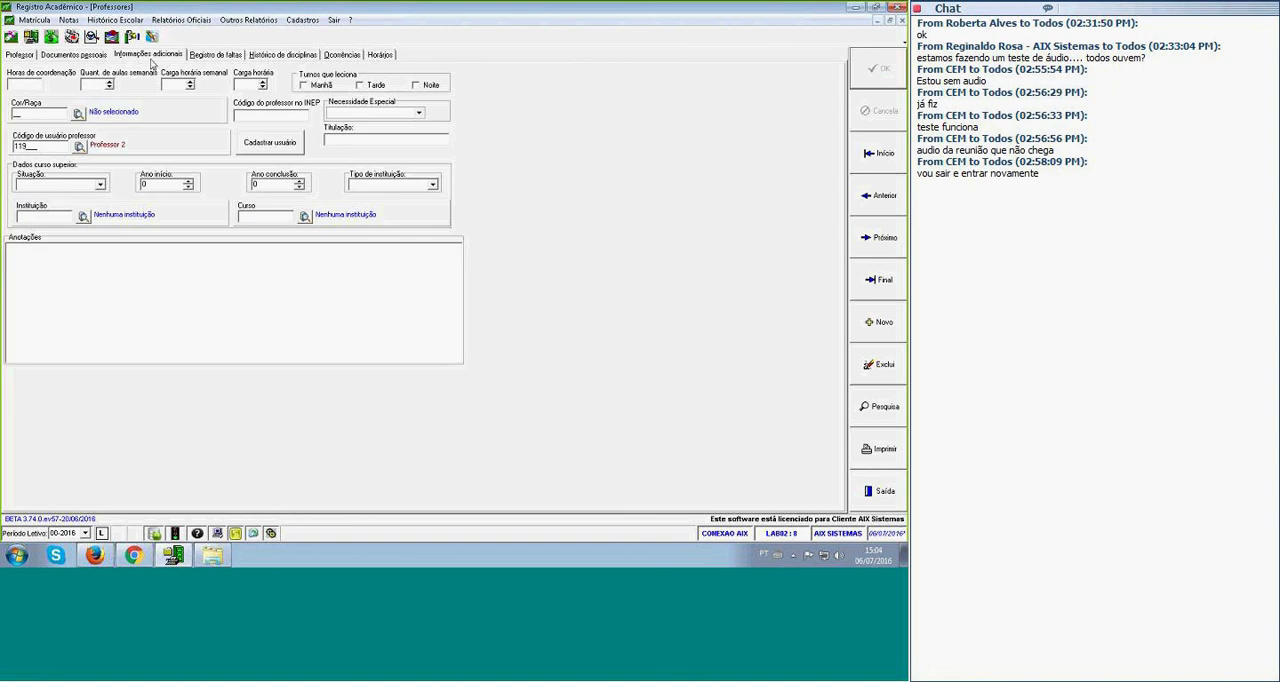
click(100, 184)
click(37, 204)
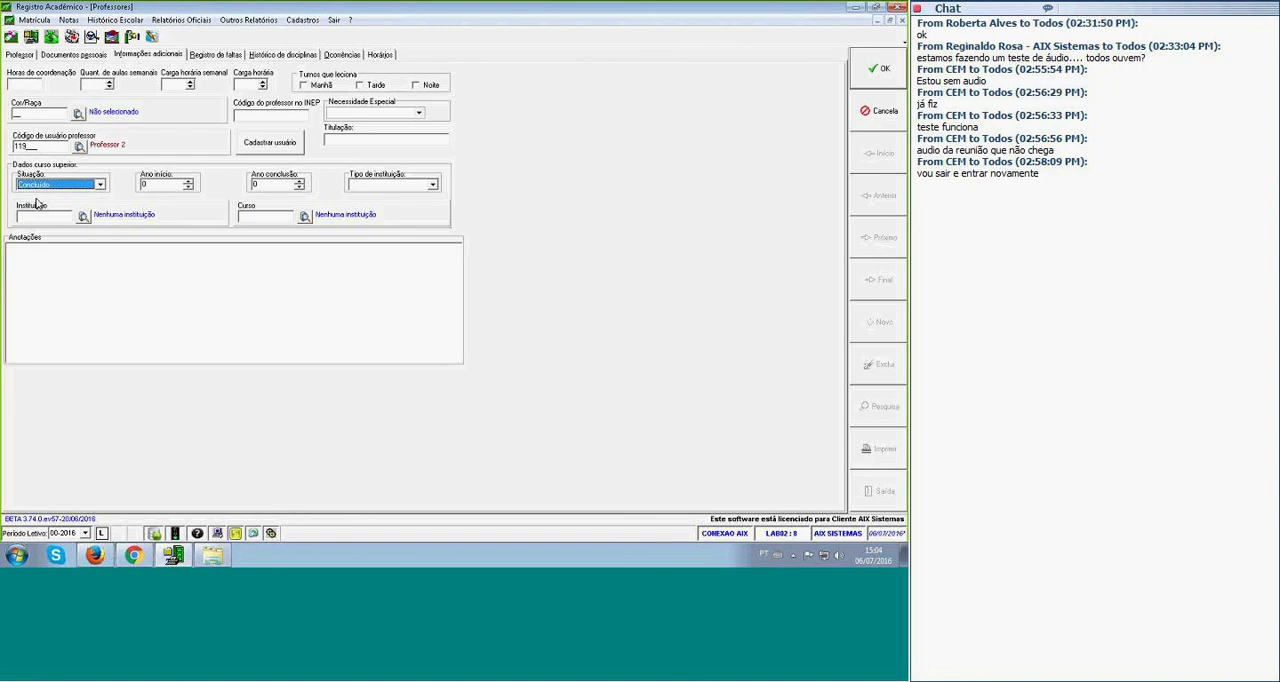
drag(172, 186, 67, 184)
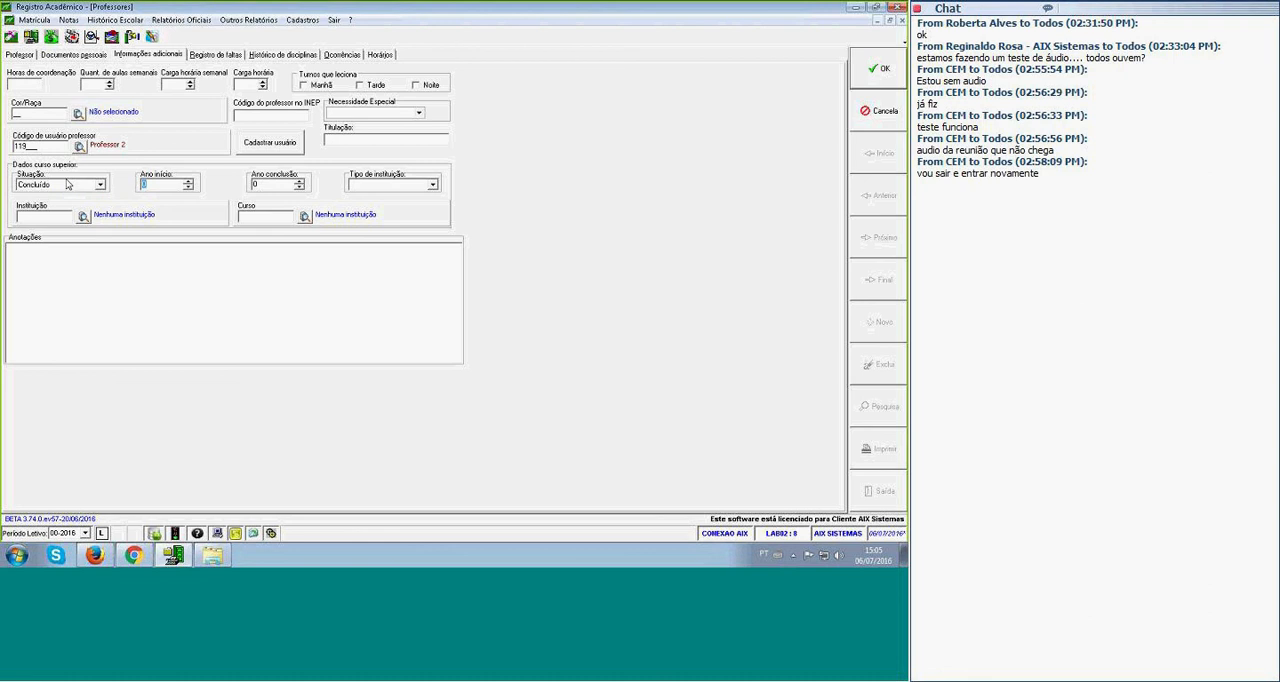
text(2003)
key(Tab)
text(2006)
key(Tab)
click(375, 186)
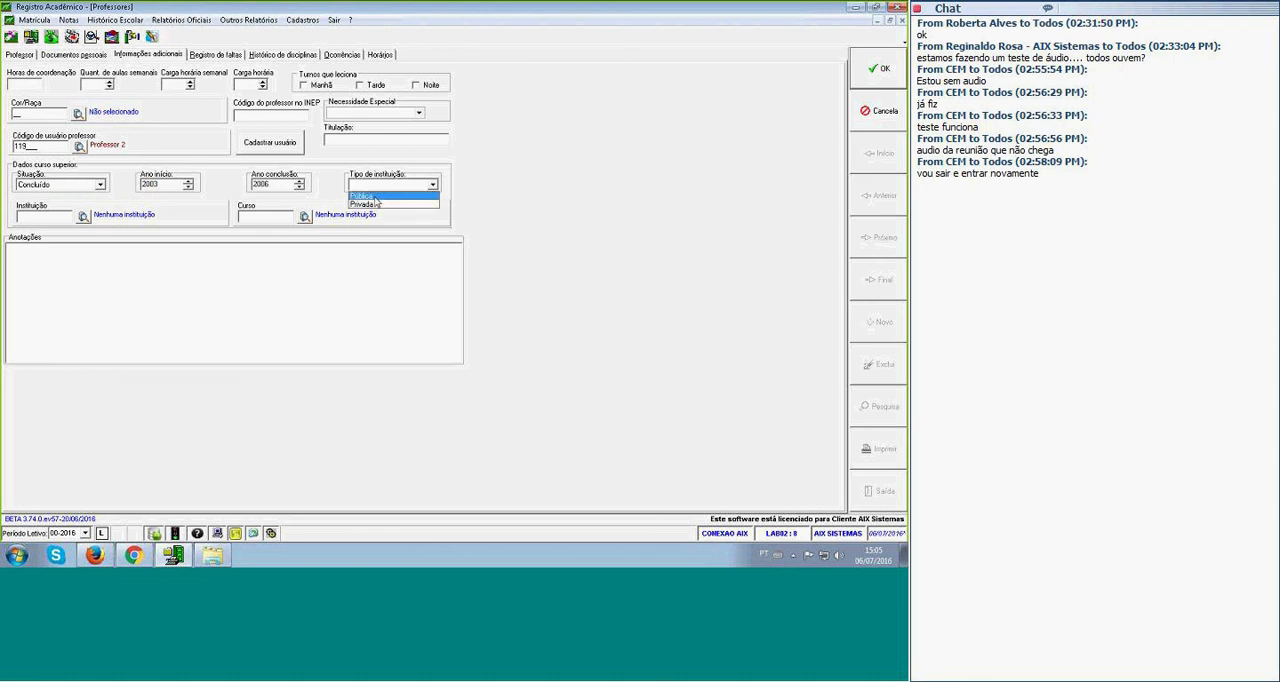
click(362, 204)
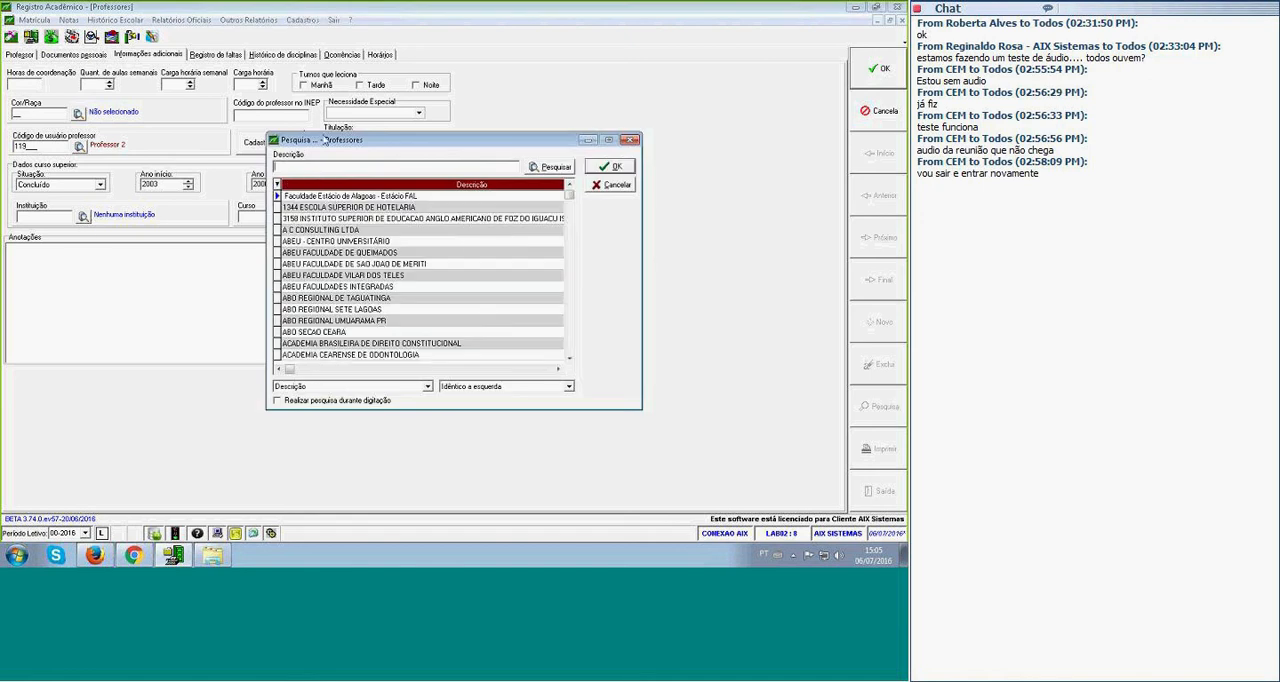
Search institutions for "new" using Texto contido matching and assign Centro Universitário Newton Paiva as Professor 2's institution.
text(mi)
click(475, 386)
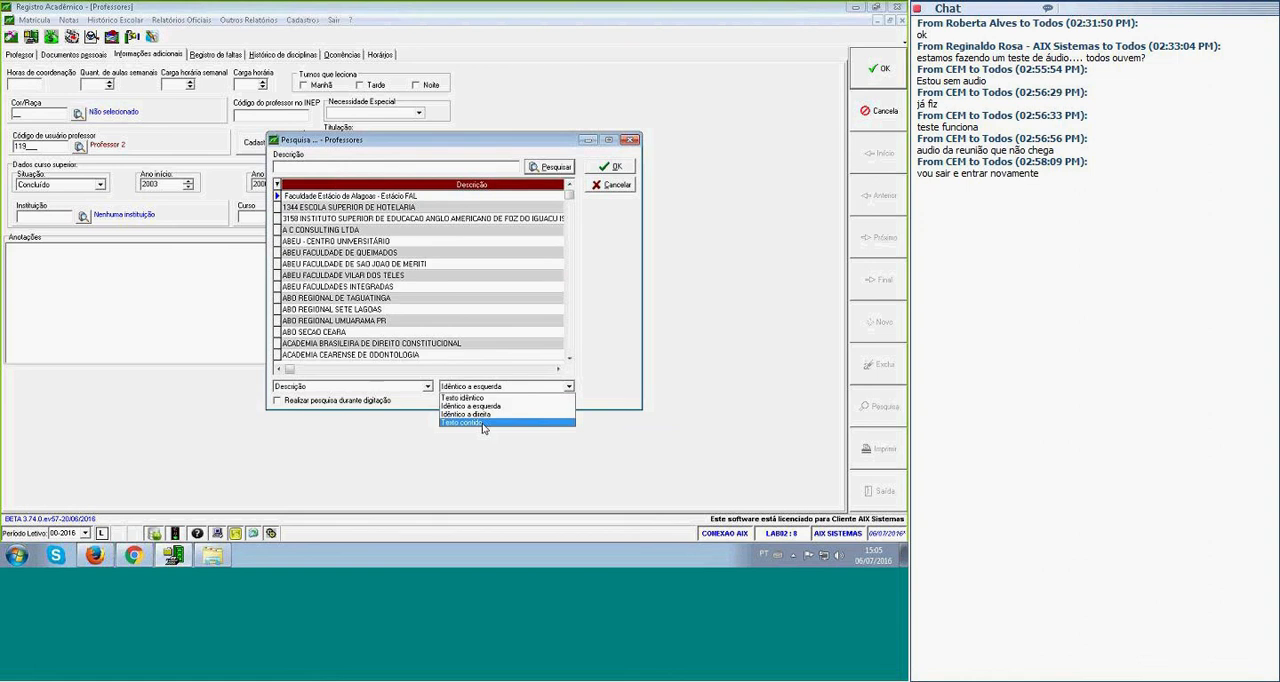
click(482, 423)
click(375, 168)
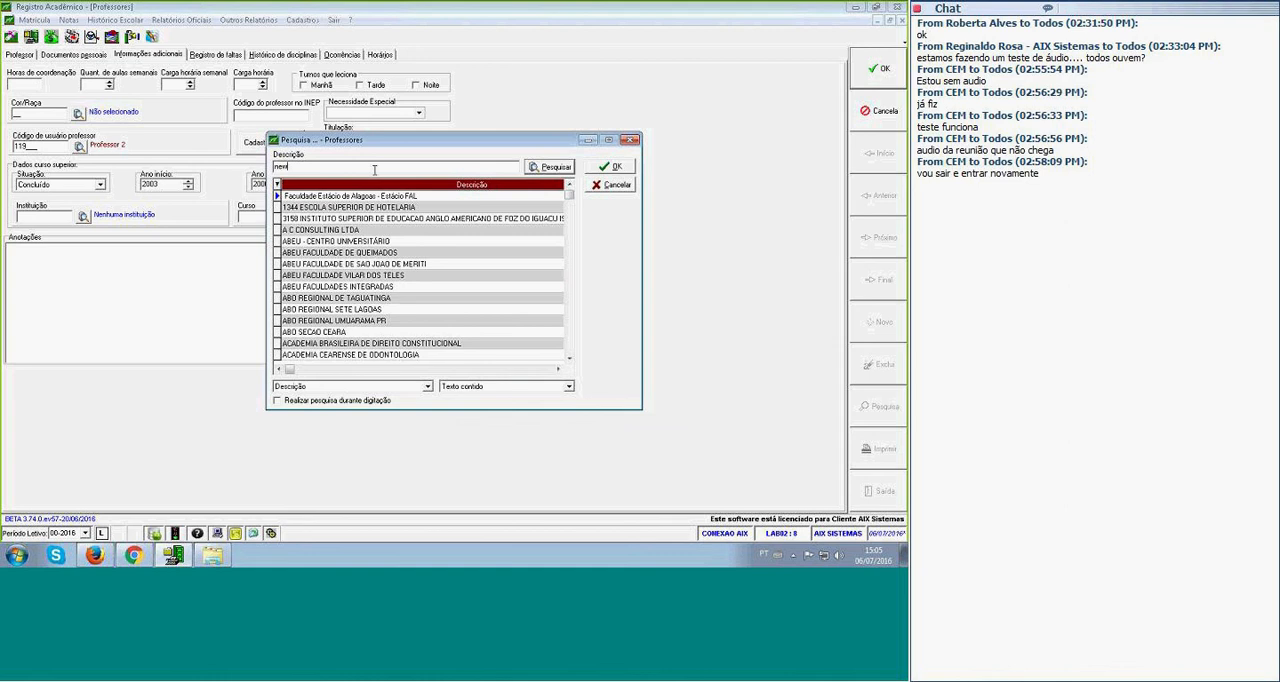
key(Return)
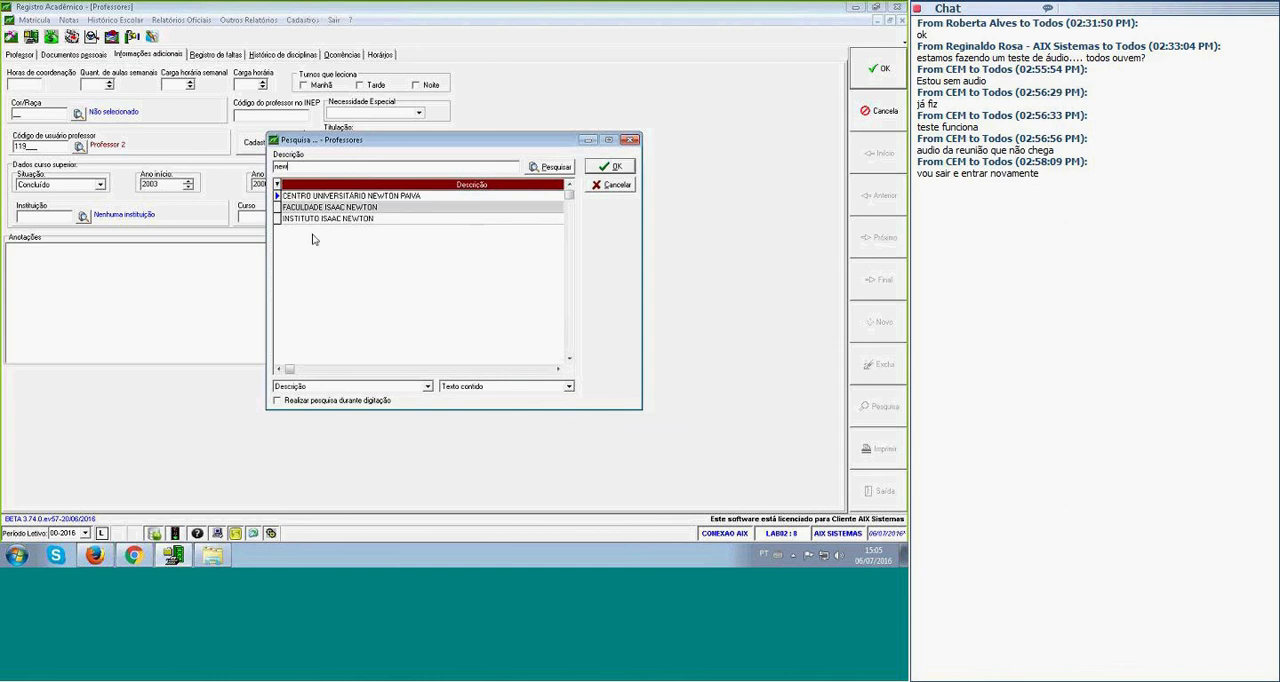
double_click(322, 196)
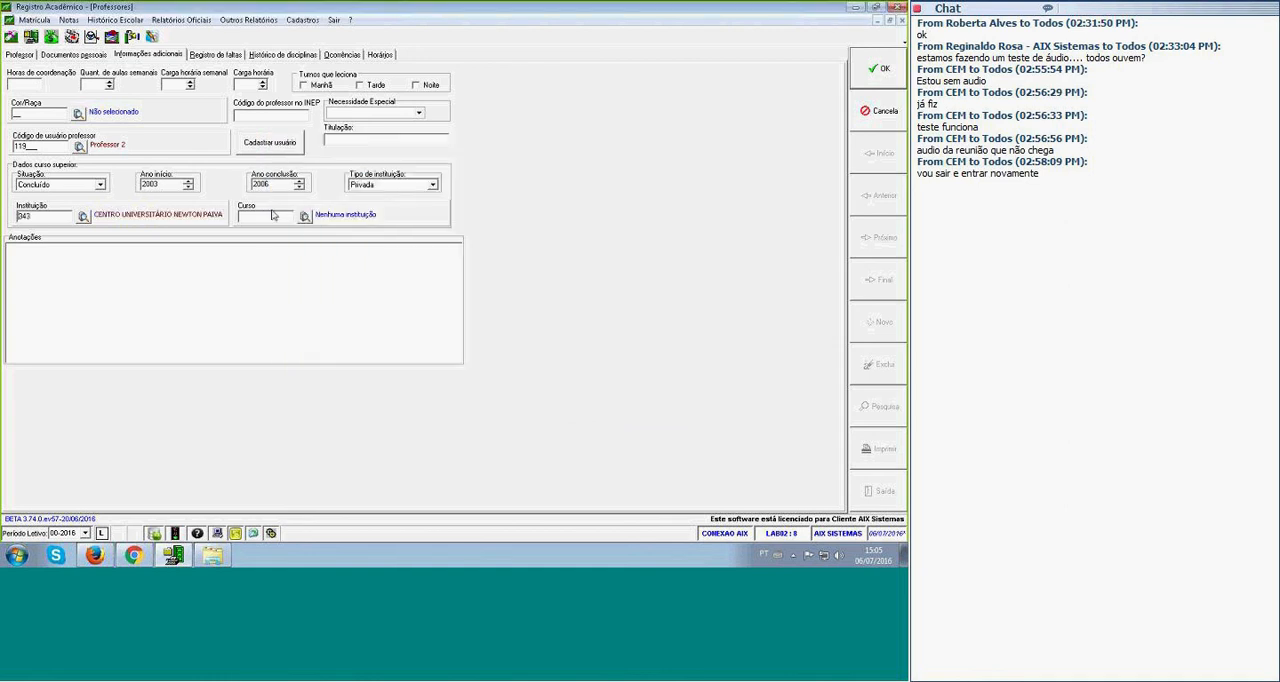
Look up Informática - Licenciatura as Professor 2's course and save the record.
click(306, 219)
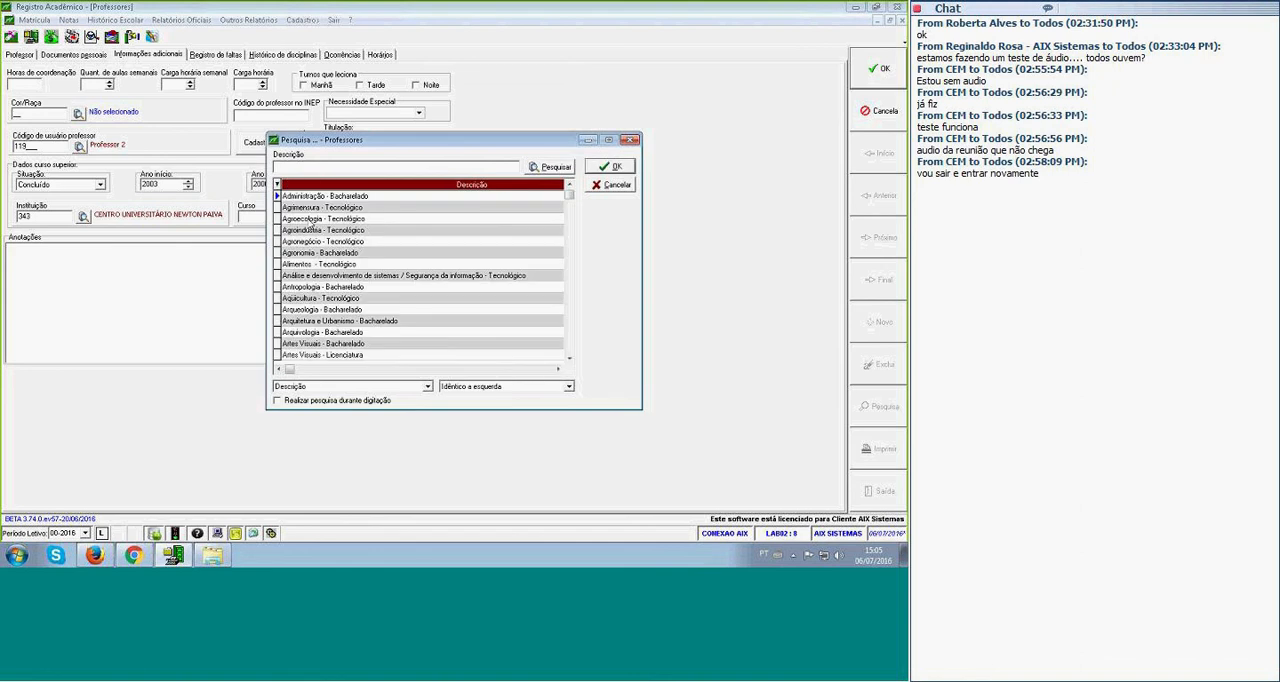
text(tec)
key(Return)
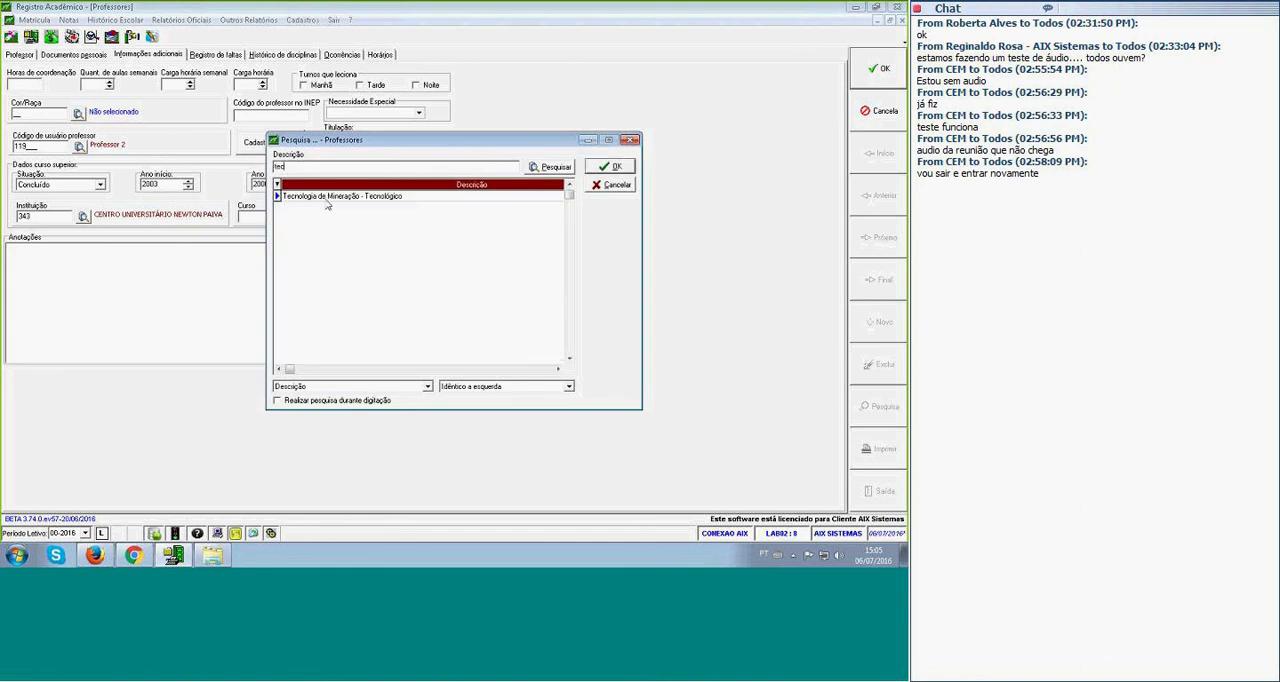
text(in)
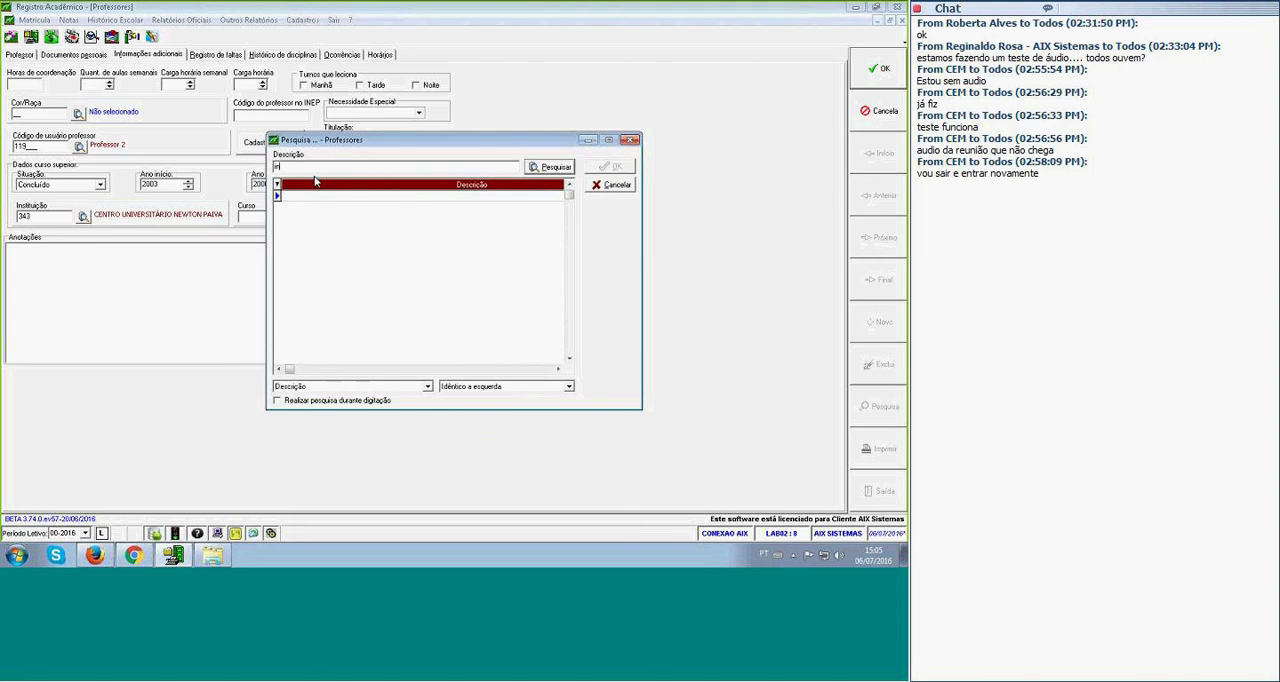
key(Return)
key(Return)
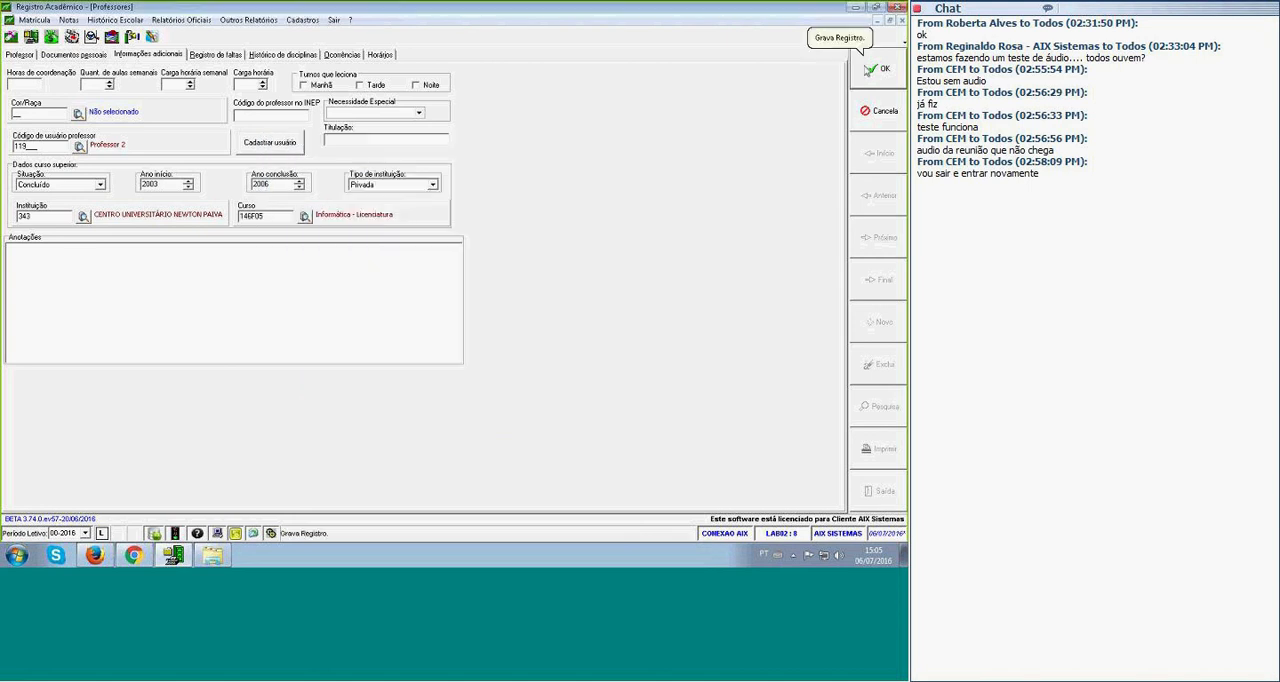
click(870, 68)
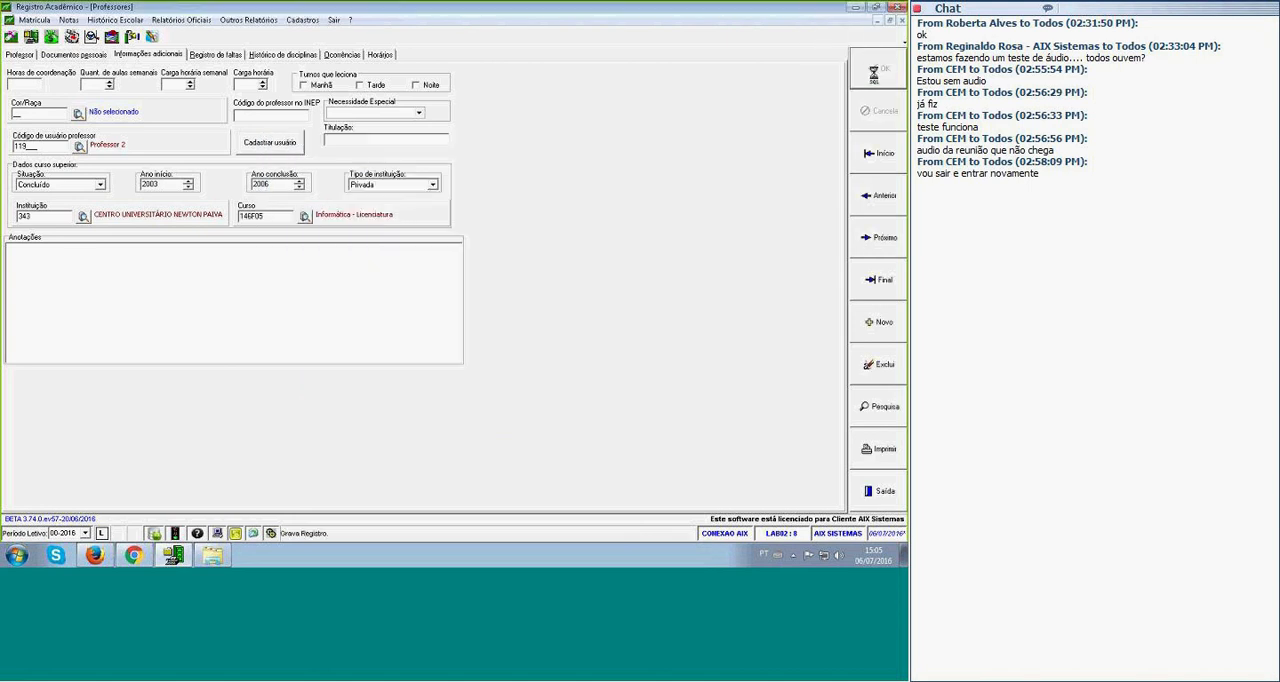
Close the teacher record and generate a new 2016 census for period 00-2016 and unit 001 Colégio AIX Sistemas.
click(902, 20)
click(36, 79)
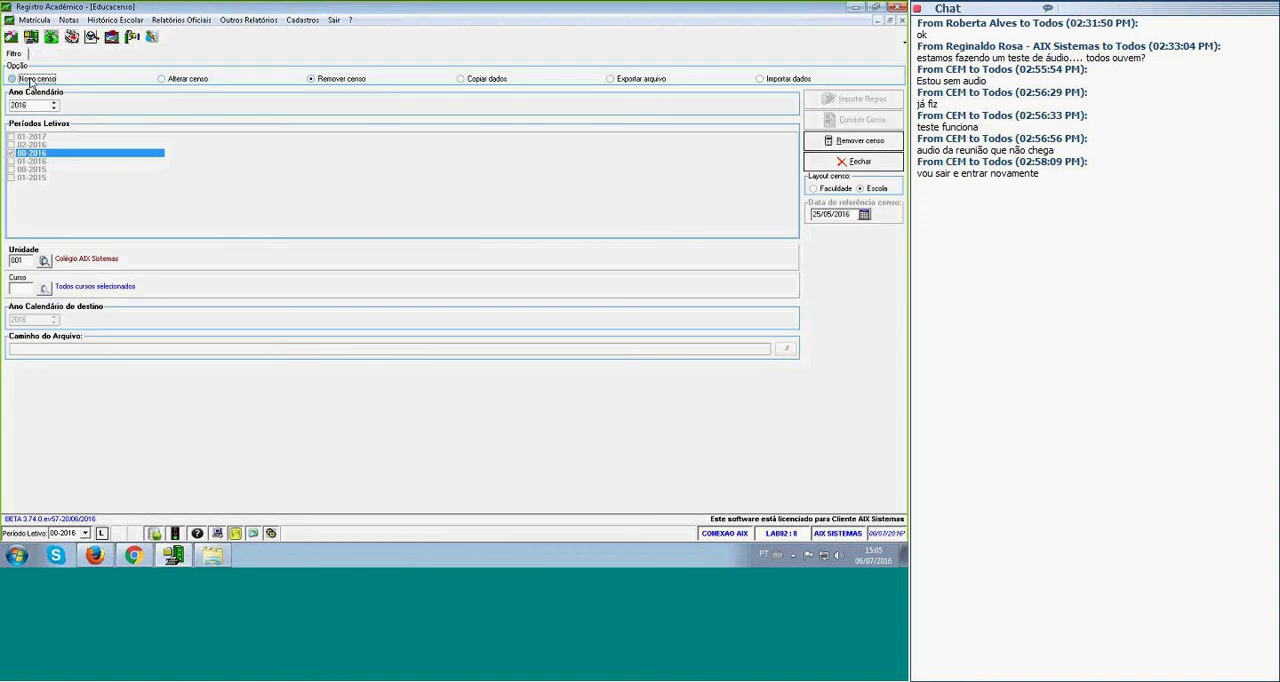
click(11, 153)
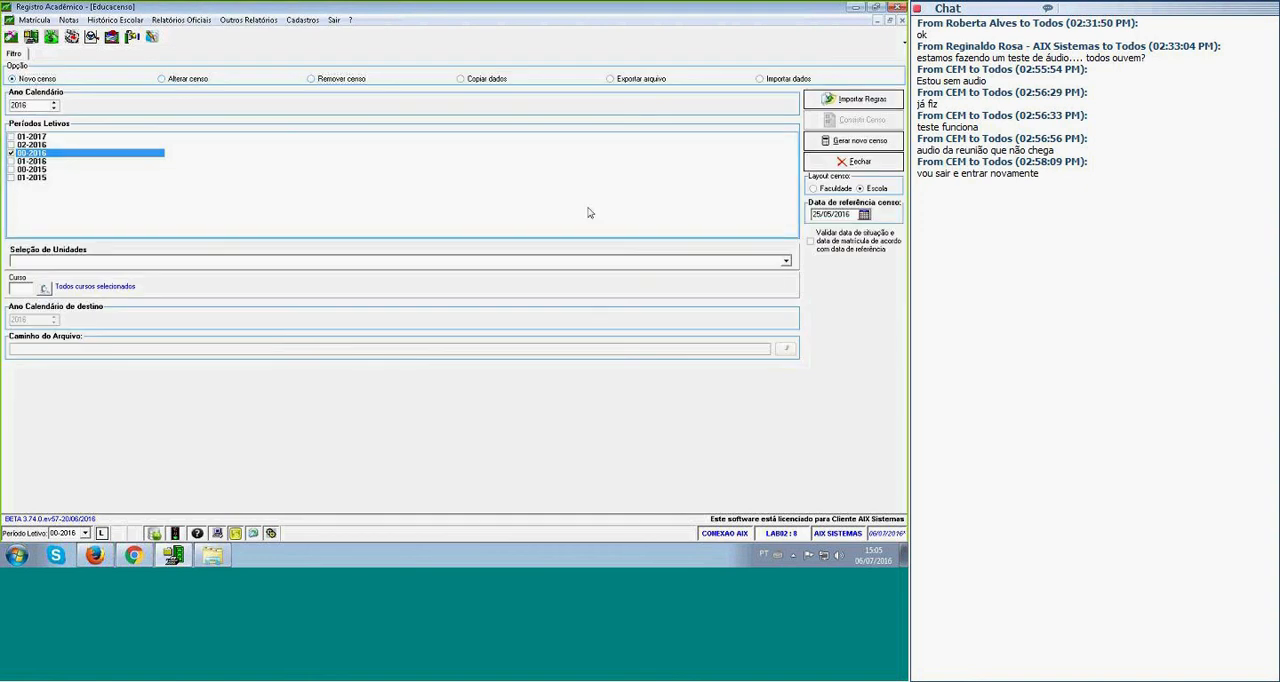
click(788, 264)
click(14, 280)
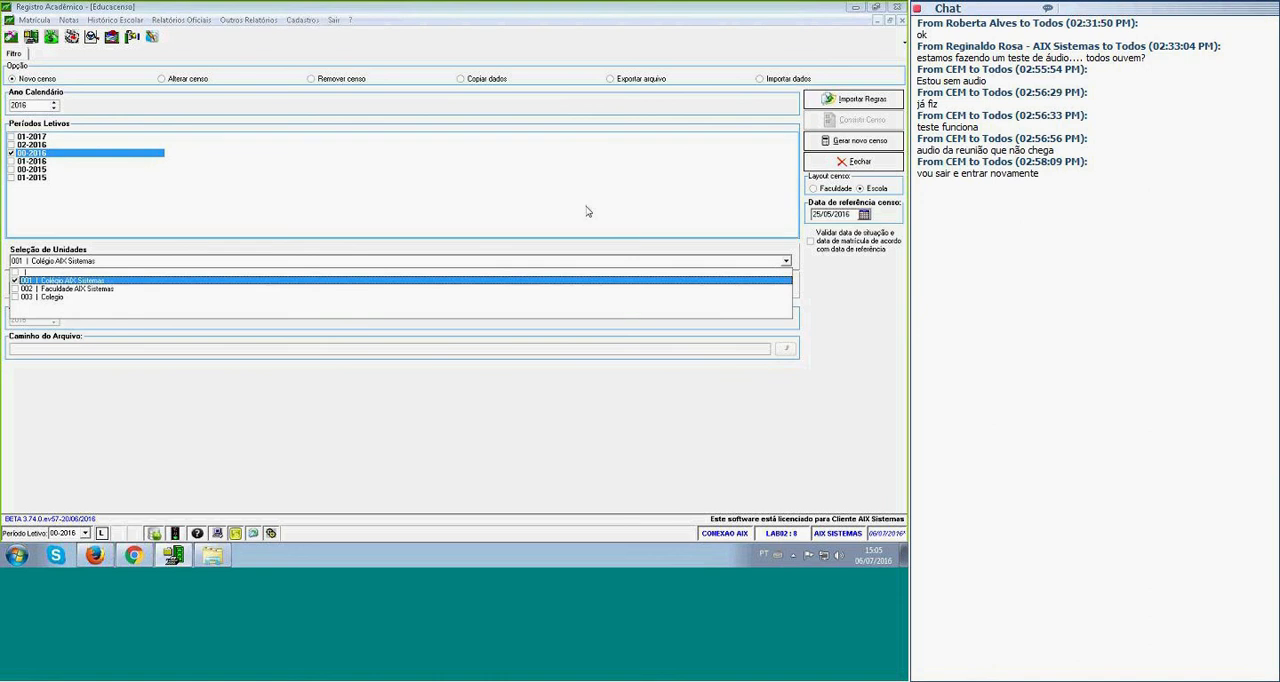
click(870, 141)
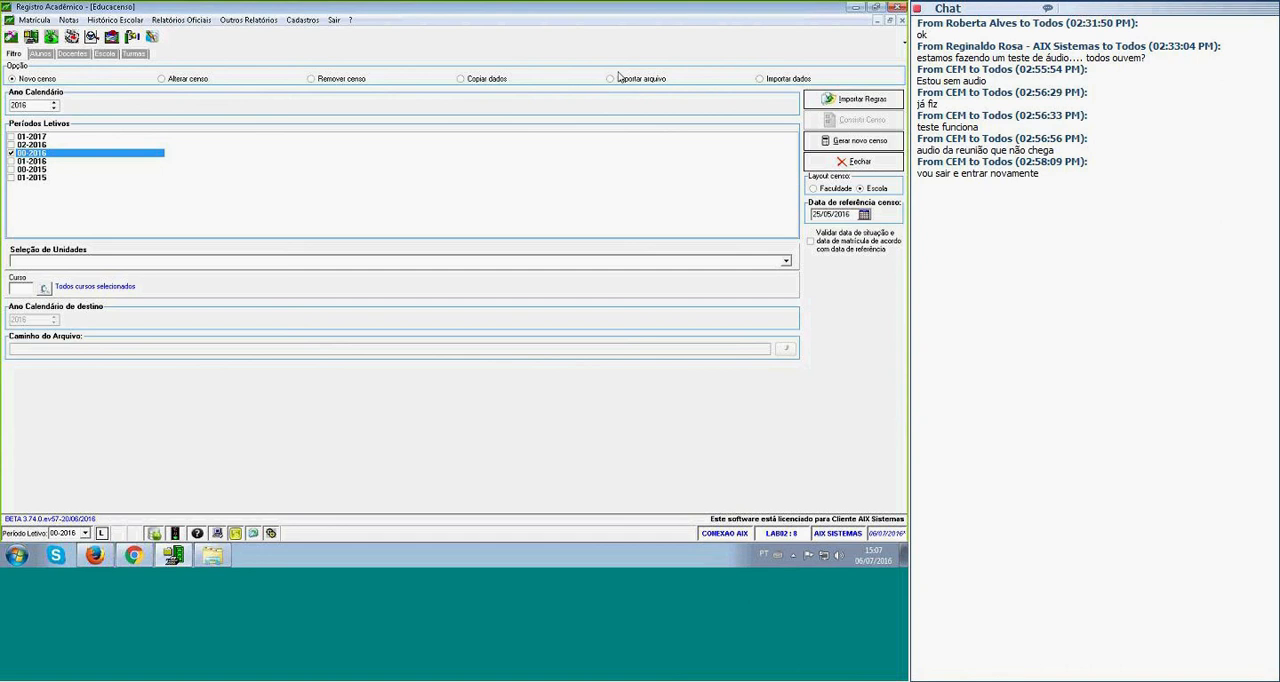
Choose the Exportar arquivo option, run the census consistency check, review the inconsistency report and close it.
click(612, 78)
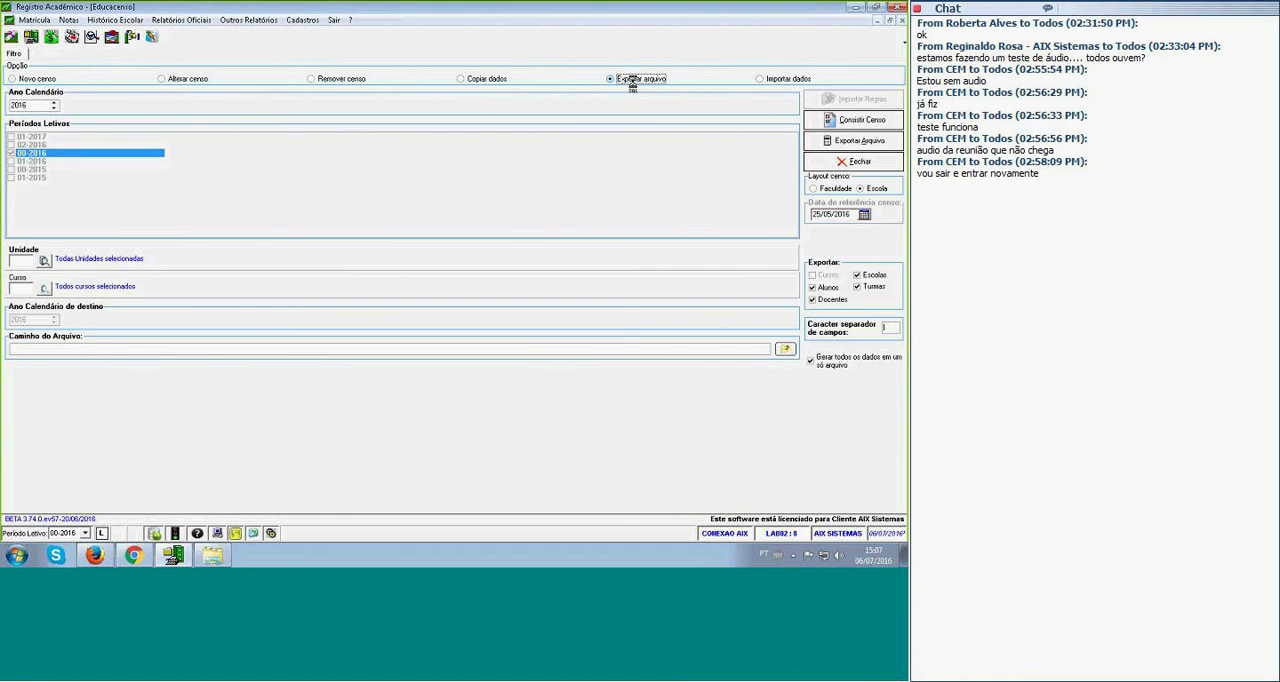
click(872, 120)
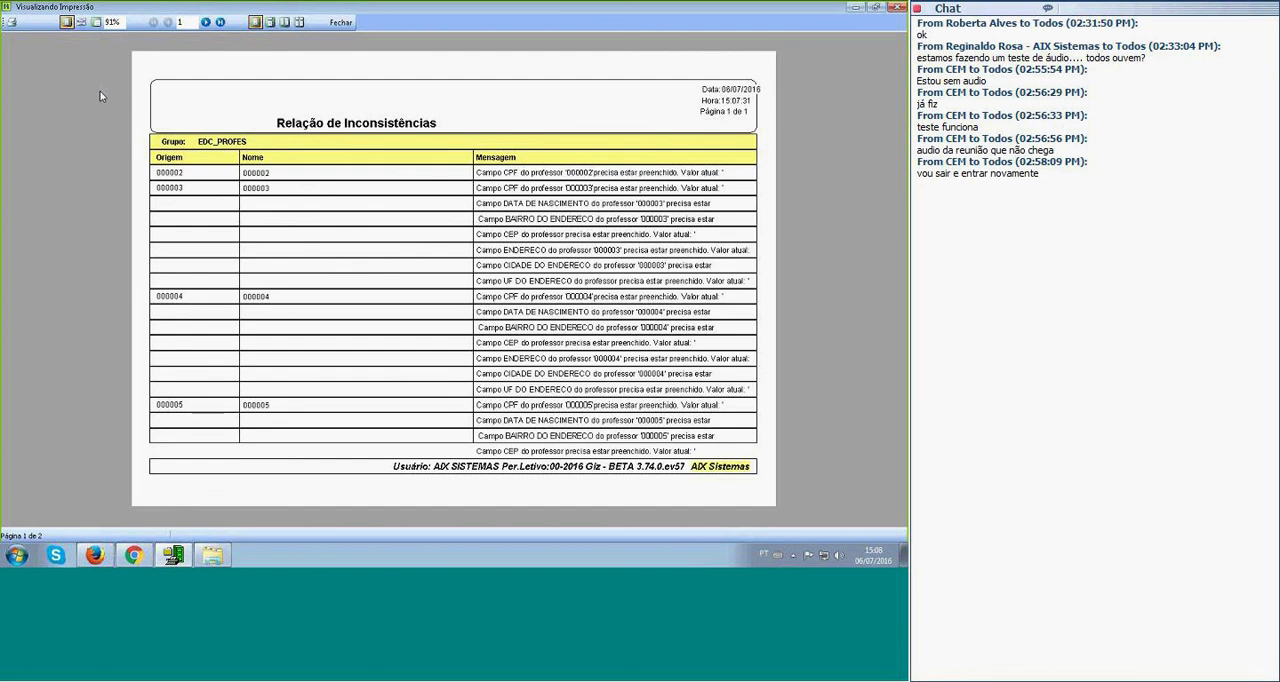
click(340, 22)
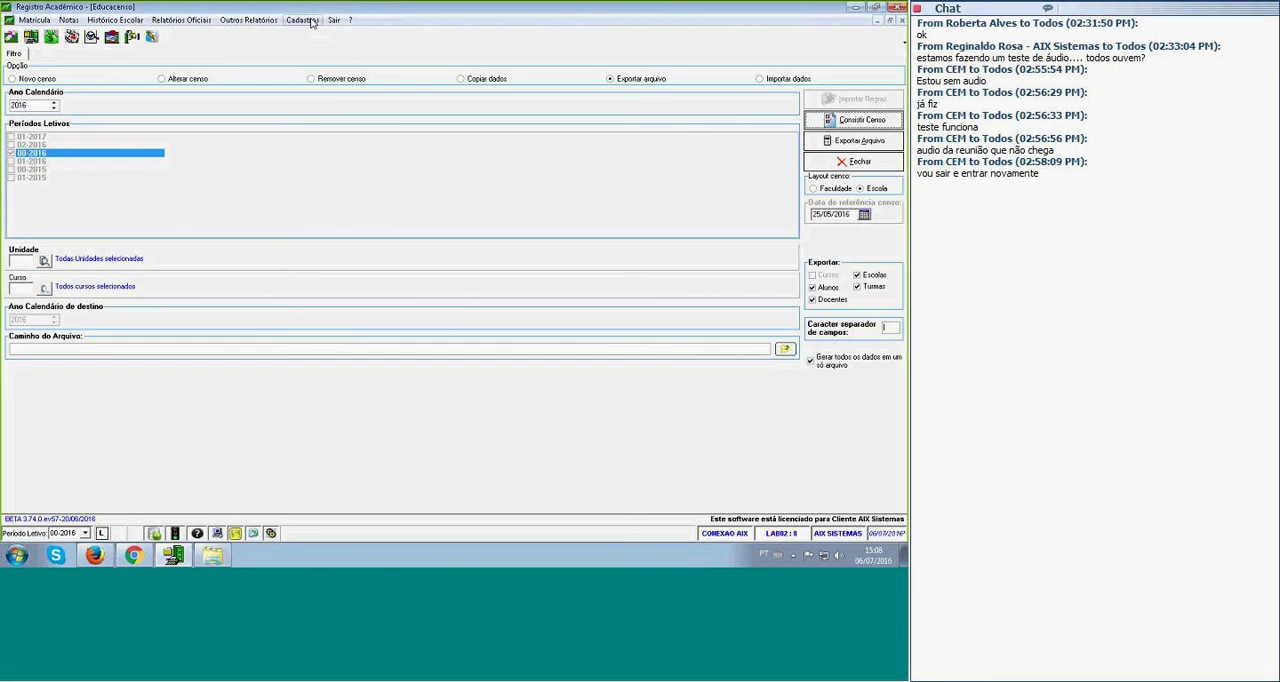
Select Colégio AIX Sistemas as the export unit and C:\dadosgiz as the destination folder.
click(18, 261)
click(43, 260)
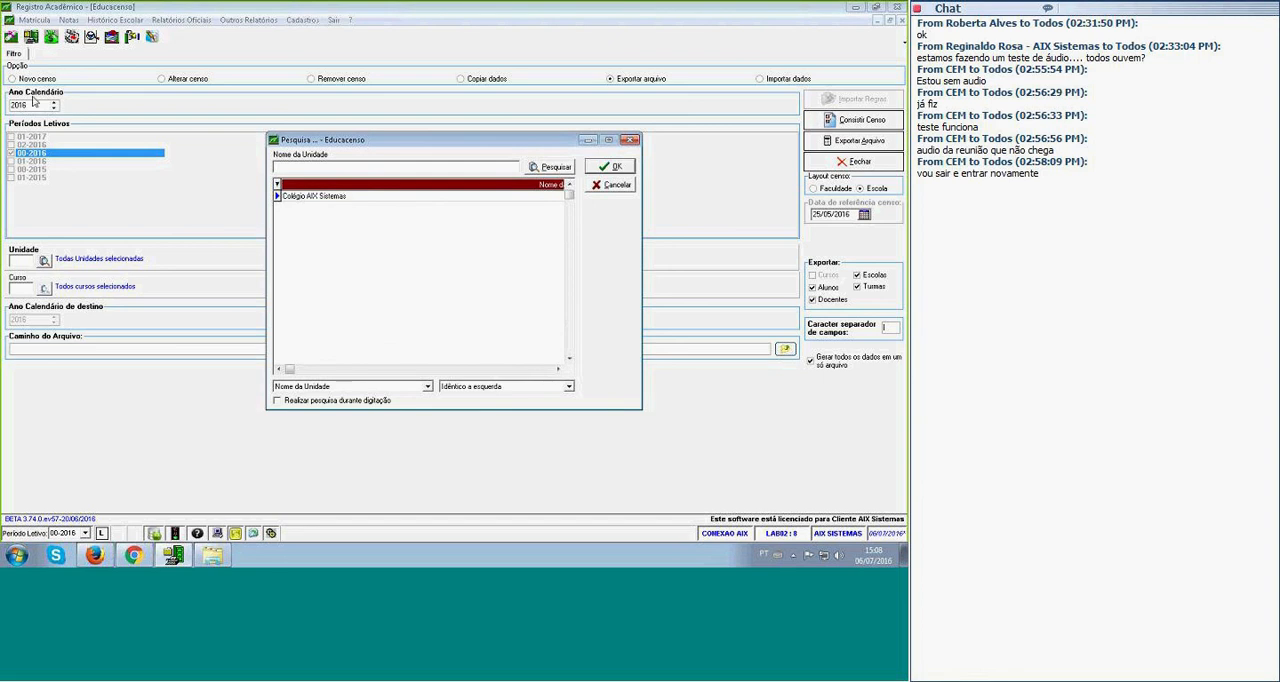
double_click(343, 196)
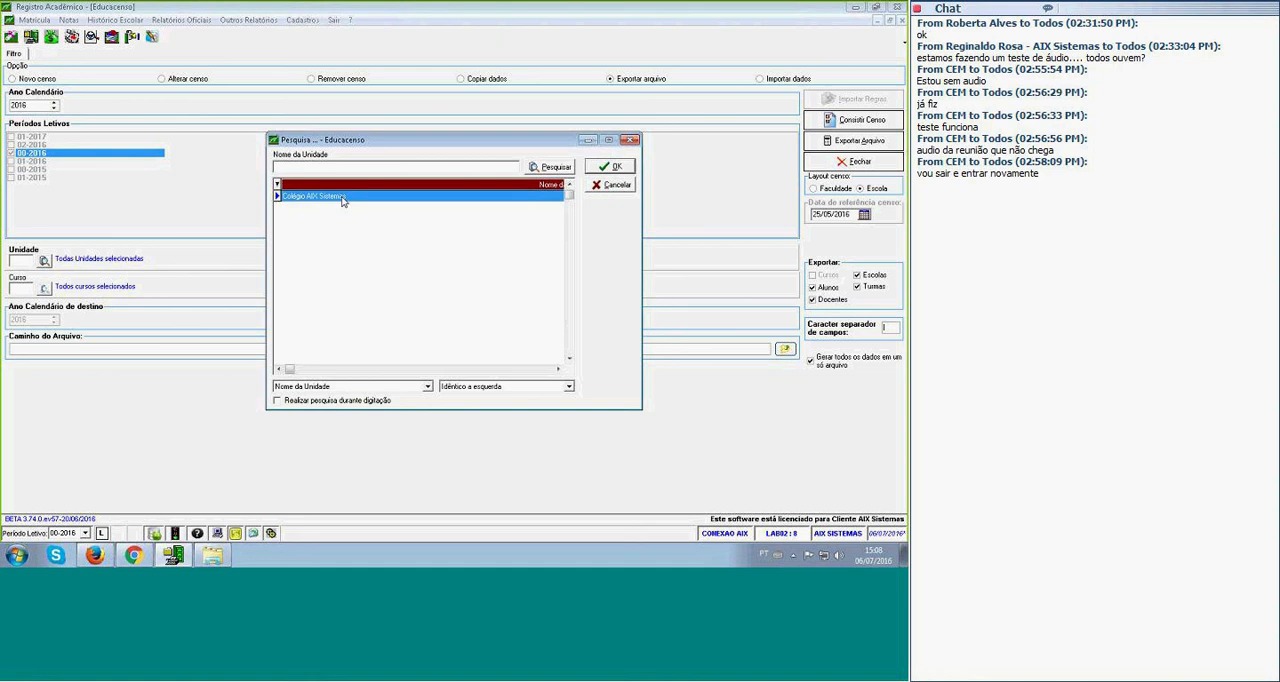
click(785, 348)
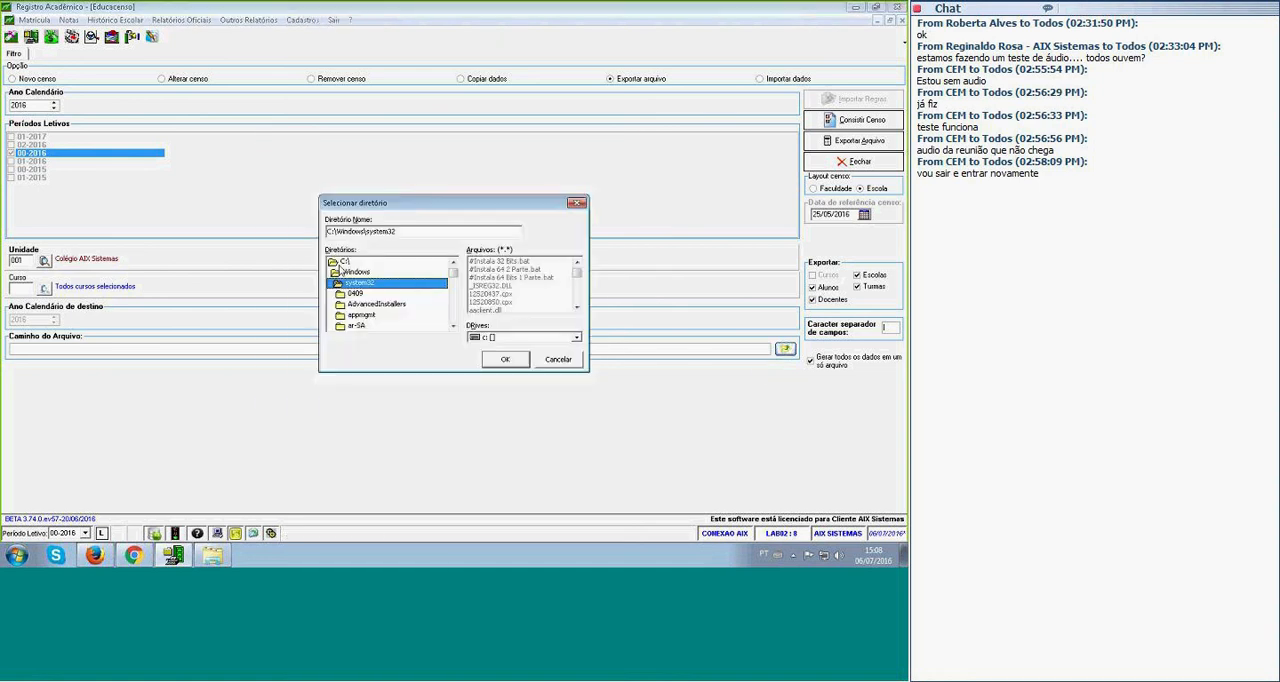
double_click(343, 263)
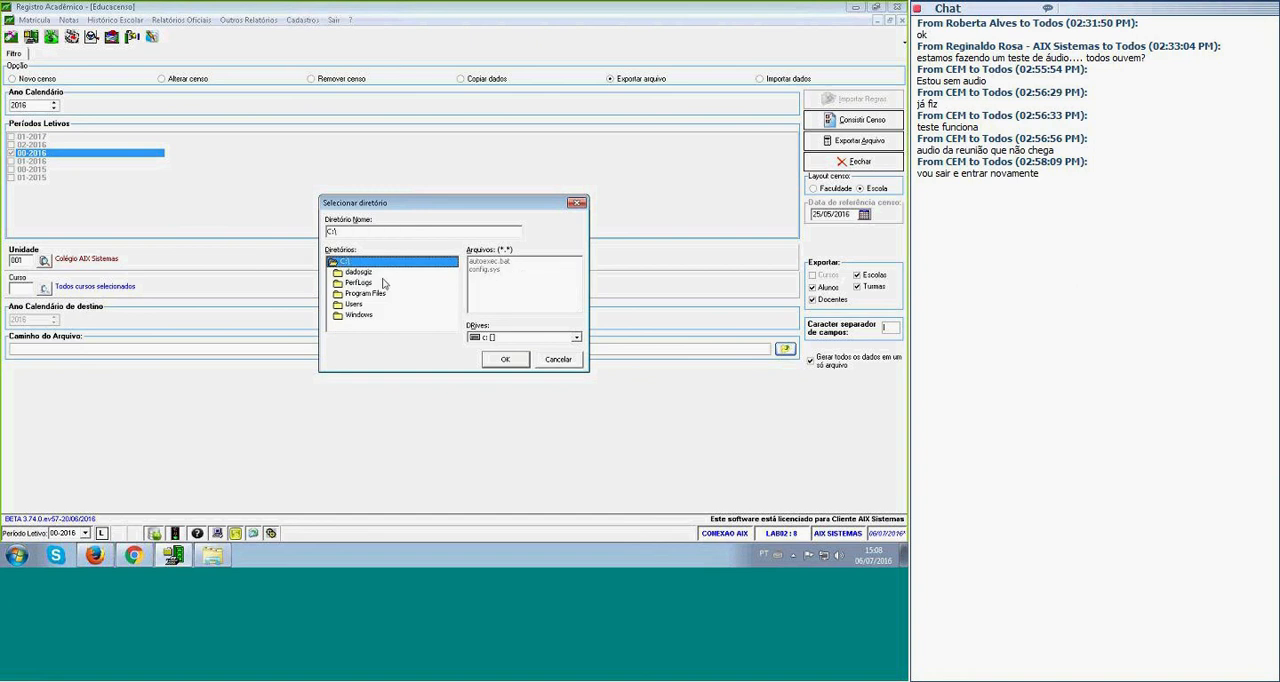
double_click(362, 272)
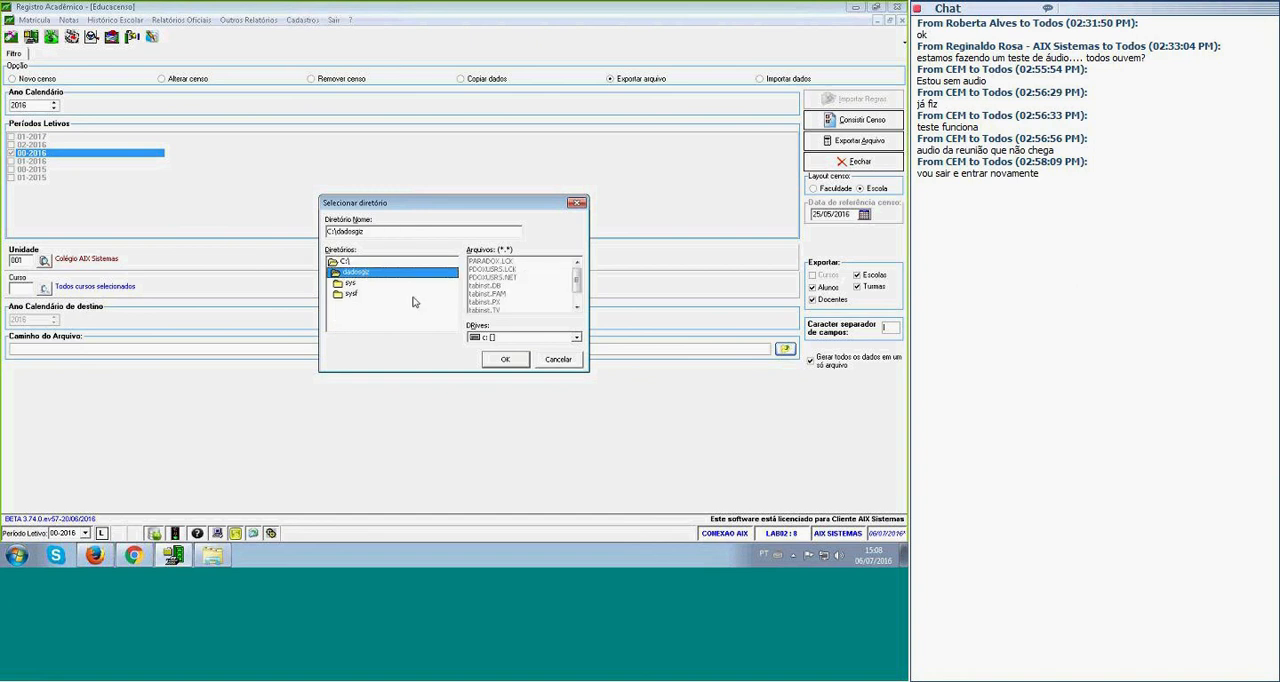
click(504, 358)
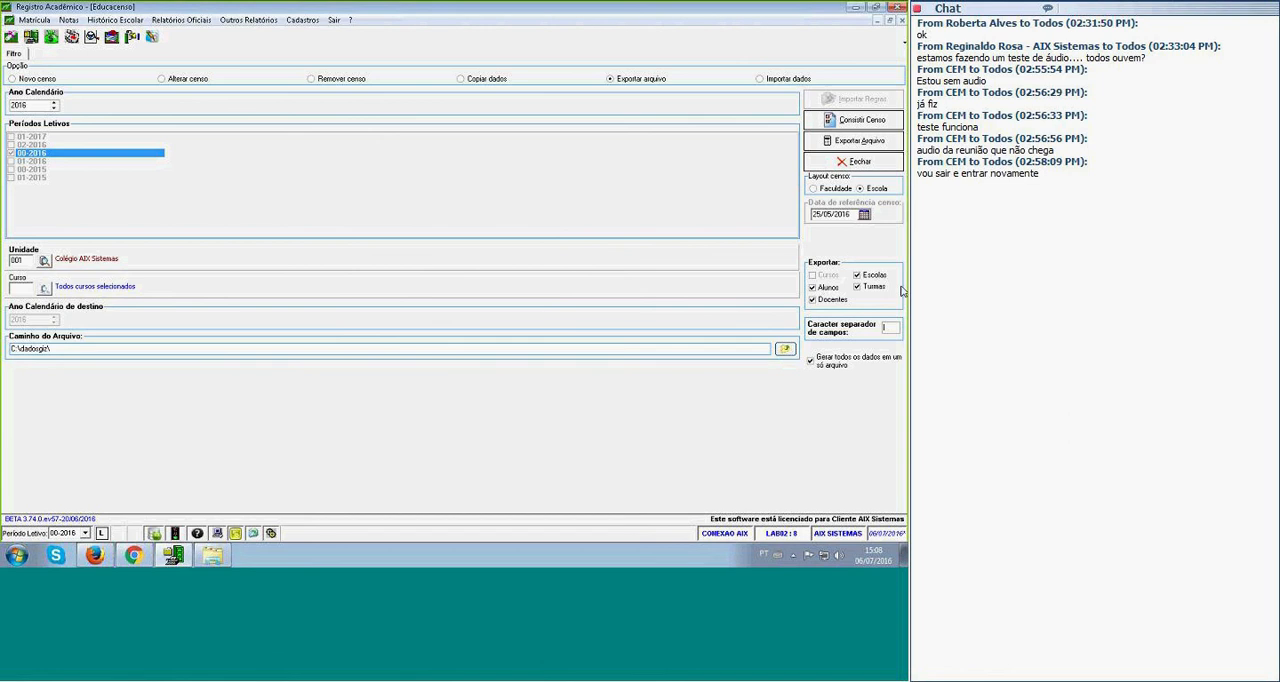
Export the census data for Escolas, Turmas, Alunos and Docentes to a single file.
click(813, 299)
click(893, 327)
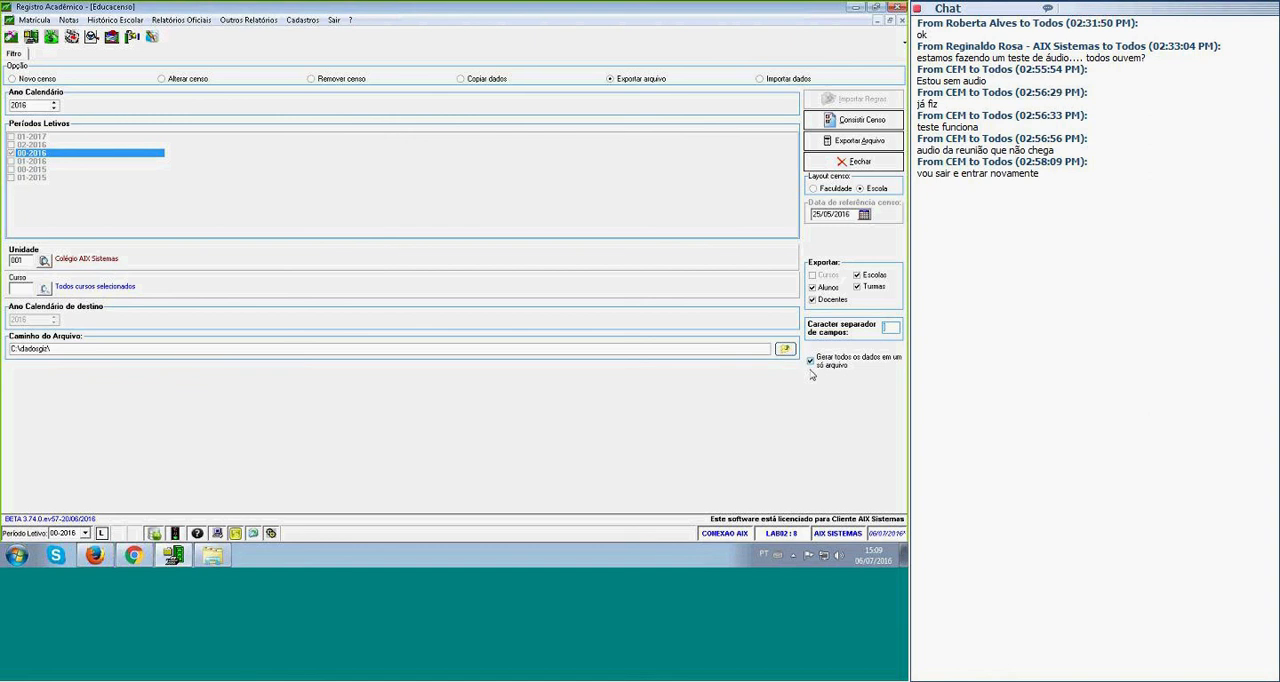
click(850, 141)
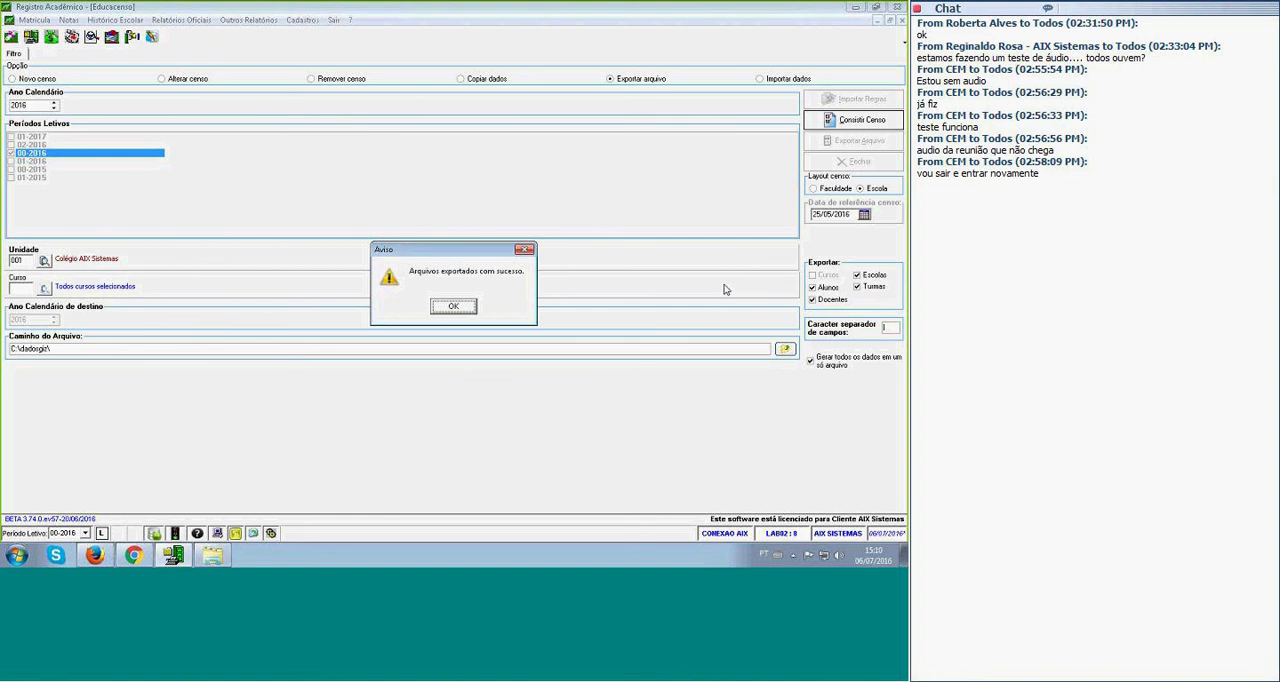
Switch to Chrome and open the Matrícula Inicial page of Educacenso, under Educação Básica and Censo Escolar on the INEP portal.
click(133, 555)
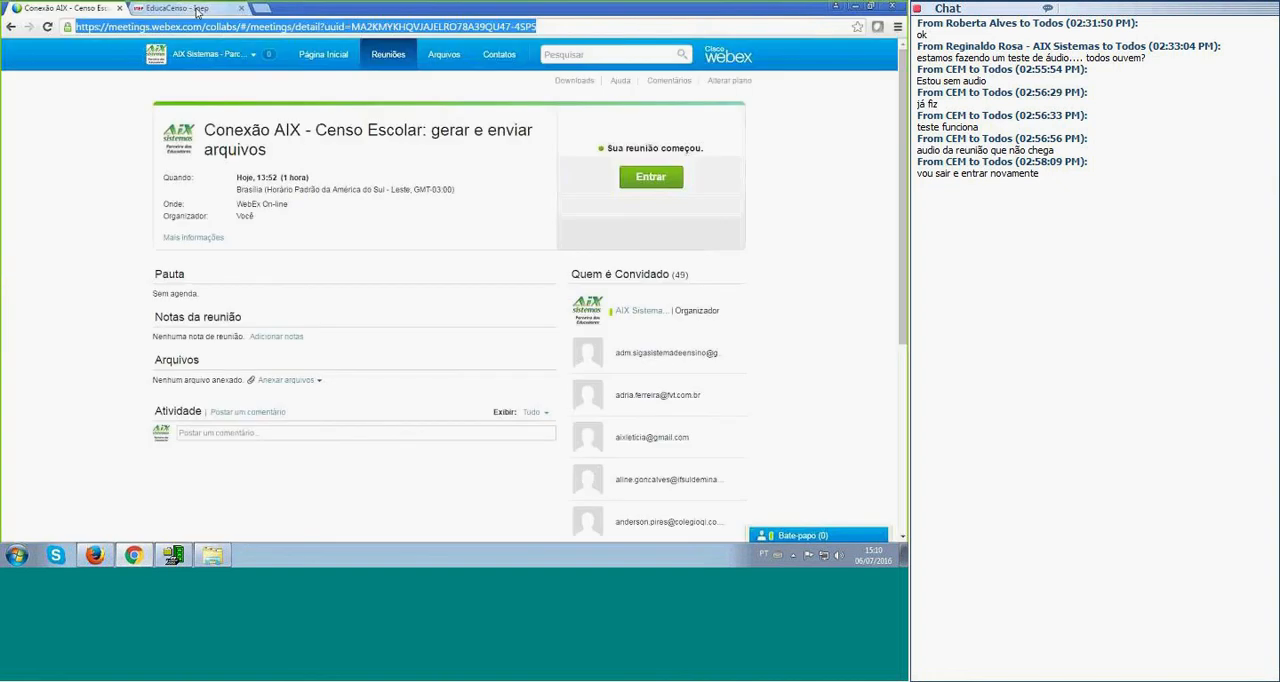
click(197, 10)
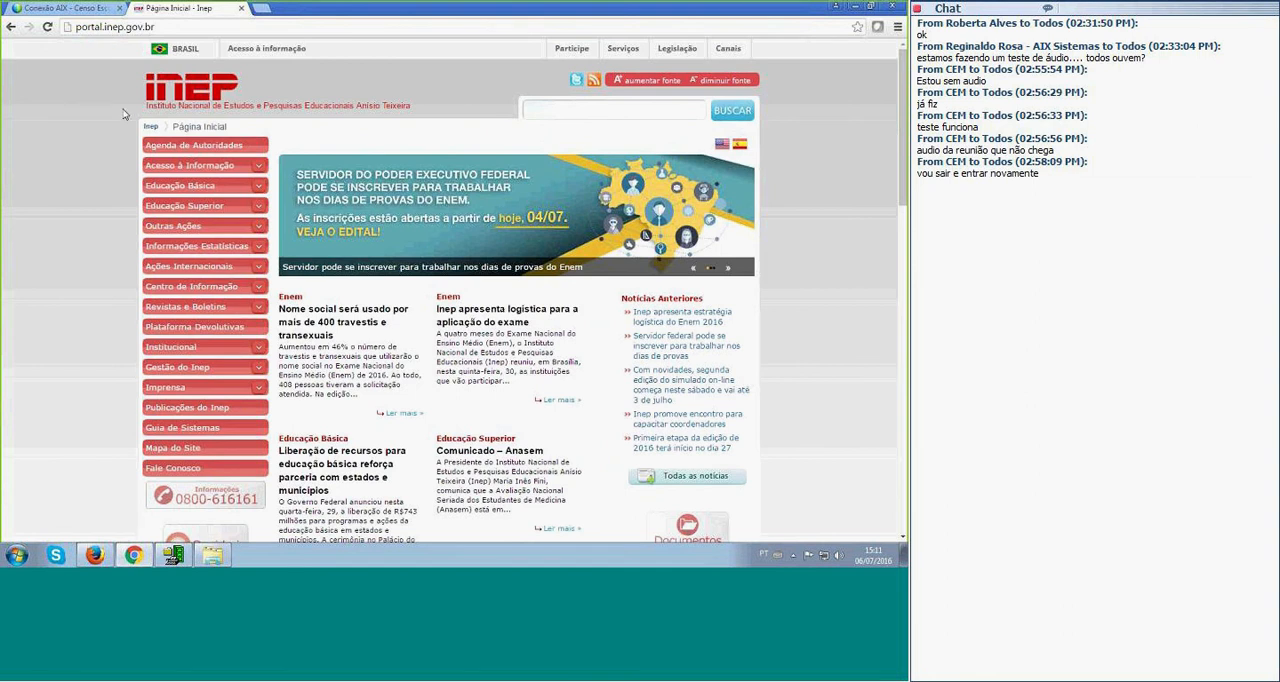
click(176, 188)
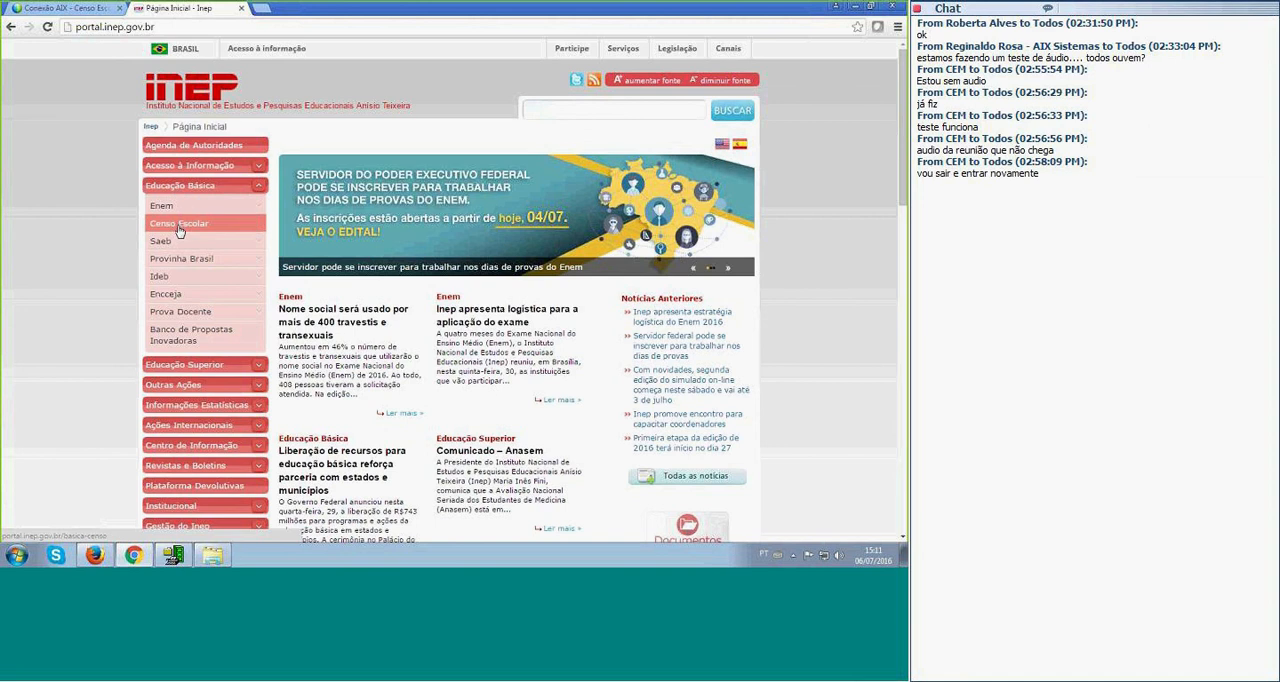
click(180, 224)
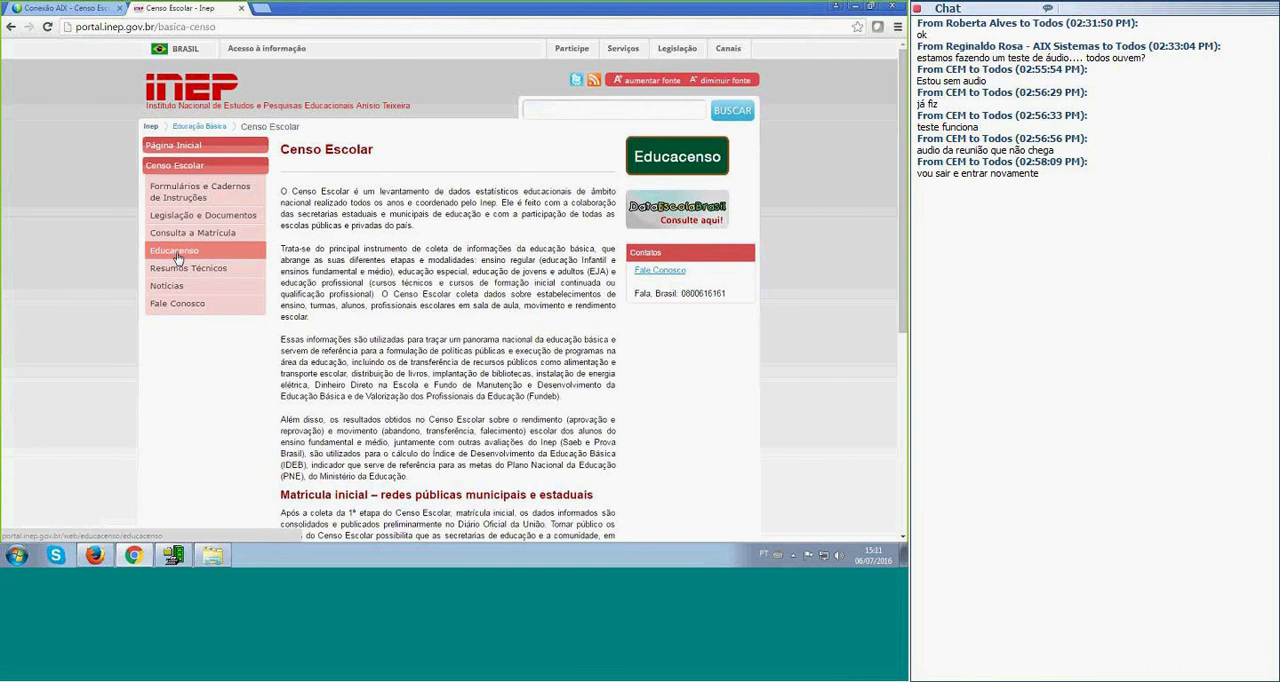
click(176, 251)
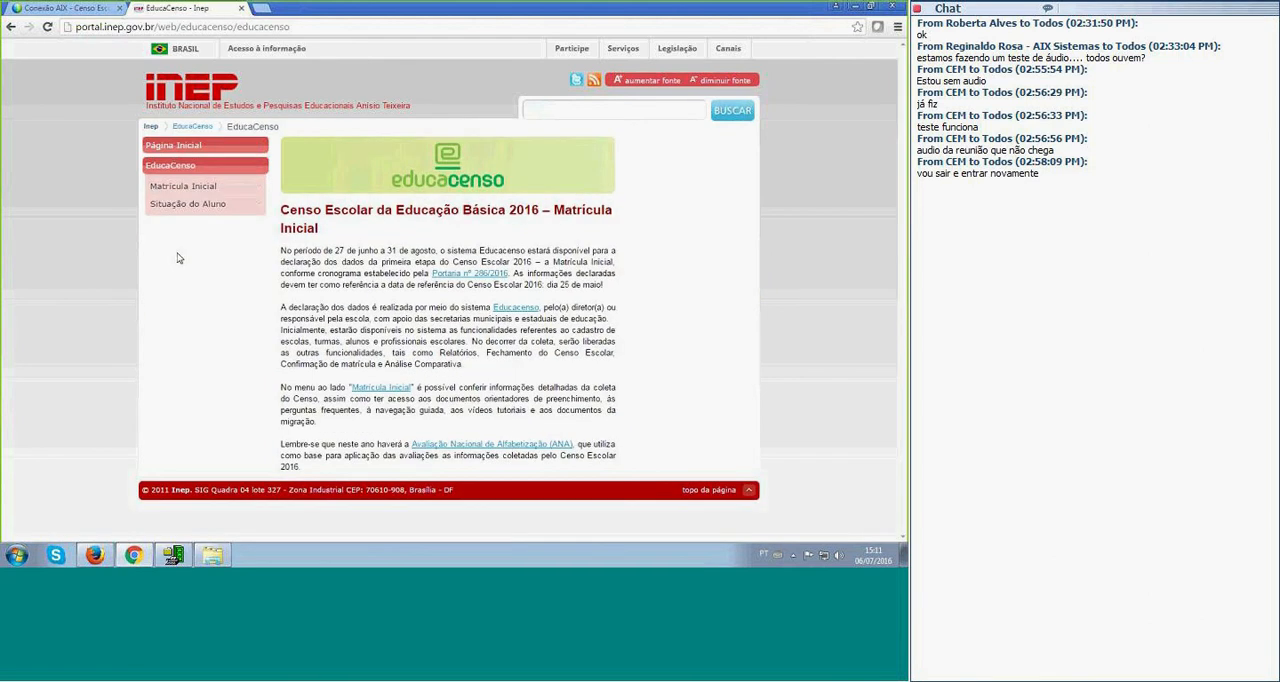
click(175, 190)
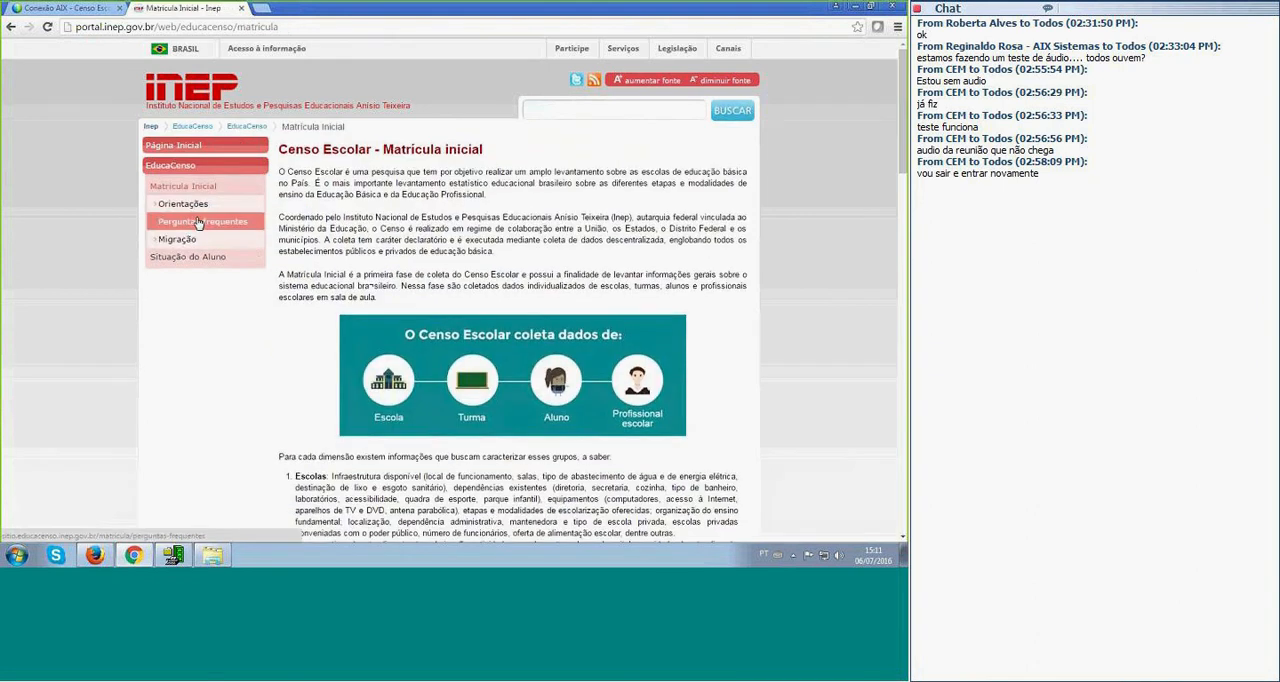
Open the Migração page and view its Etapas e Instruções Gerais da Migração and Instruções para Importação documents.
click(178, 243)
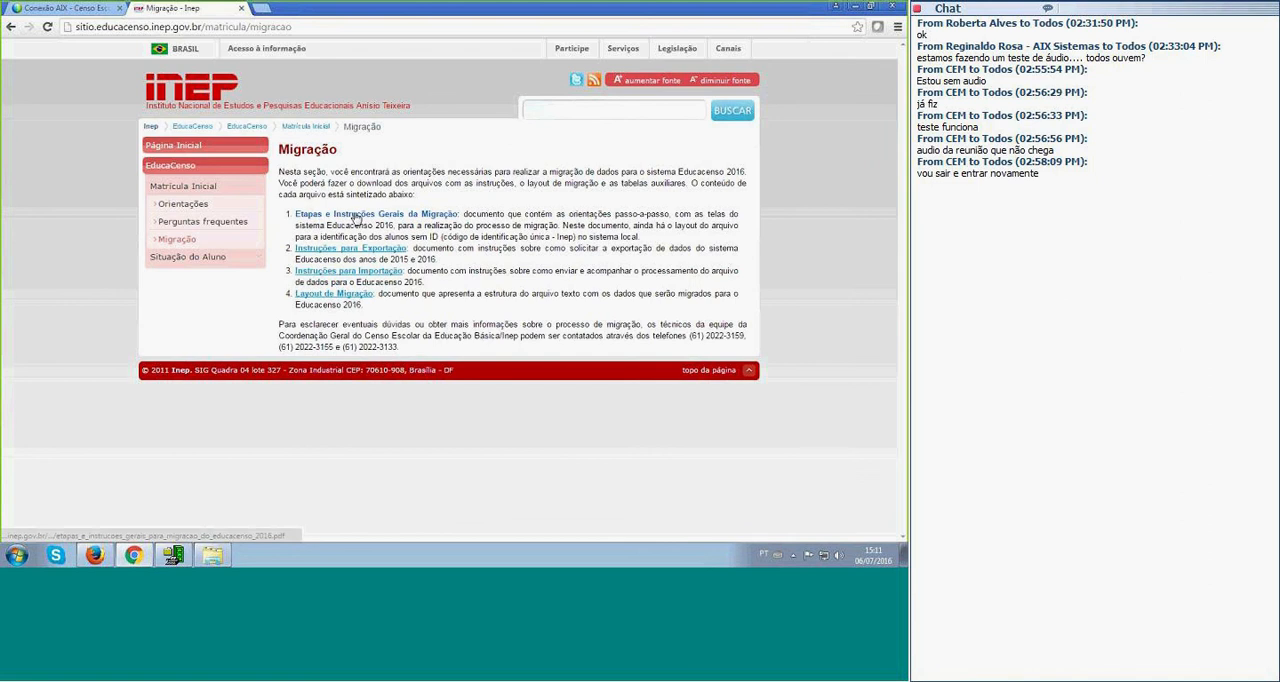
click(357, 218)
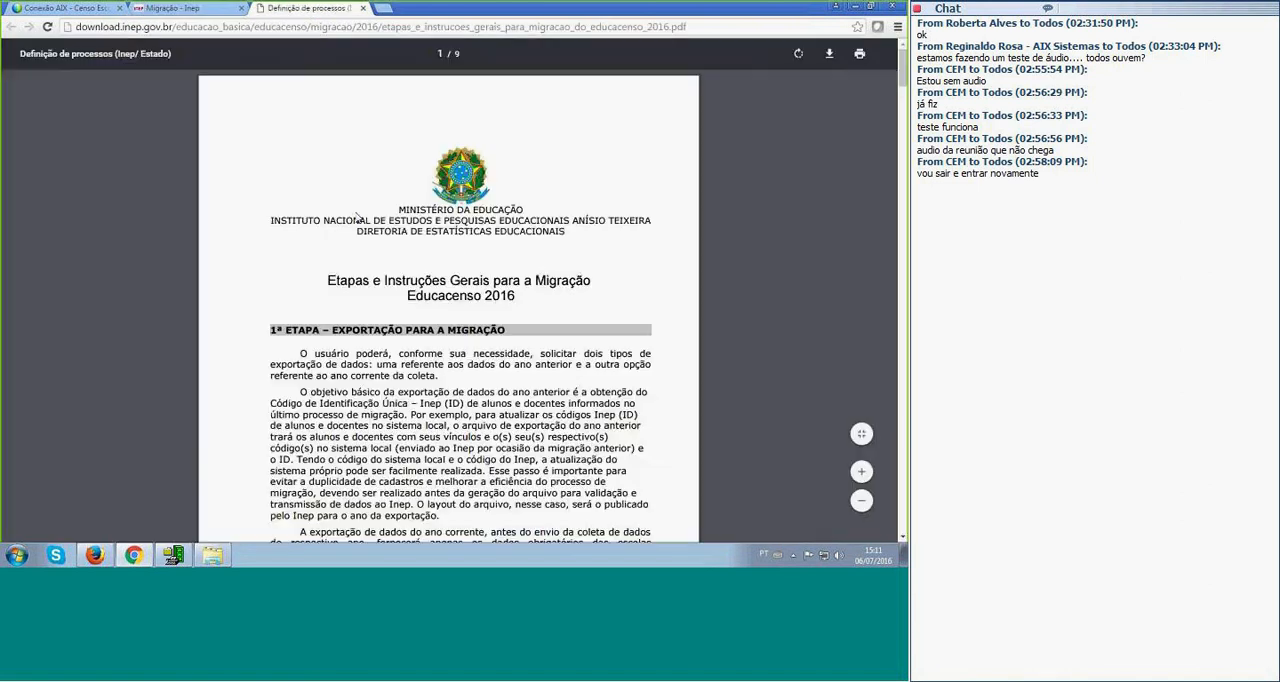
scroll(357, 218, down, 5)
click(362, 8)
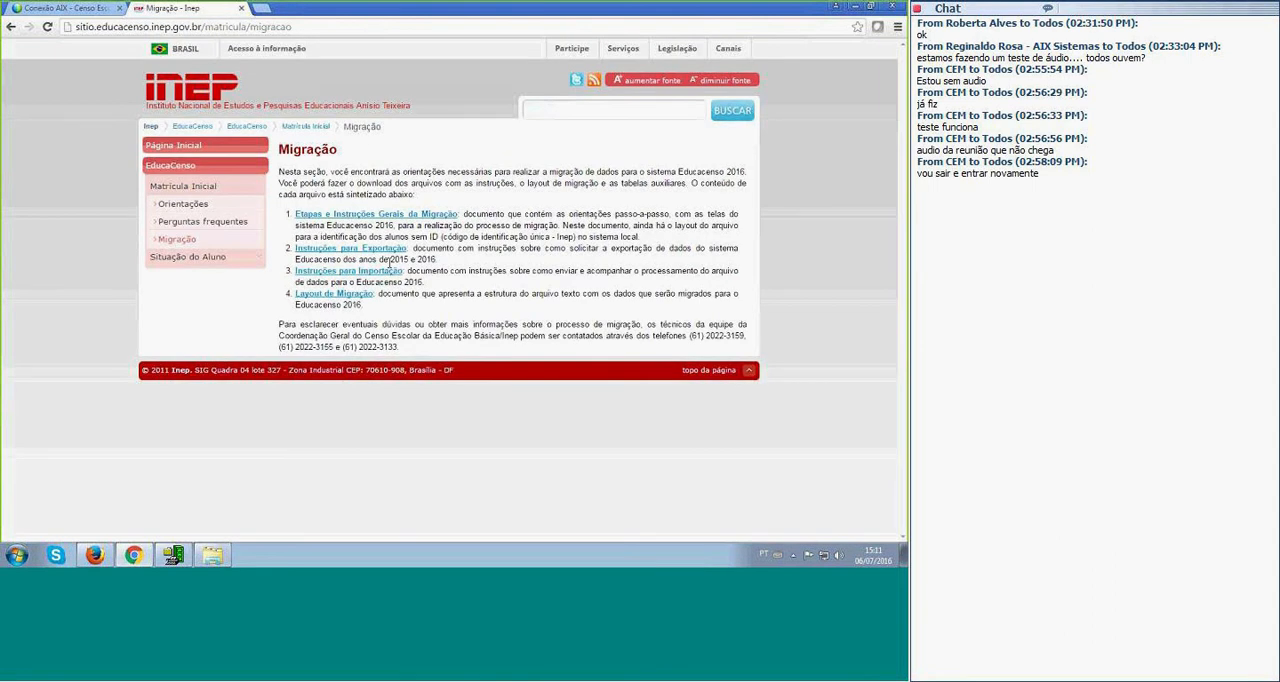
click(371, 270)
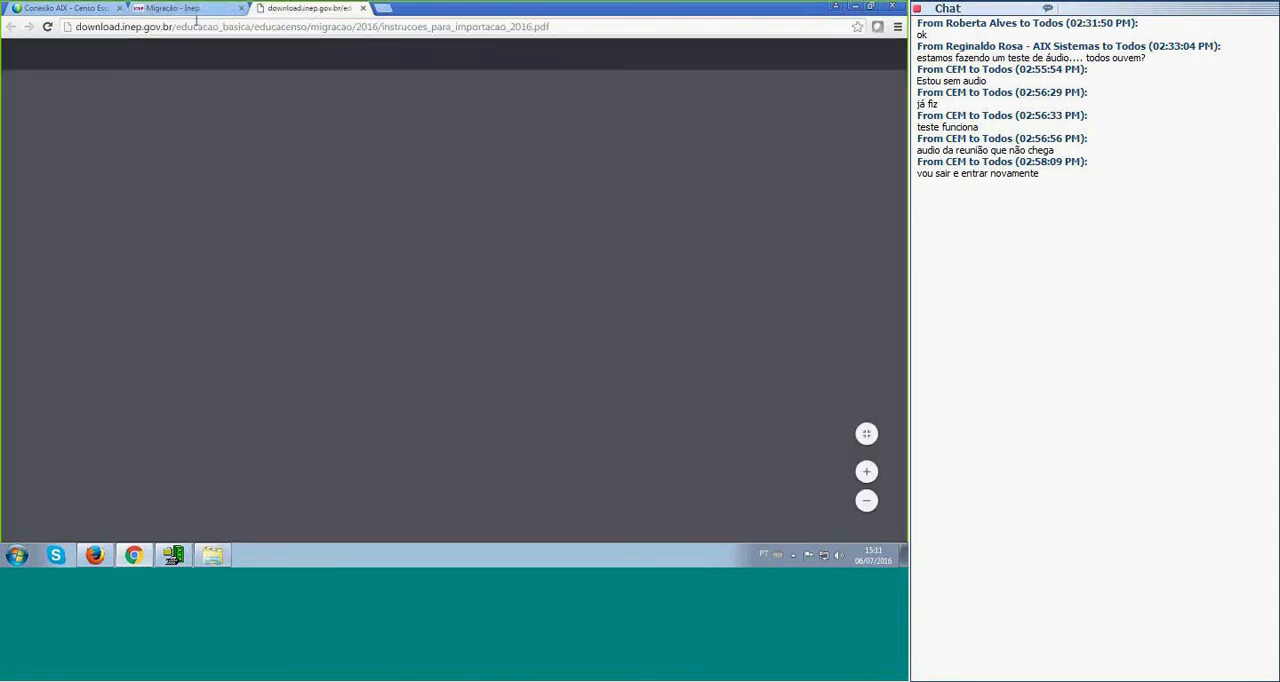
click(197, 10)
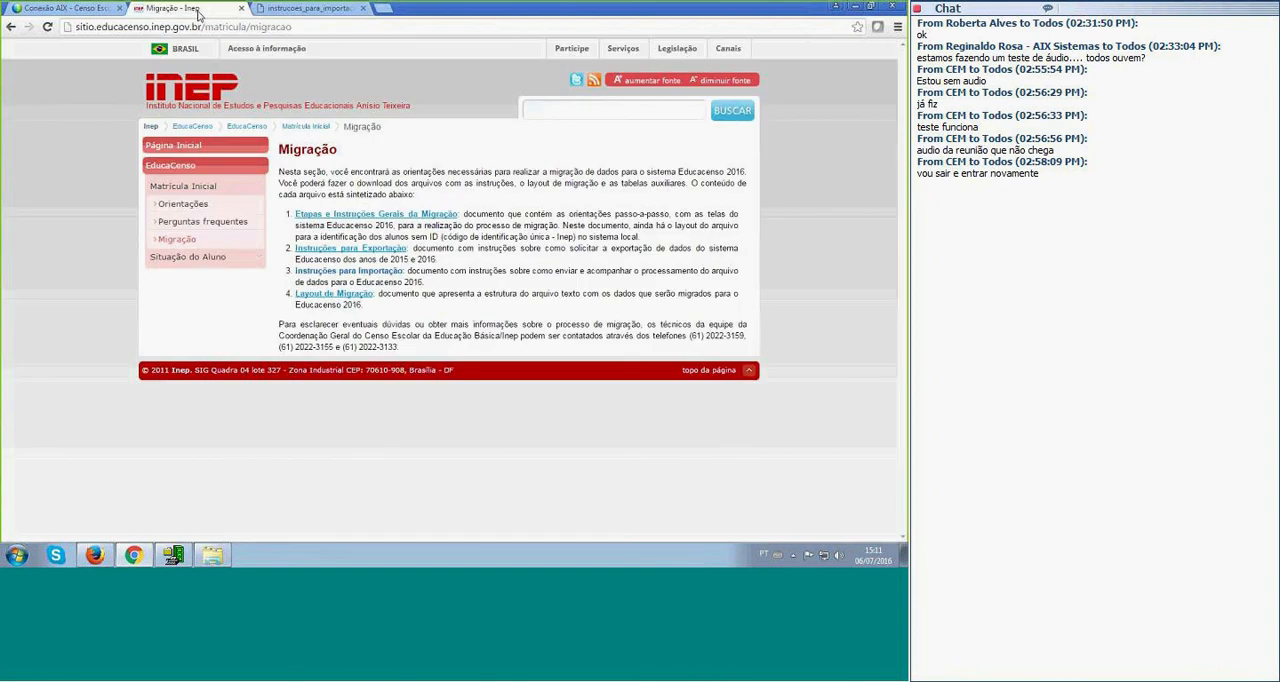
Look through the Orientações and Perguntas frequentes pages of Matrícula Inicial and return to Migração.
click(199, 205)
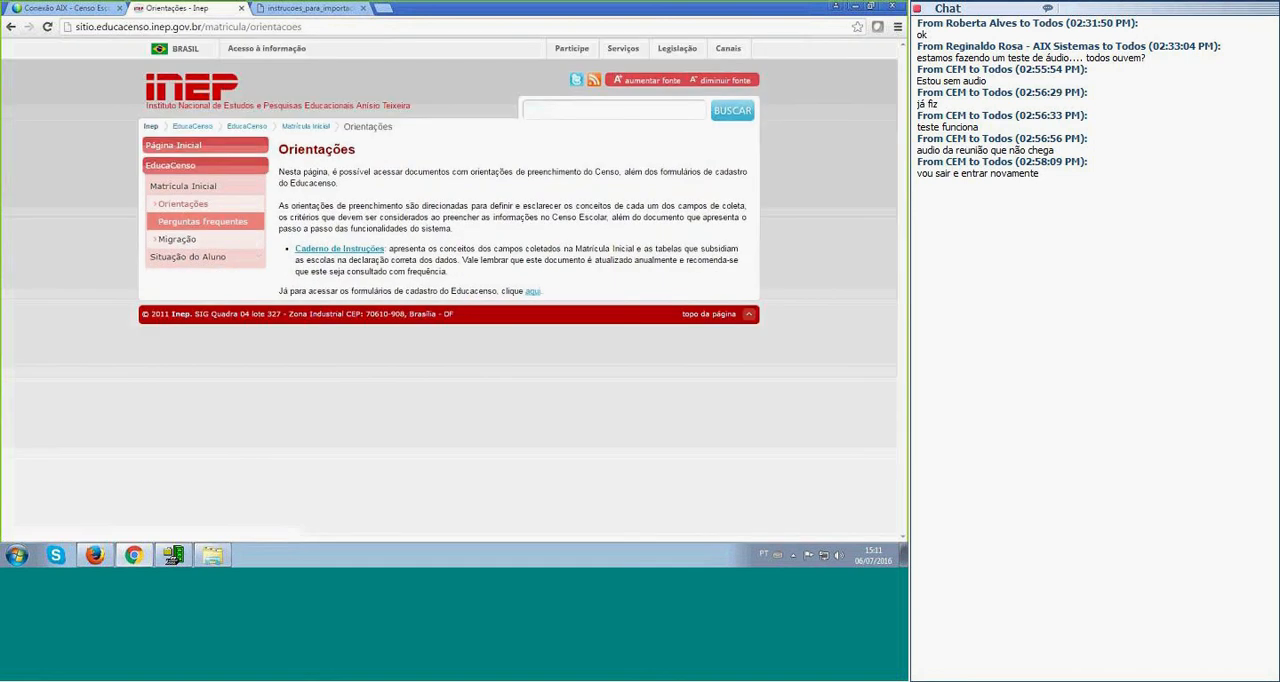
click(199, 224)
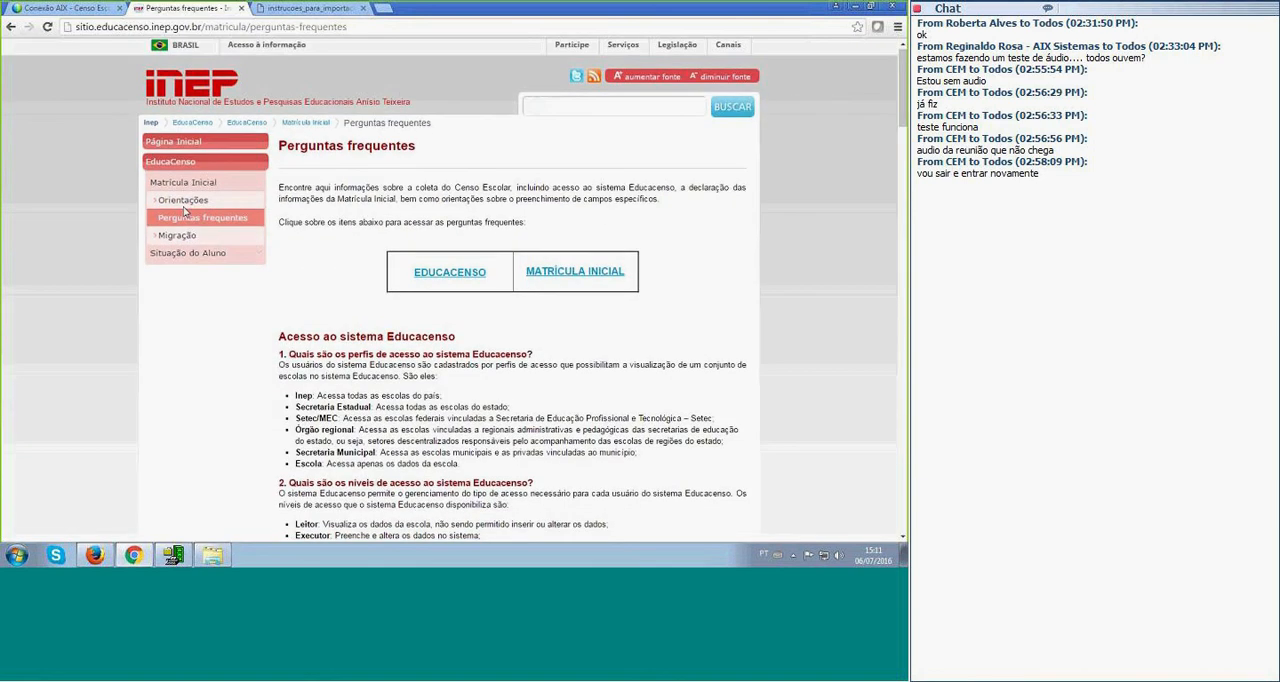
scroll(173, 173, down, 3)
scroll(173, 173, up, 3)
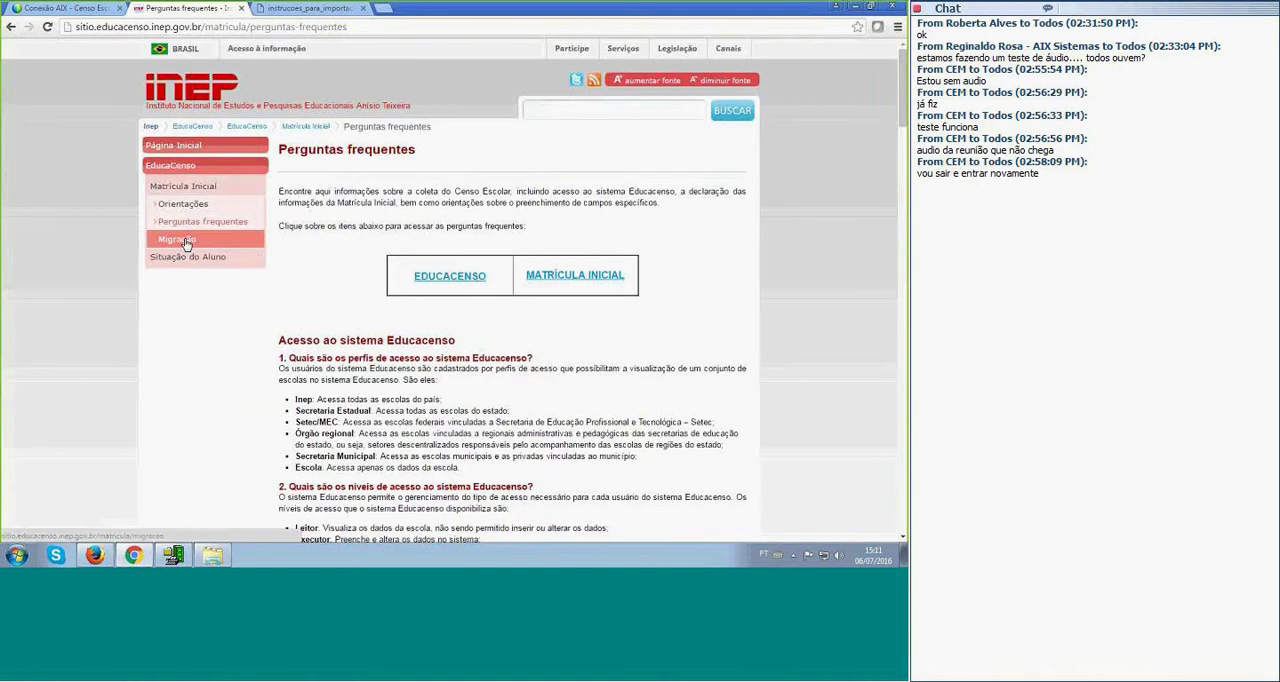
click(182, 241)
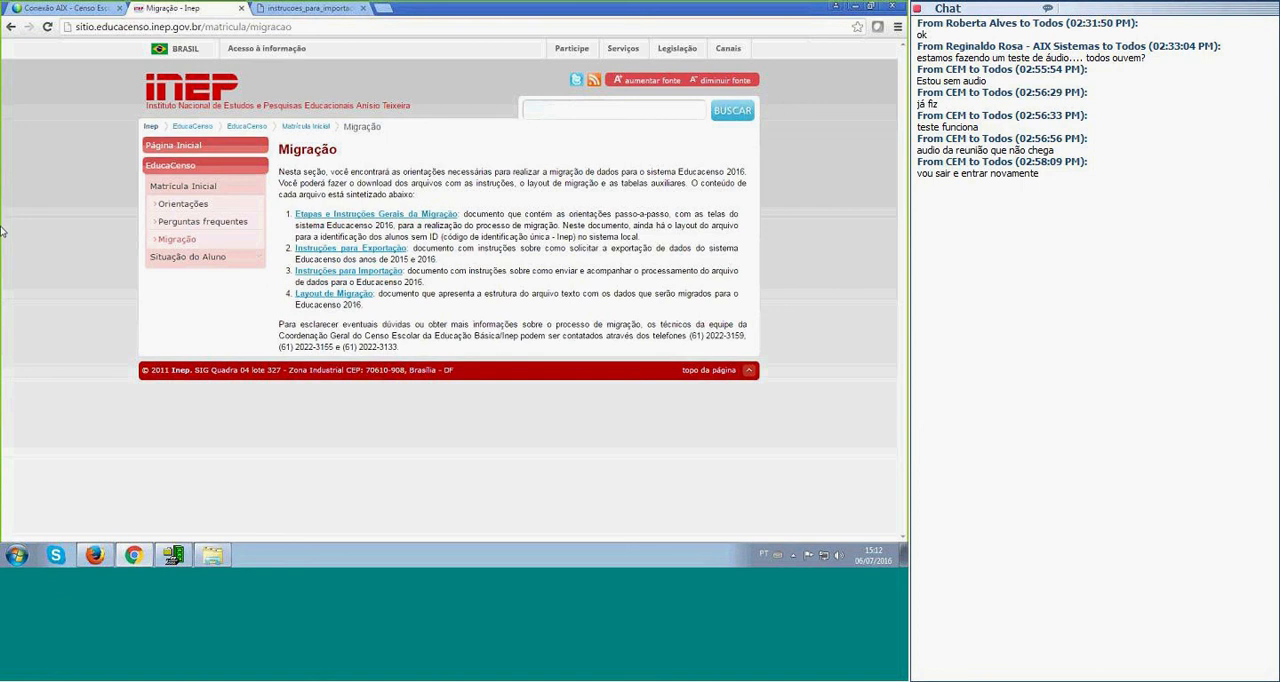
Switch to Registro Acadêmico, dismiss the export notice and open the 2016 census with the Alterar censo option.
click(172, 555)
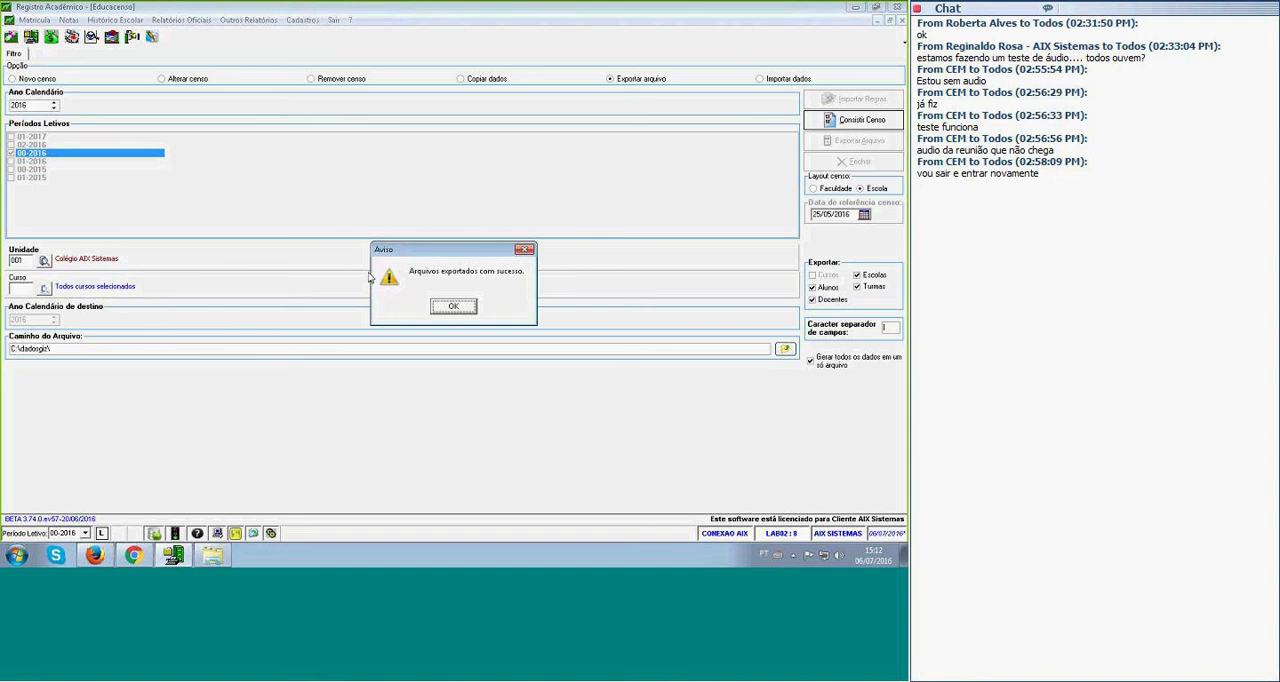
click(454, 307)
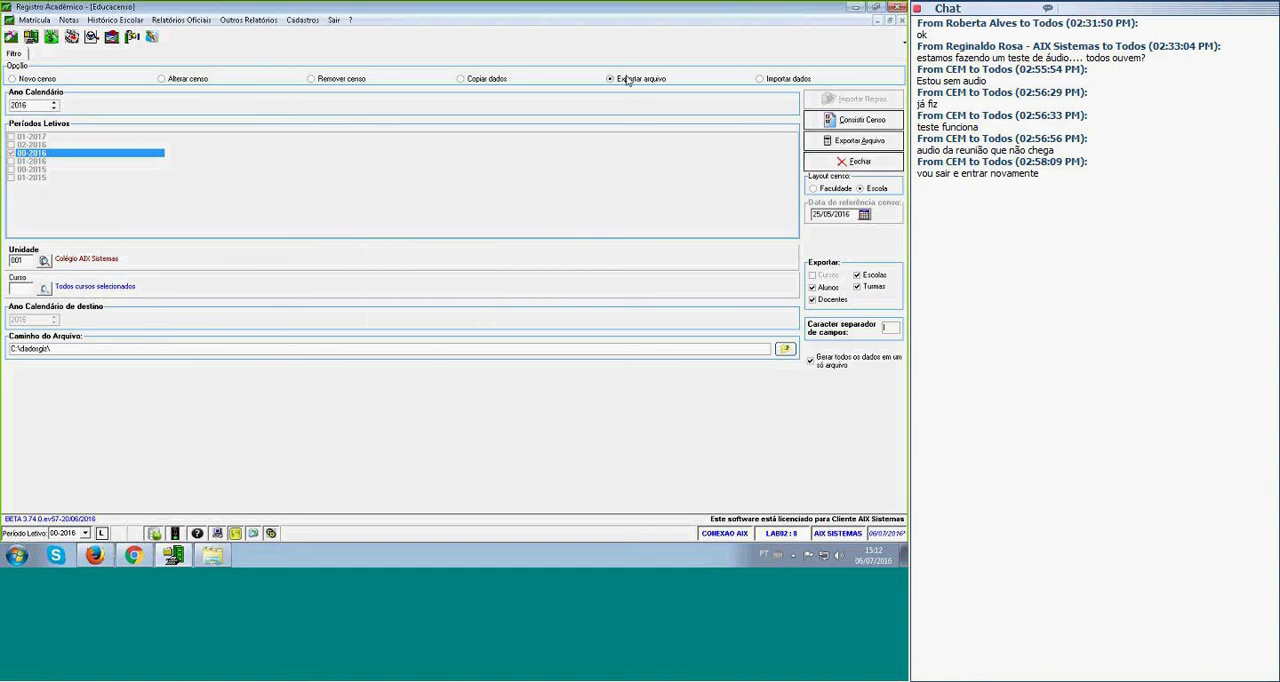
click(186, 80)
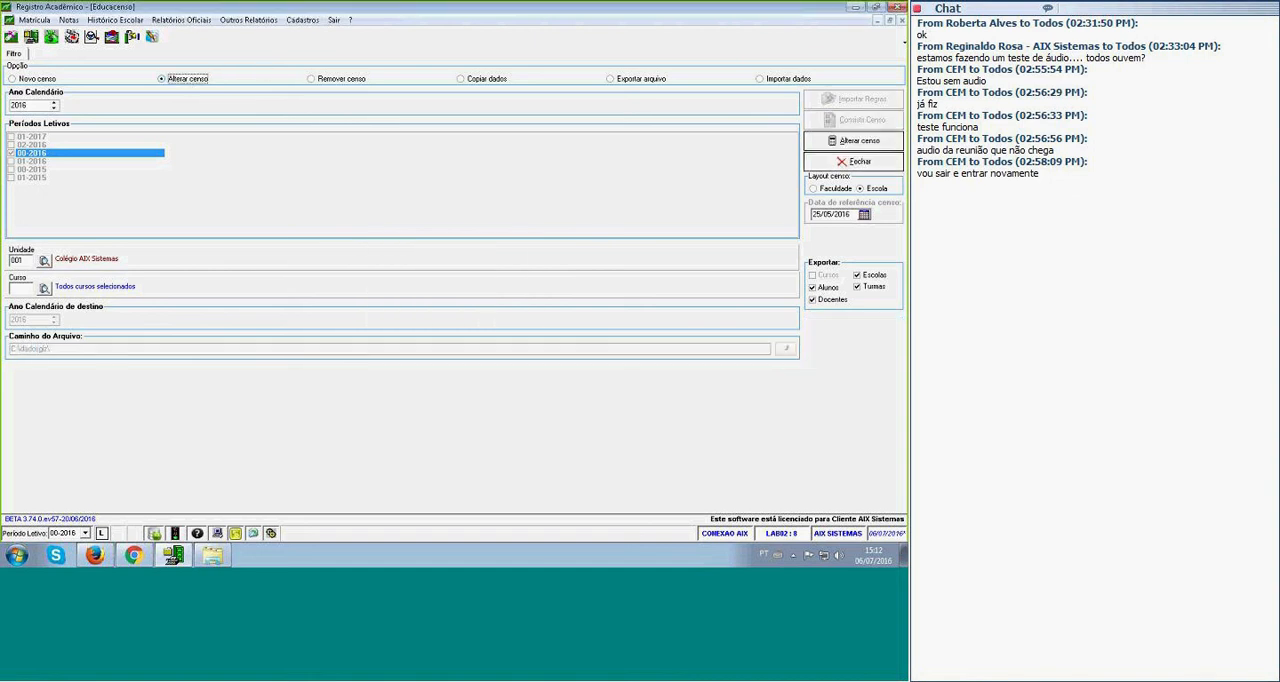
click(850, 141)
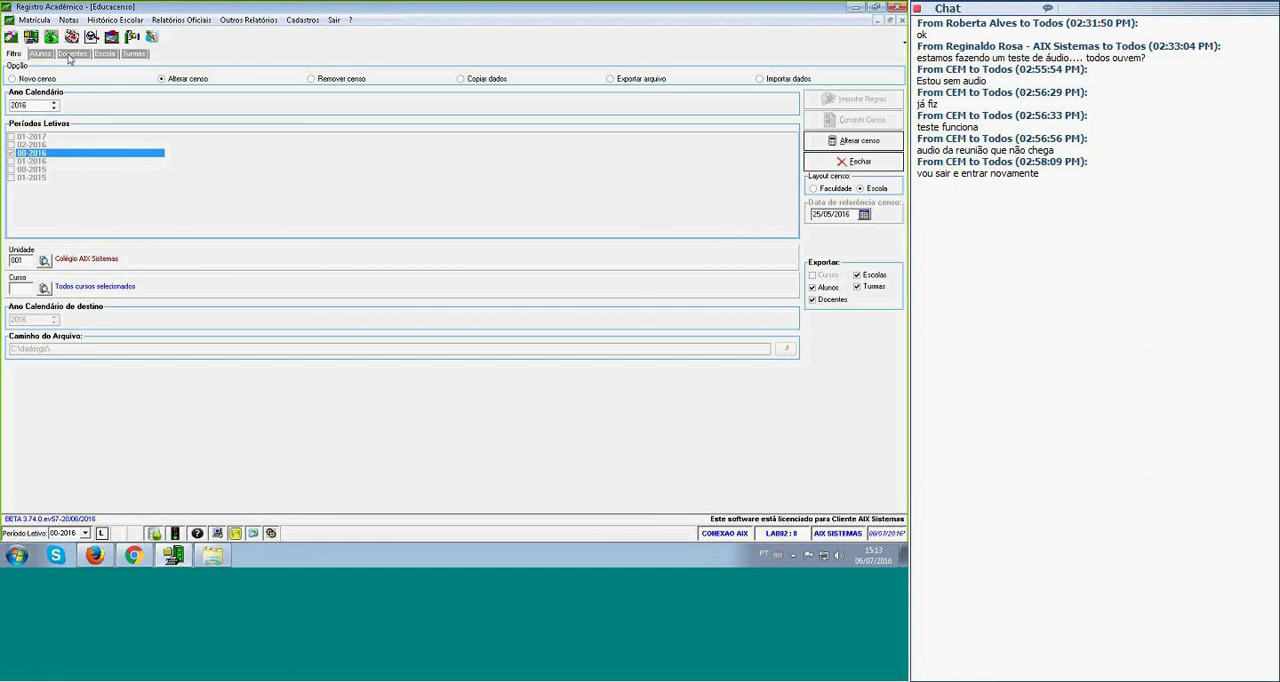
Examine the Alunos records of the census, from student names across to ESTUDANTE 02's Baixa visão disability field.
click(293, 130)
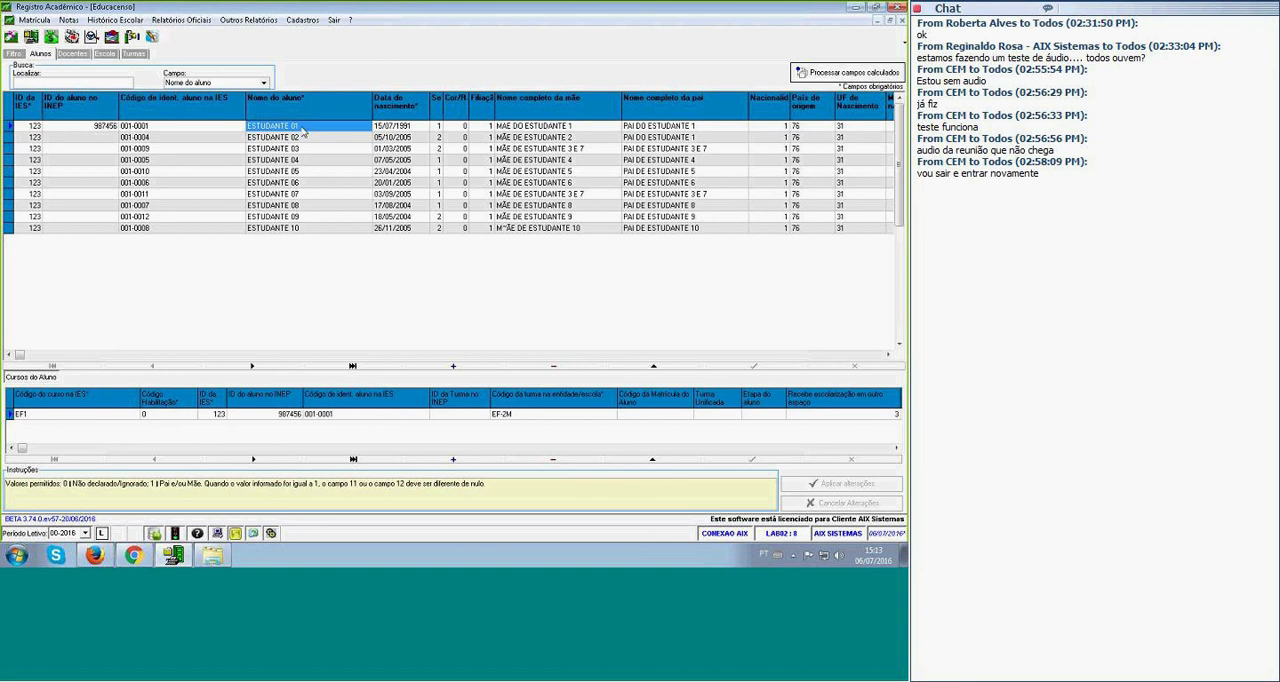
click(304, 137)
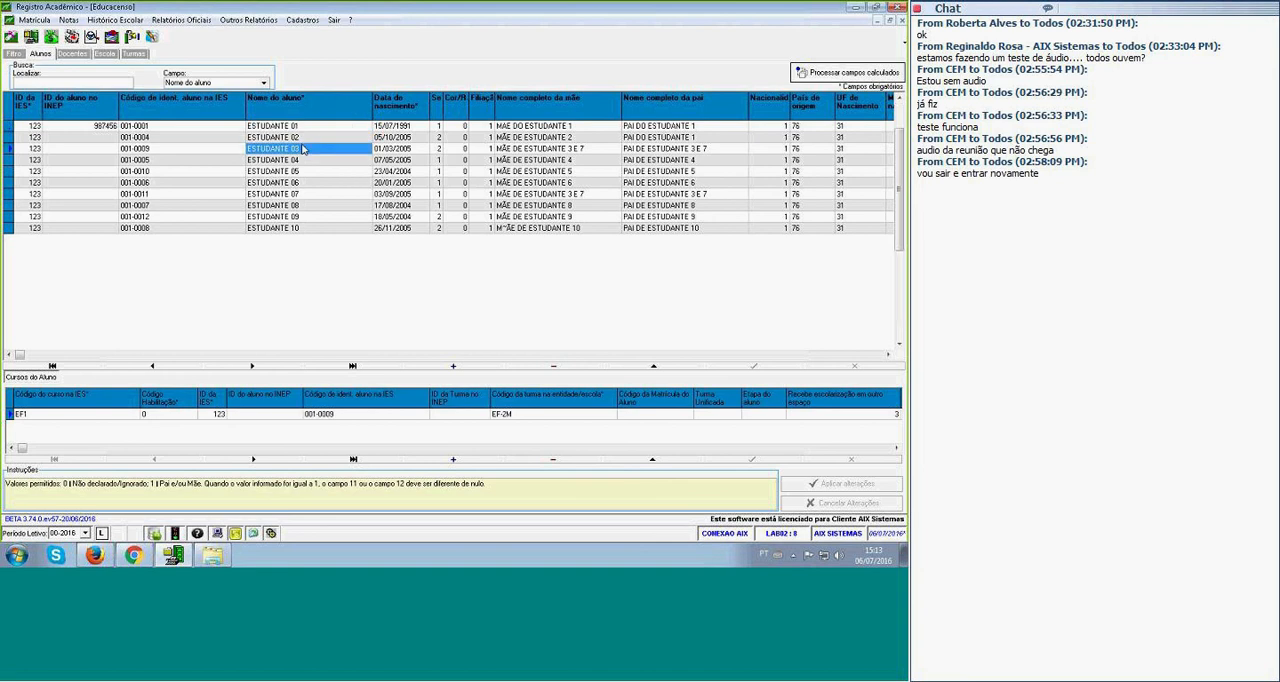
key(Right)
key(Right)
key(Right)
key(Right)
key(Right)
key(Right)
key(Right)
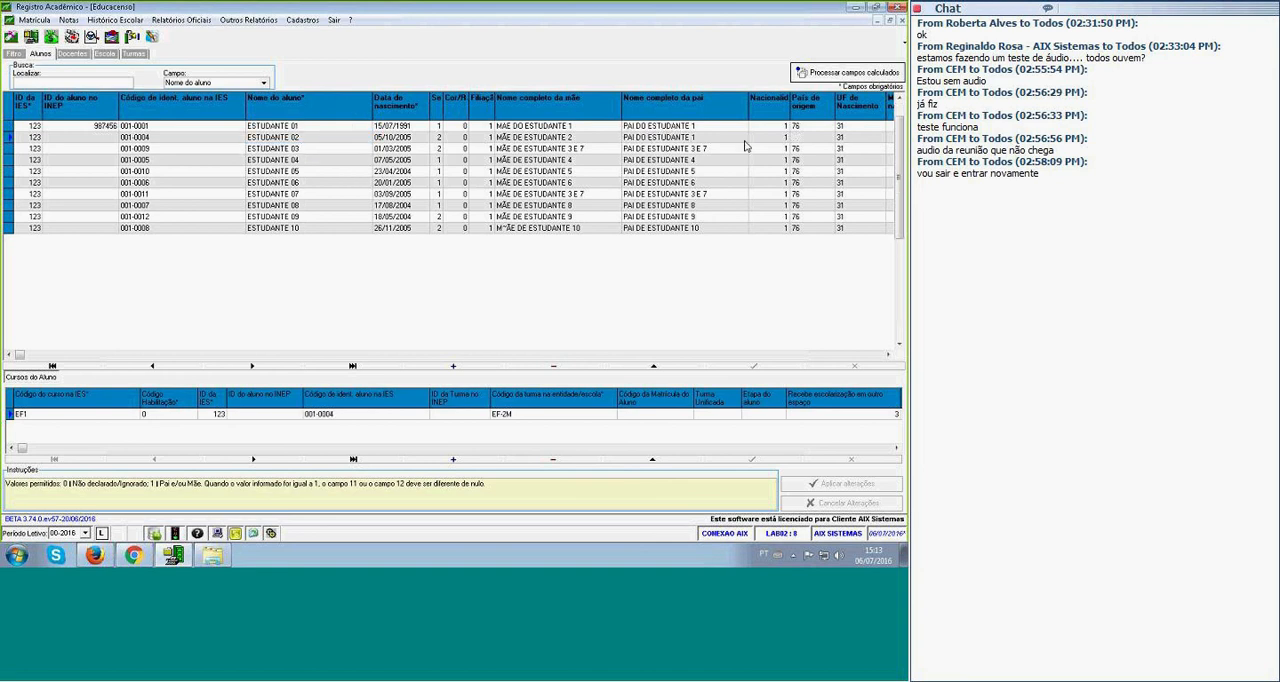
key(Right)
key(Right)
key(Right)
key(Right)
key(Right)
key(Right)
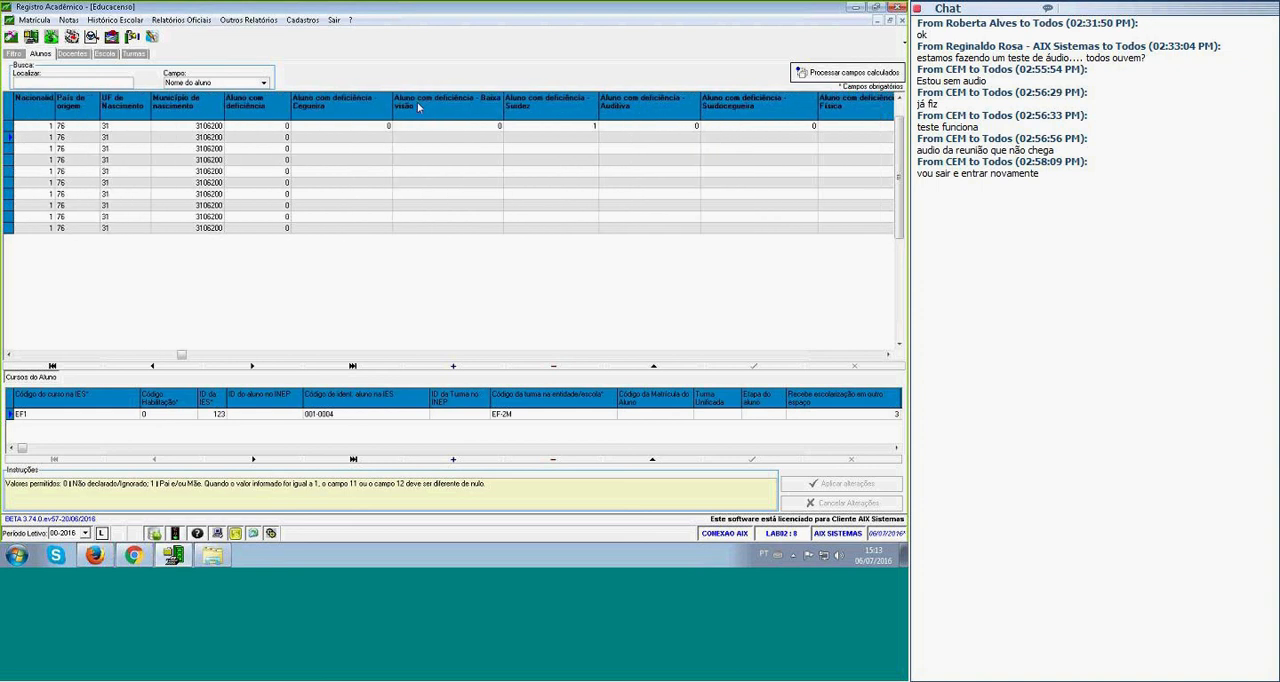
click(427, 139)
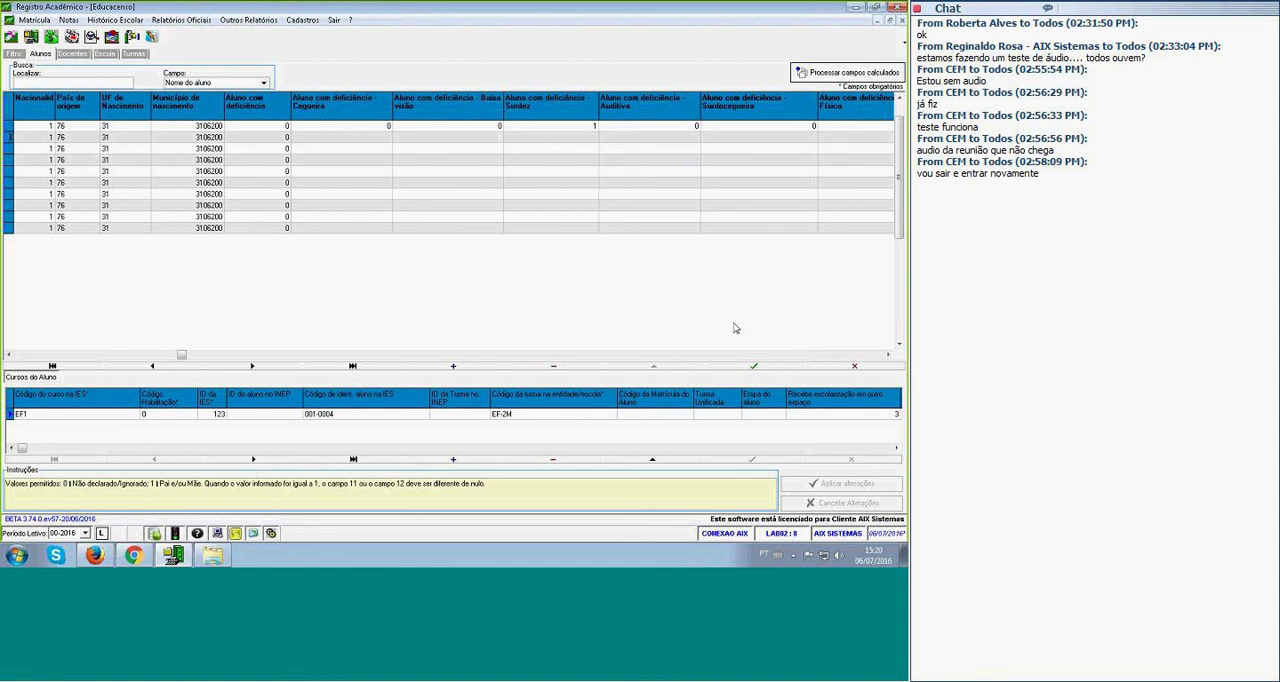
Return to the census's Filtro page and open CENSO_2016_TODOS from C:\dadosgiz in a maximized Notepad window.
click(13, 55)
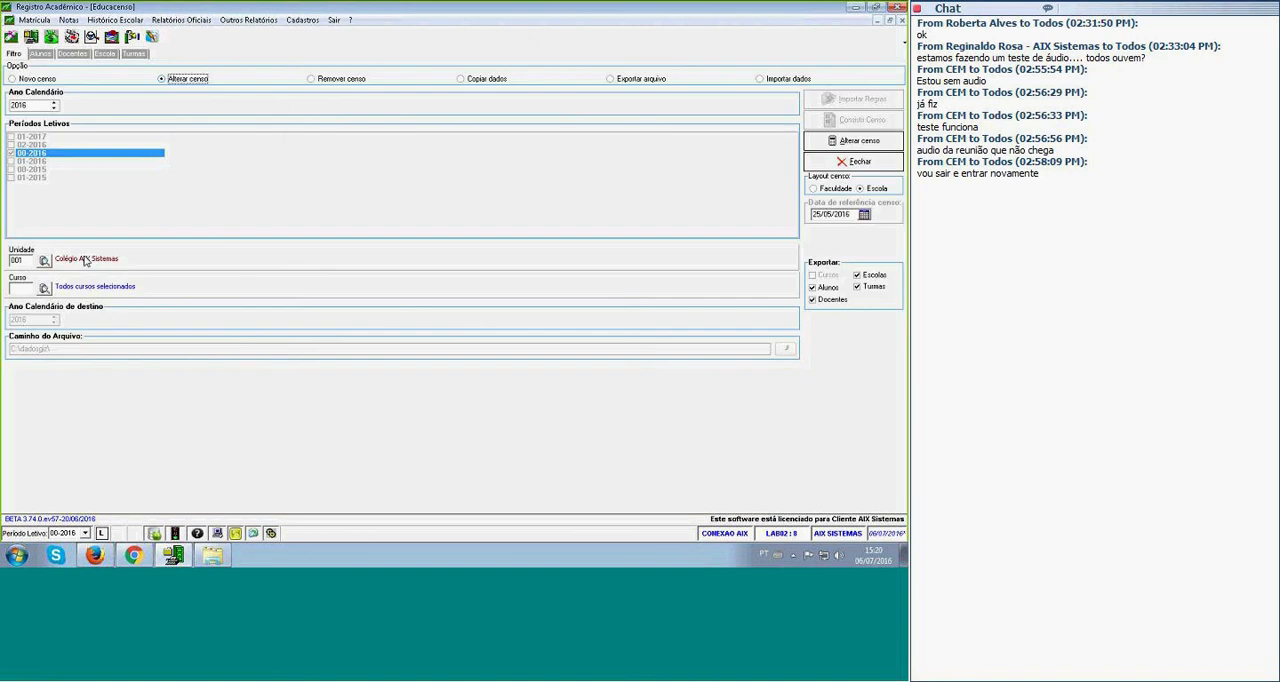
click(213, 555)
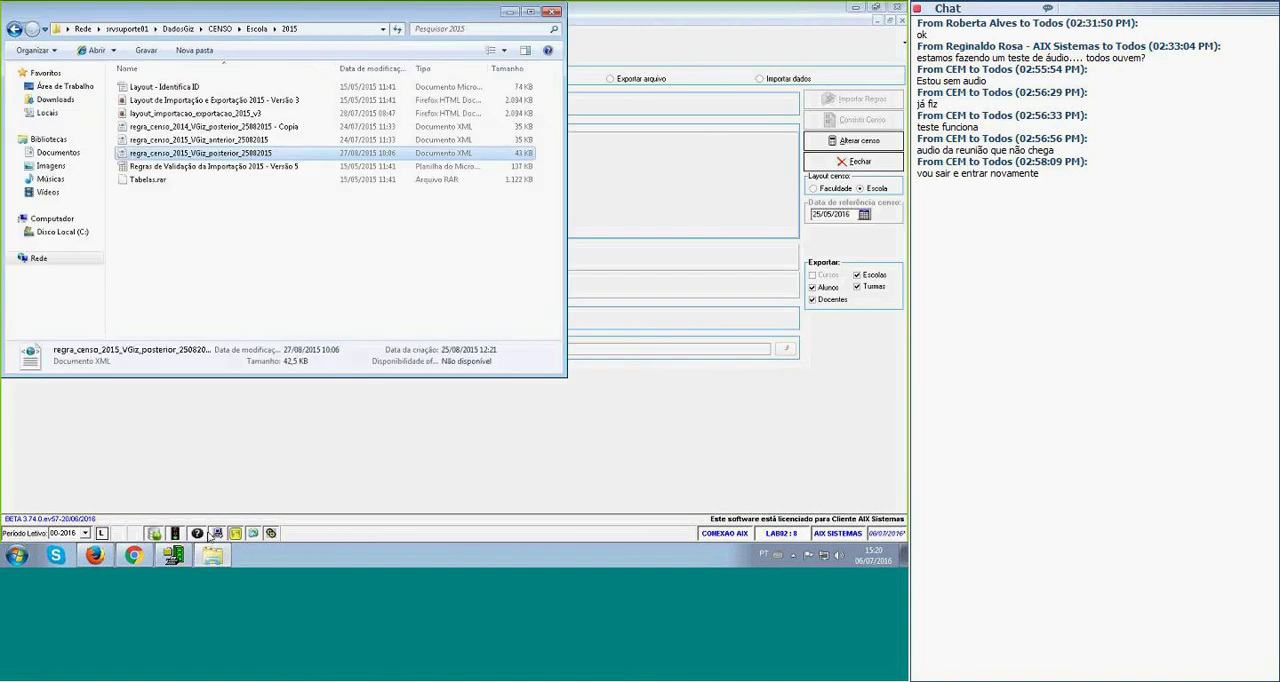
click(70, 232)
double_click(141, 99)
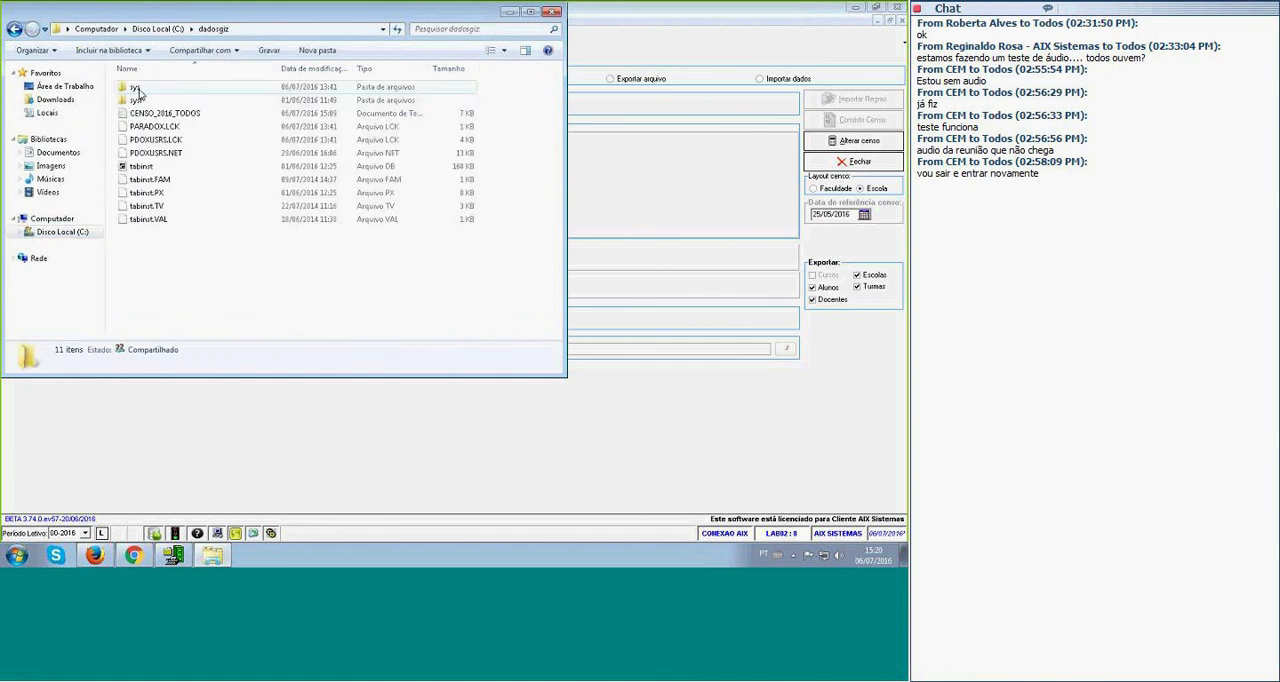
click(150, 113)
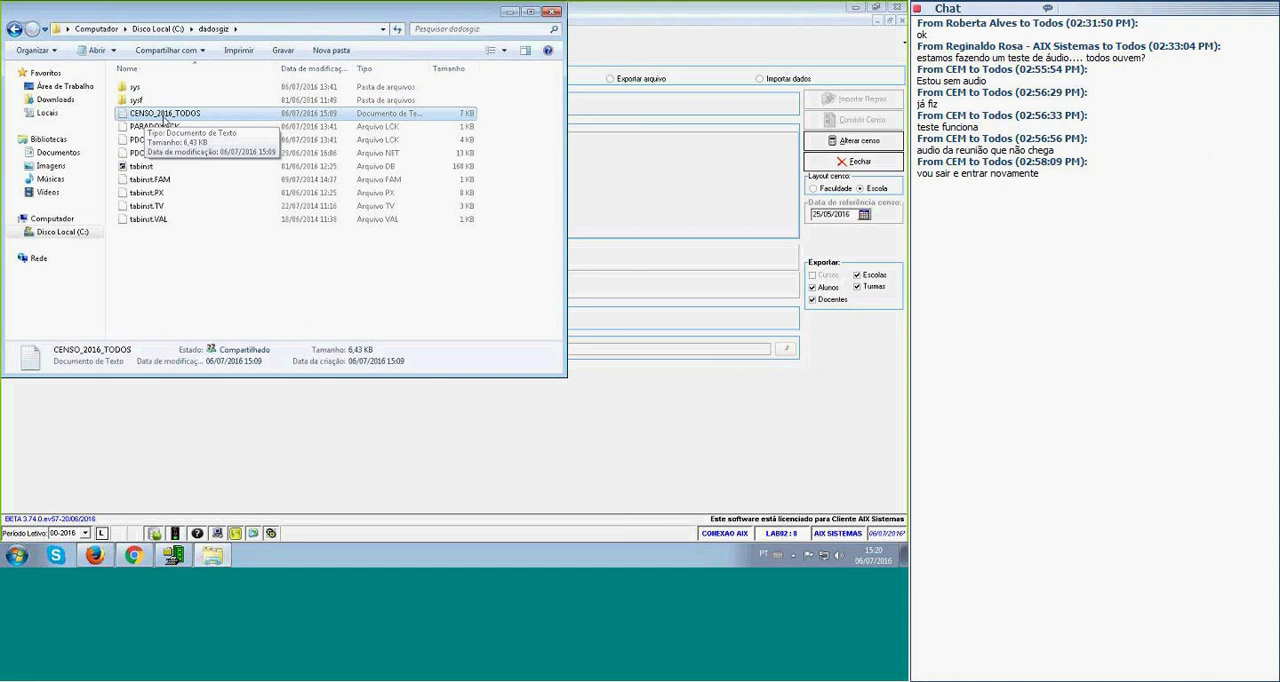
double_click(163, 118)
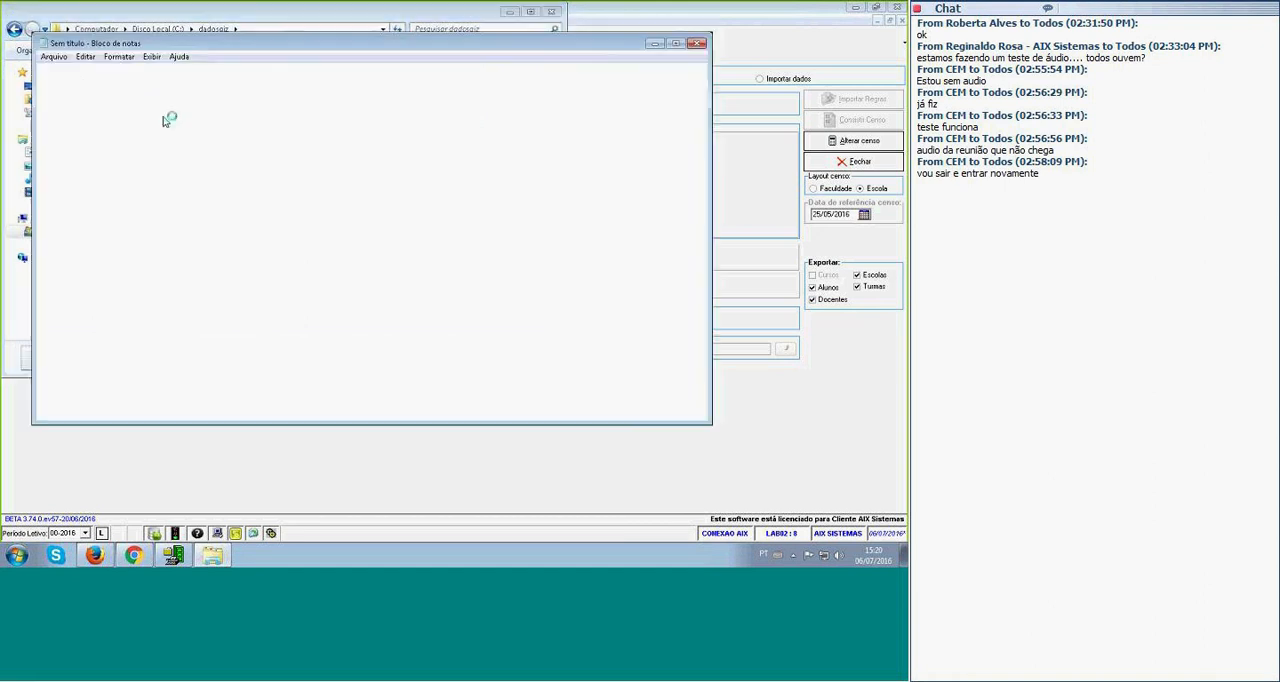
drag(204, 47, 172, 0)
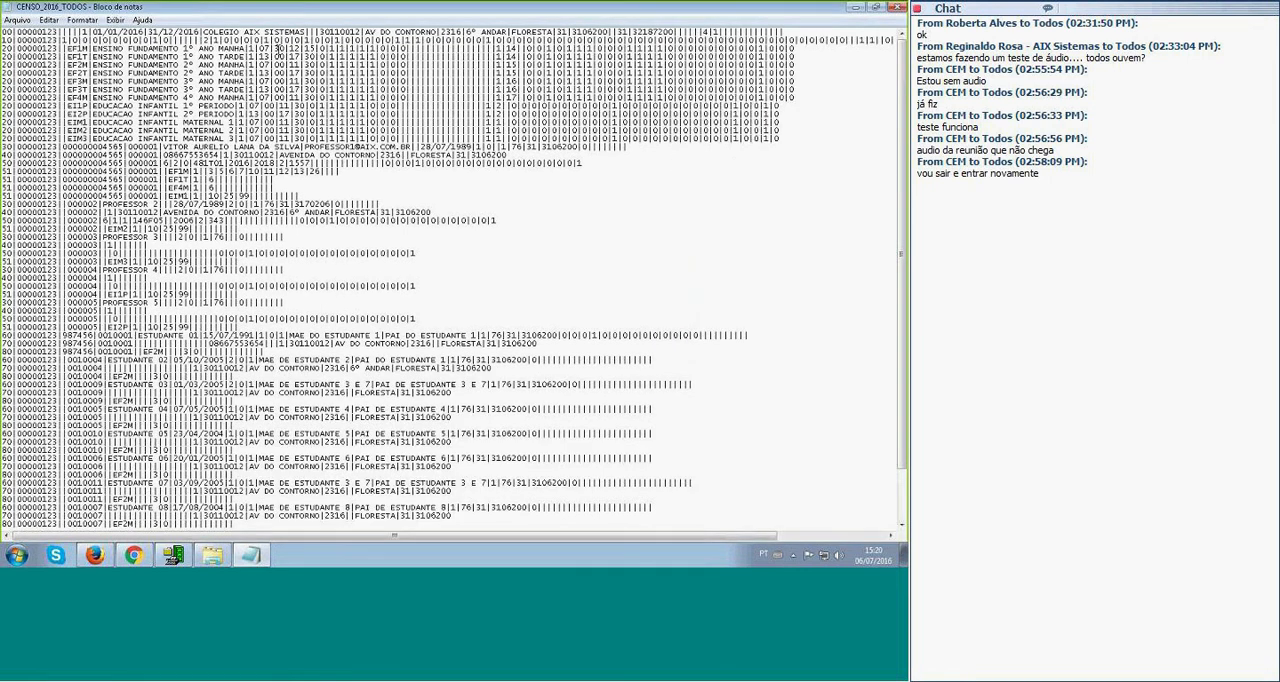
Examine the school records of types 00 and 10 at the start of the exported file.
key(shift+Down)
key(shift+Down)
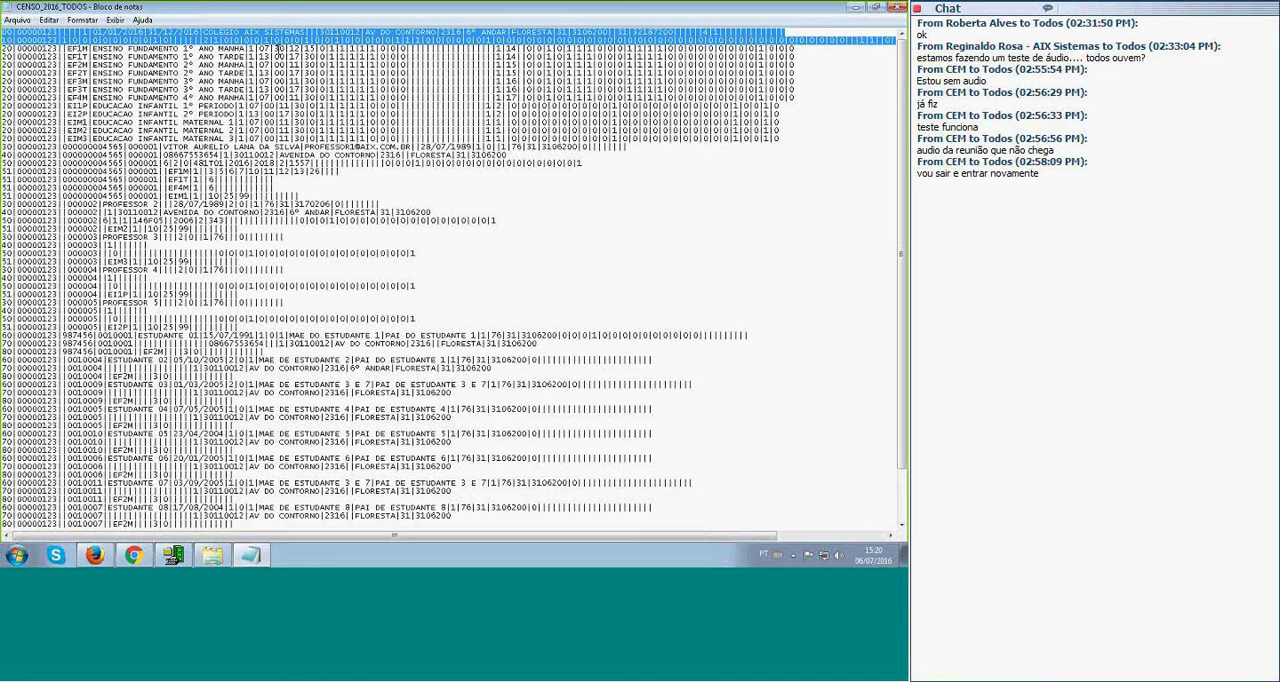
key(Down)
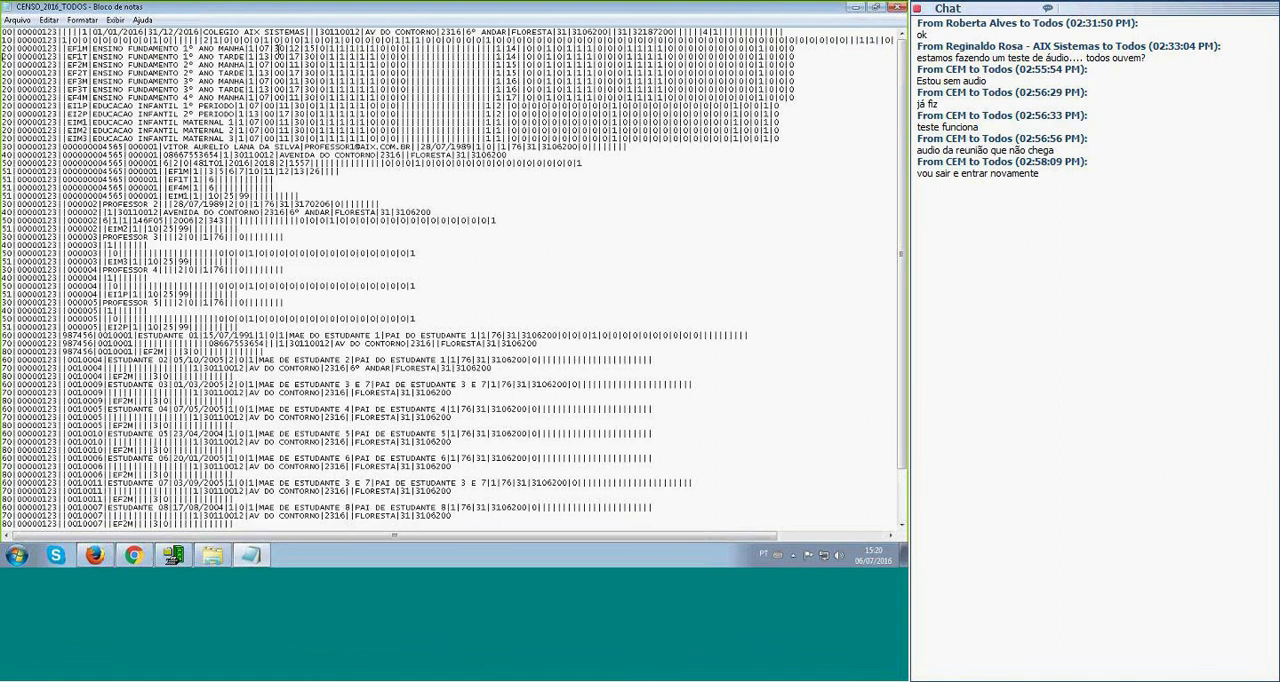
key(Down)
key(Down)
key(Down)
key(Down)
key(Down)
key(Down)
key(Down)
key(Down)
key(Down)
key(Down)
Examine the type 20 class records and the field values on the EF2M class line.
drag(5, 57, 5, 142)
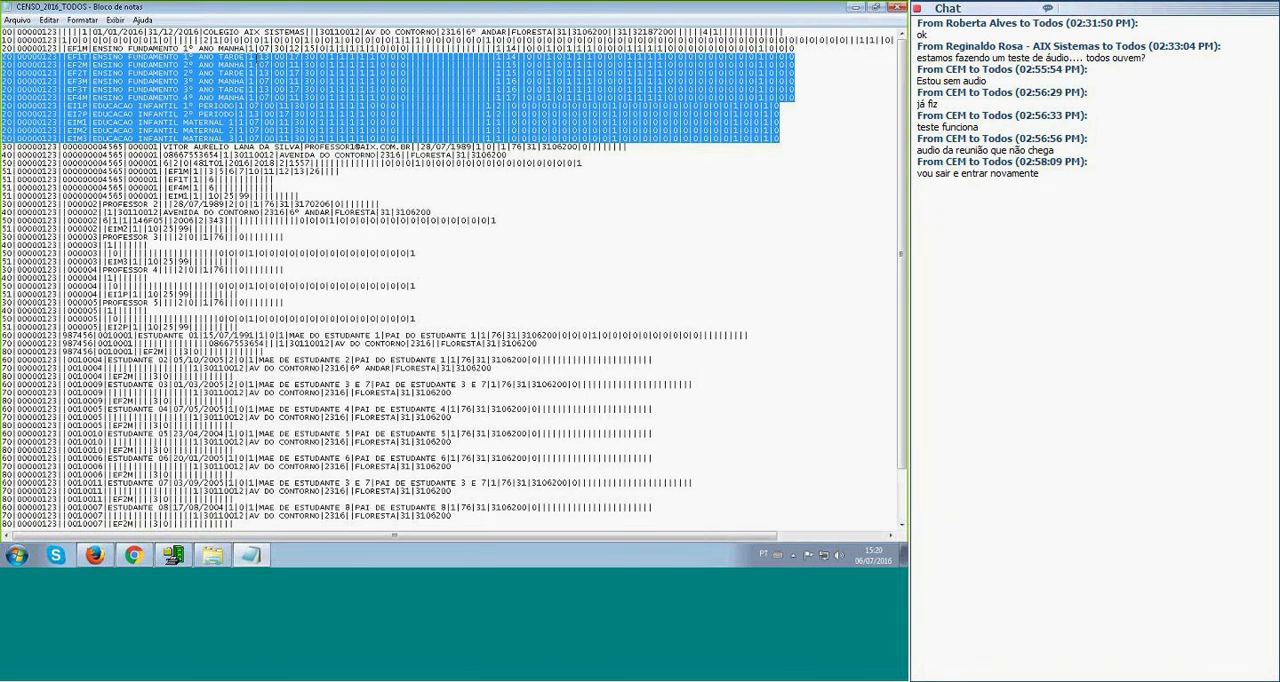
click(261, 60)
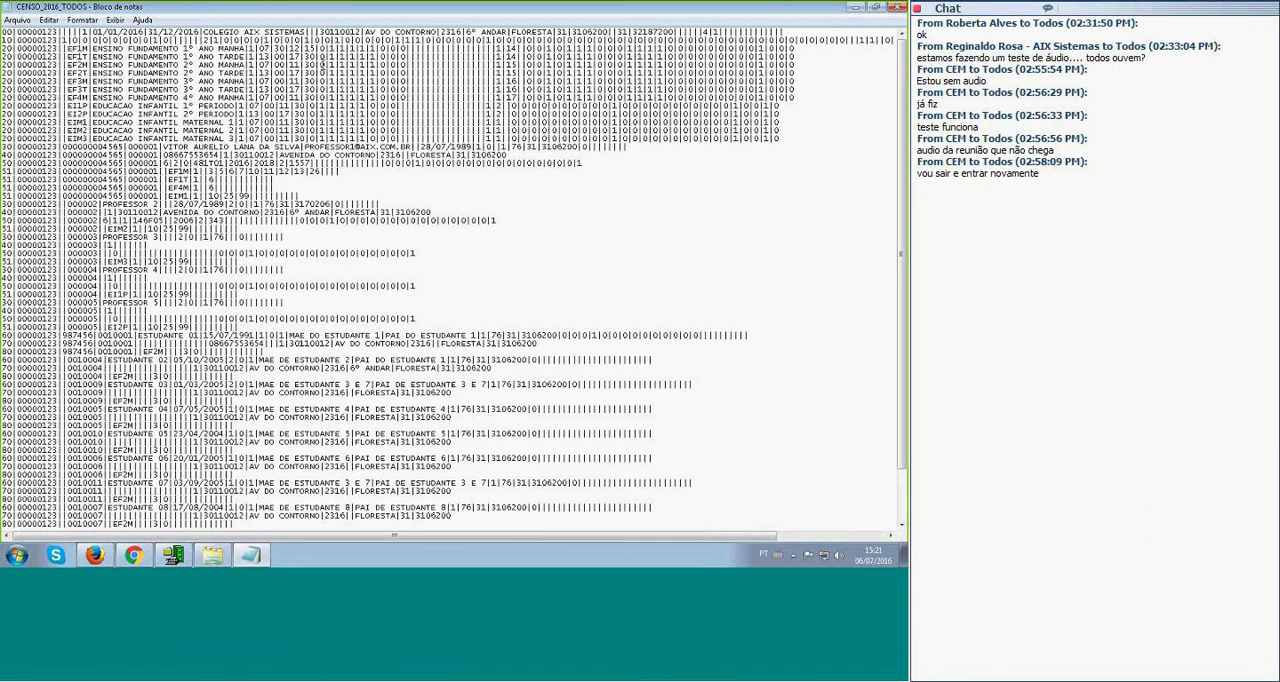
drag(322, 64, 385, 64)
drag(496, 64, 660, 64)
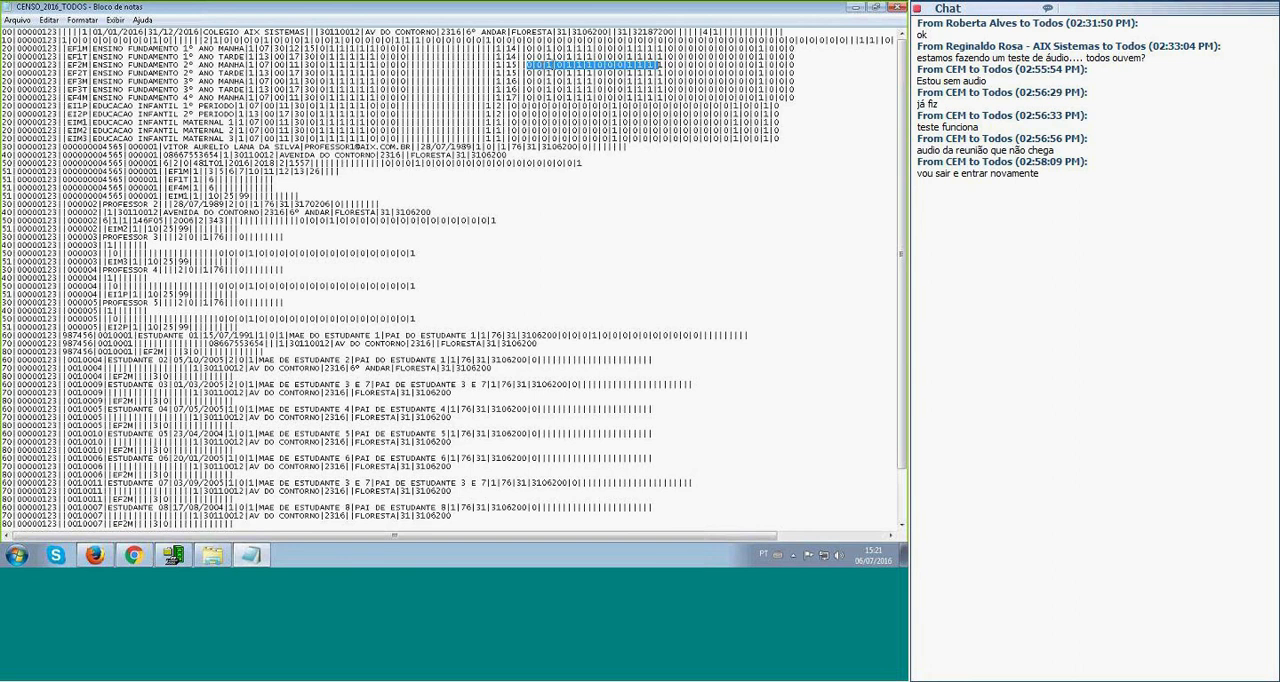
click(541, 64)
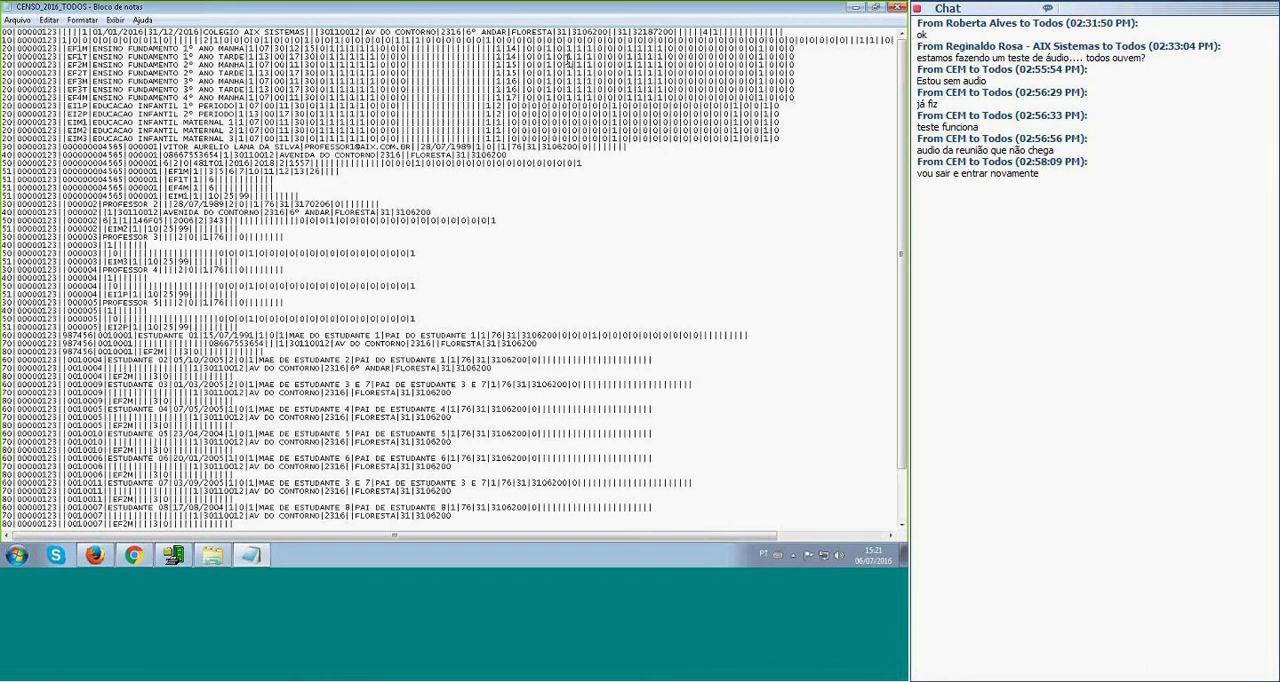
Examine the first teacher's records of types 30, 40, 50 and 51, including the country, state and municipality codes.
drag(3, 147, 3, 162)
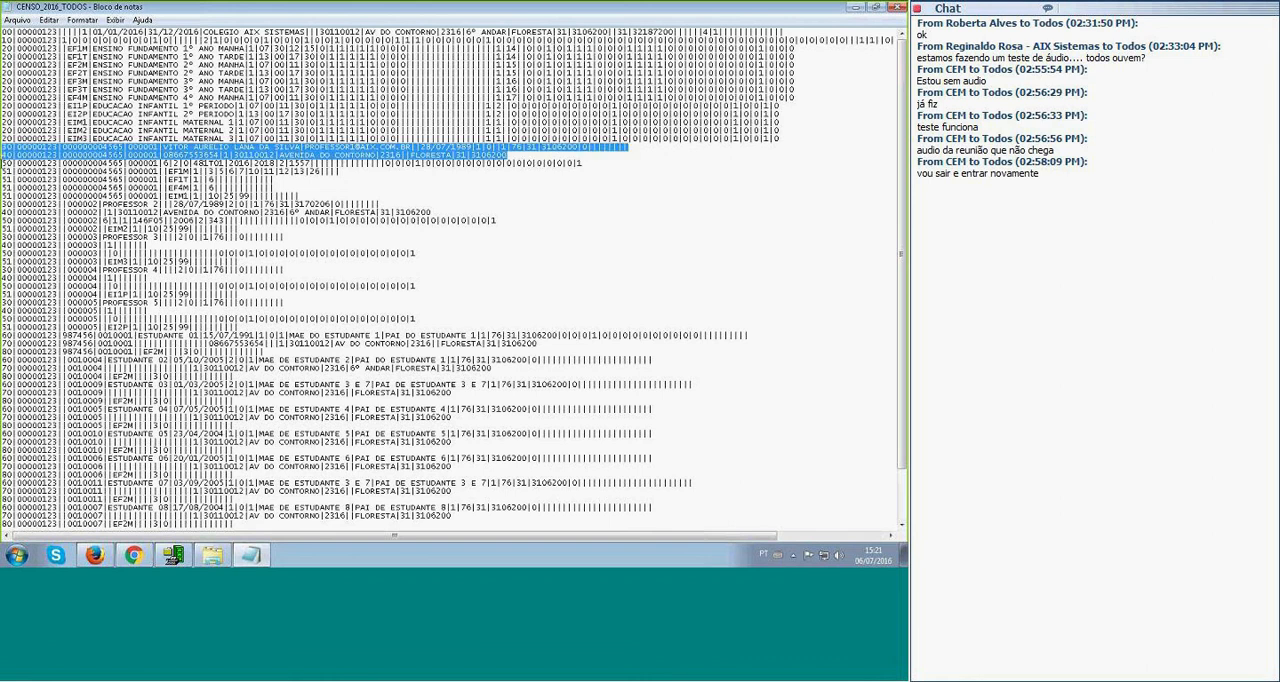
drag(3, 162, 3, 203)
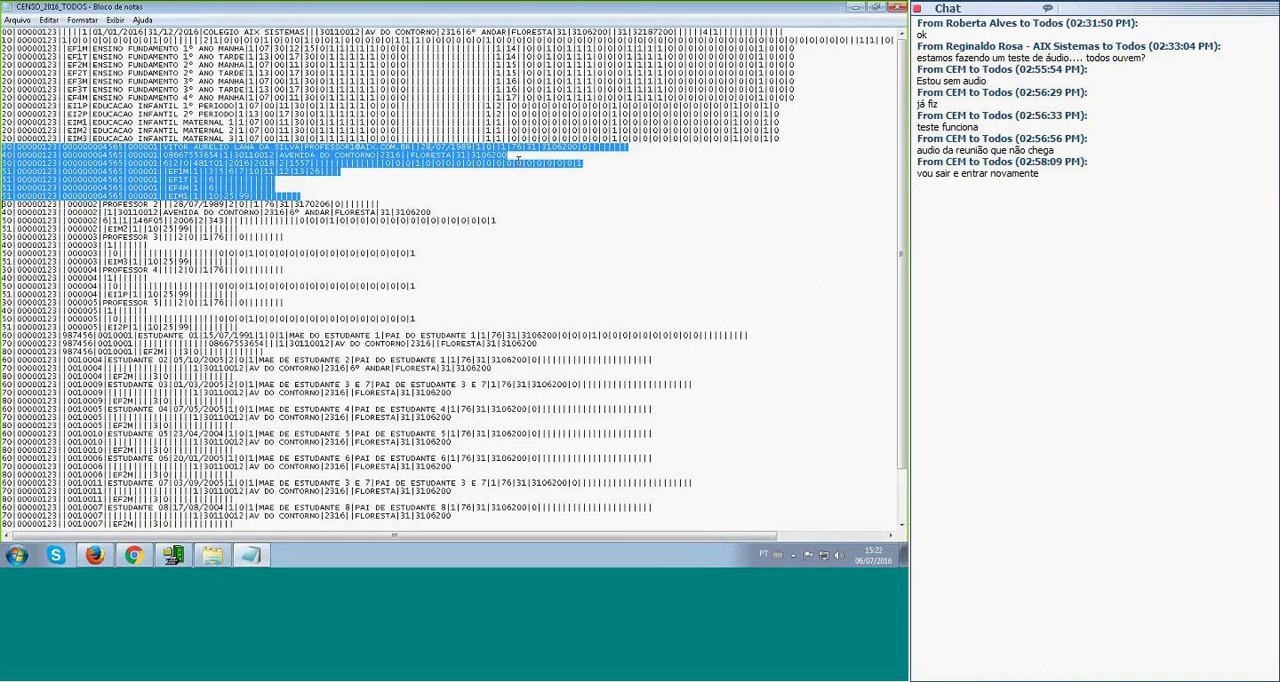
click(512, 147)
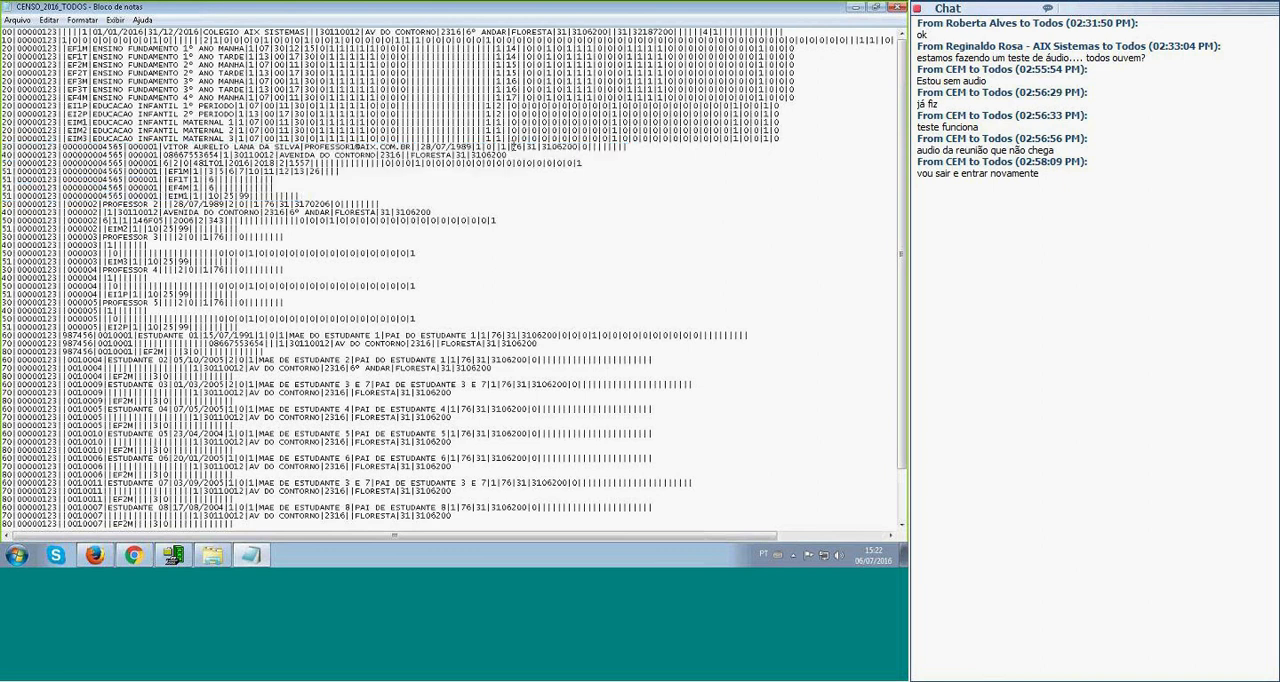
double_click(517, 147)
click(543, 148)
mouse_move(541, 148)
mouse_down()
mouse_move(566, 150)
mouse_move(528, 147)
mouse_move(552, 148)
mouse_up()
scroll(540, 198, down, 3)
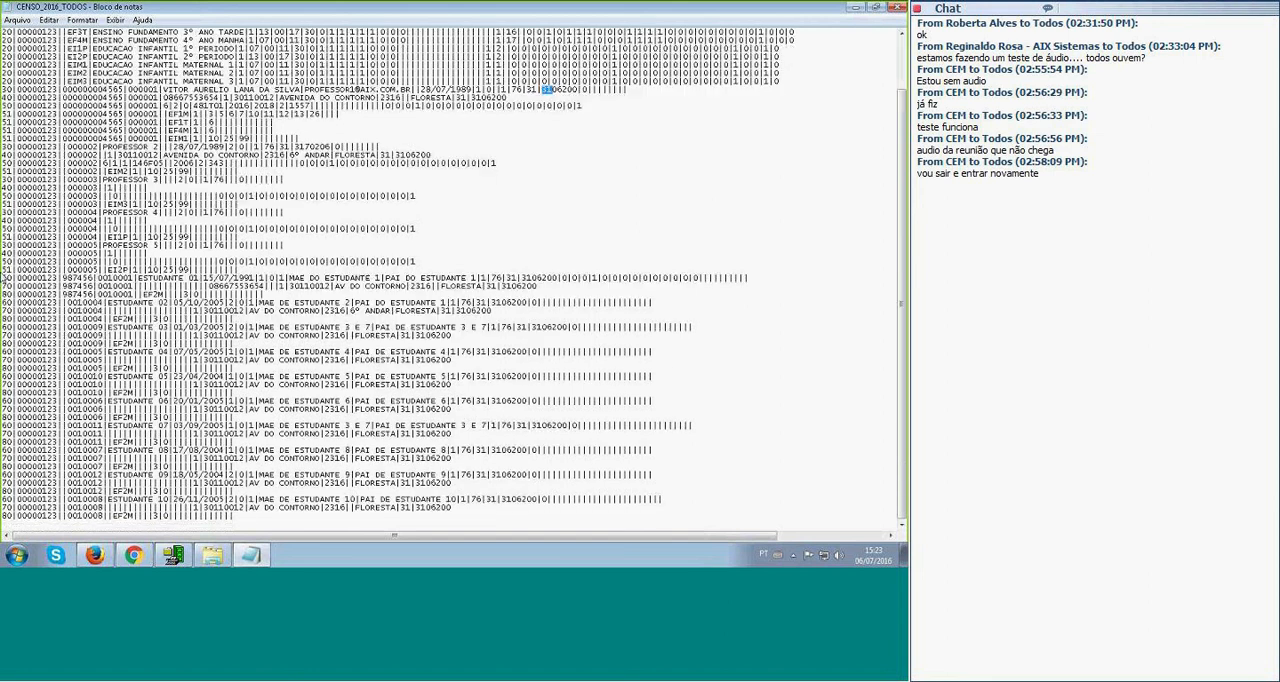
Review ESTUDANTE 01's records of types 60, 70 and 80, look over the whole file and close it.
double_click(5, 279)
drag(5, 280, 277, 296)
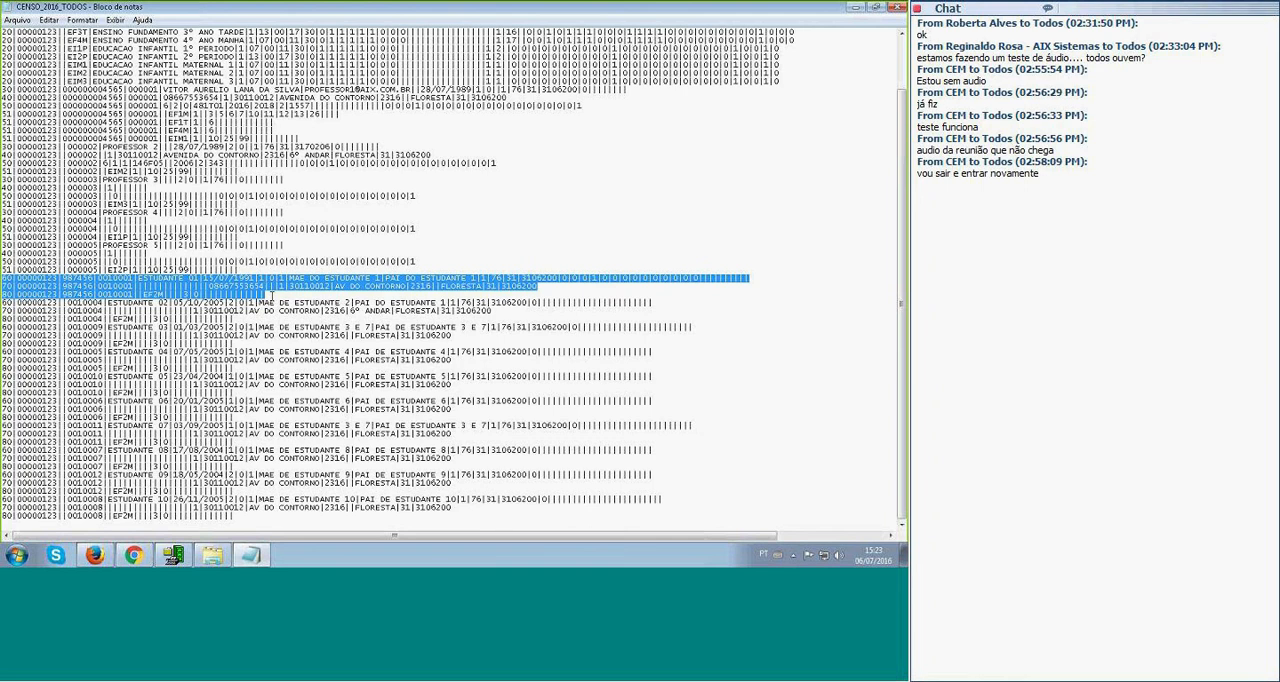
scroll(272, 296, up, 2)
click(272, 296)
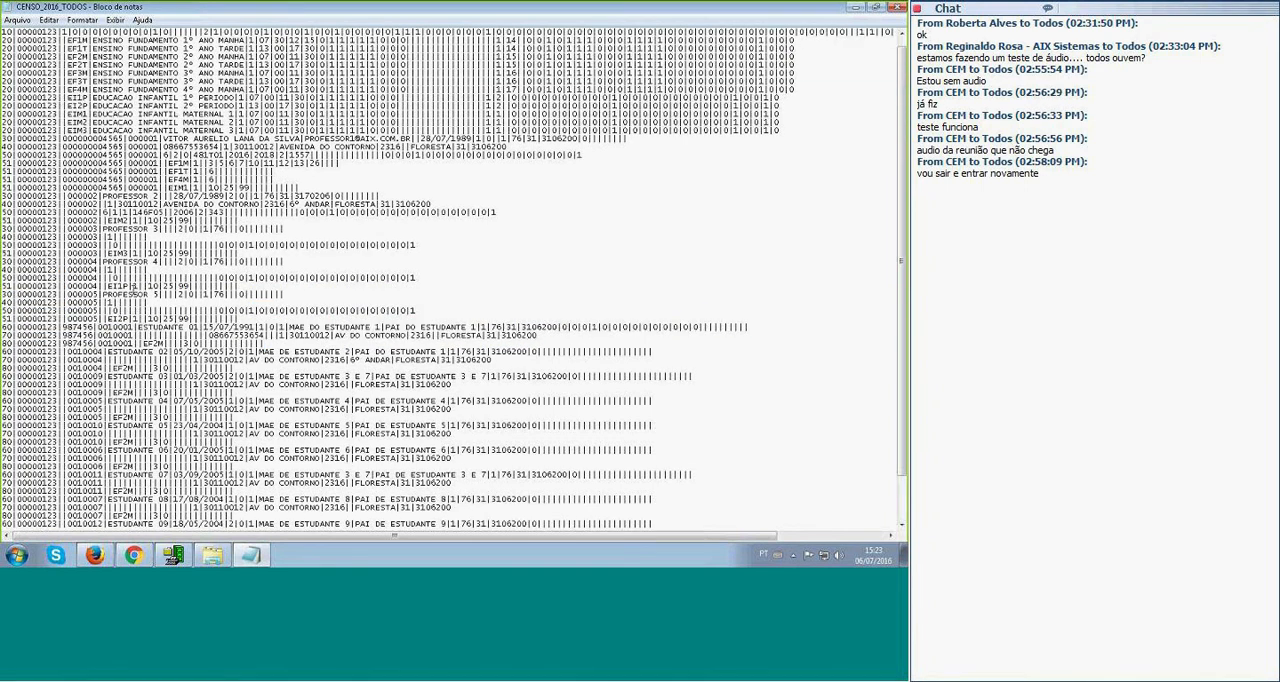
scroll(15, 56, up, 1)
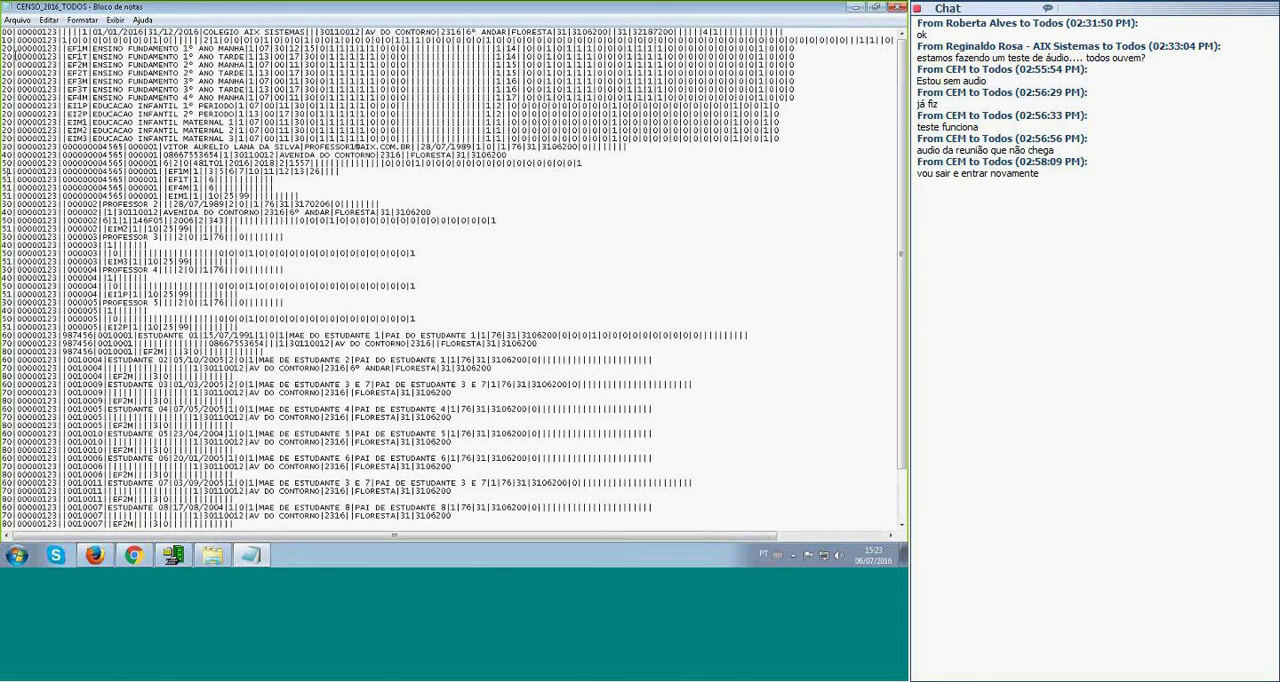
scroll(10, 40, down, 2)
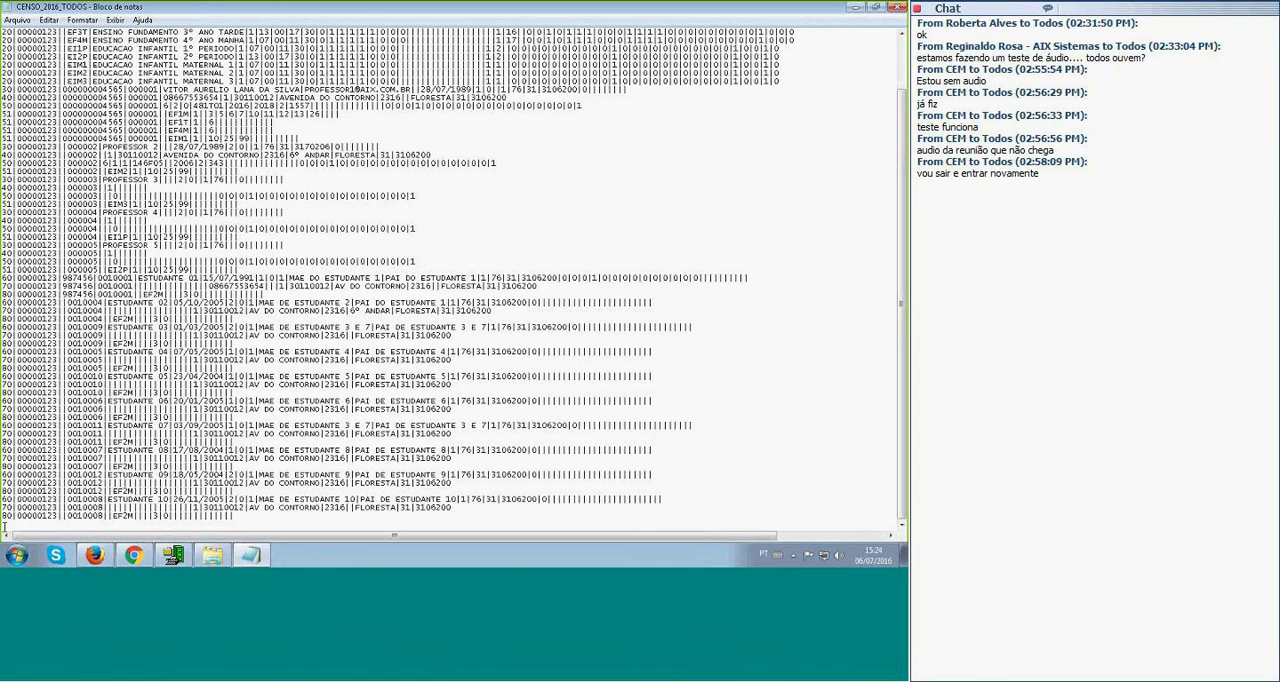
scroll(15, 42, up, 3)
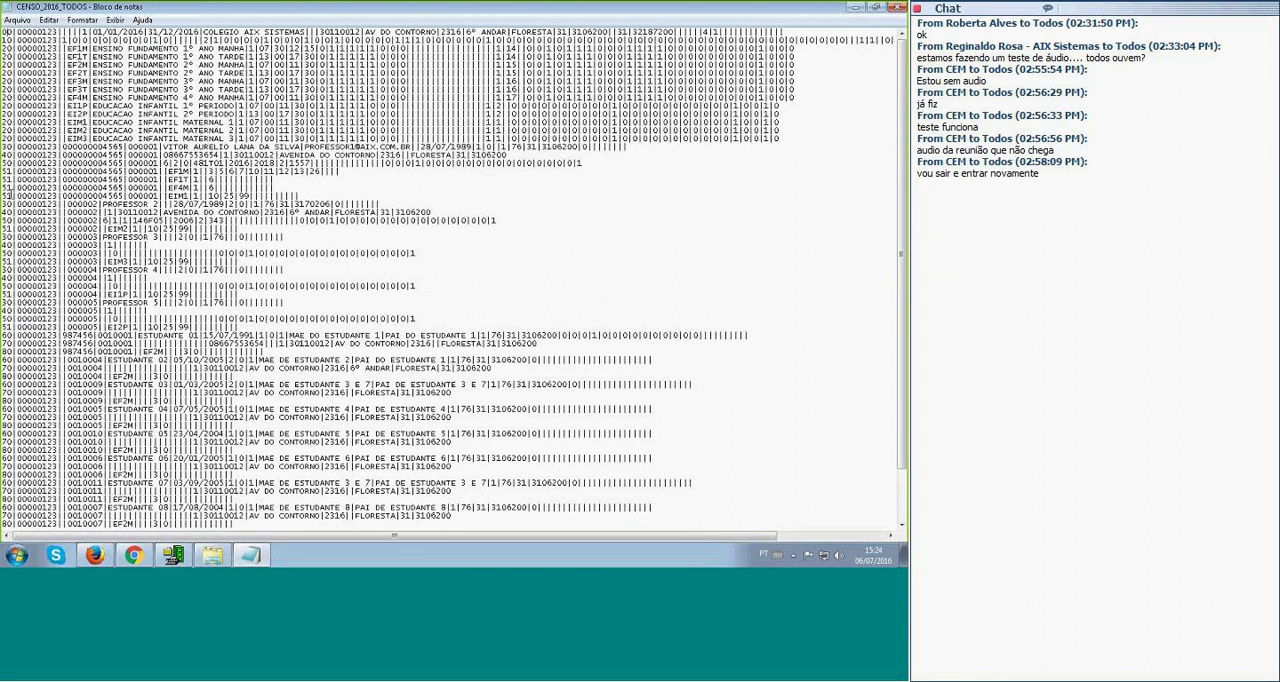
scroll(8, 196, down, 3)
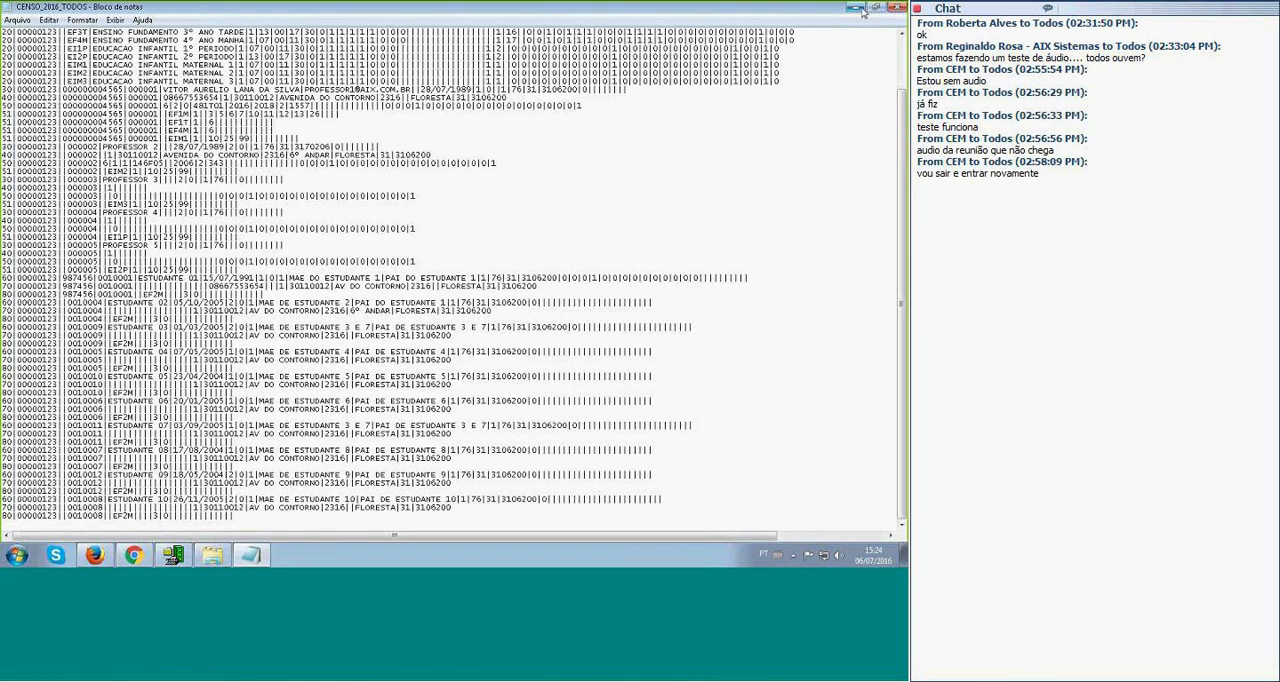
click(897, 8)
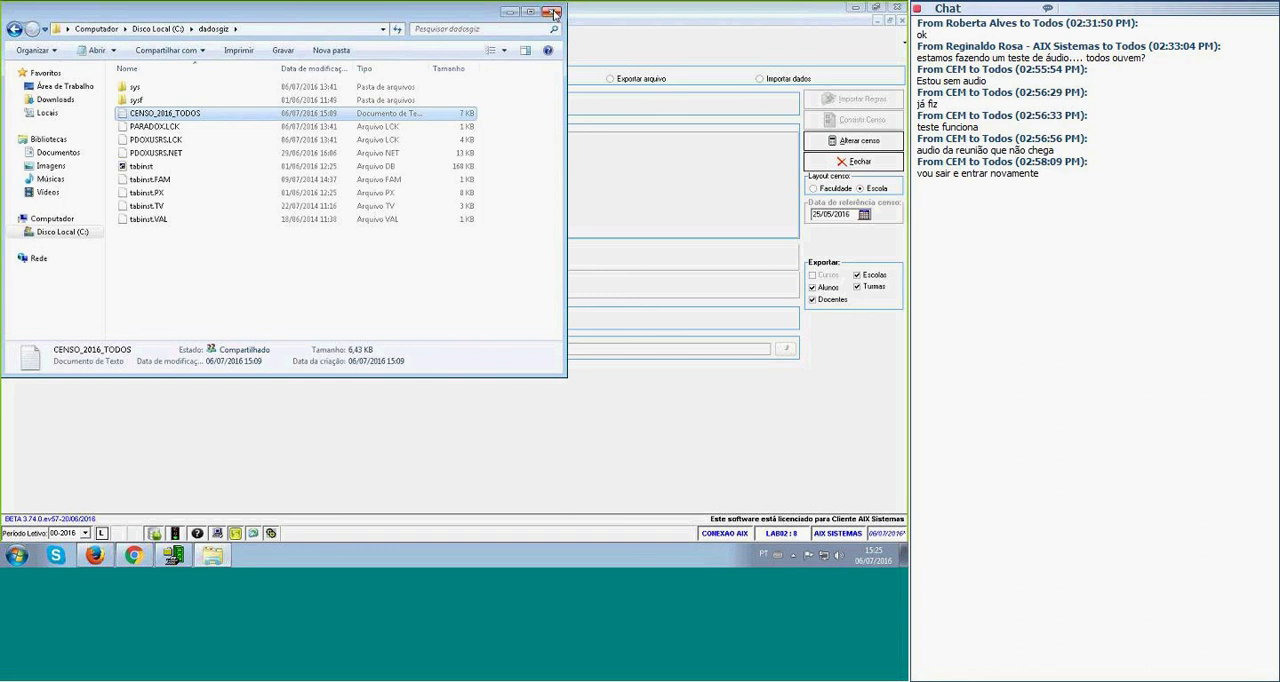
Reopen CENSO_2016_TODOS maximized with the status bar shown and select the name ESTUDANTE 04 on line 47.
double_click(127, 119)
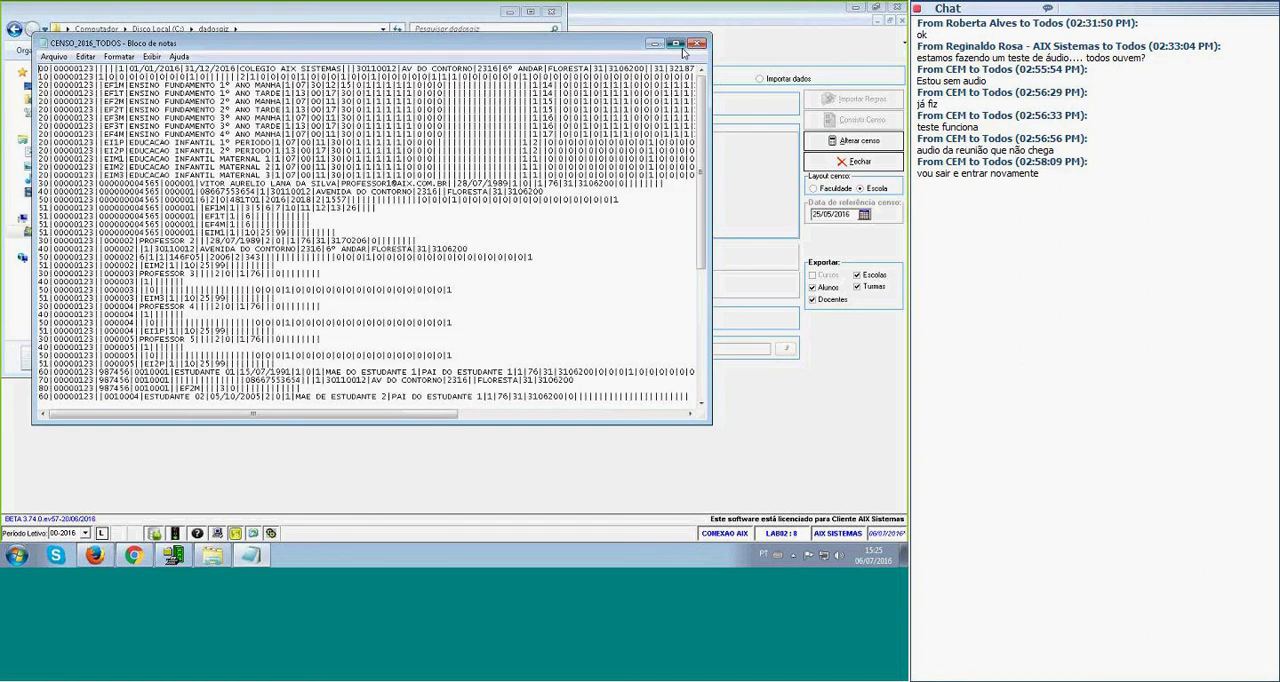
double_click(267, 22)
click(82, 20)
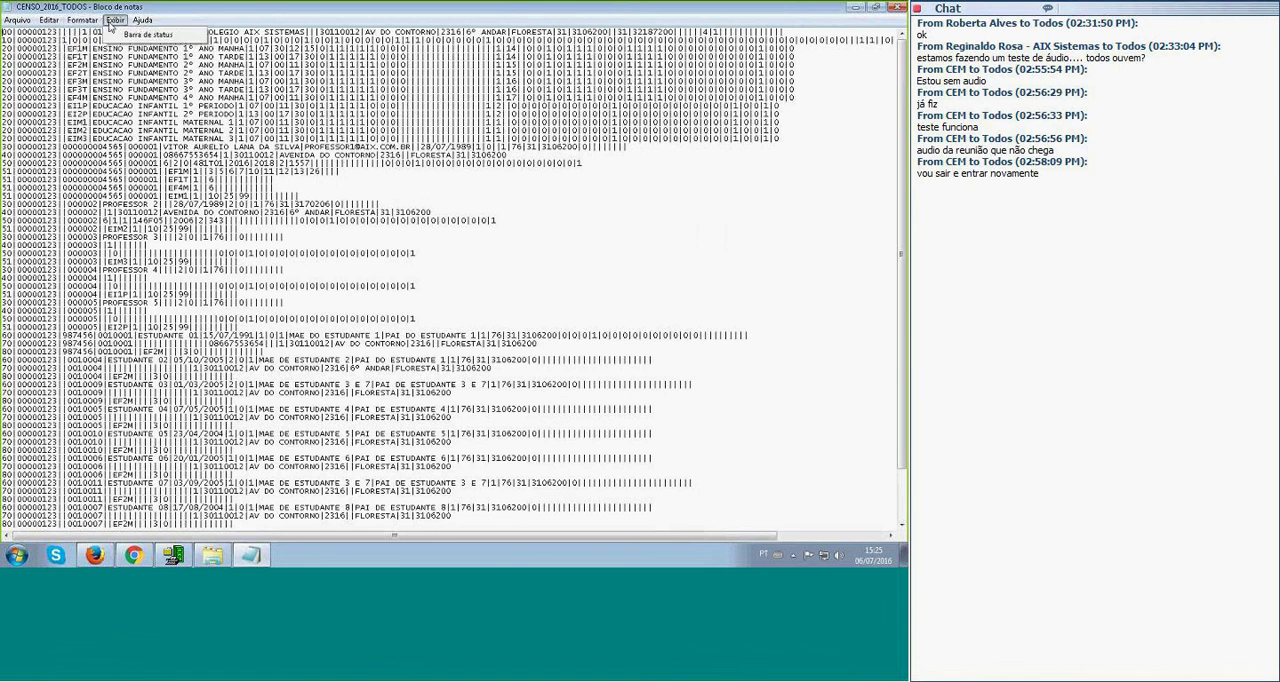
click(130, 35)
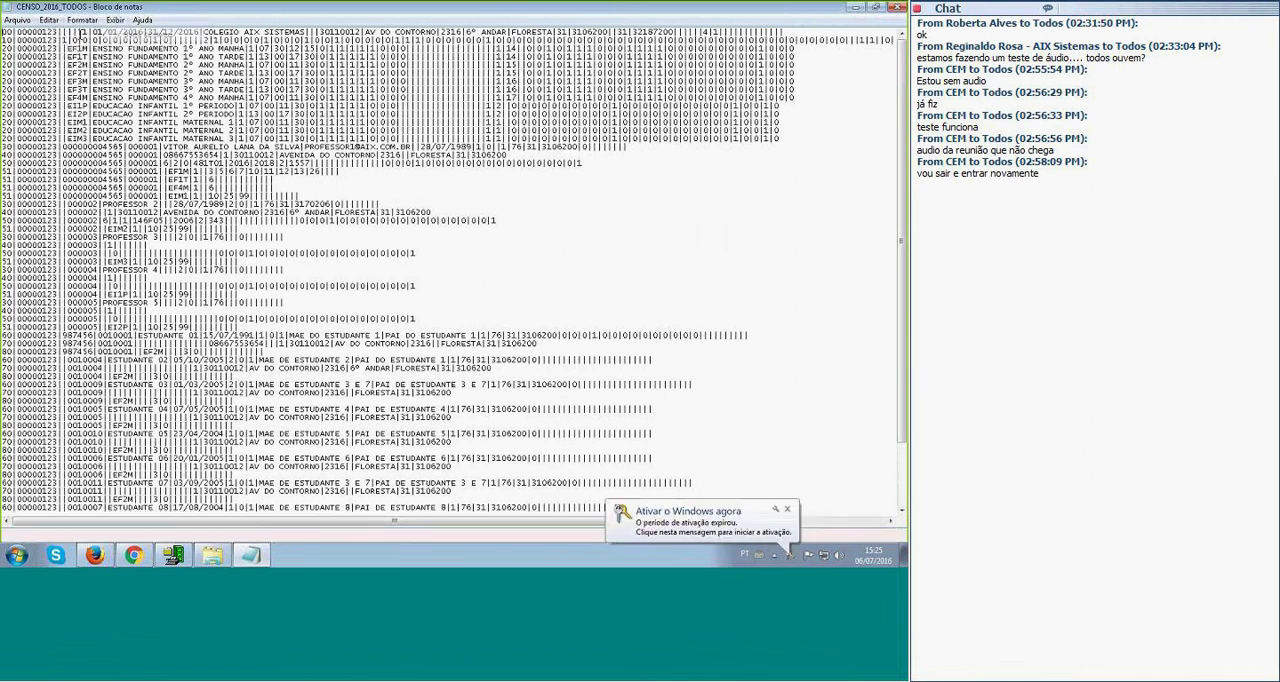
click(788, 510)
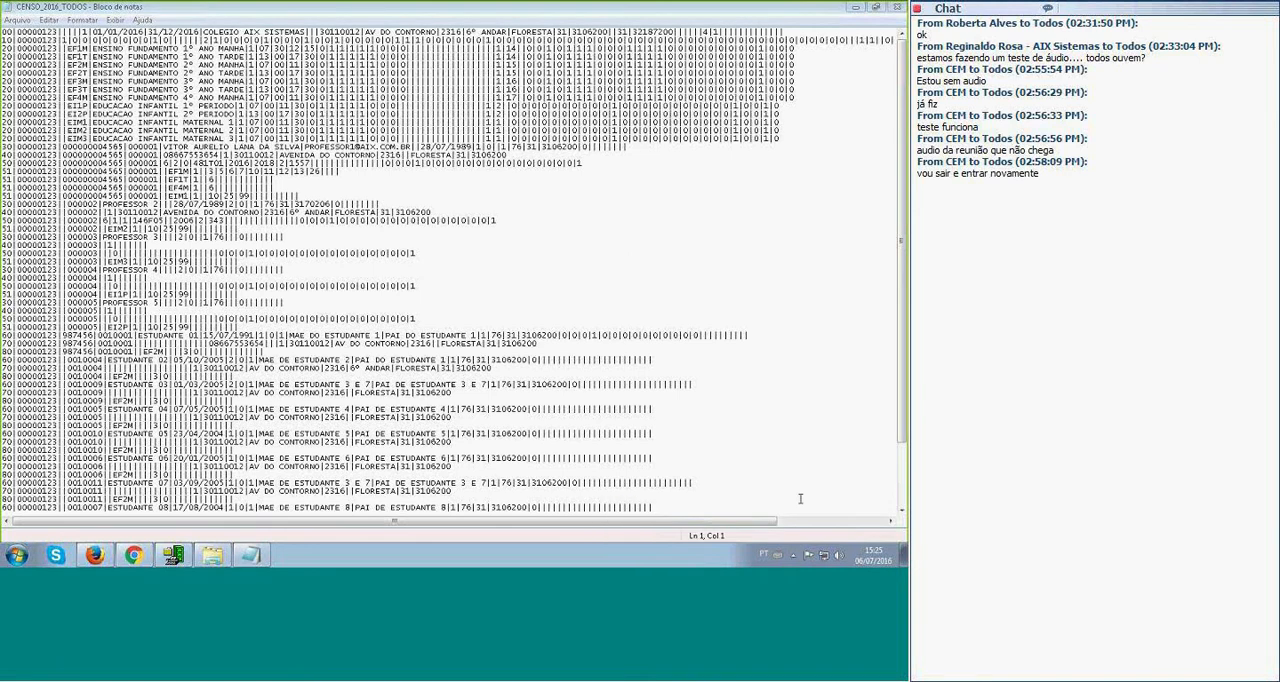
click(6, 409)
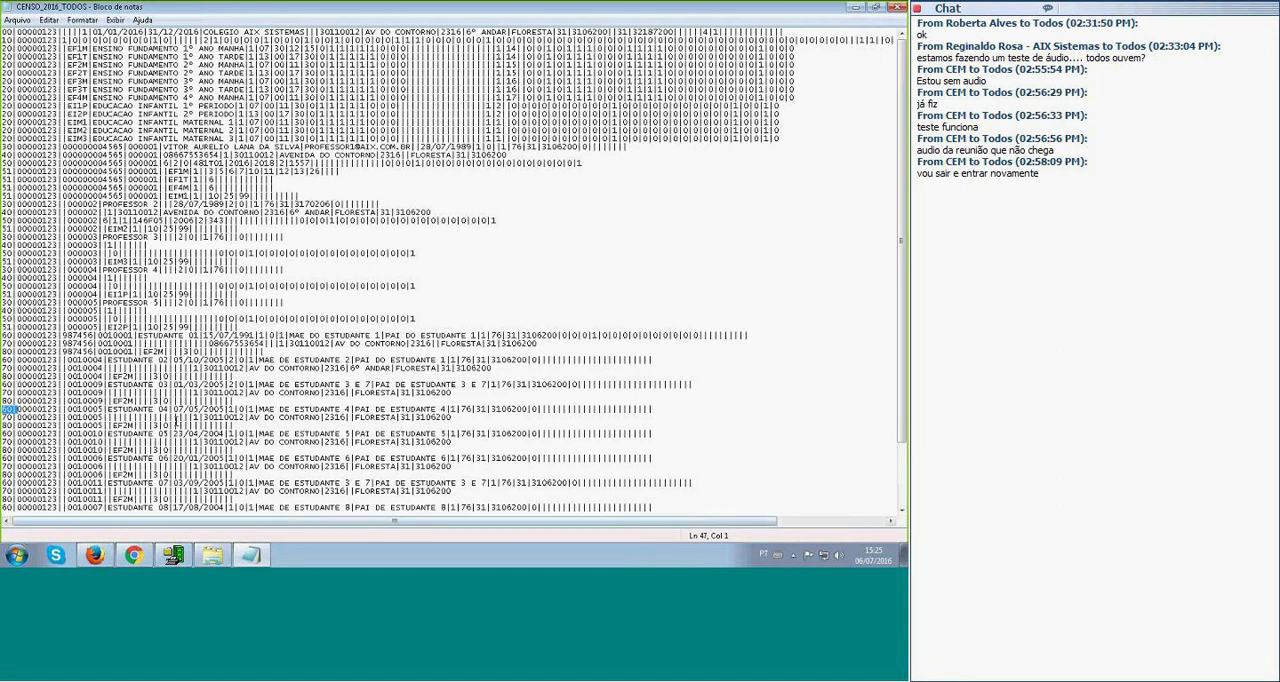
drag(107, 409, 170, 410)
Switch to Registro Acadêmico, open its Wiki AIX help and find the Educacenso section of Guia de Rotinas do Giz.
mouse_move(173, 556)
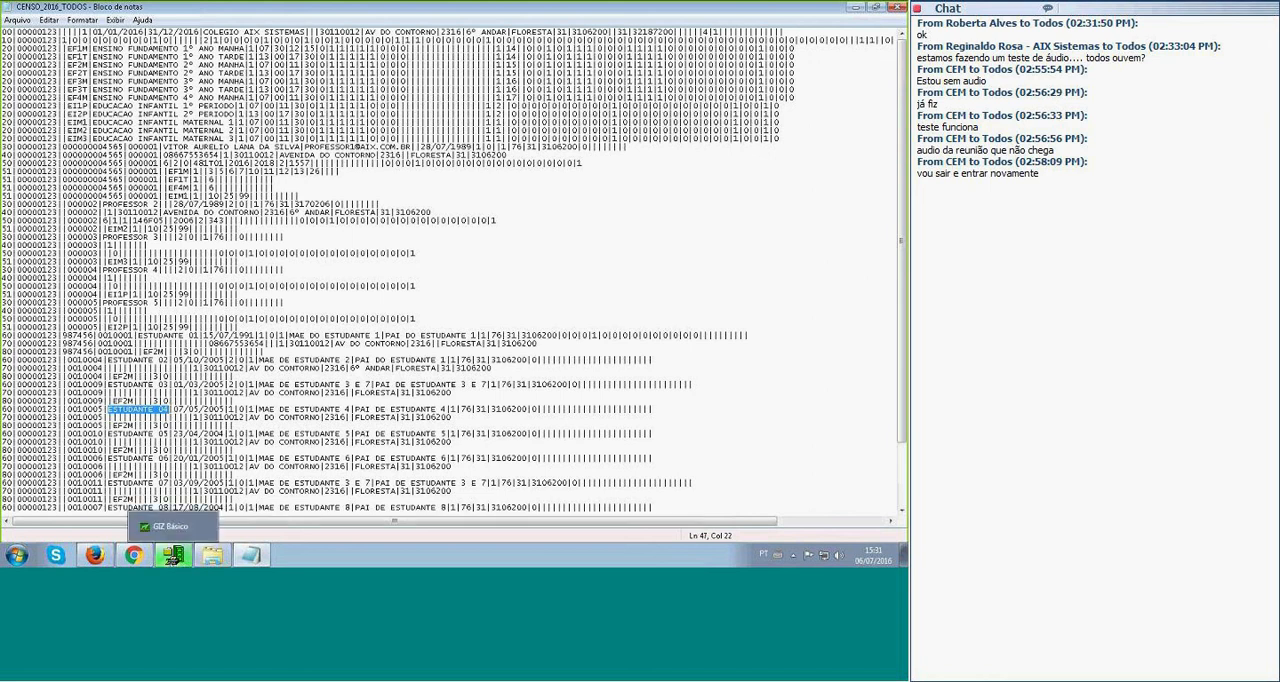
click(173, 556)
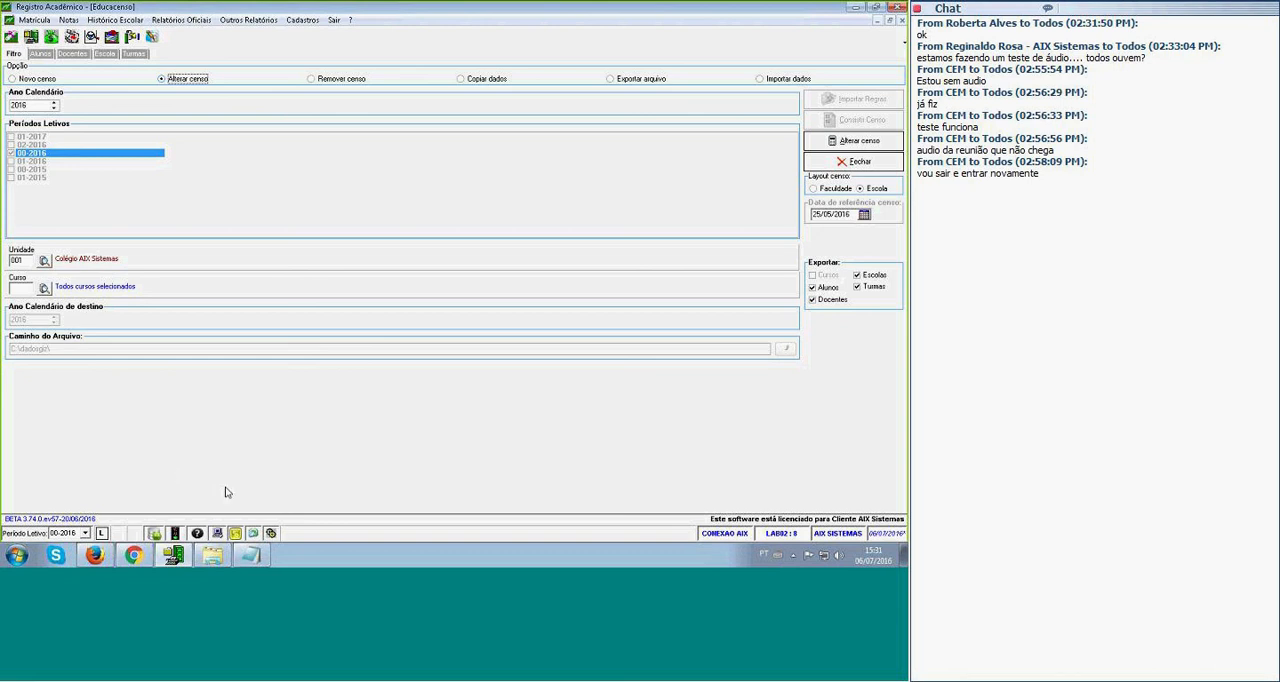
click(197, 534)
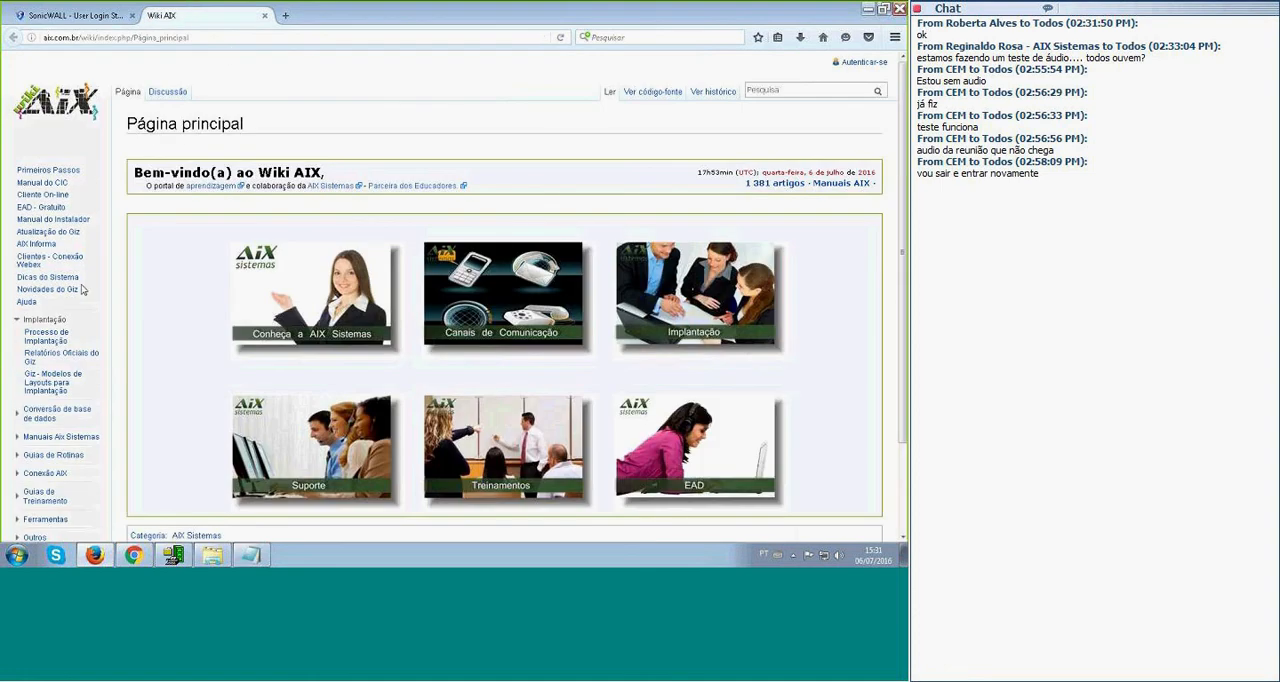
scroll(83, 289, down, 3)
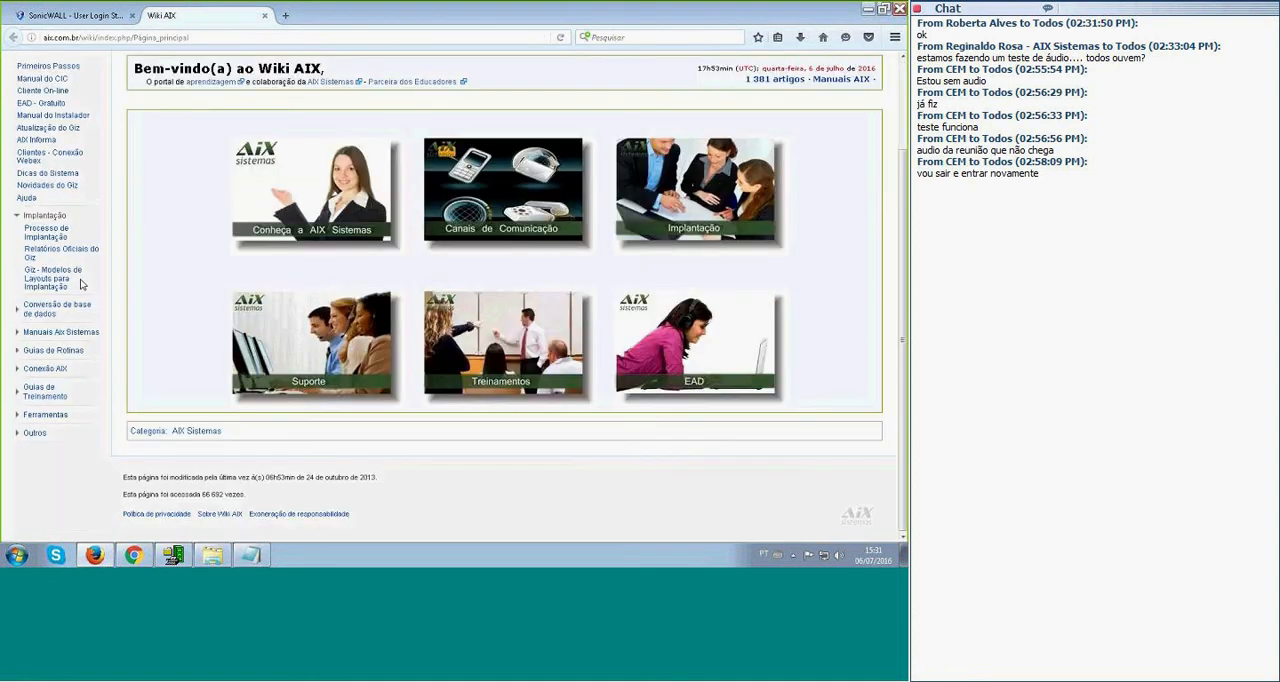
click(34, 352)
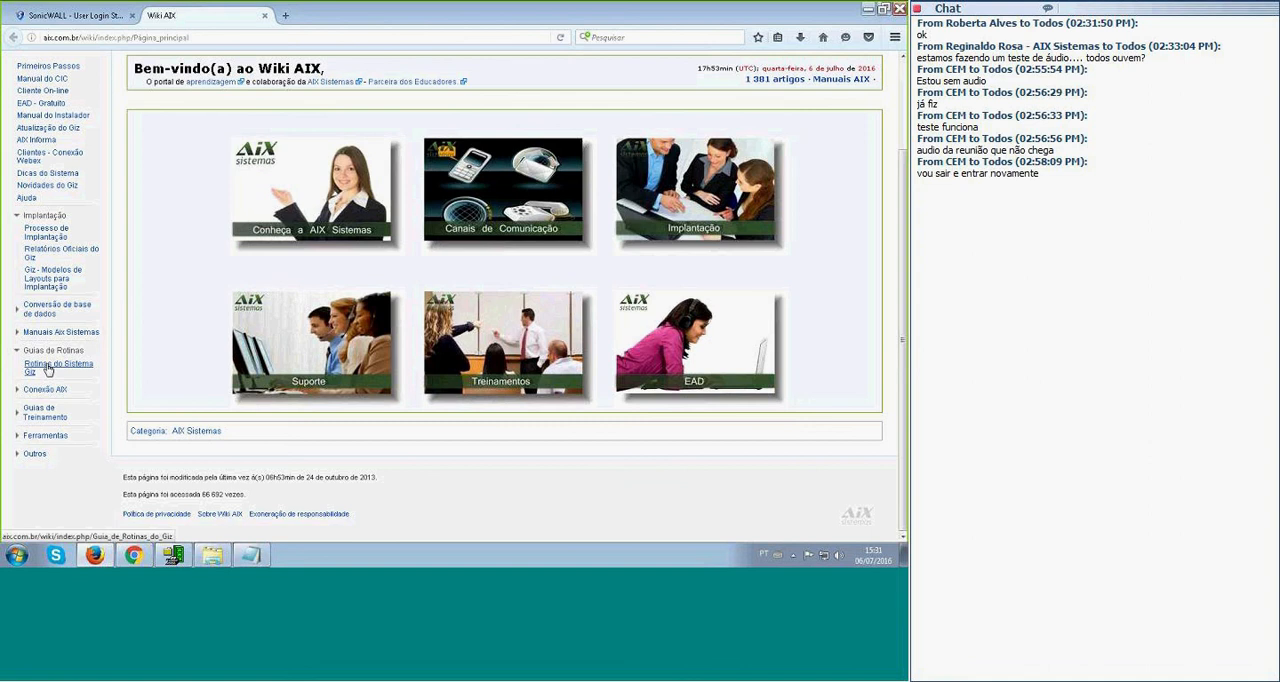
click(48, 368)
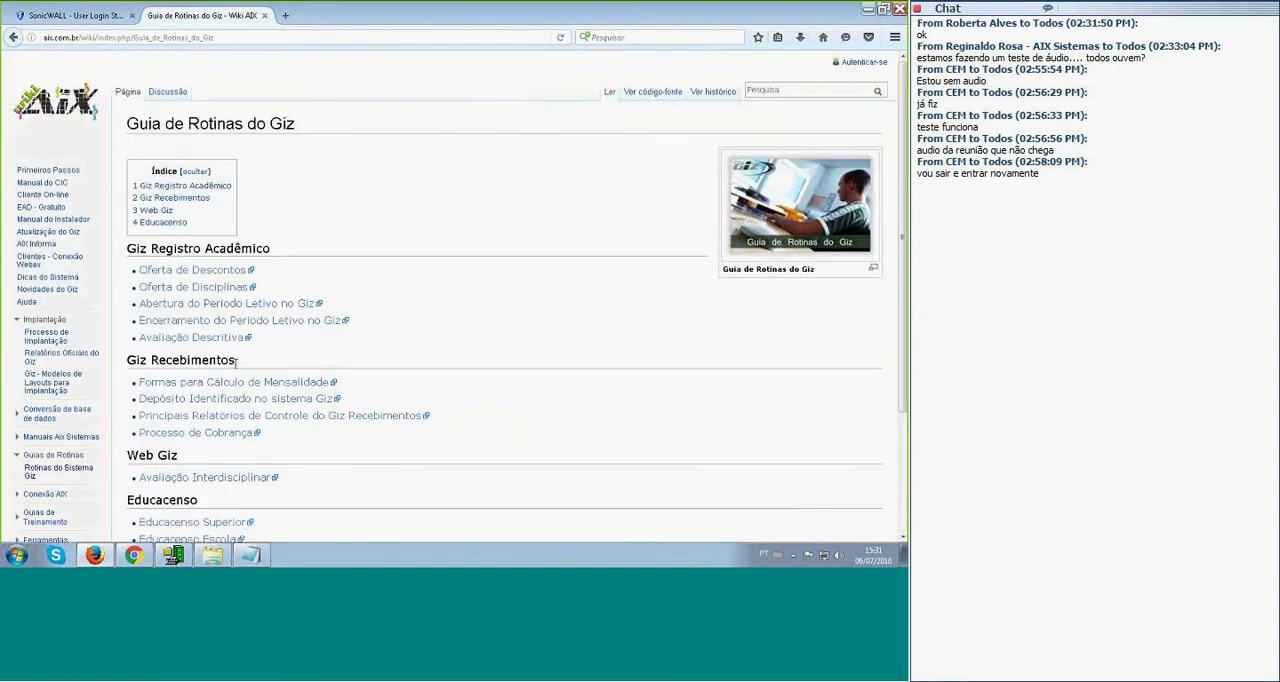
scroll(270, 371, down, 3)
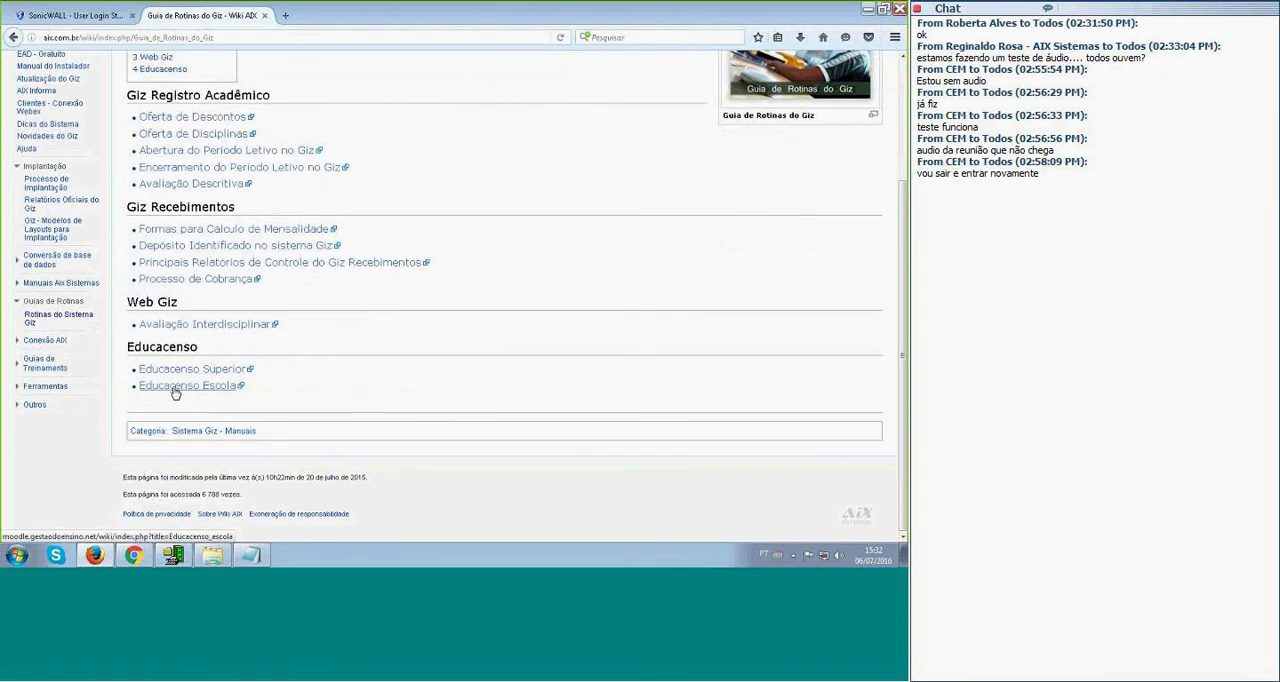
Open the Educacenso Escola guide and skim its data validation sections, from Cadastro de países through to Cadastro de Unidades.
click(175, 393)
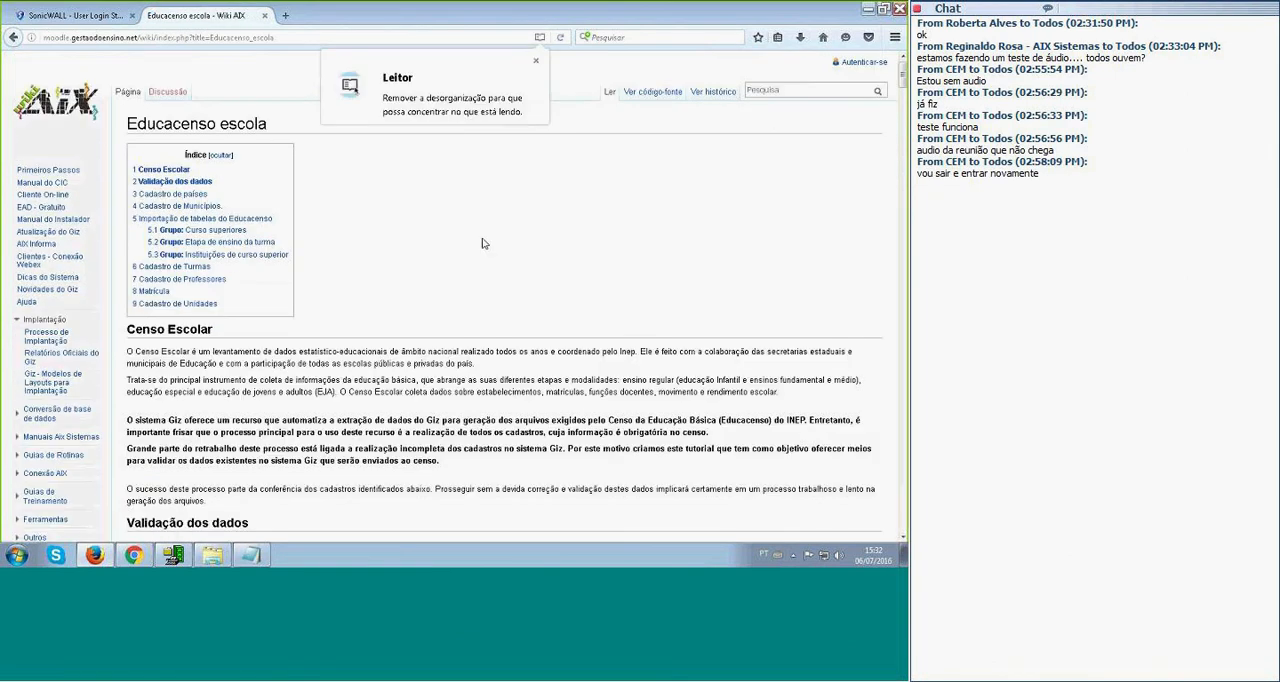
scroll(482, 240, down, 5)
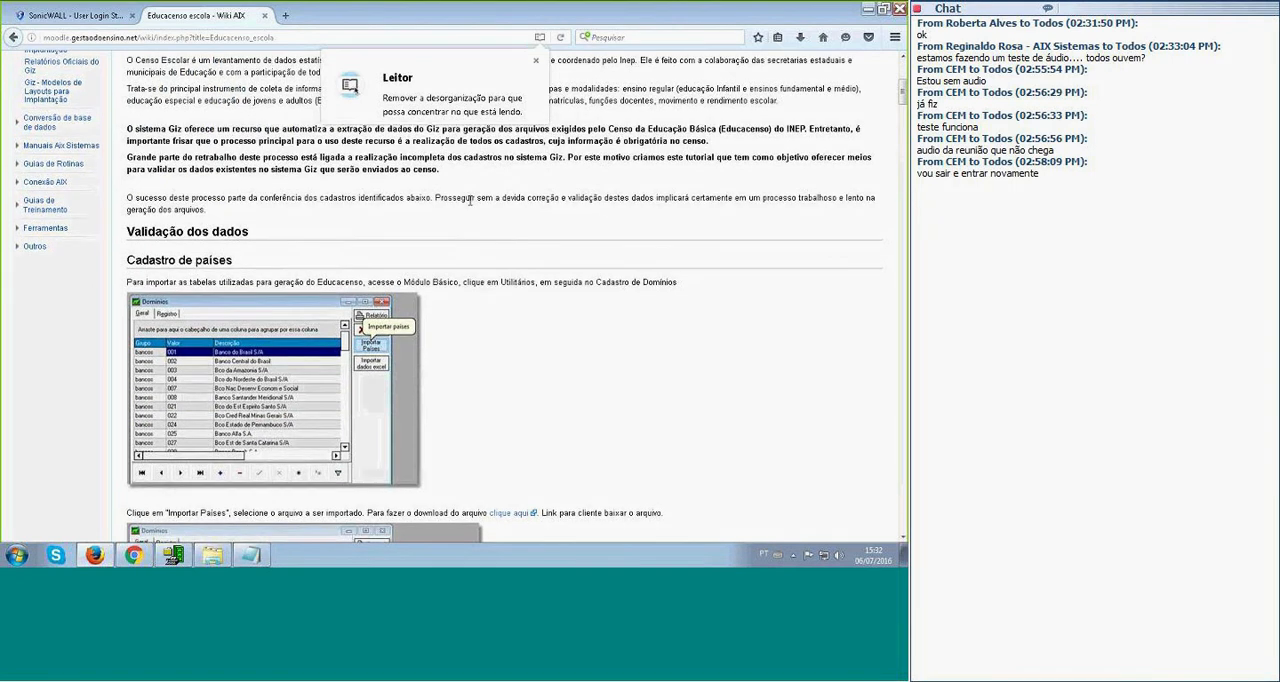
scroll(470, 201, down, 4)
scroll(215, 259, down, 15)
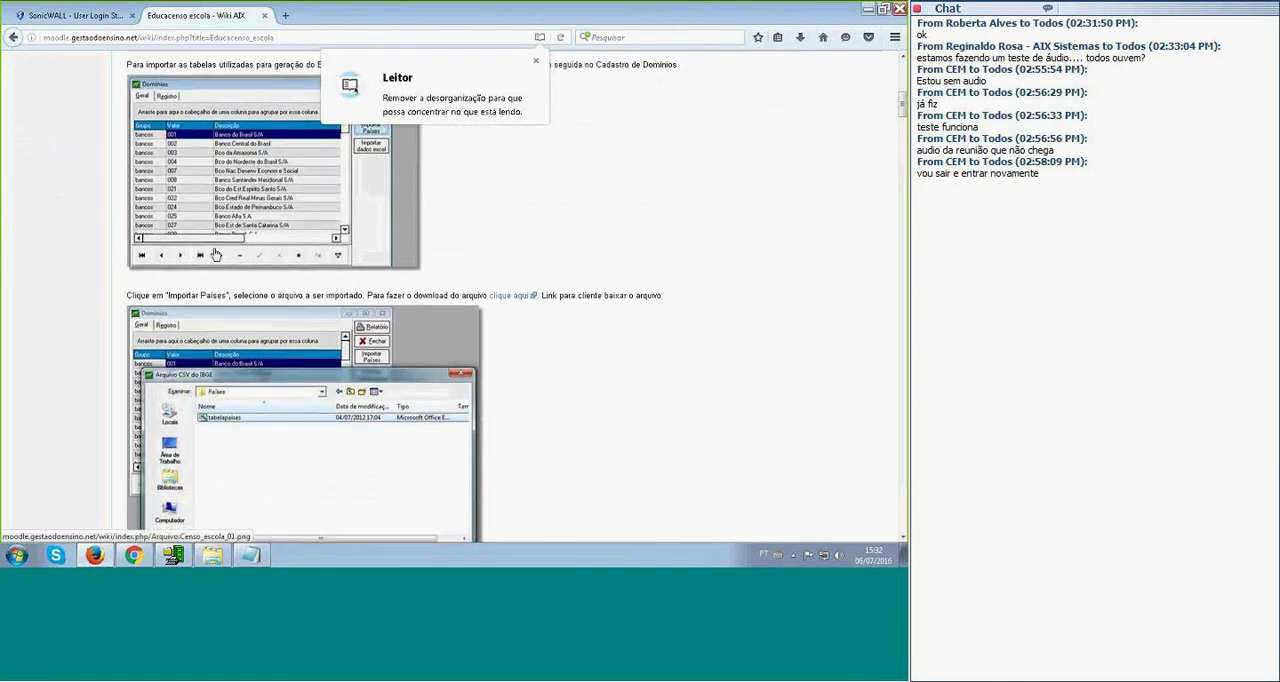
scroll(214, 253, down, 12)
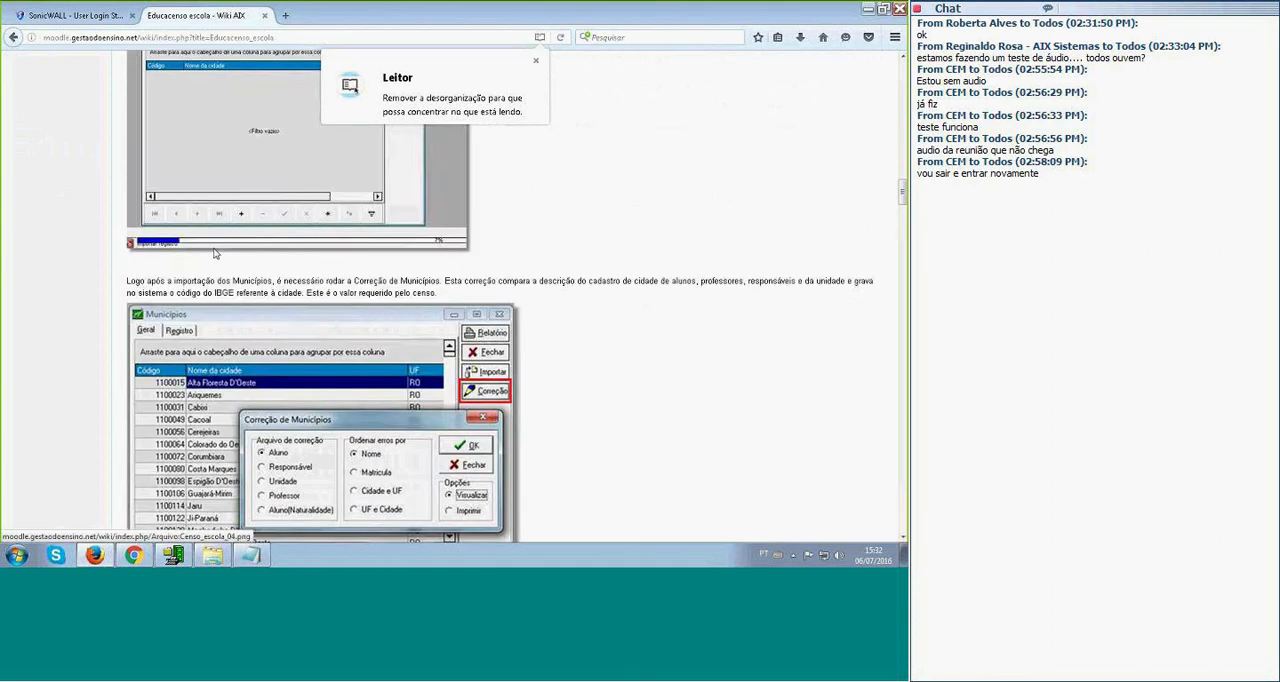
scroll(215, 254, down, 15)
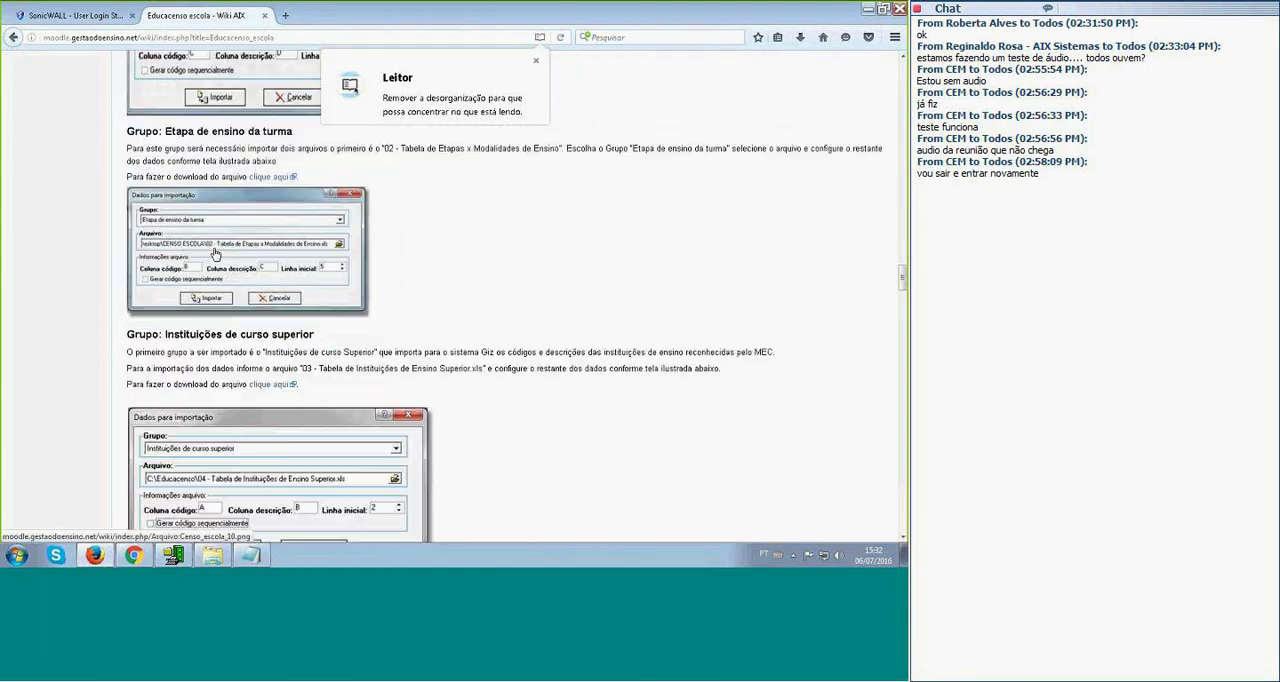
scroll(215, 254, down, 10)
scroll(215, 254, down, 20)
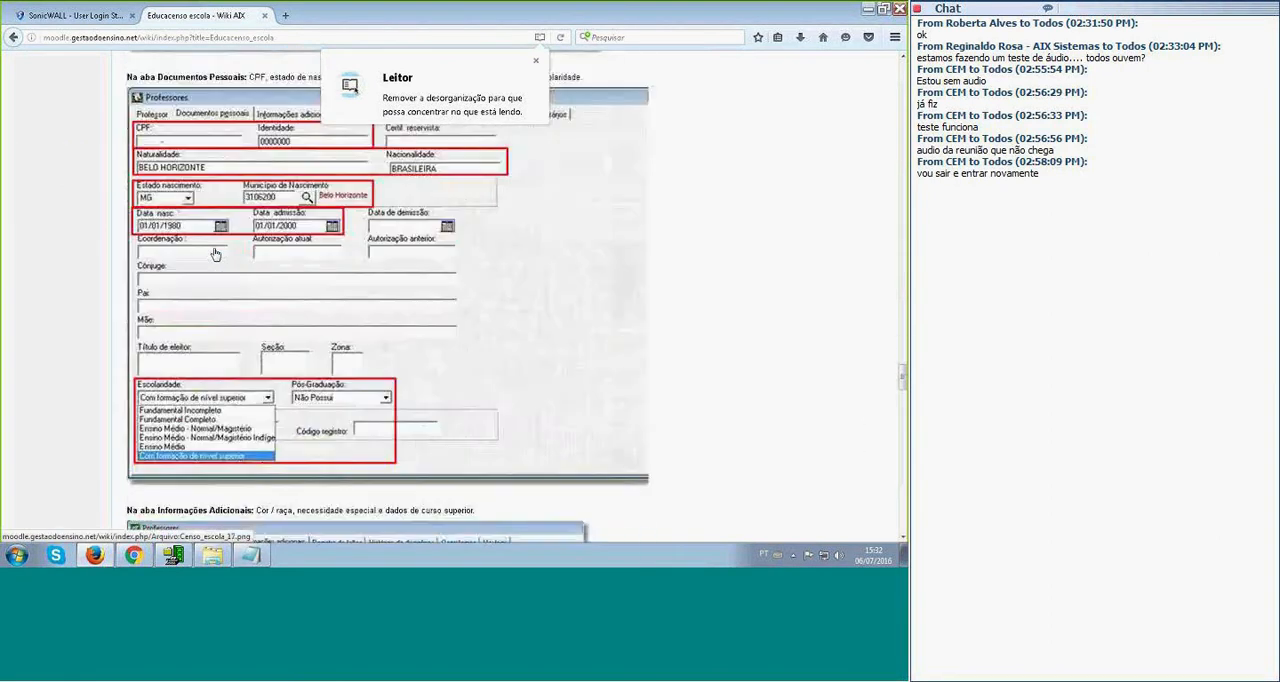
scroll(215, 254, down, 20)
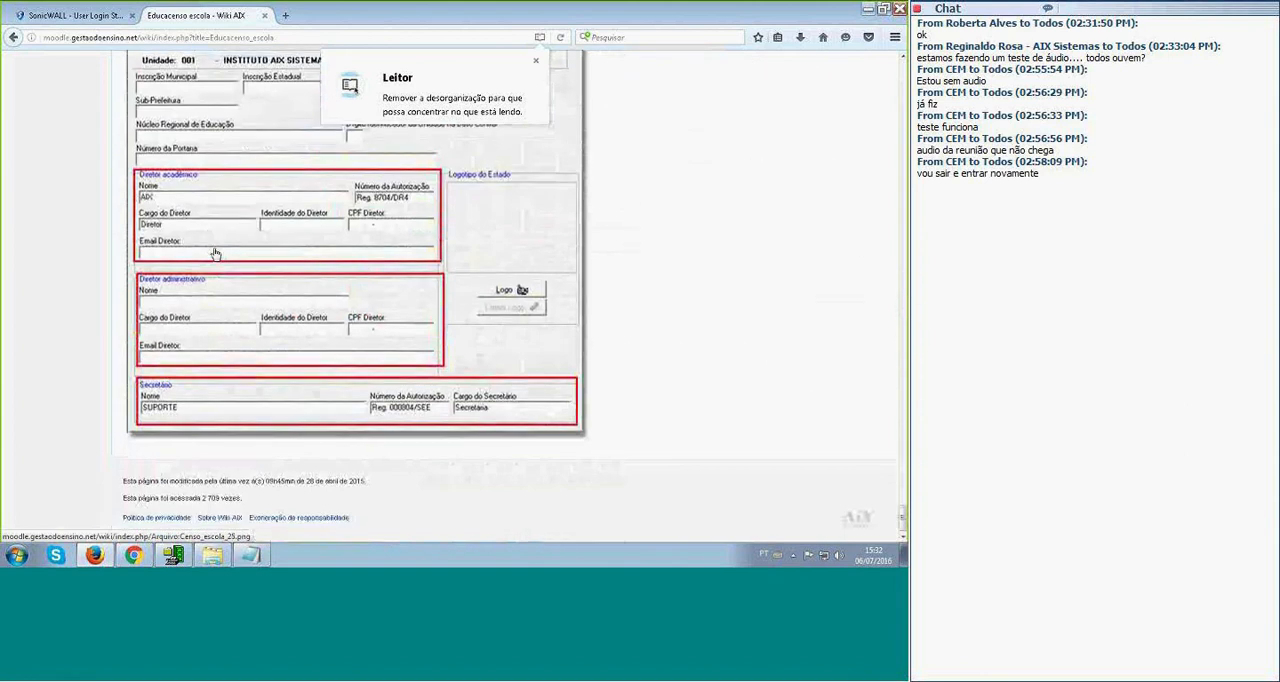
Review the guide's required fields for Cadastro de Unidades and the enrolment screen's Dados Complementares and Endereço data.
scroll(215, 254, up, 5)
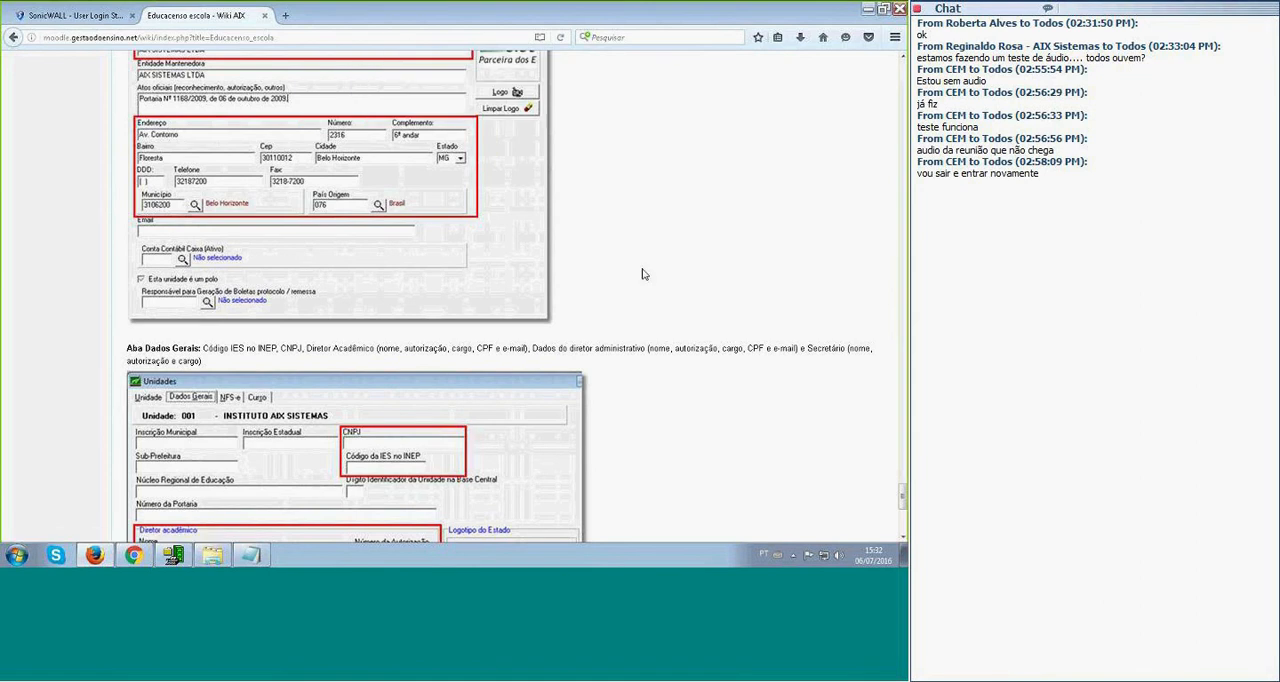
scroll(643, 274, up, 3)
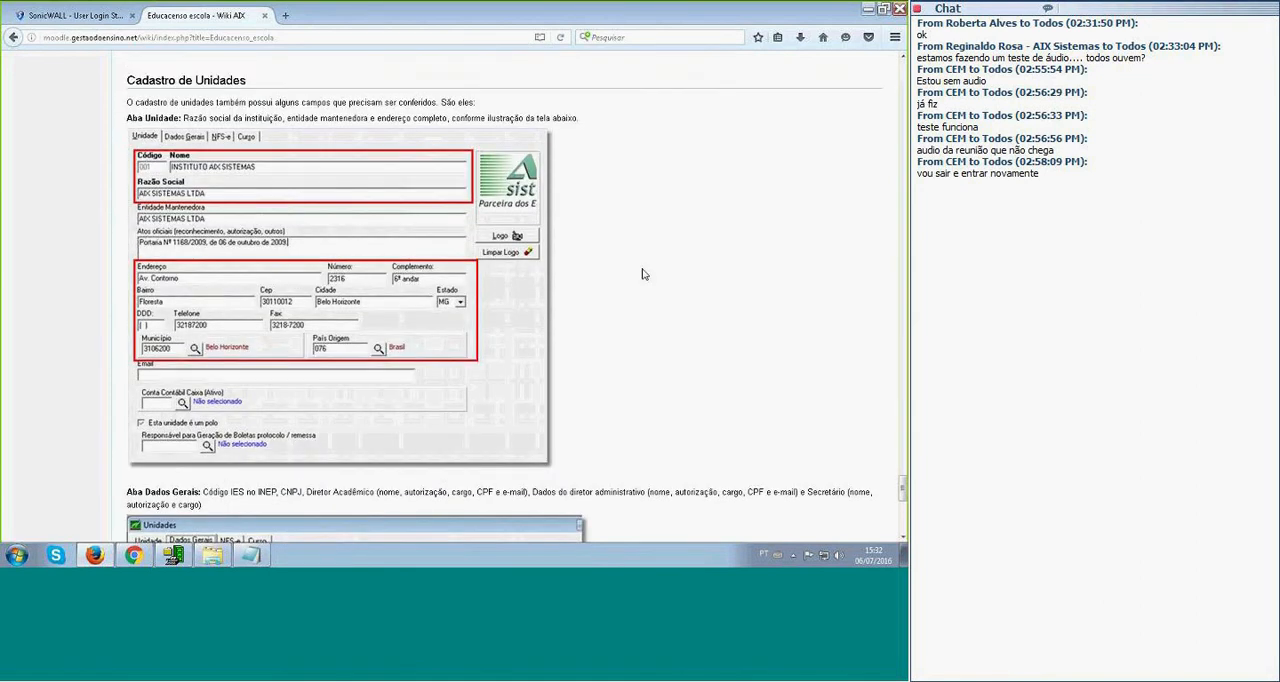
scroll(643, 274, up, 3)
scroll(643, 274, up, 3)
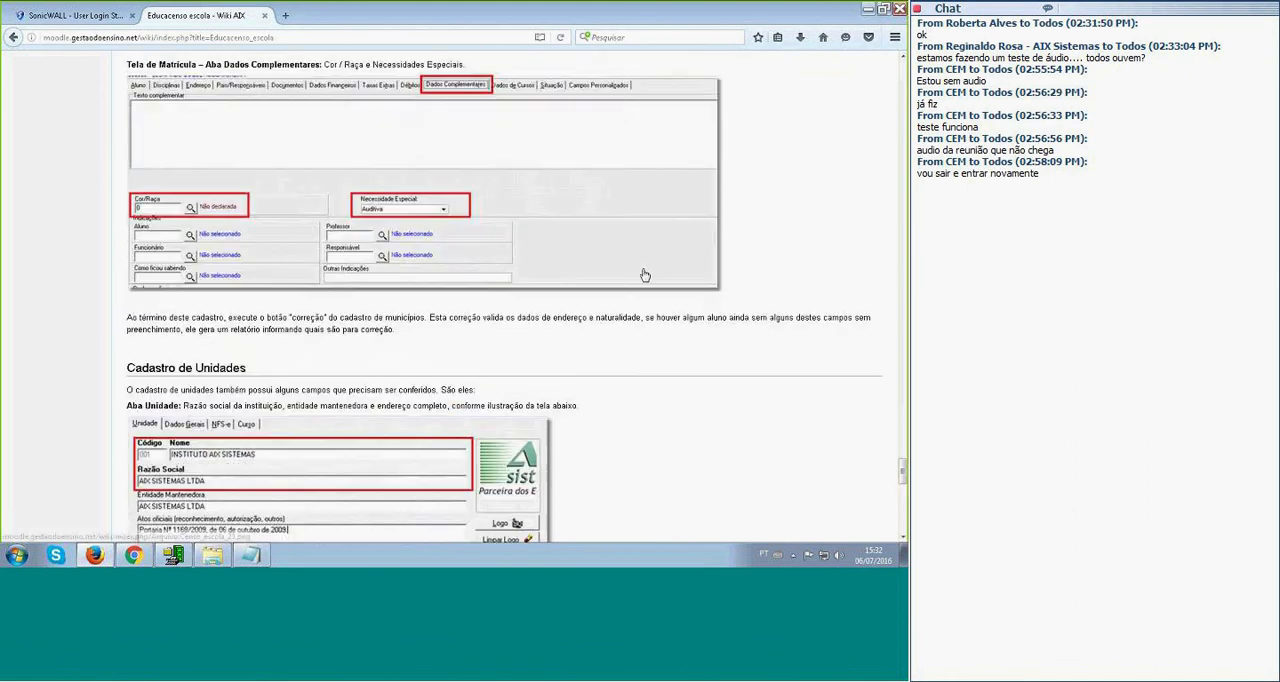
scroll(644, 275, up, 3)
scroll(288, 135, up, 9)
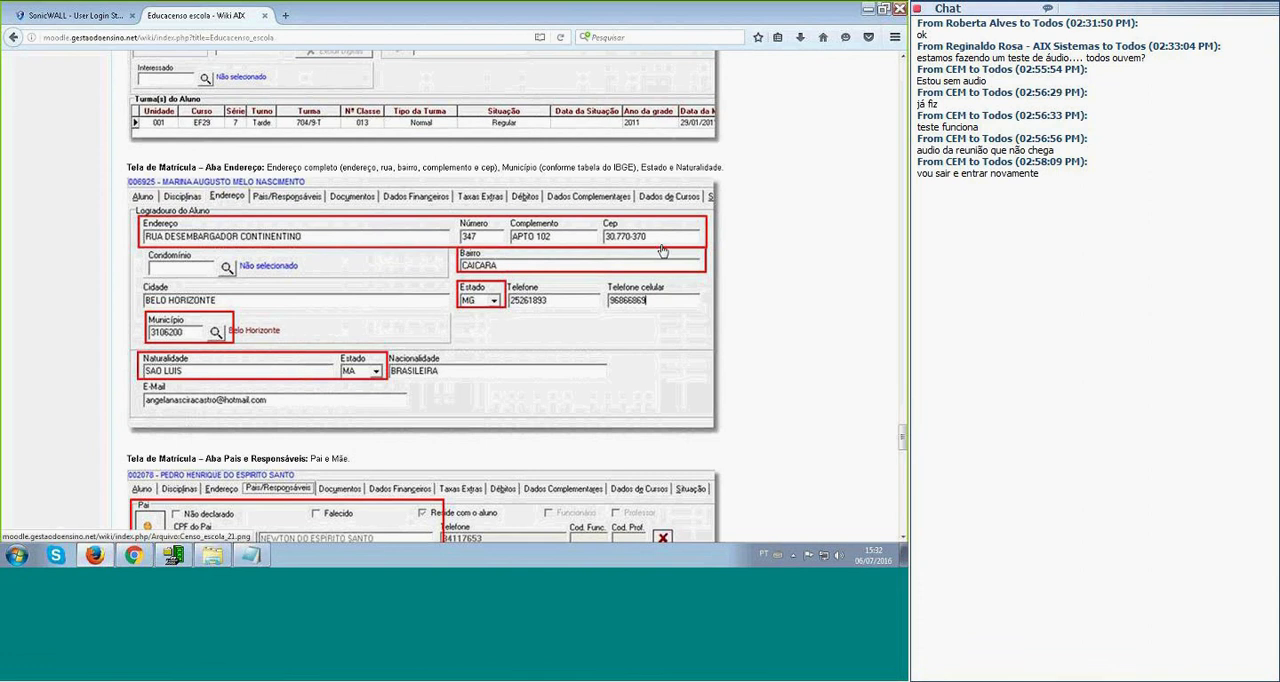
click(286, 16)
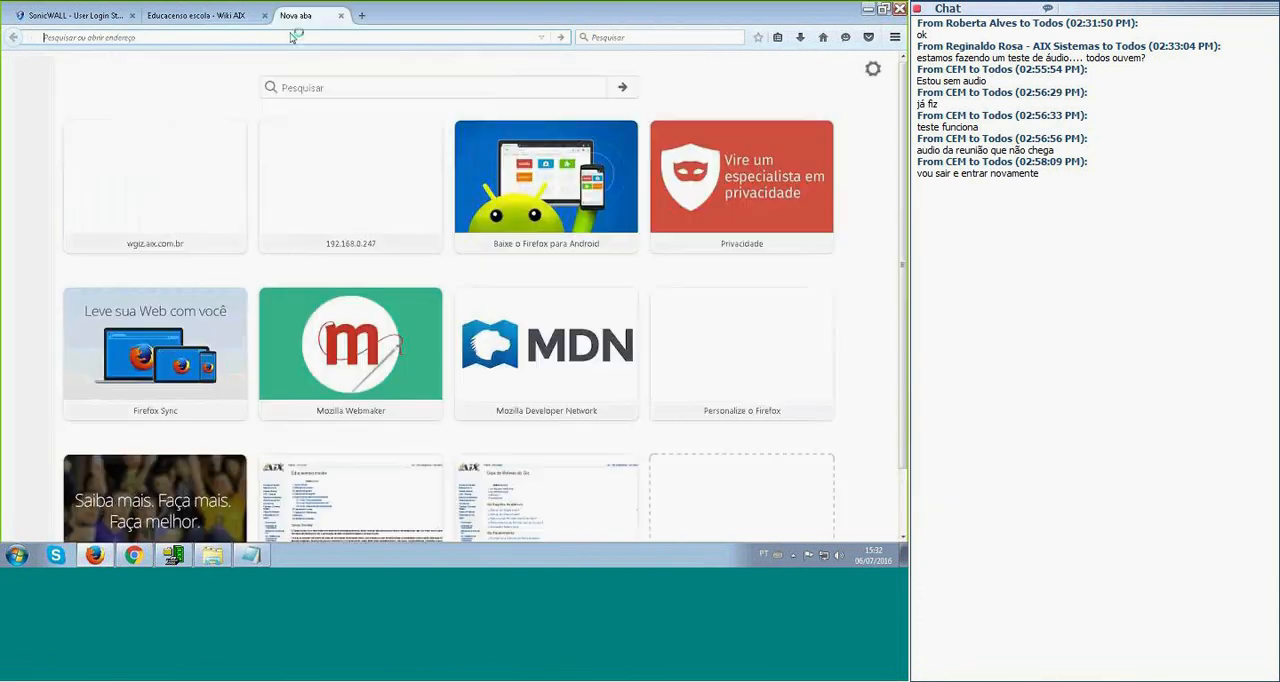
text(www.)
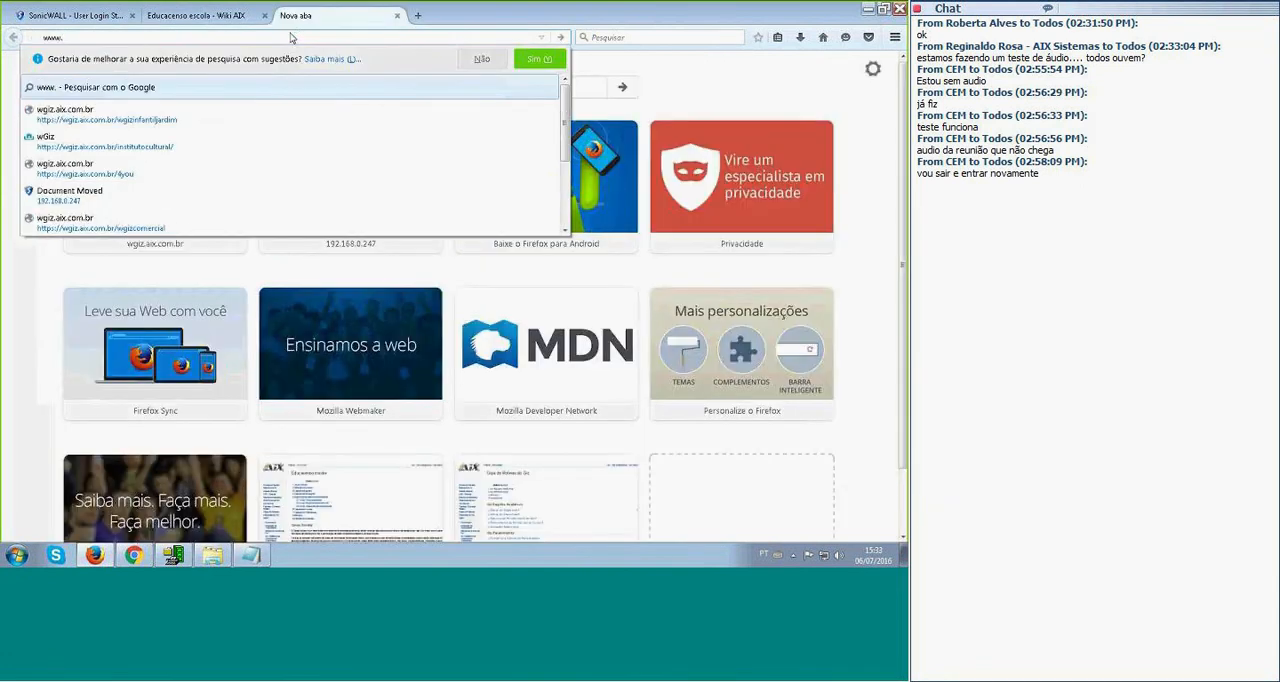
text(youtube.com)
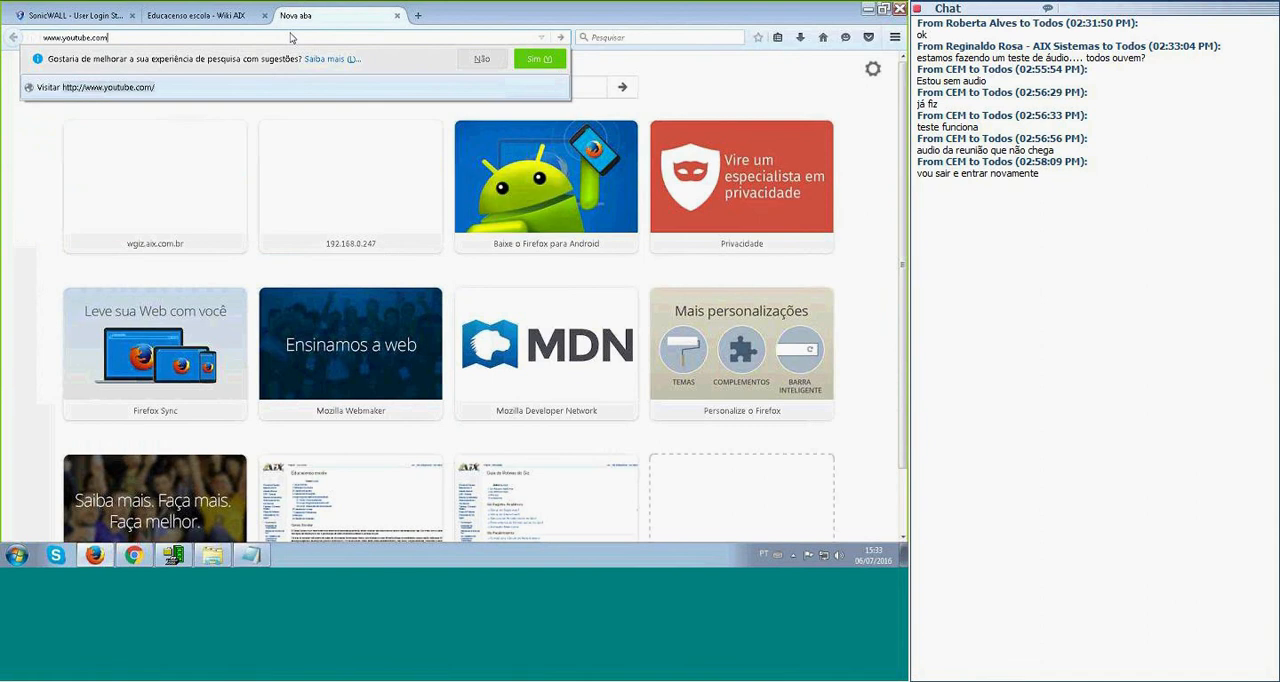
text(.br/aixsistemas)
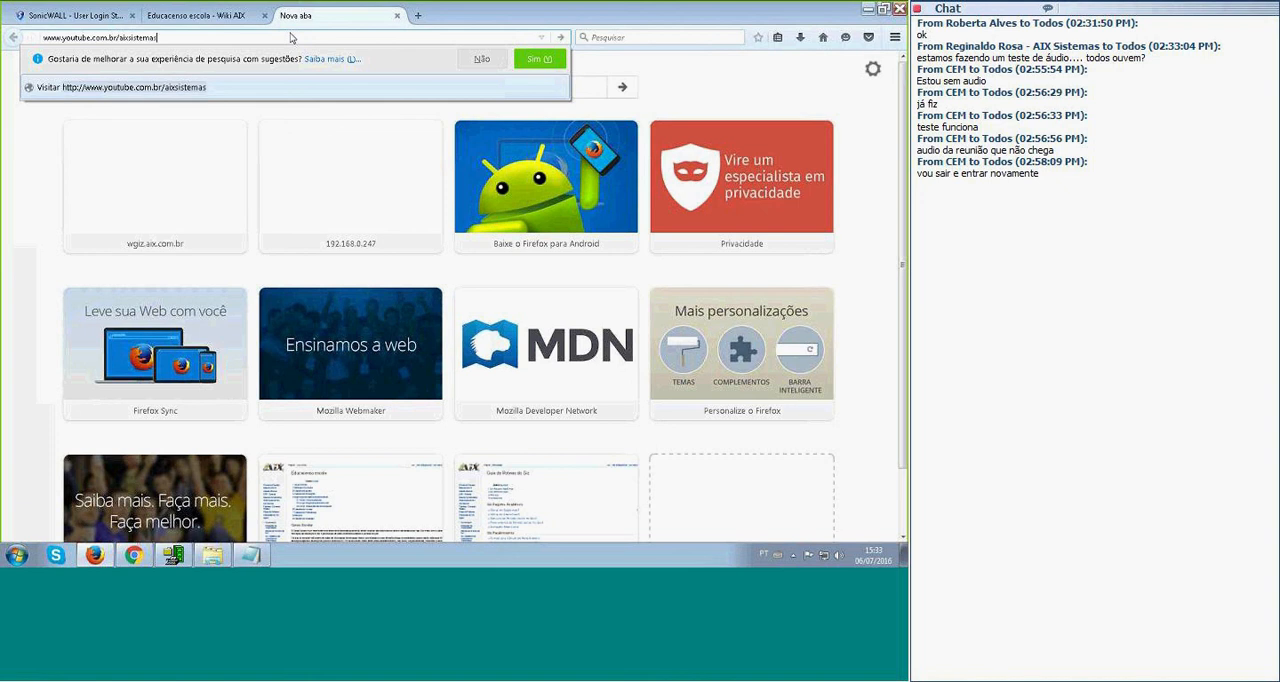
key(Return)
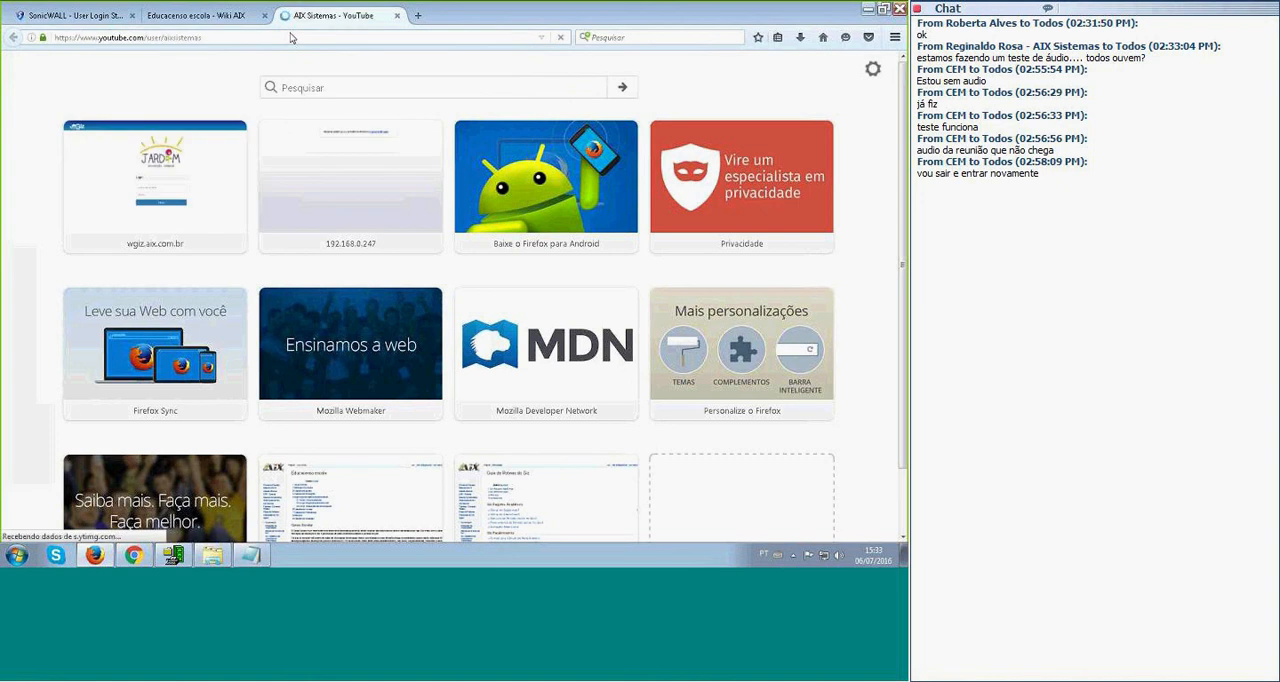
Show all of the AIX Sistemas channel's uploaded videos and look through them.
click(247, 319)
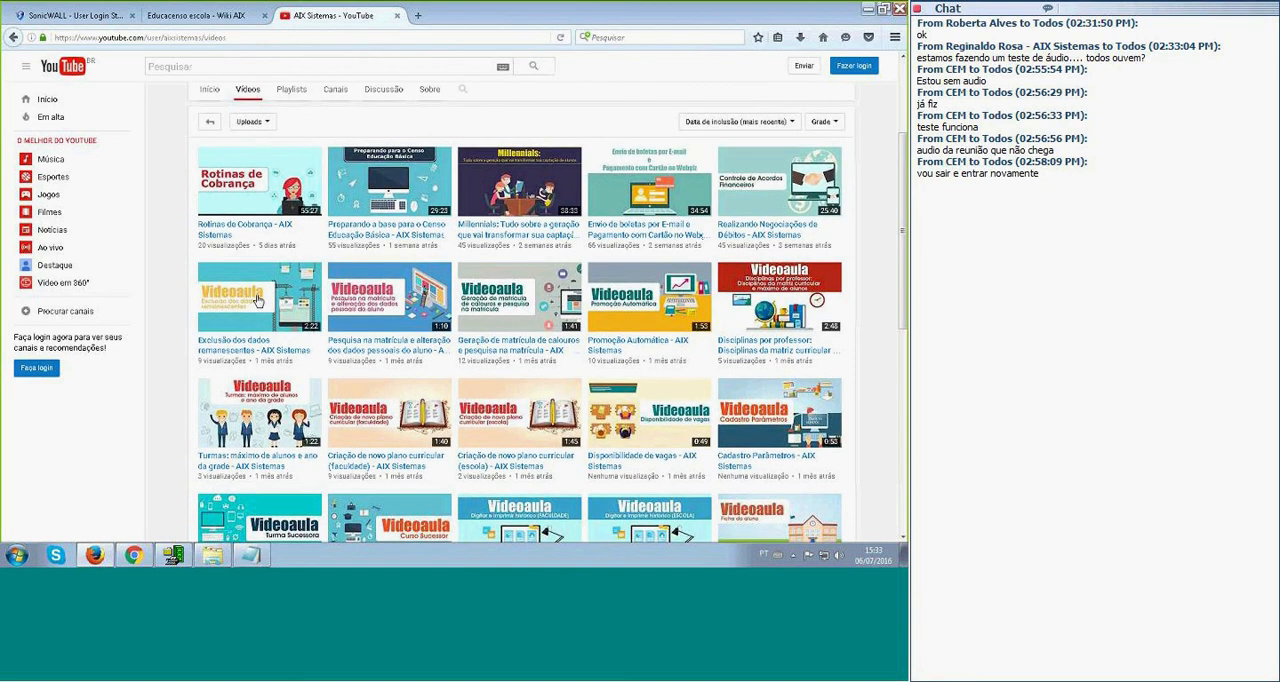
scroll(257, 300, down, 3)
scroll(257, 300, down, 5)
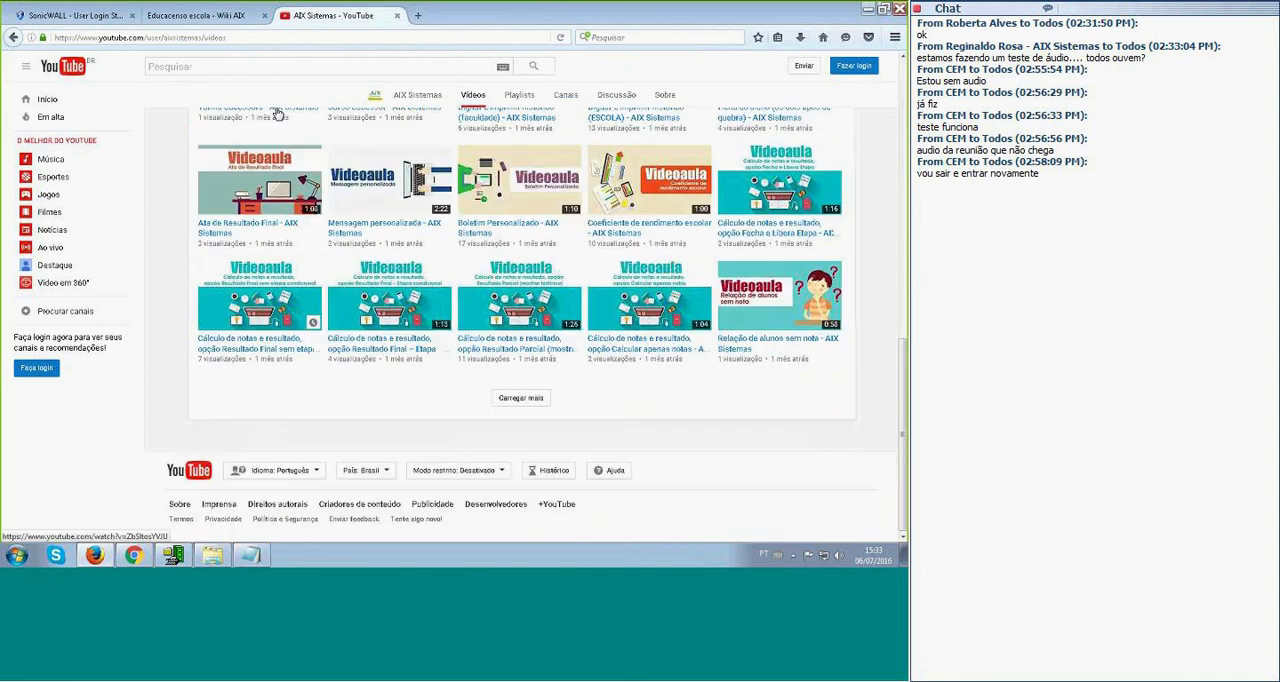
scroll(278, 115, up, 5)
Open the channel's playlist Conexão AIX - evento online para clientes e parceiros and look through its videos.
click(291, 120)
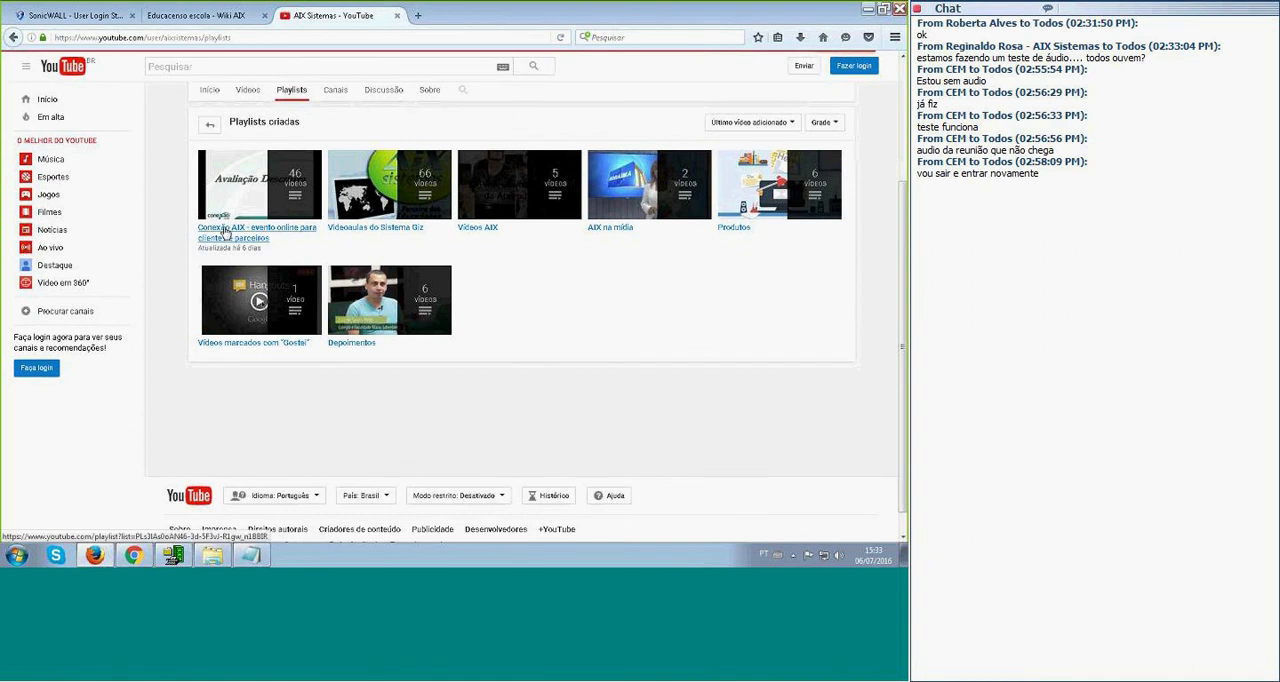
click(286, 234)
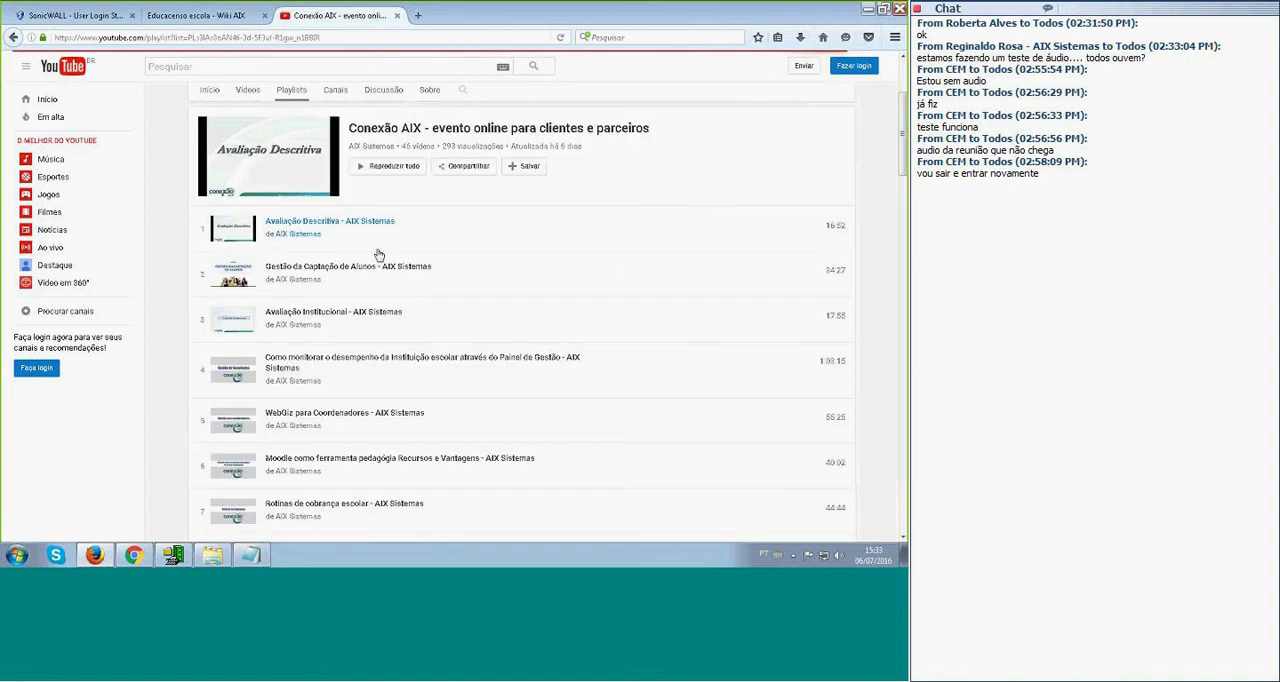
scroll(400, 248, down, 5)
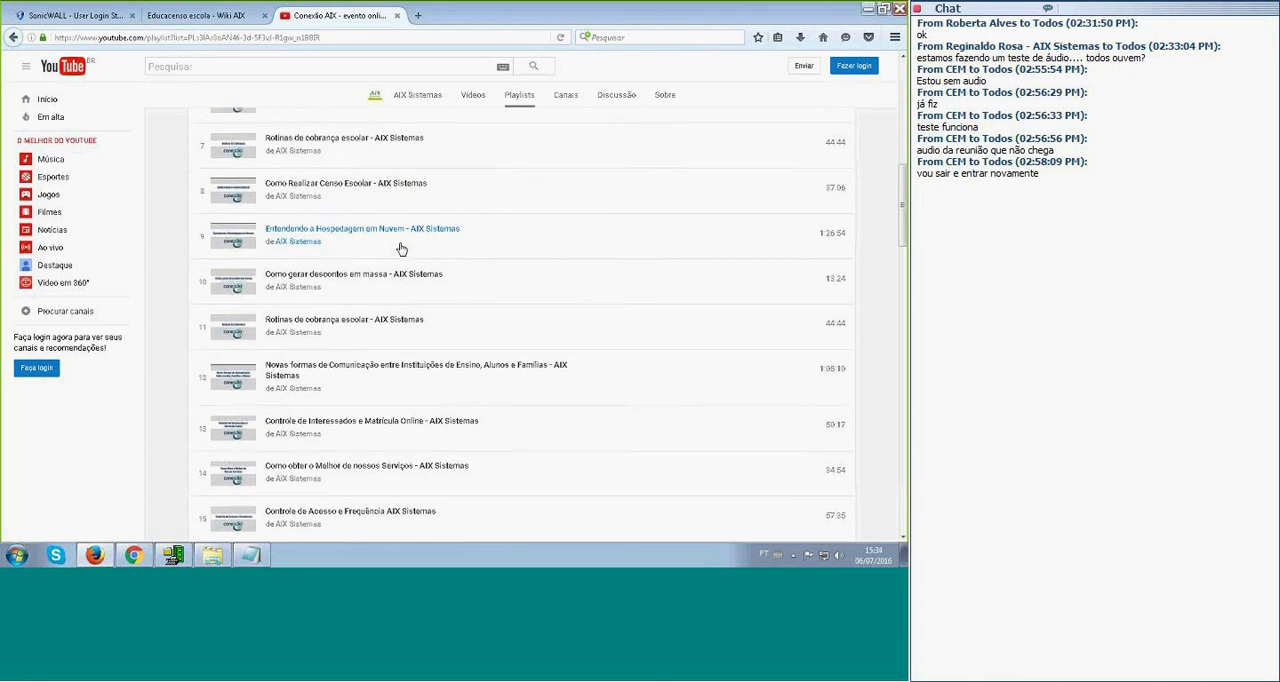
scroll(400, 248, down, 5)
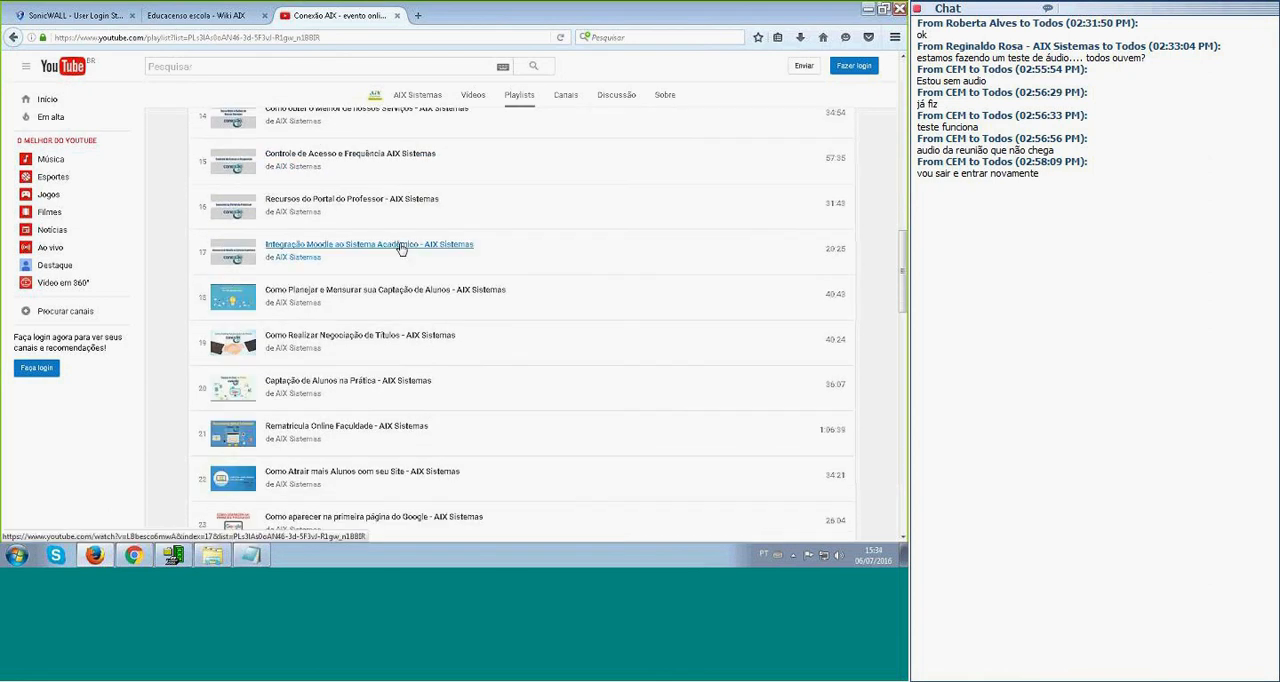
scroll(401, 248, down, 1)
scroll(400, 248, down, 4)
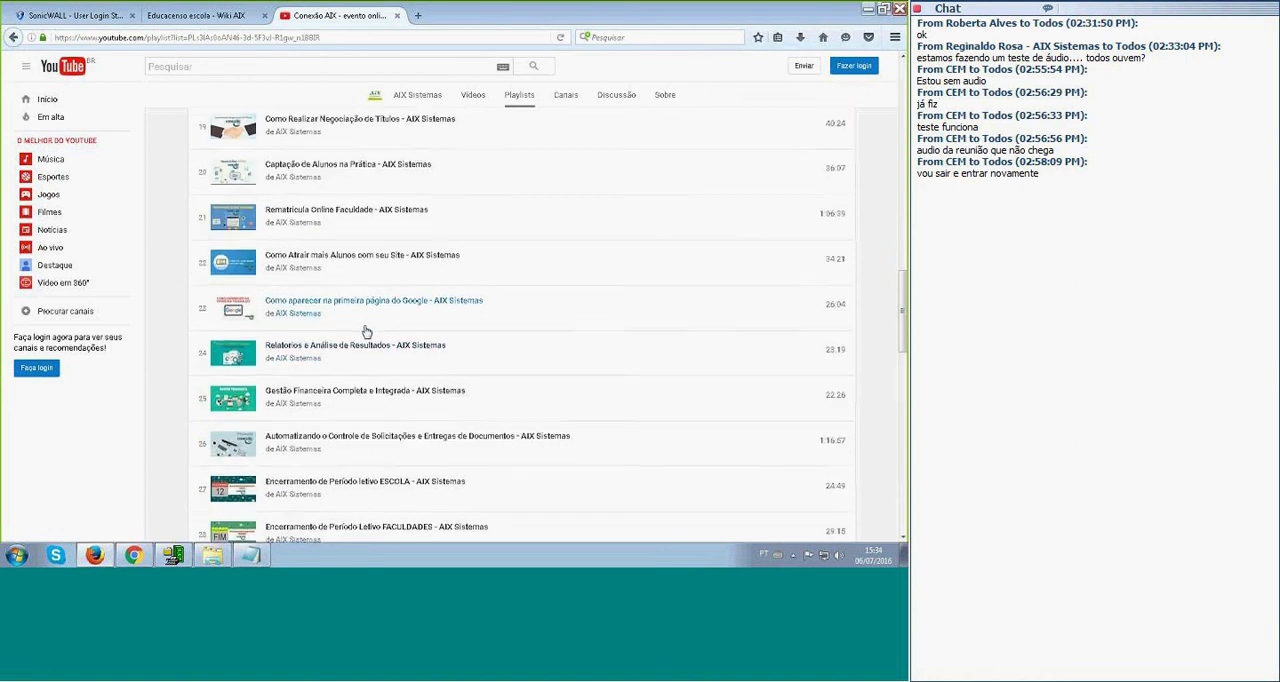
scroll(366, 332, down, 1)
scroll(366, 332, up, 20)
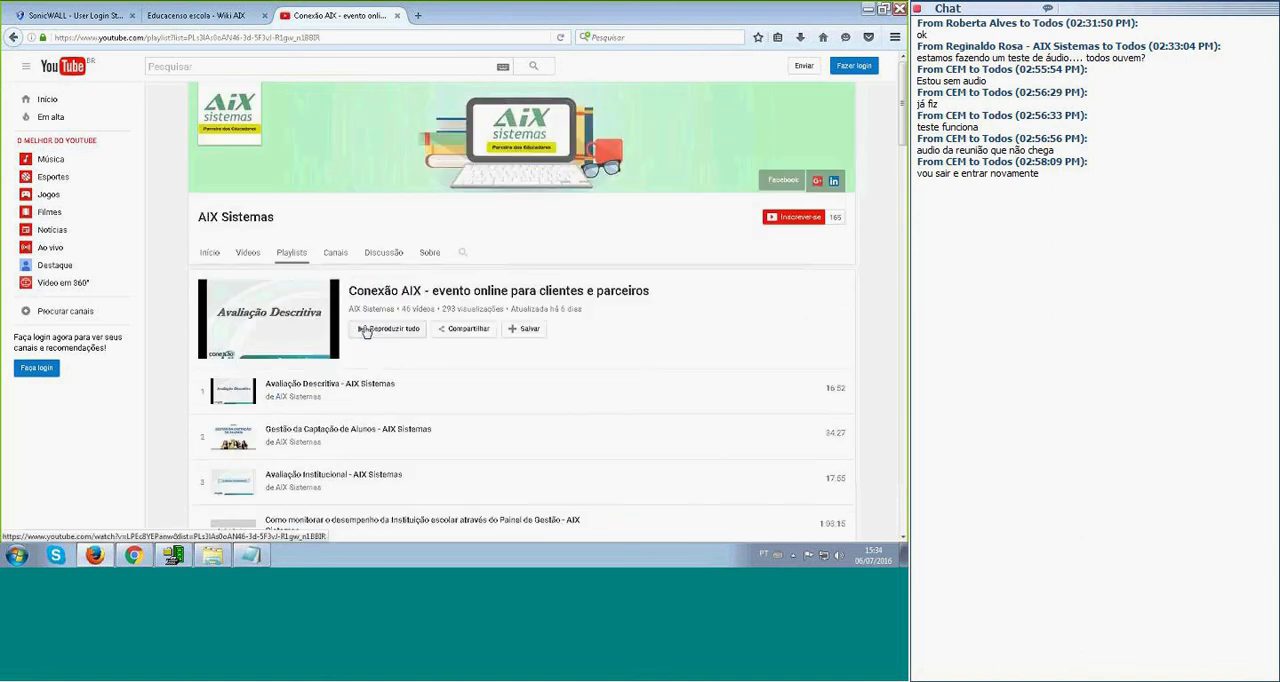